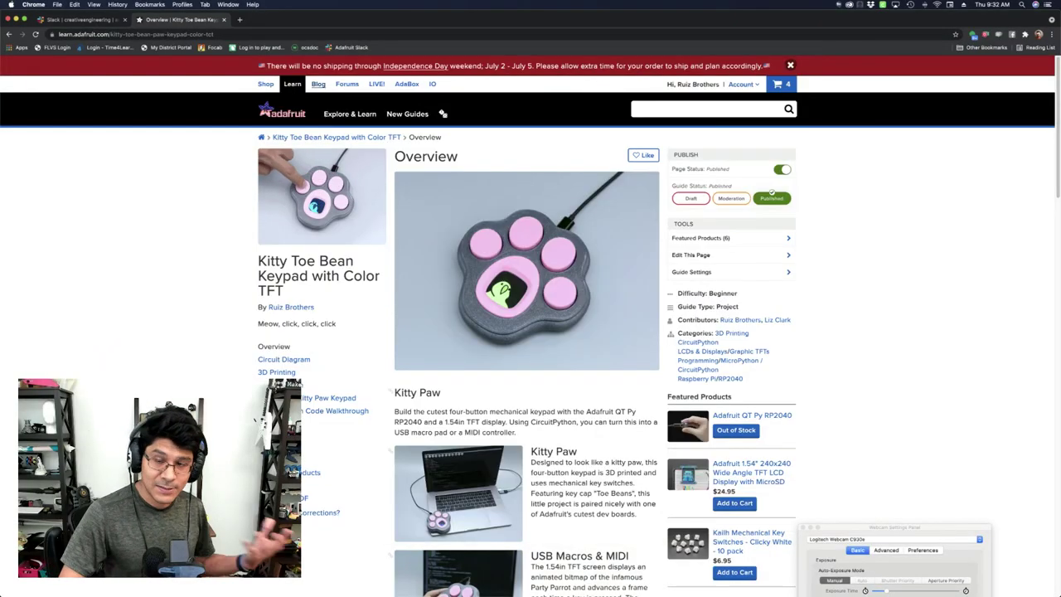
# Open the 3D Printing page of the Kitty Toe Bean Keypad guide and review its CAD assembly, slicing and source file sections.
pyautogui.scroll(-1, 264, 368)
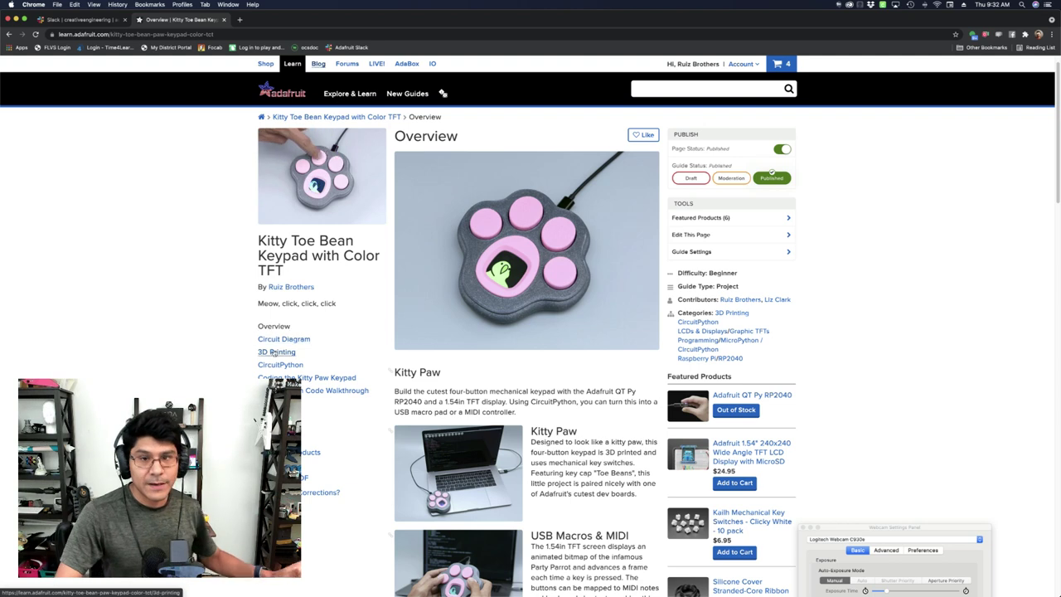
pyautogui.click(276, 352)
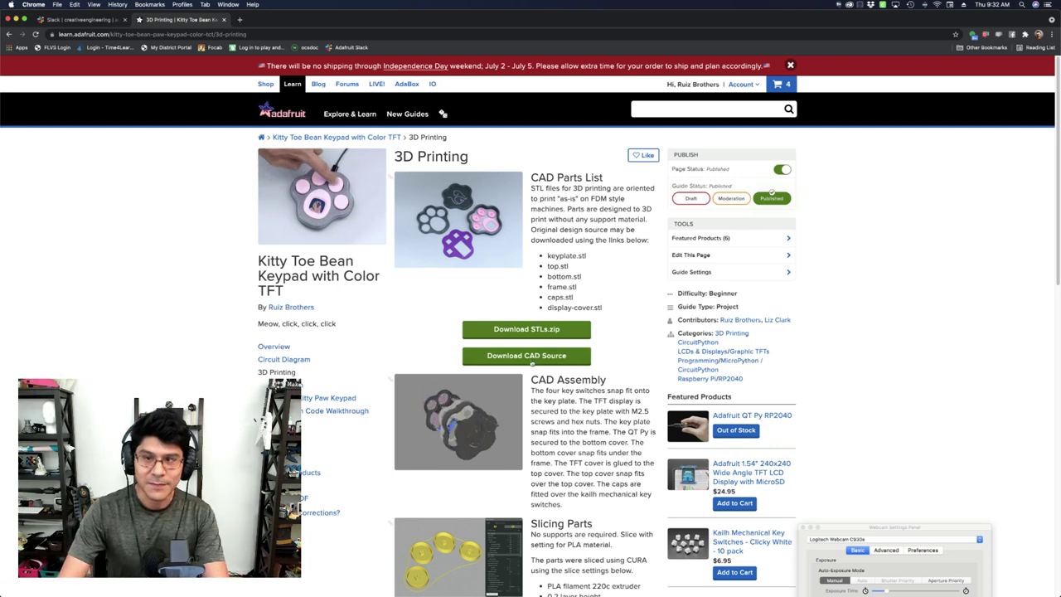
pyautogui.scroll(-10, 525, 361)
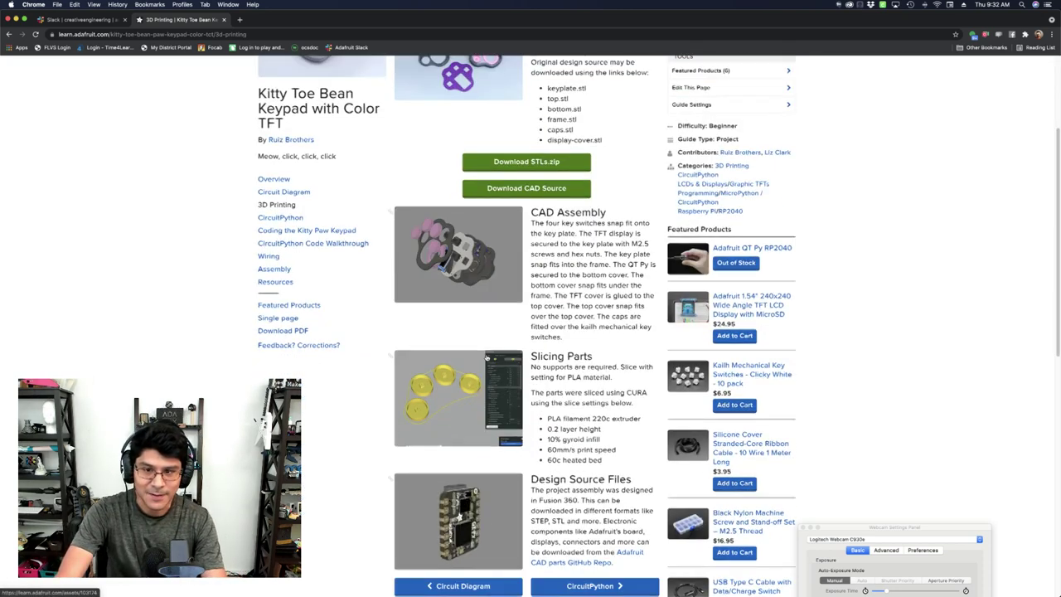
pyautogui.scroll(3, 487, 358)
pyautogui.scroll(3, 487, 358)
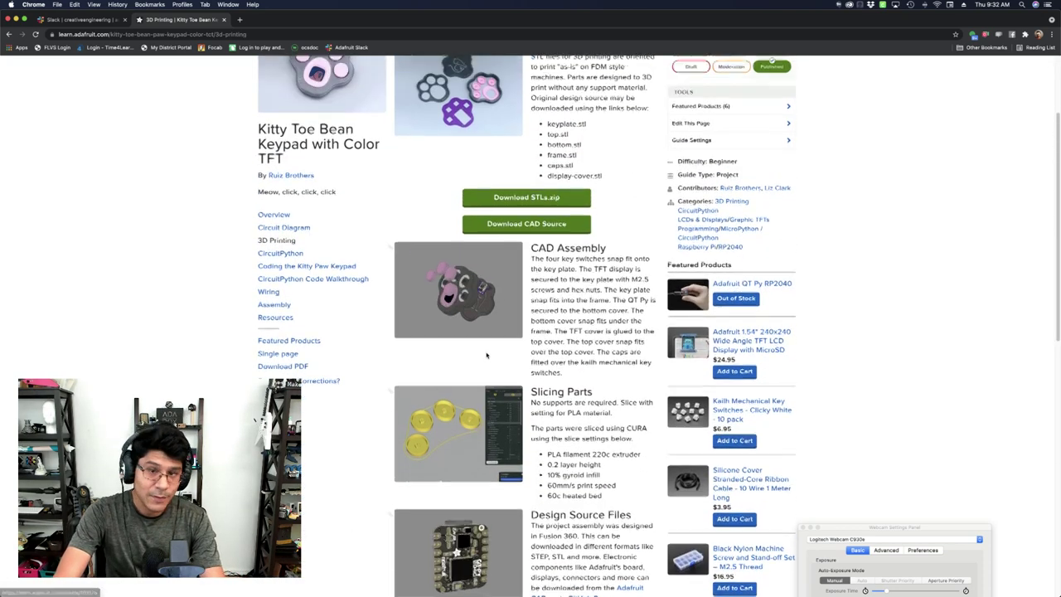
pyautogui.scroll(-5, 506, 415)
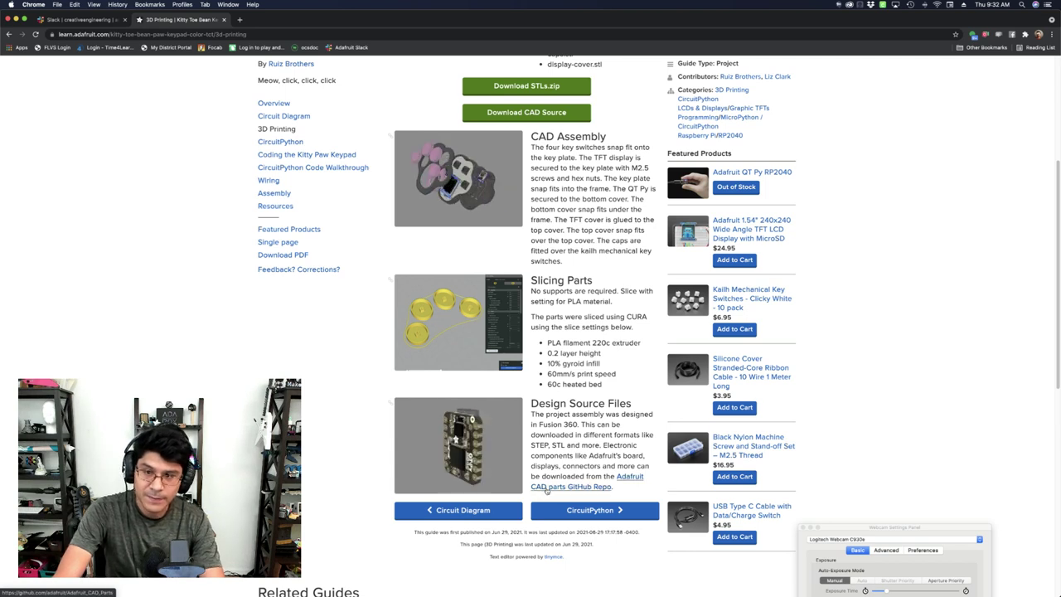
# Open the Adafruit CAD parts GitHub repo in a new tab, then return to the 3D Printing page.
pyautogui.rightClick(547, 489)
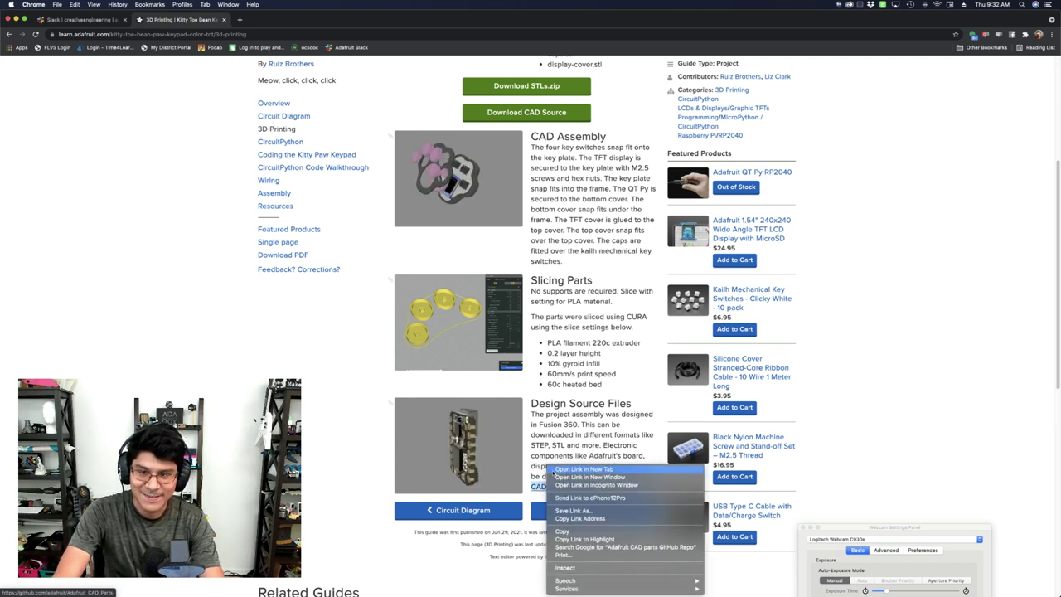
pyautogui.click(557, 469)
pyautogui.click(294, 19)
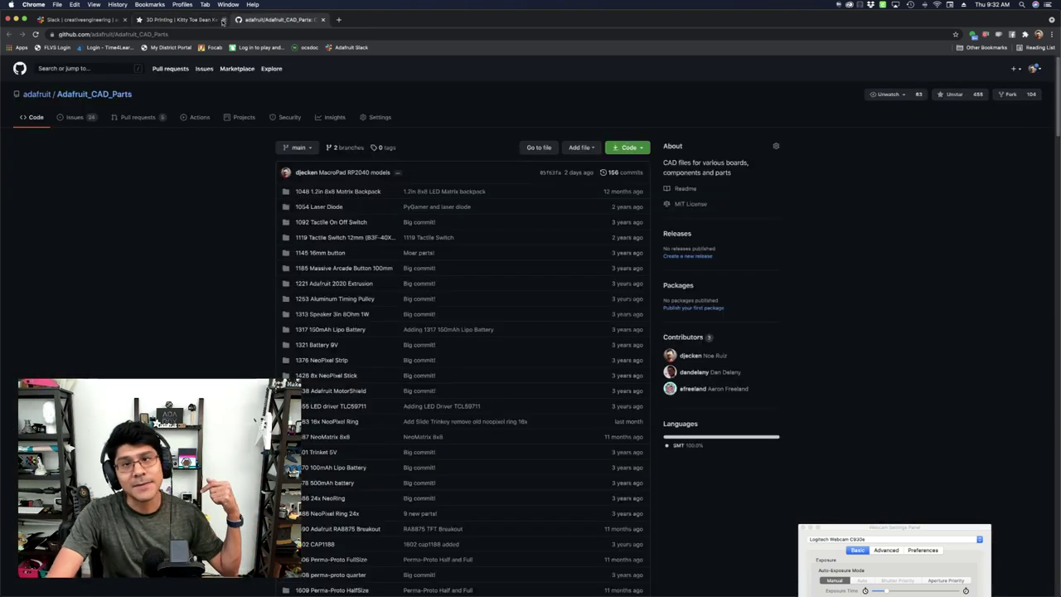
pyautogui.click(215, 20)
pyautogui.scroll(5, 337, 254)
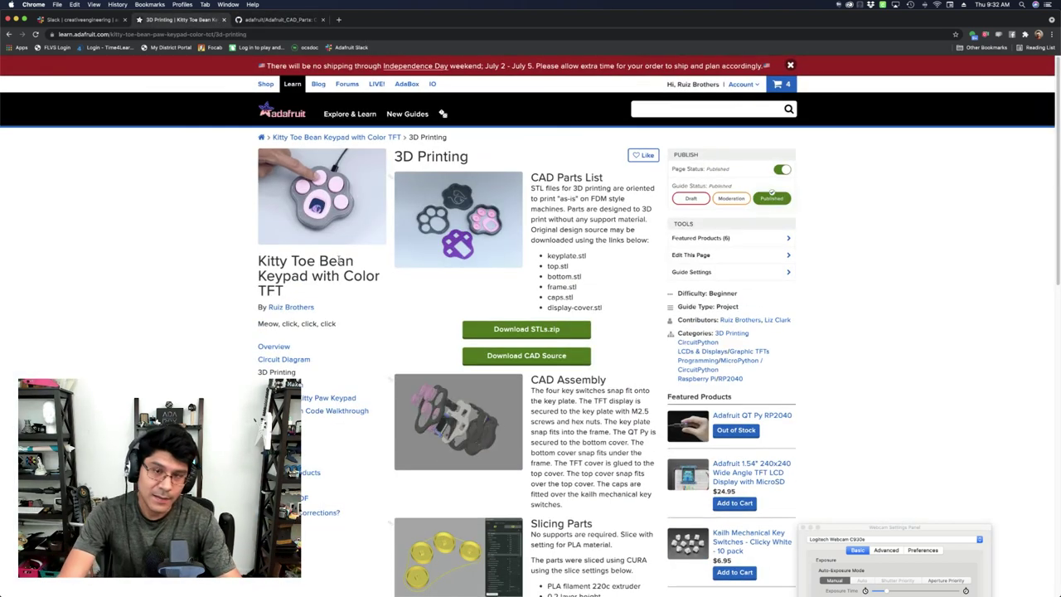
# Switch to Fusion 360 and hide the Section1 analysis of the Kitty Paw Keypad model.
pyautogui.press('super+Tab')
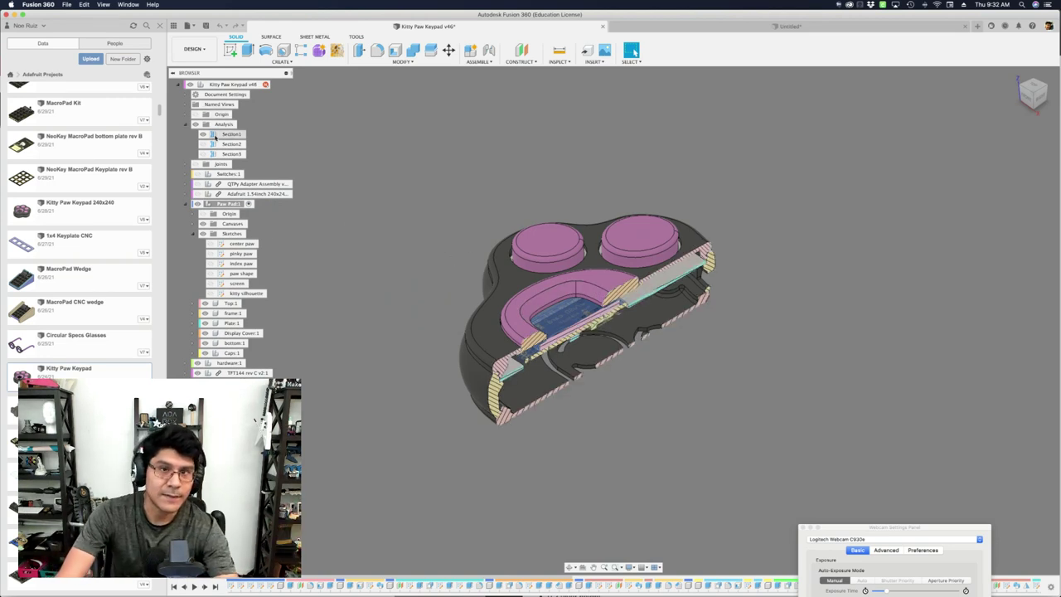
pyautogui.click(205, 134)
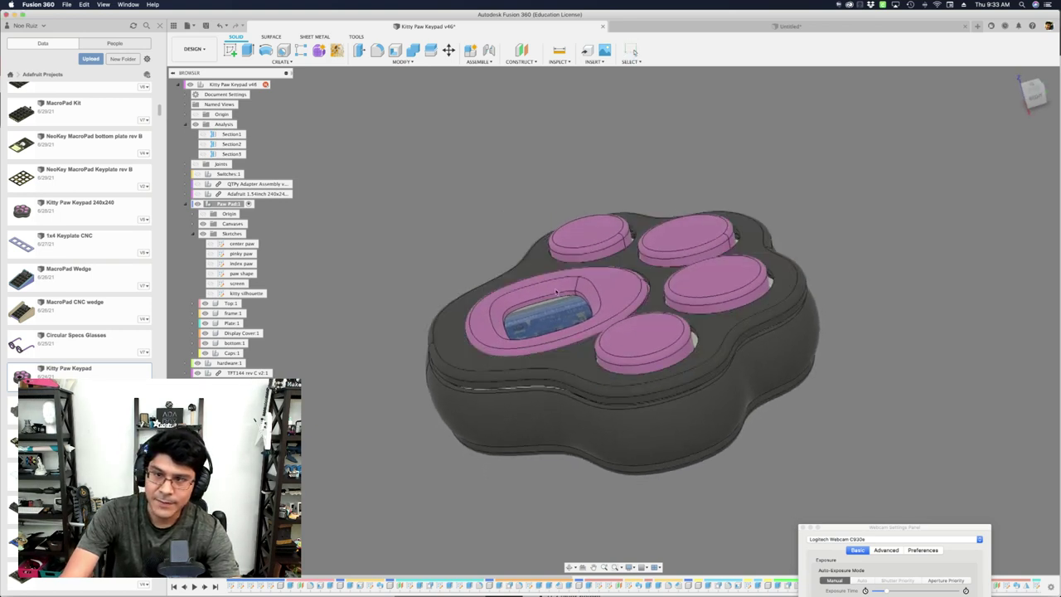
# Pull the keypad's top cover, bottom cover and inner parts away from the assembly, and revert their positions.
pyautogui.moveTo(566, 392); pyautogui.dragTo(563, 301)
pyautogui.moveTo(608, 383); pyautogui.dragTo(617, 507)
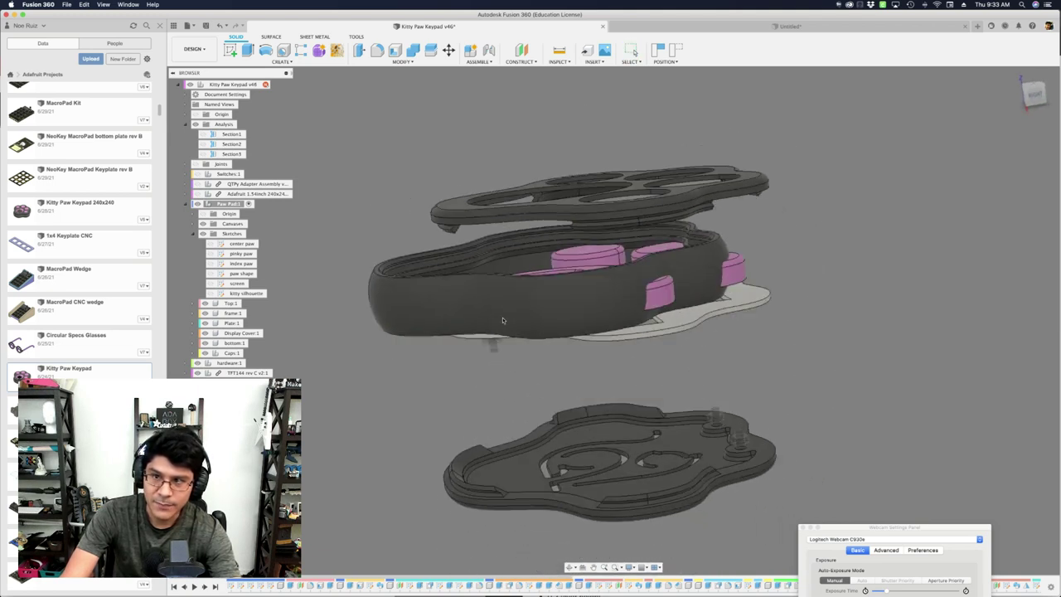
pyautogui.moveTo(590, 318); pyautogui.dragTo(862, 372)
pyautogui.moveTo(620, 326); pyautogui.dragTo(1001, 159)
pyautogui.moveTo(886, 334); pyautogui.dragTo(646, 338)
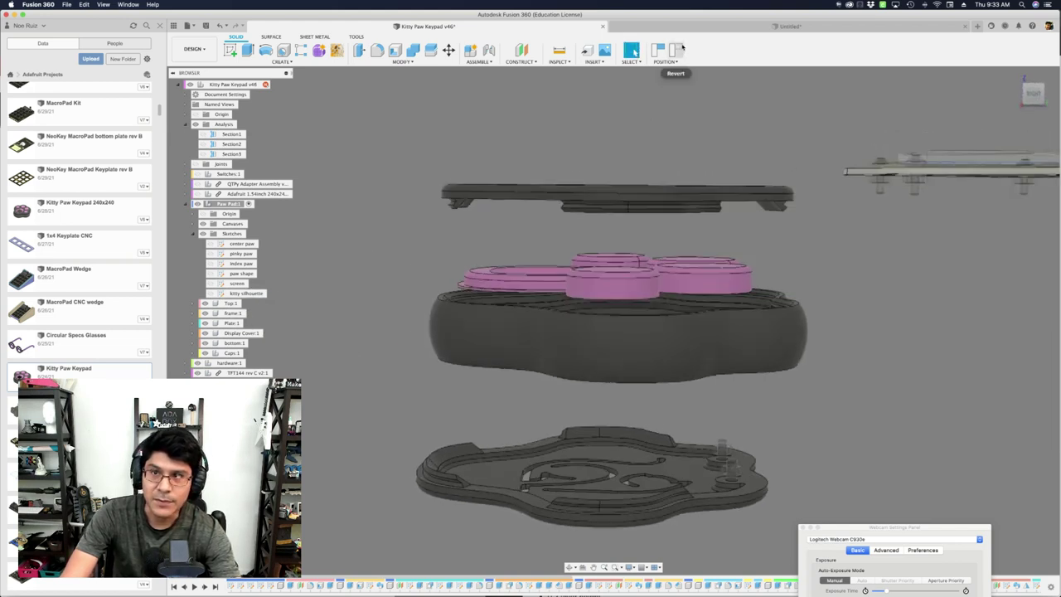
pyautogui.click(676, 52)
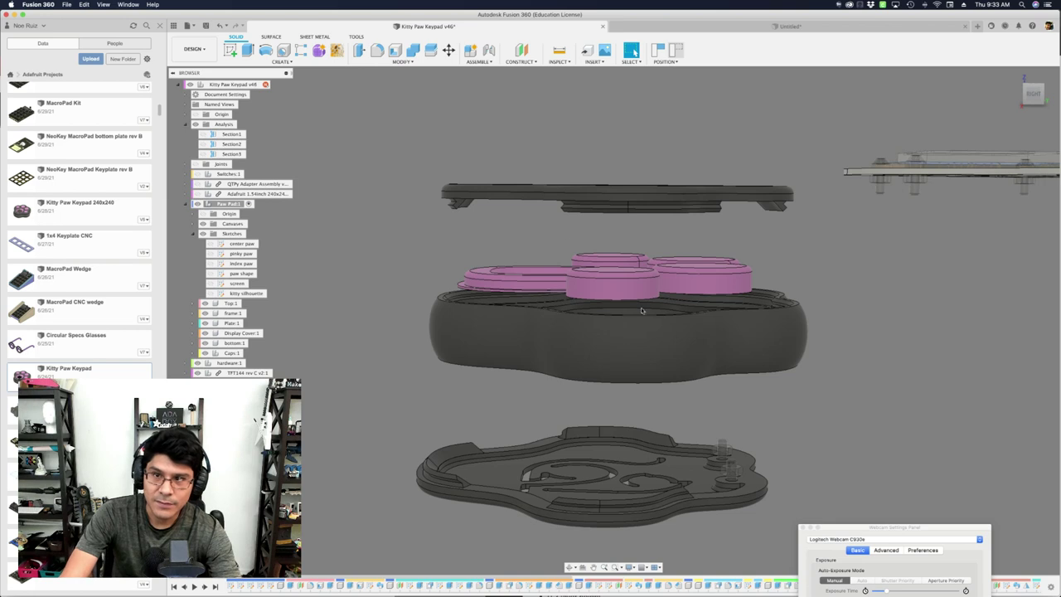
# Switch to the Animation workspace and inspect the exploded keypad assembly, highlighting its frame.
pyautogui.keyDown('shift'); pyautogui.moveTo(642, 310); pyautogui.dragTo(241, 100, button='middle'); pyautogui.keyUp('shift')
pyautogui.click(193, 49)
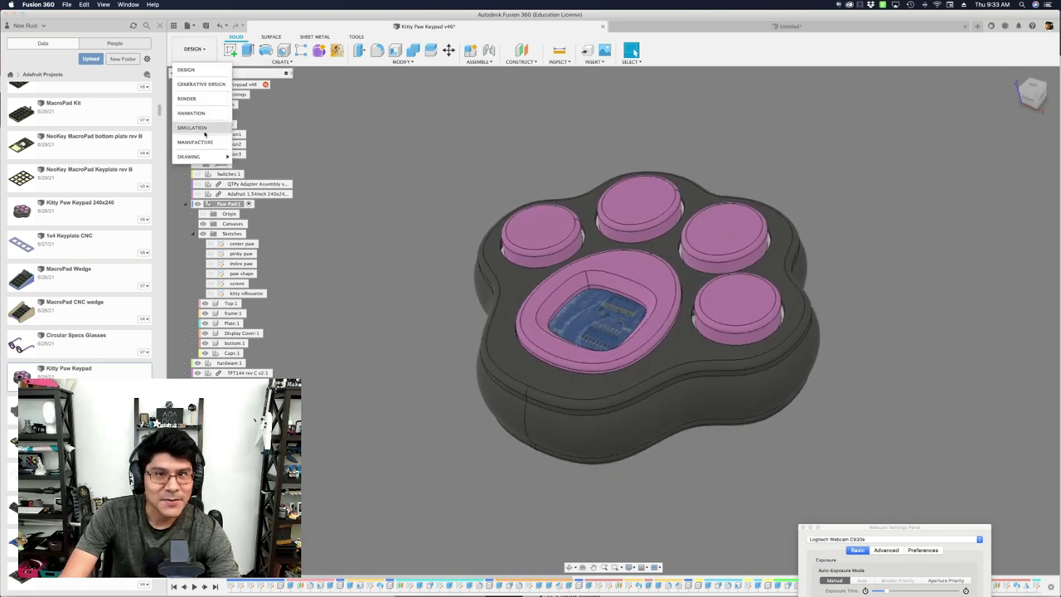
pyautogui.click(191, 112)
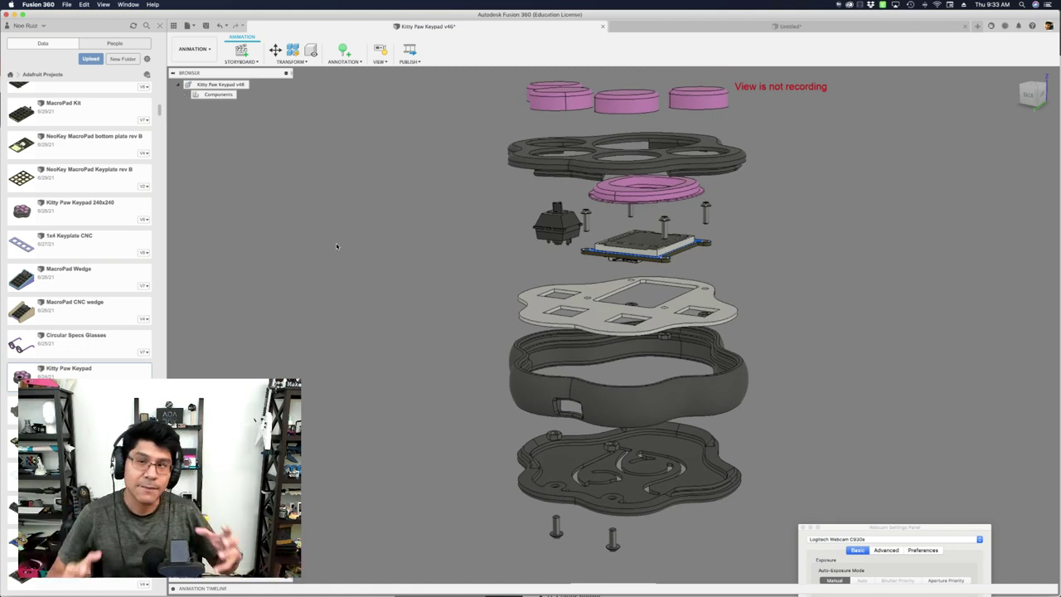
pyautogui.click(596, 384)
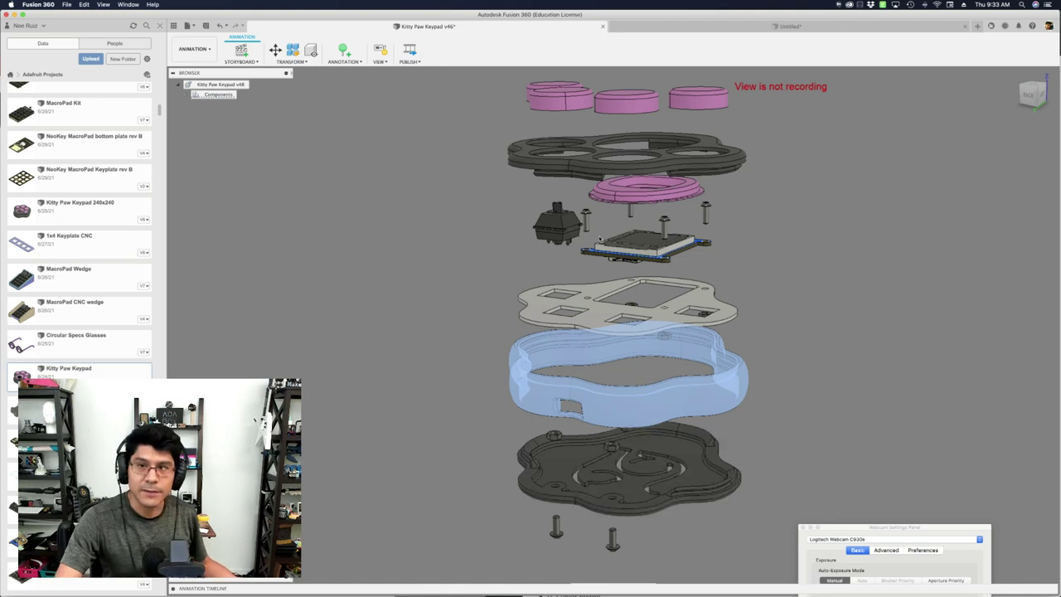
pyautogui.click(598, 171)
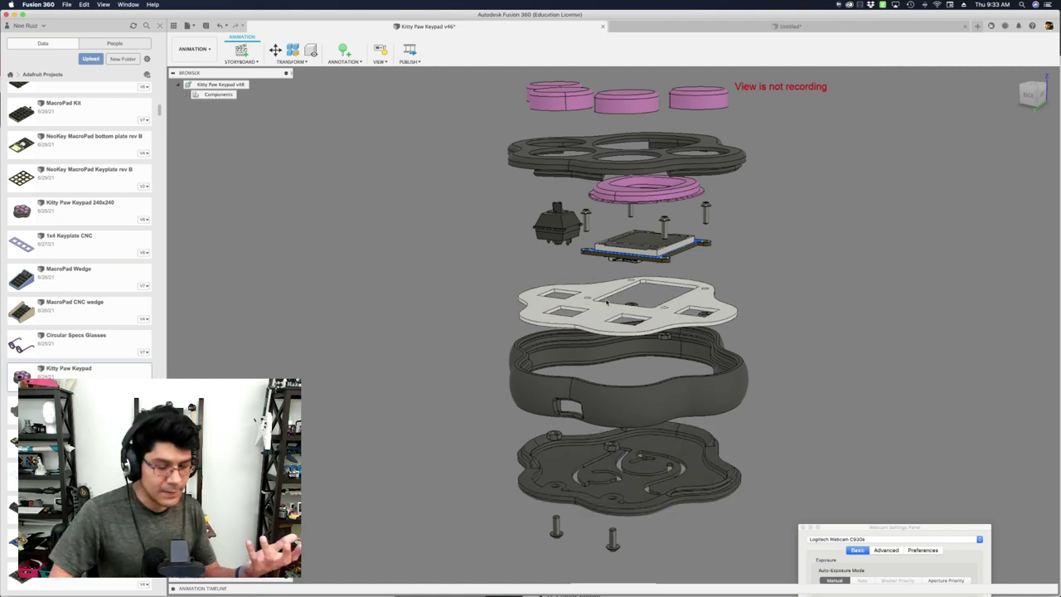
# Switch to the untitled paw case design and activate its root component.
pyautogui.click(691, 30)
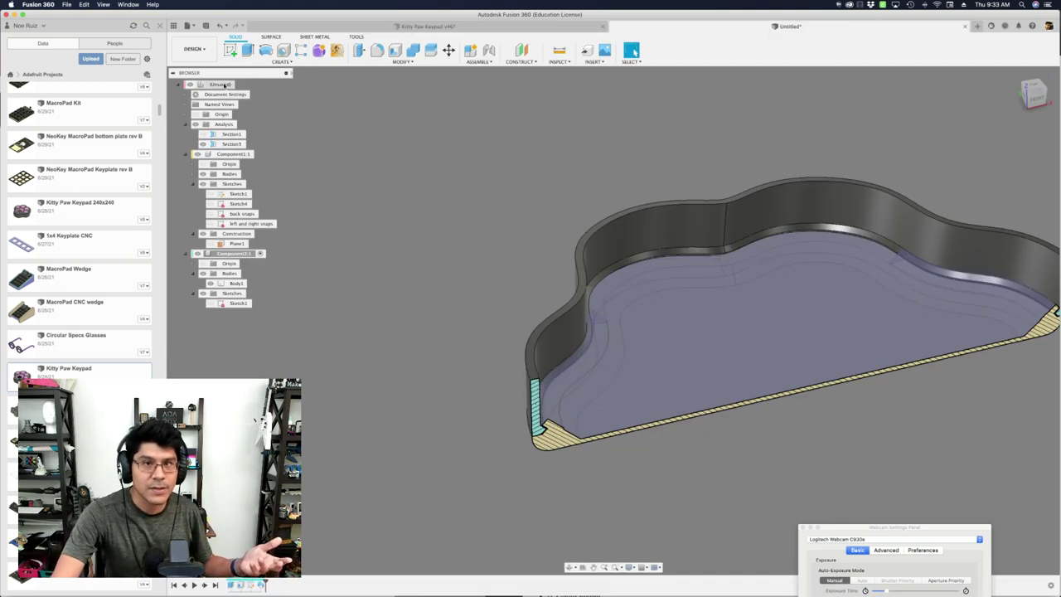
pyautogui.rightClick(223, 85)
pyautogui.click(241, 89)
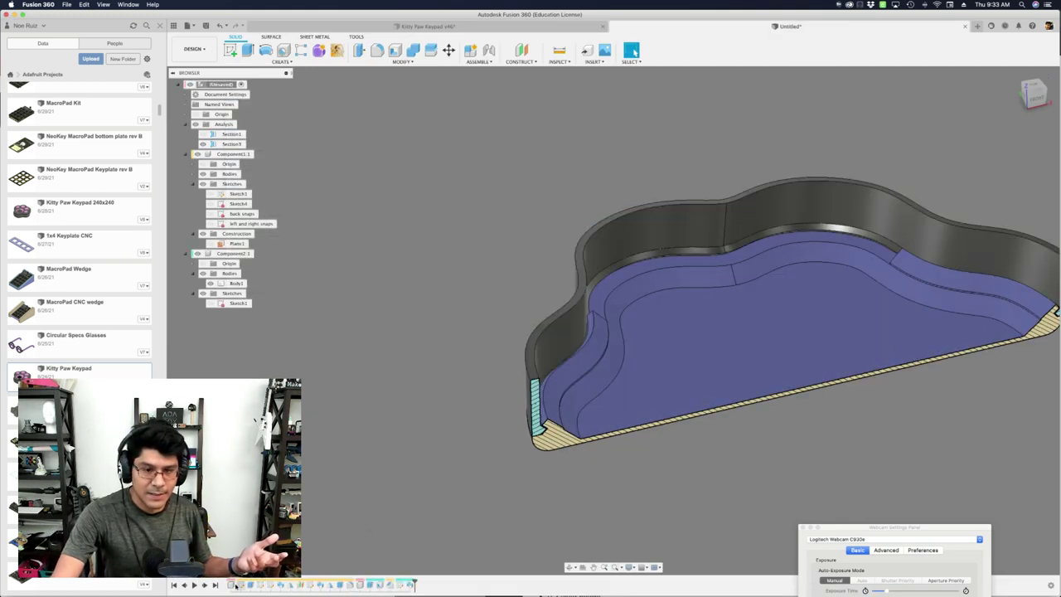
# Open Sketch1 for editing, examine the paw outline's spline, dimensions and constraints from several angles, and finish the sketch.
pyautogui.doubleClick(234, 585)
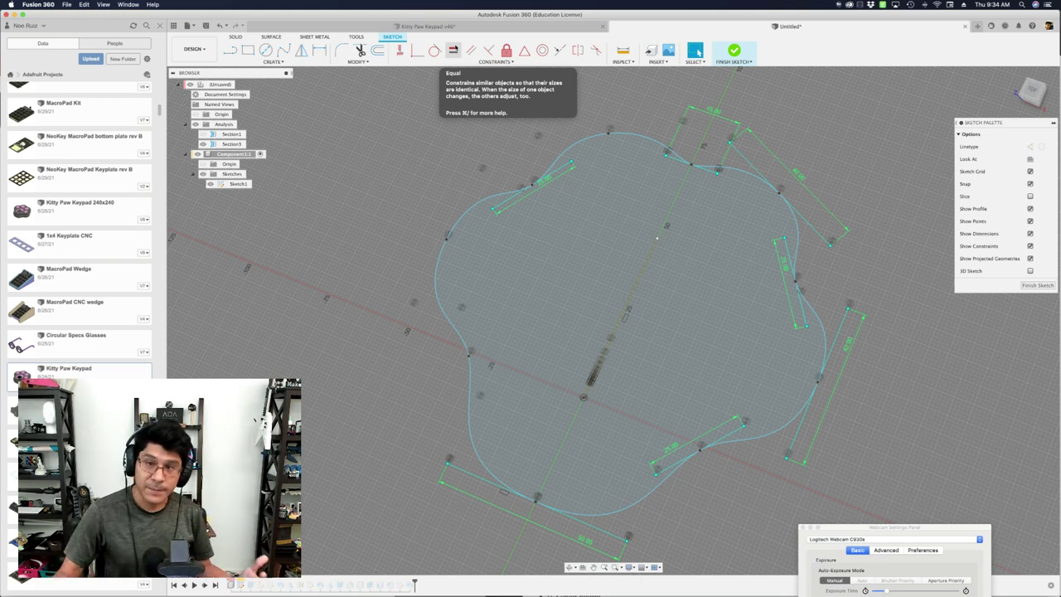
pyautogui.click(437, 264)
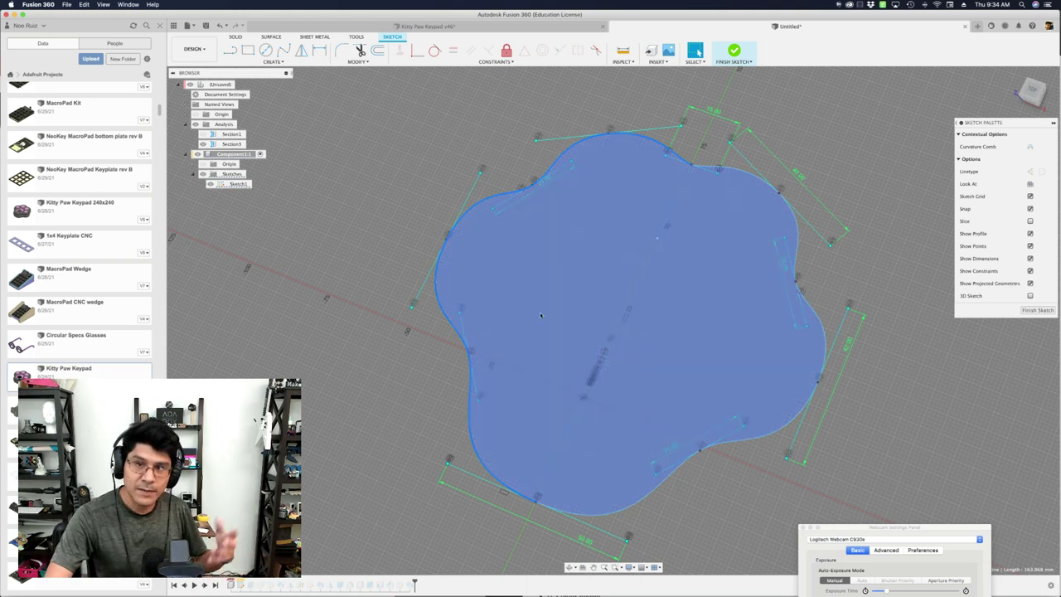
pyautogui.click(329, 228)
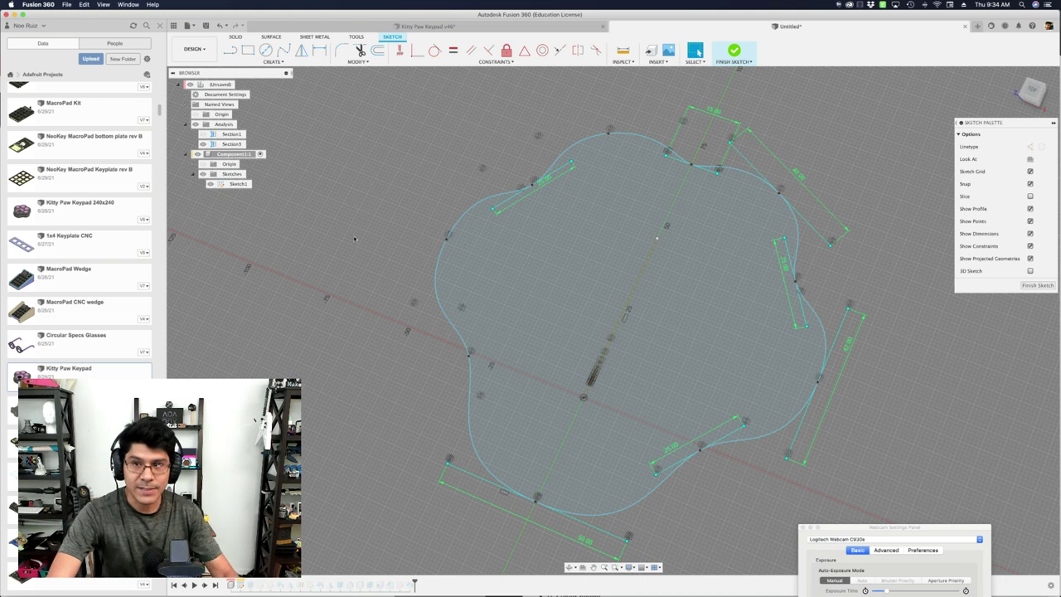
pyautogui.scroll(-1, 530, 191)
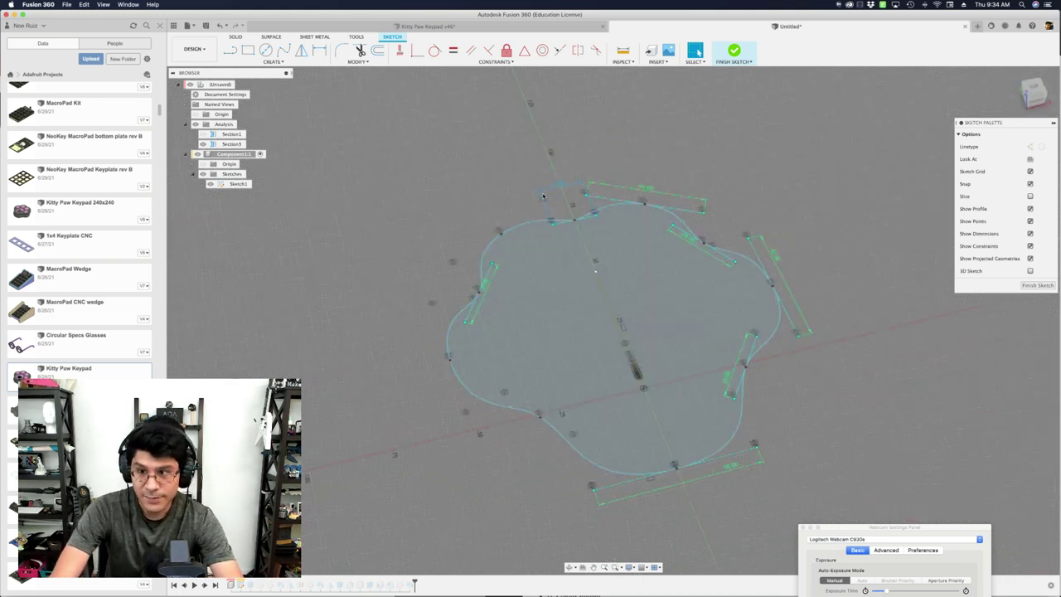
pyautogui.keyDown('shift'); pyautogui.moveTo(543, 196); pyautogui.dragTo(592, 234, button='middle'); pyautogui.keyUp('shift')
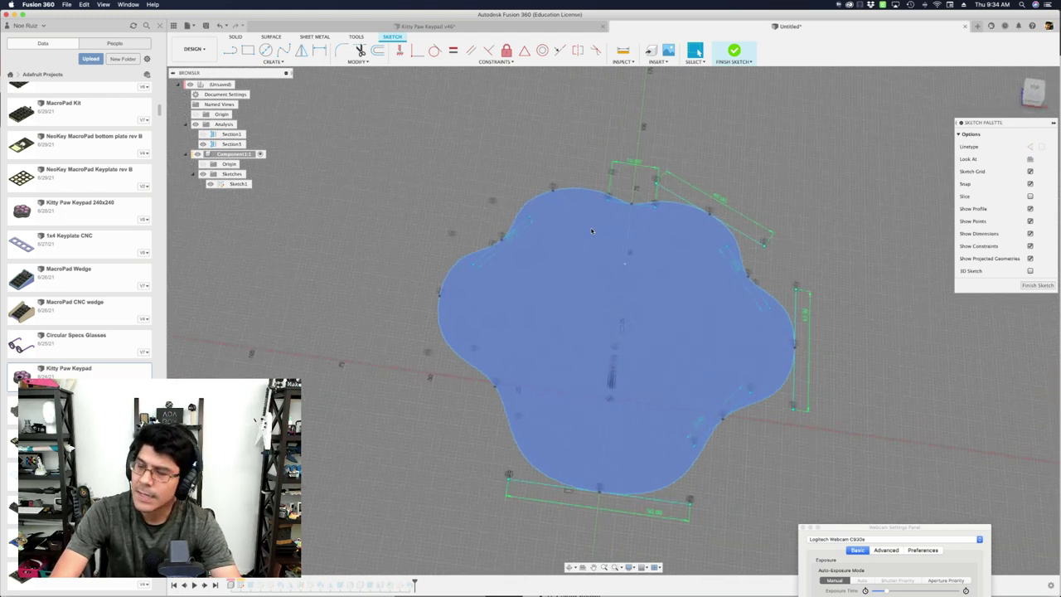
pyautogui.moveTo(592, 232)
pyautogui.keyDown('shift'); pyautogui.mouseDown(button='middle')
pyautogui.moveTo(426, 260)
pyautogui.moveTo(409, 292)
pyautogui.mouseUp(button='middle'); pyautogui.keyUp('shift')
pyautogui.click(404, 294)
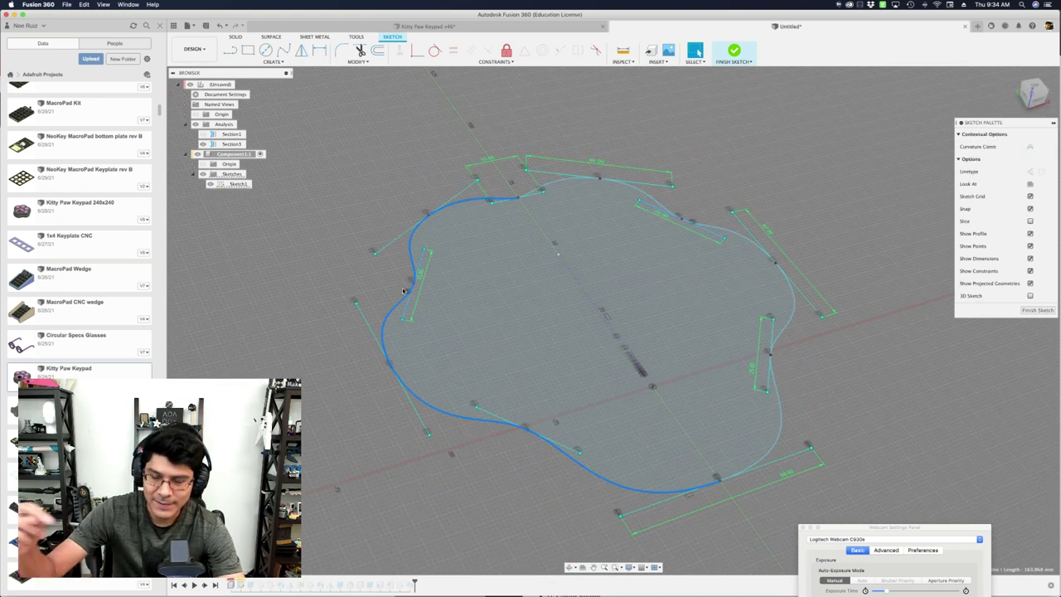
pyautogui.click(309, 196)
pyautogui.moveTo(309, 195)
pyautogui.keyDown('shift'); pyautogui.mouseDown(button='middle')
pyautogui.moveTo(758, 465)
pyautogui.moveTo(517, 261)
pyautogui.moveTo(465, 201)
pyautogui.mouseUp(button='middle'); pyautogui.keyUp('shift')
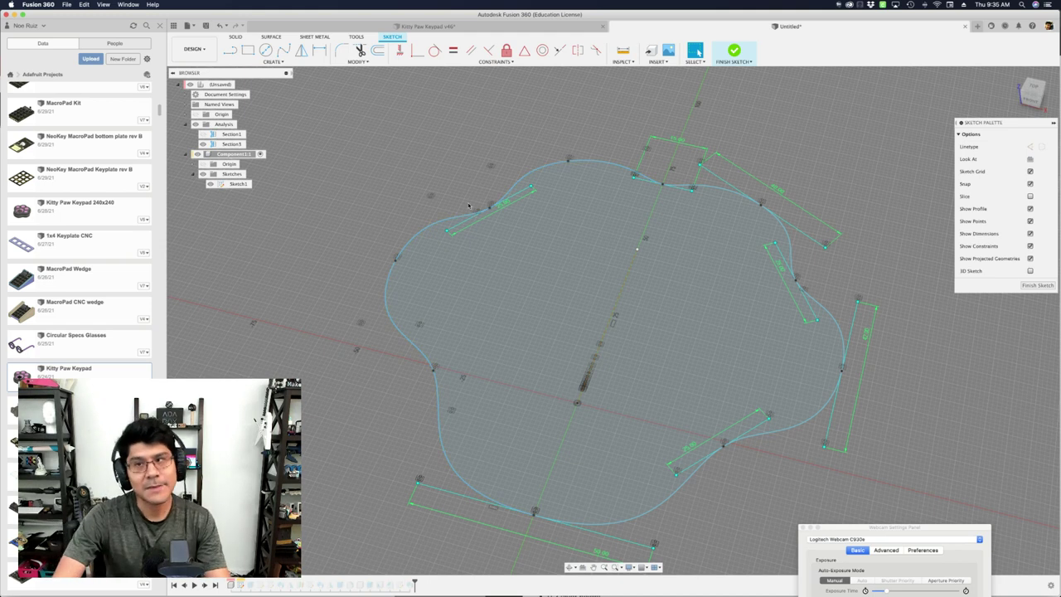
pyautogui.click(733, 50)
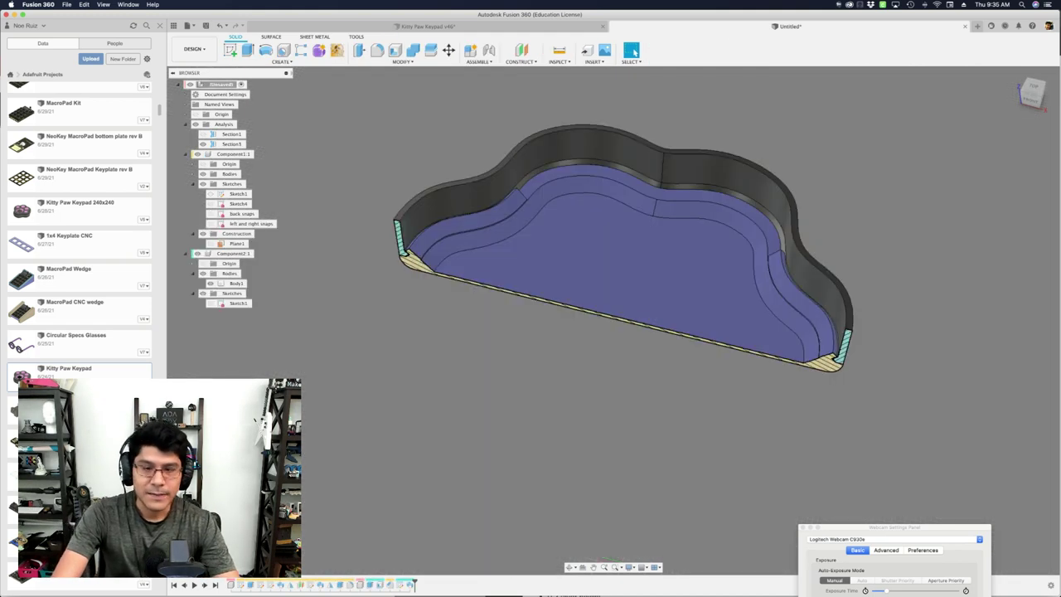
# Roll the design history back to just after the first sketch and show Sketch1.
pyautogui.rightClick(241, 584)
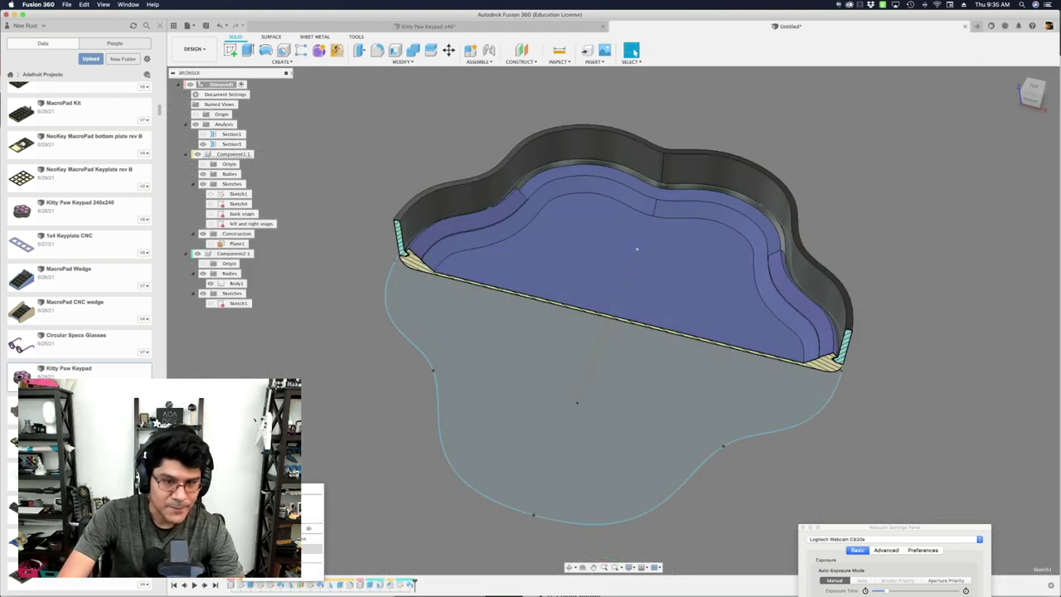
pyautogui.click(308, 528)
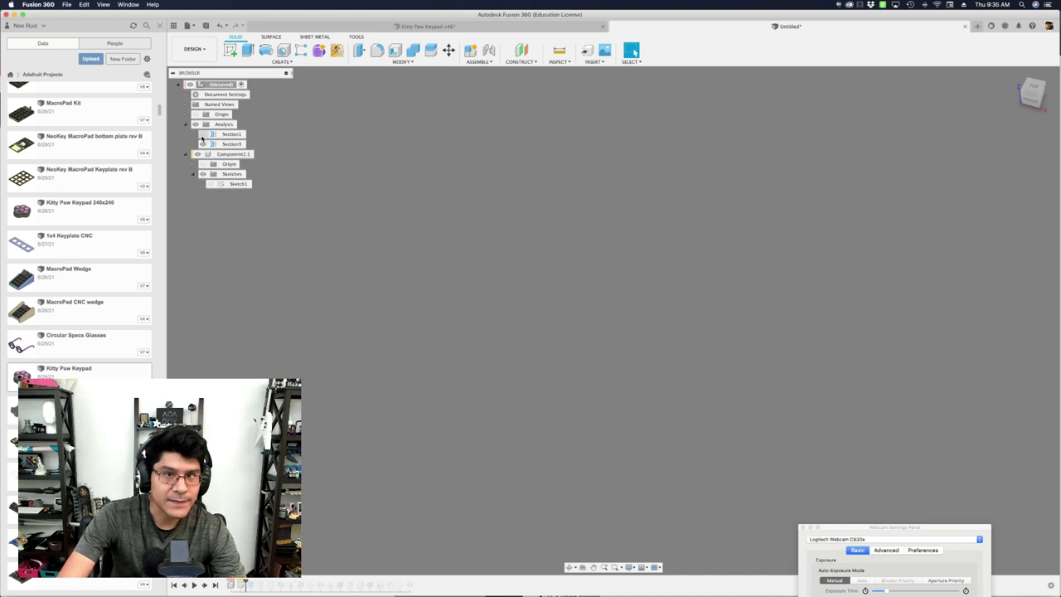
pyautogui.click(210, 185)
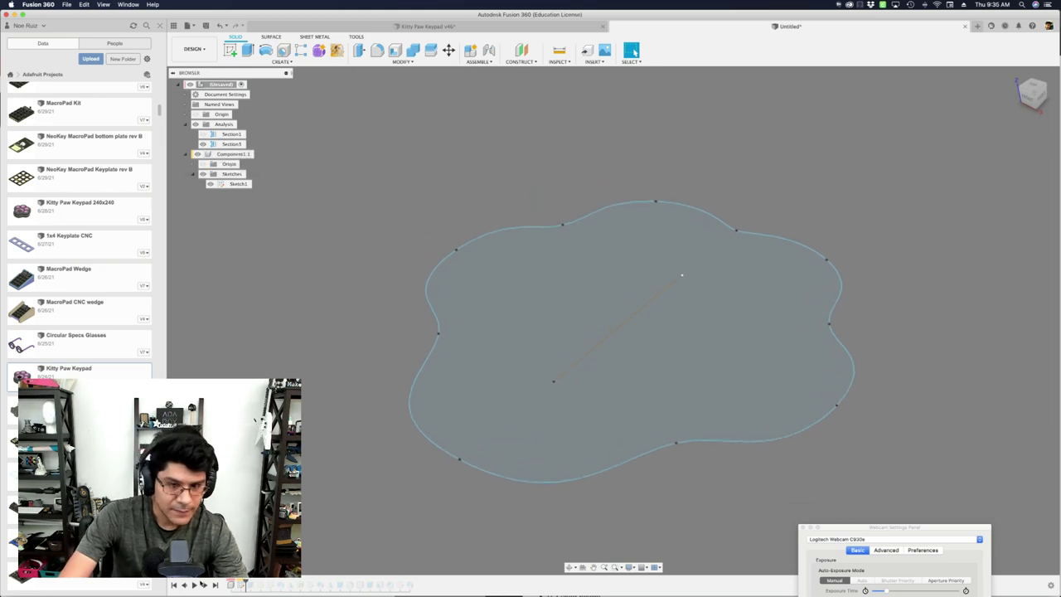
# Advance the design history past the first extrusion and hide the Section3 analysis.
pyautogui.moveTo(246, 585); pyautogui.dragTo(256, 585)
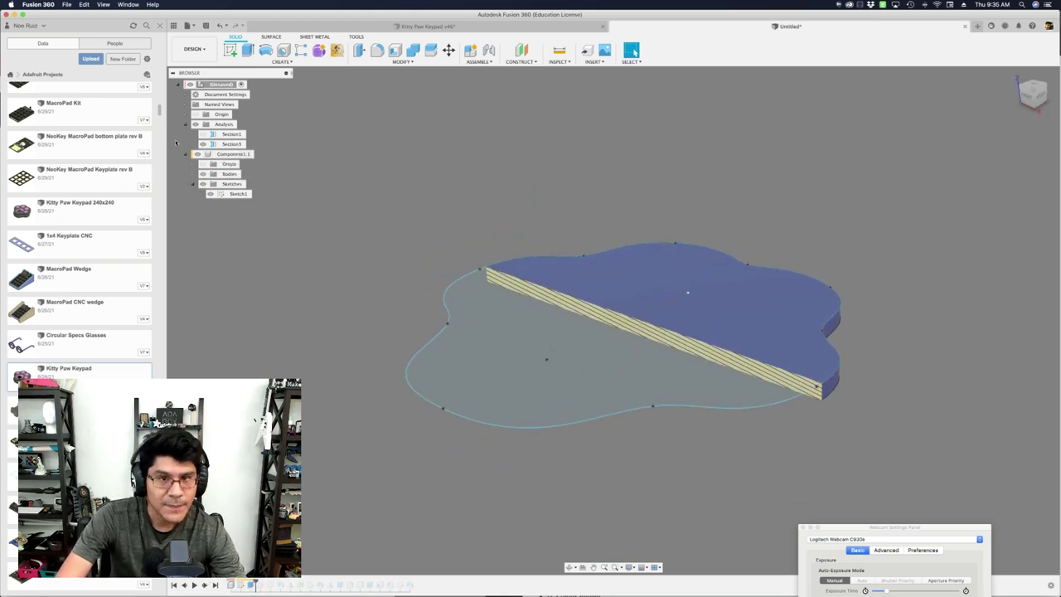
pyautogui.click(203, 143)
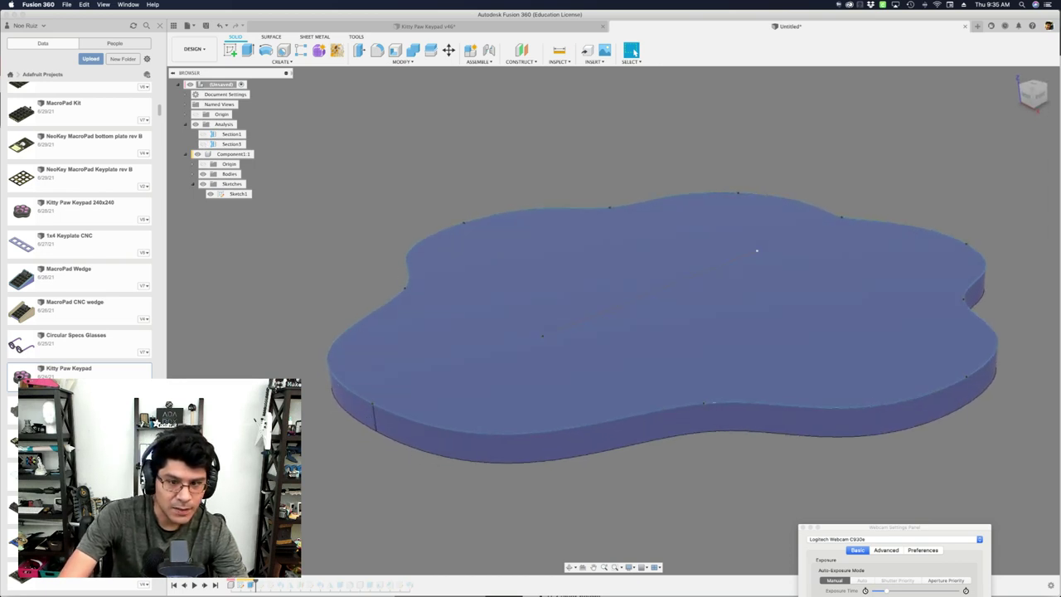
# Review the paw outline's extrusion settings, accept them as they are, and hide Sketch1.
pyautogui.doubleClick(250, 586)
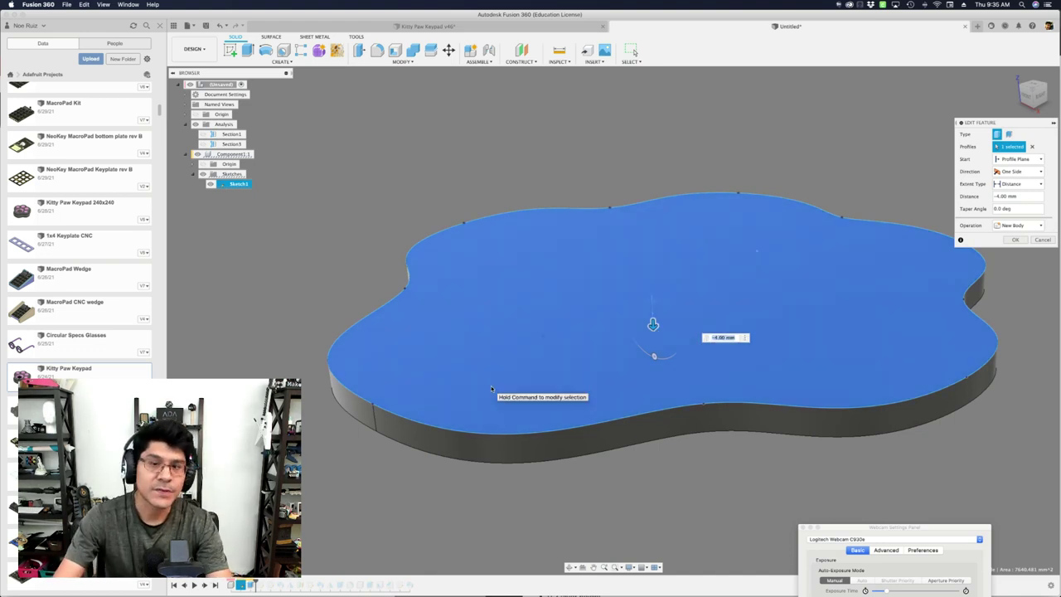
pyautogui.press('Return')
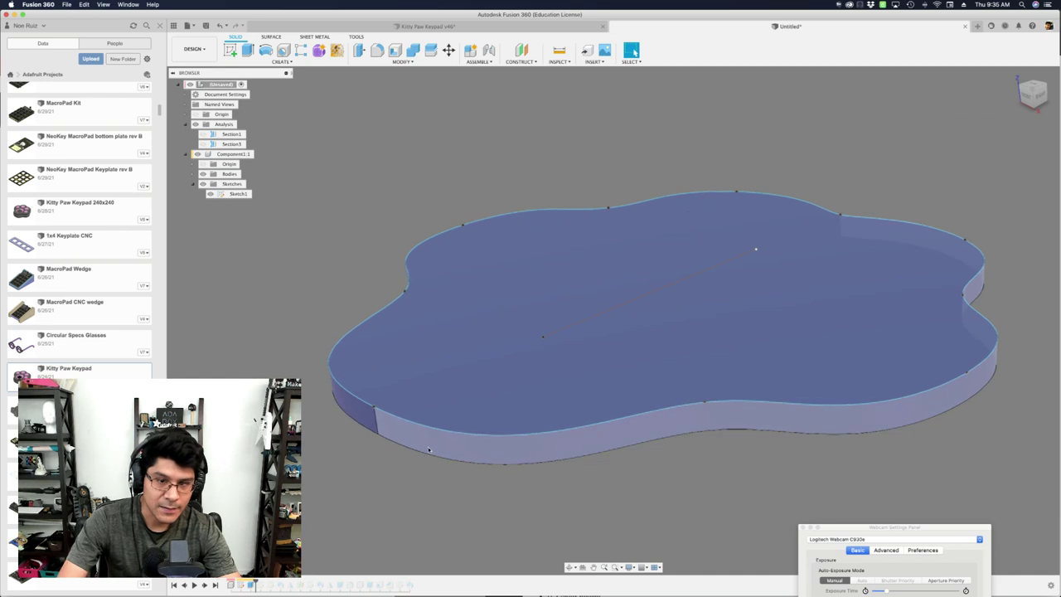
pyautogui.keyDown('shift'); pyautogui.moveTo(429, 450); pyautogui.dragTo(252, 204, button='middle'); pyautogui.keyUp('shift')
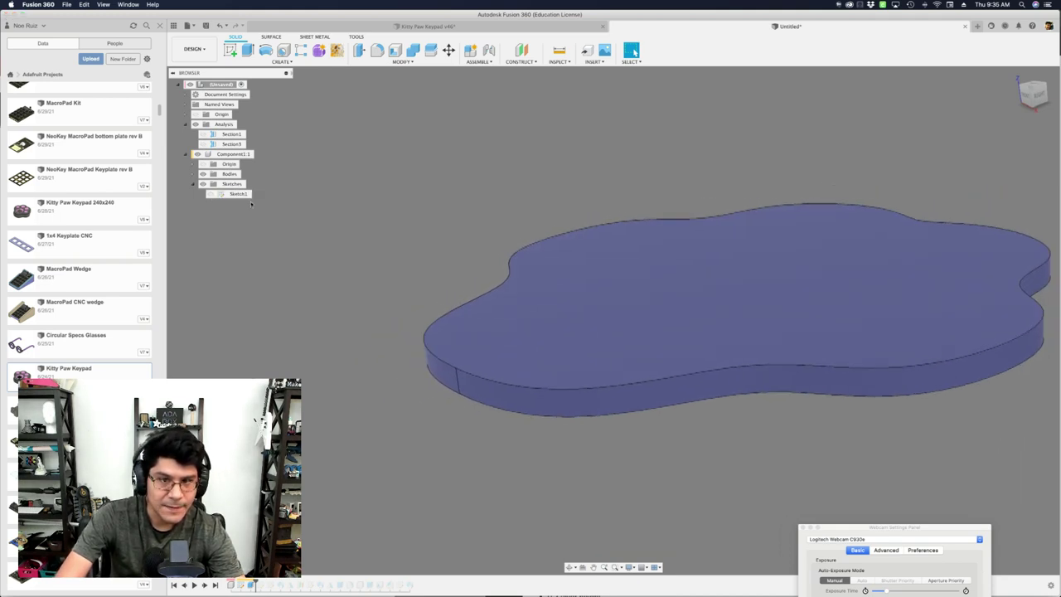
# Advance the design history past the second sketch, hide Sketch1, show Sketch4, and highlight its profiles inside and around the inner paw outline.
pyautogui.click(210, 194)
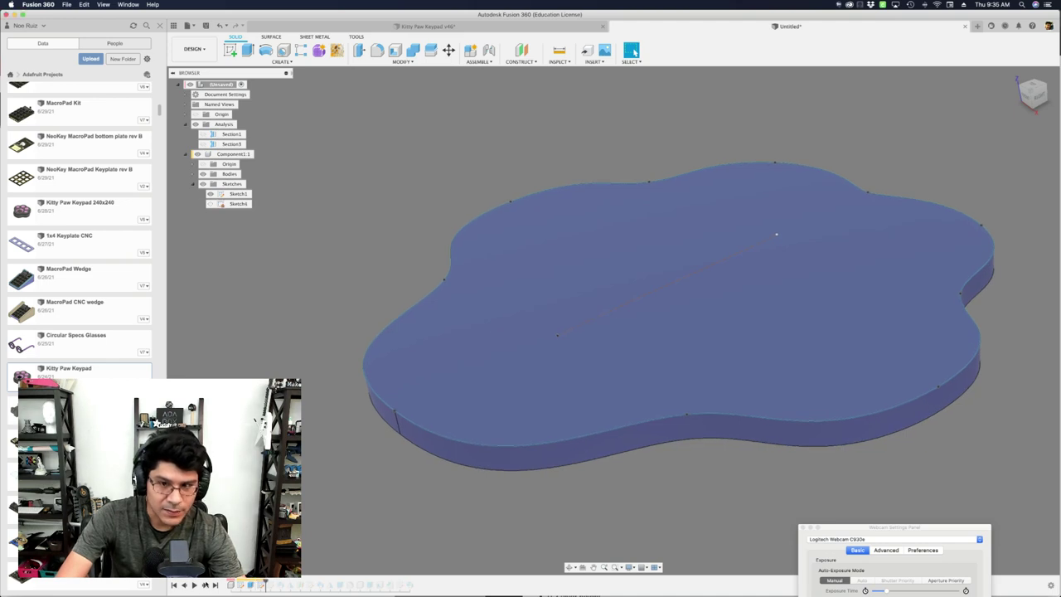
pyautogui.click(210, 203)
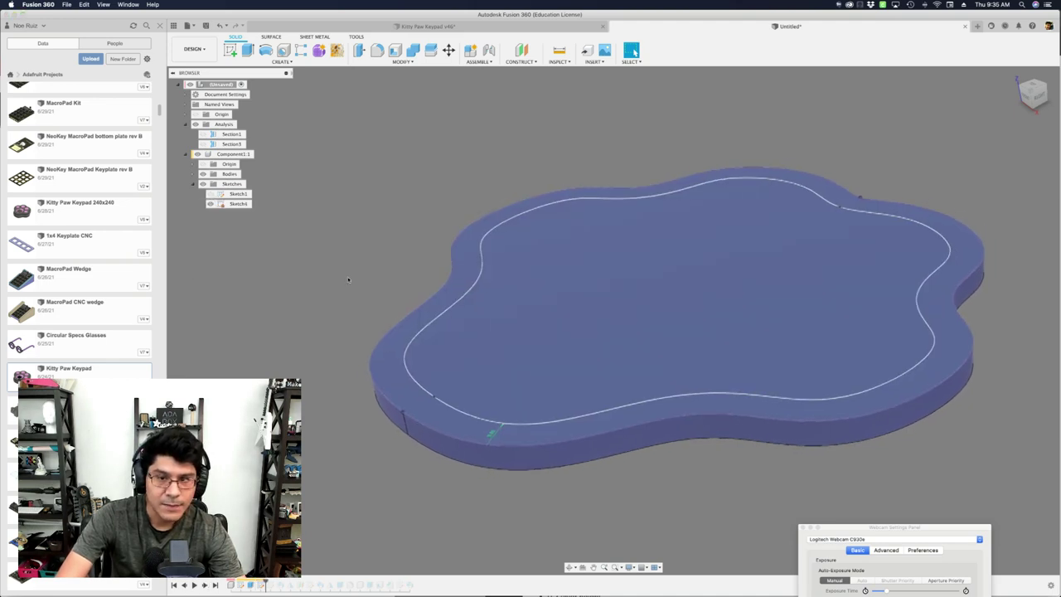
pyautogui.click(537, 333)
pyautogui.click(396, 372)
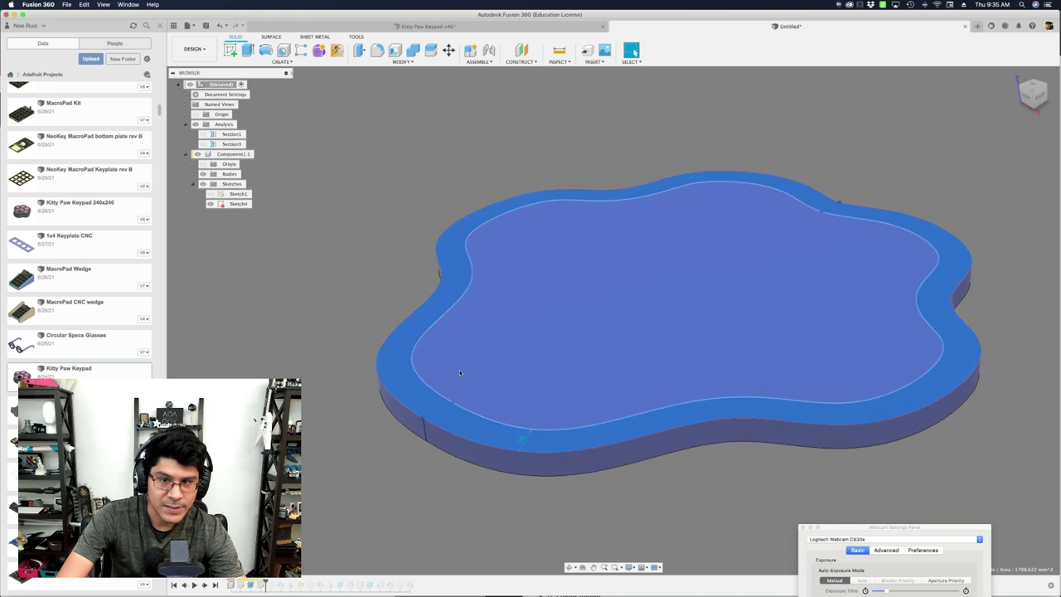
pyautogui.click(461, 364)
pyautogui.click(332, 515)
# Open Sketch4 for editing, examine the inner offset paw outline from several angles, and finish the sketch.
pyautogui.doubleClick(261, 585)
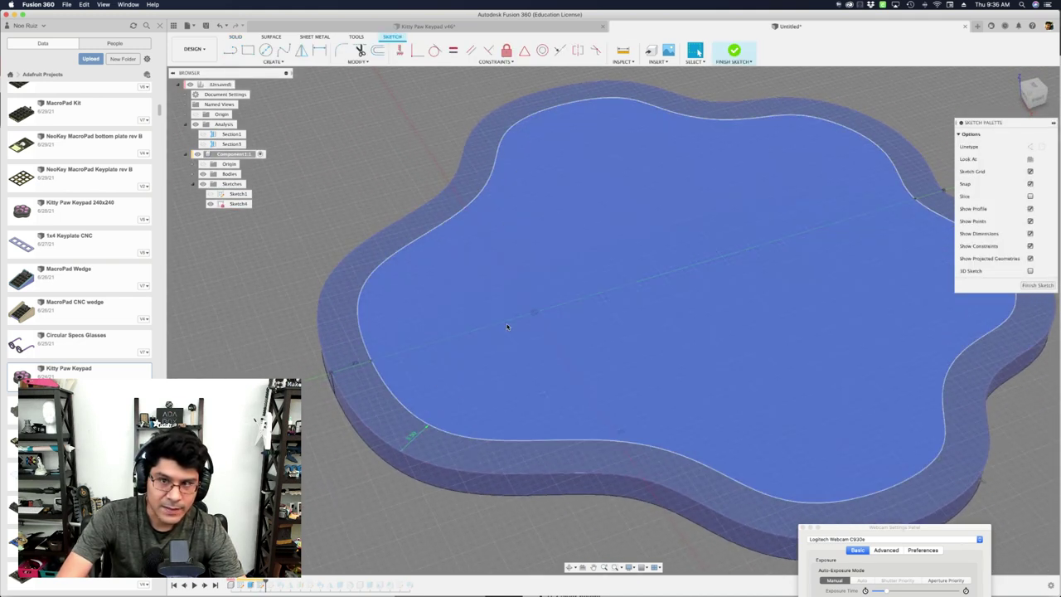
pyautogui.click(507, 326)
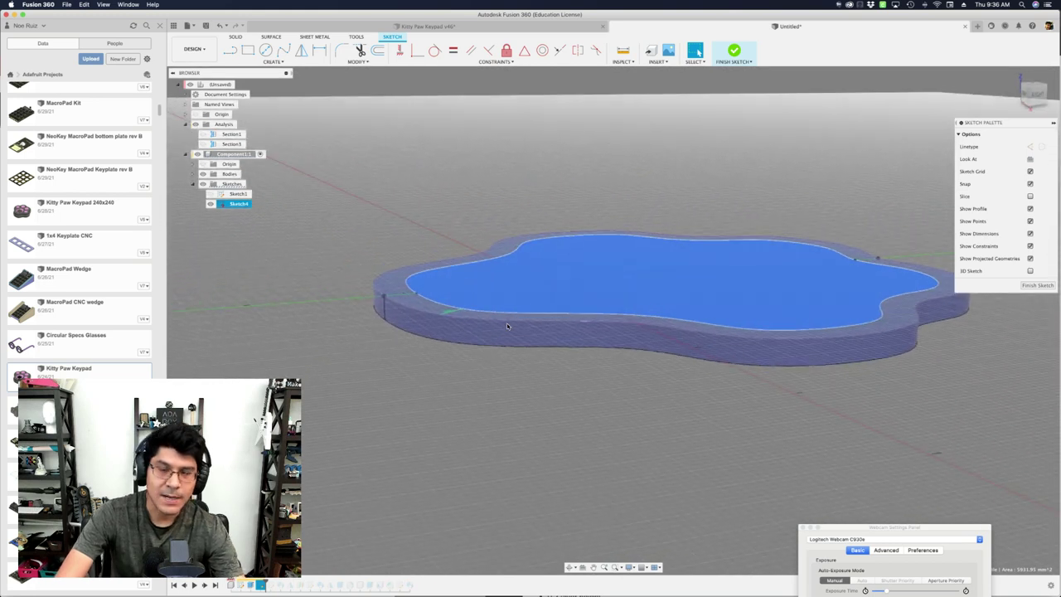
pyautogui.keyDown('shift'); pyautogui.moveTo(507, 326); pyautogui.dragTo(414, 378, button='middle'); pyautogui.keyUp('shift')
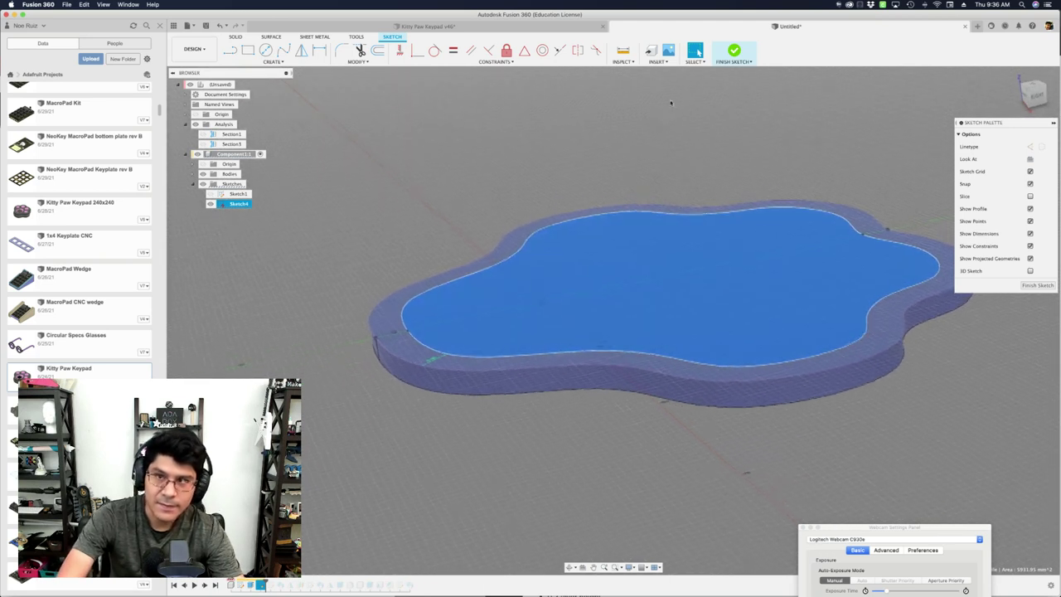
pyautogui.click(735, 51)
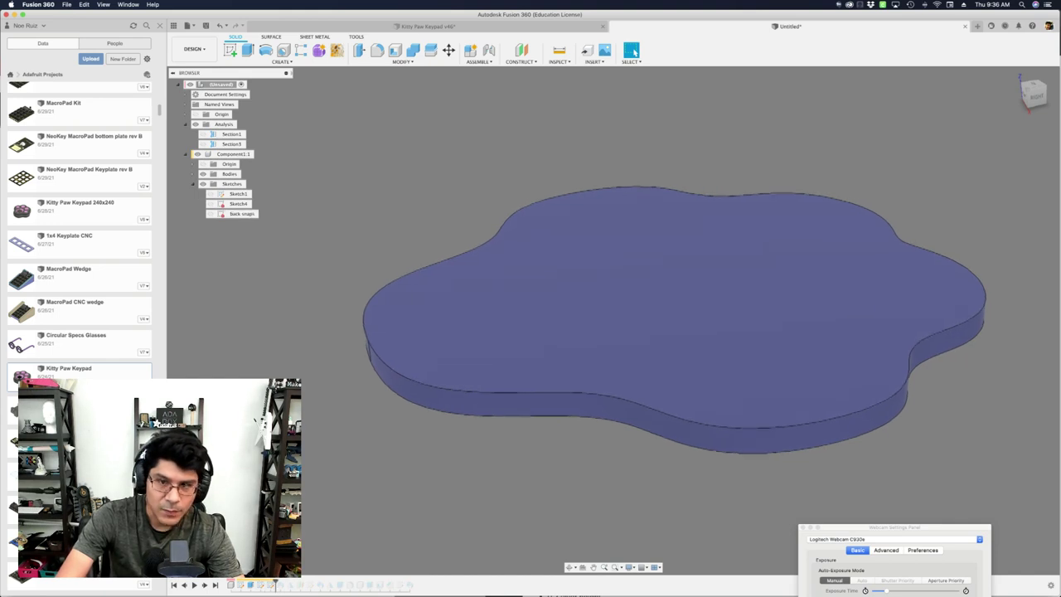
# Show the back snaps sketch to review the snap profile at the paw's edge, and hide it again.
pyautogui.click(242, 214)
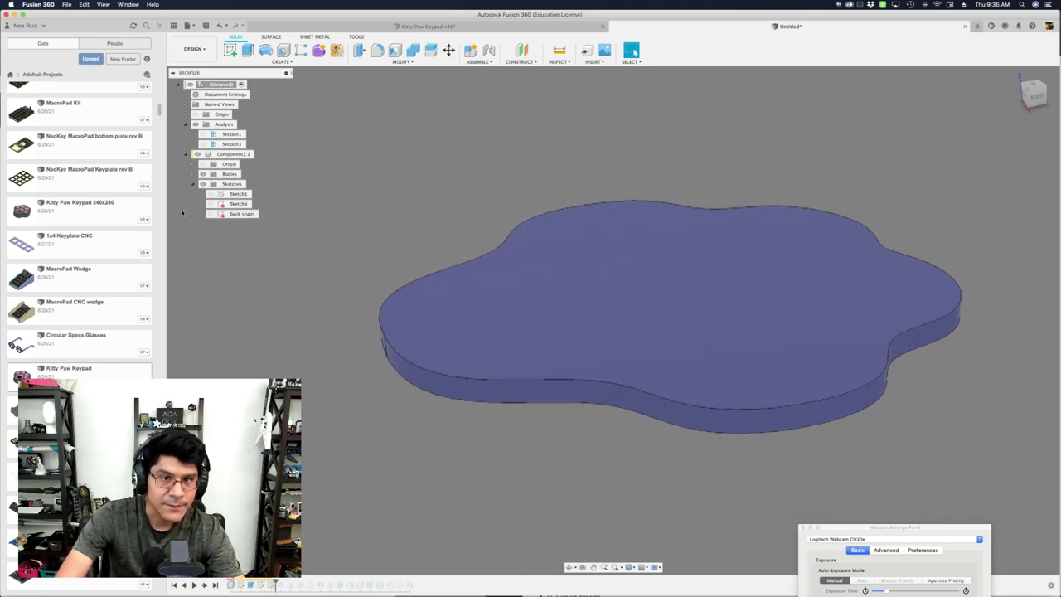
pyautogui.click(225, 216)
pyautogui.press('v')
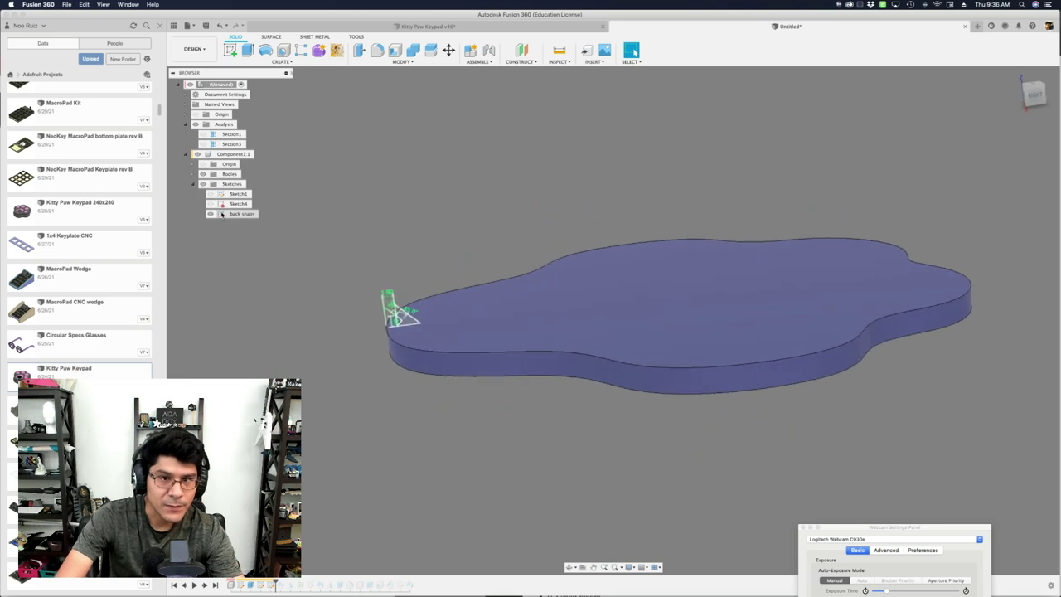
pyautogui.click(221, 214)
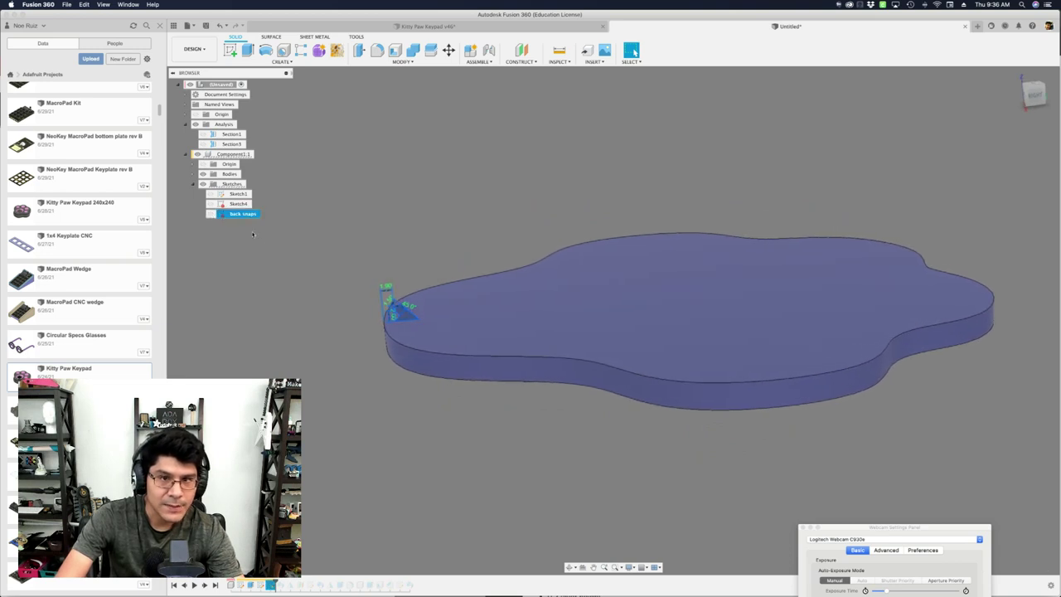
pyautogui.click(253, 235)
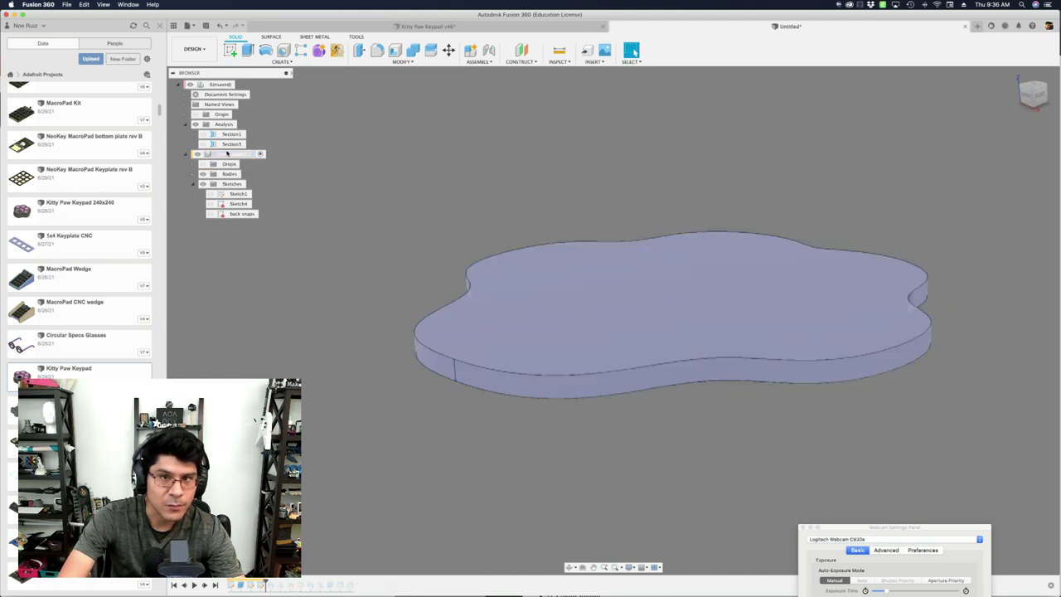
# Activate Component1 and create a section analysis of the paw body on the YZ plane at 0 mm distance.
pyautogui.click(227, 153)
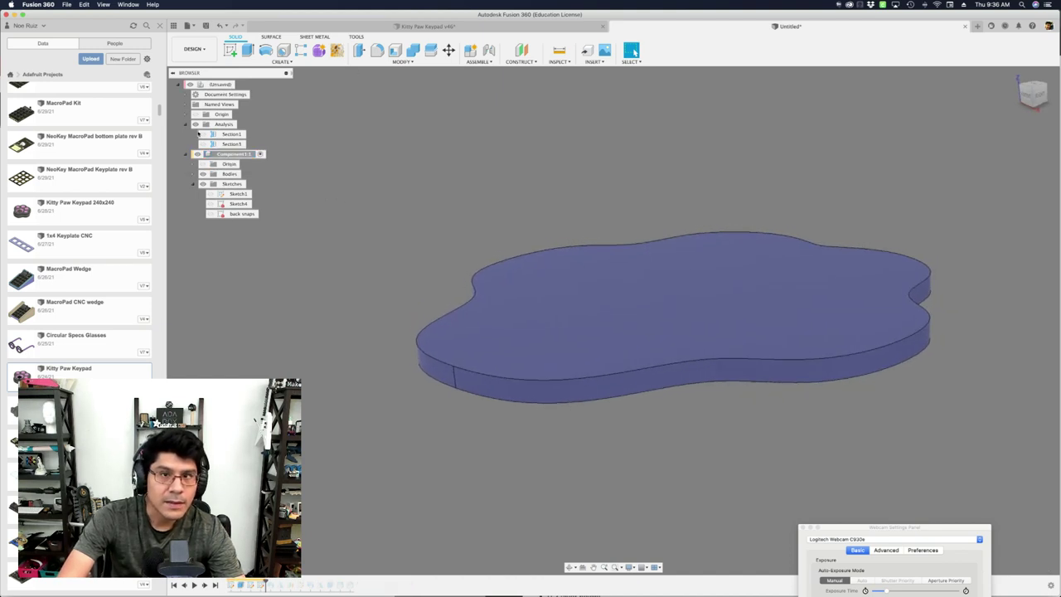
pyautogui.click(559, 61)
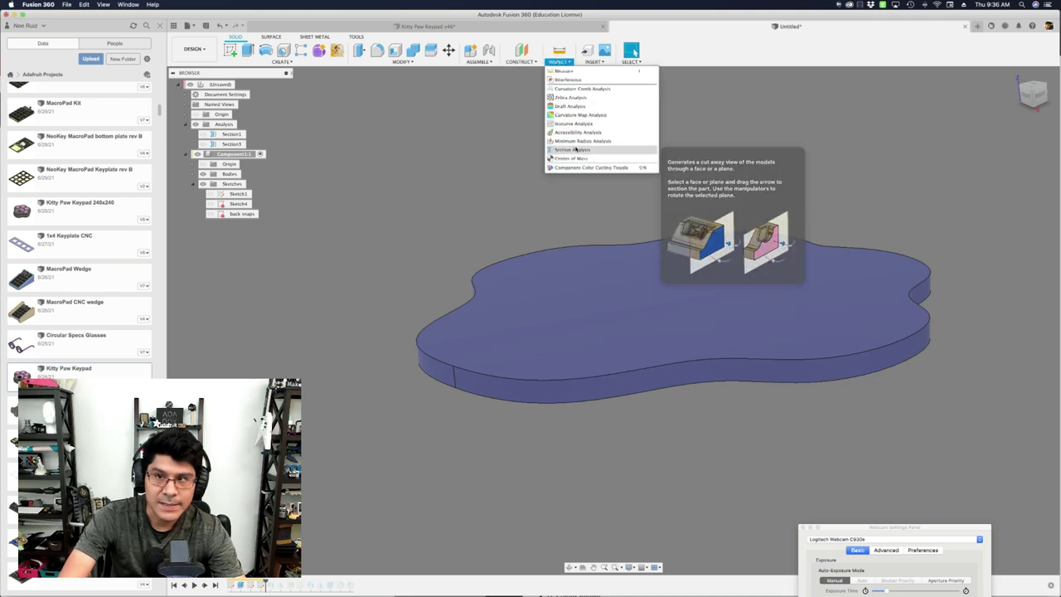
pyautogui.click(575, 149)
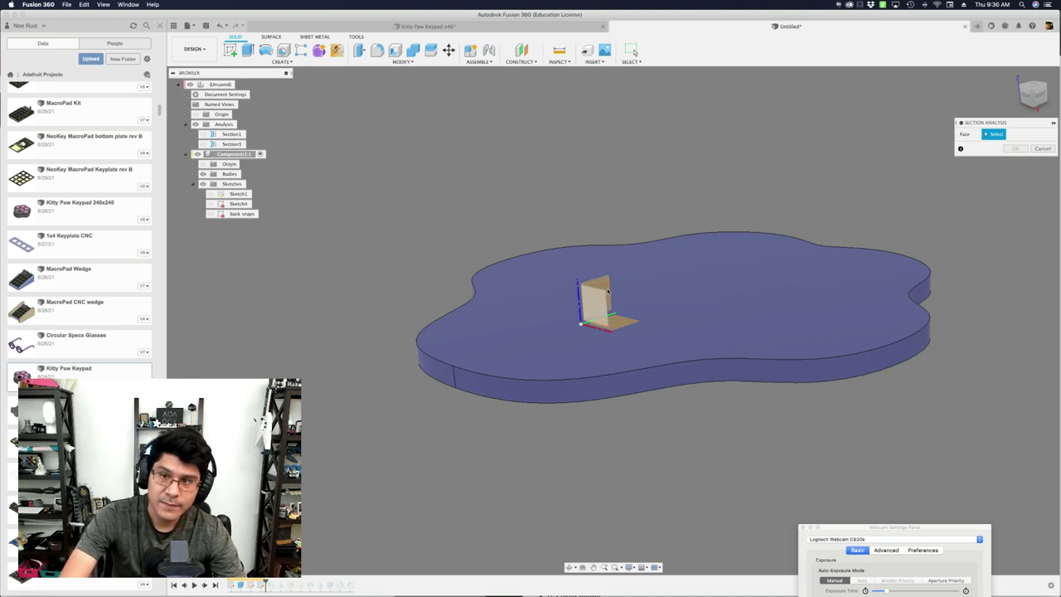
pyautogui.scroll(-5, 610, 281)
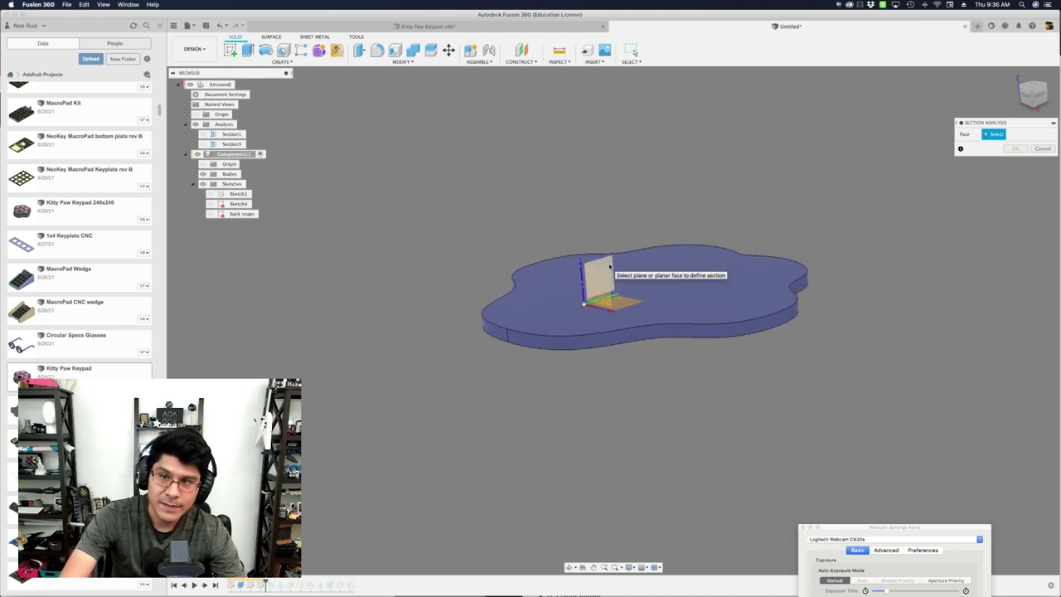
pyautogui.click(610, 266)
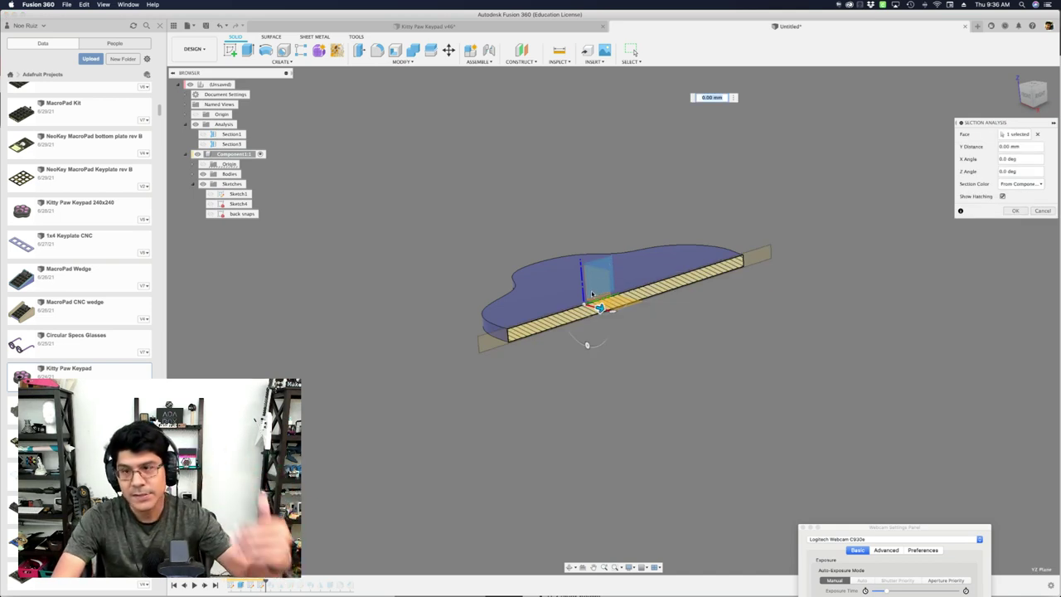
pyautogui.keyDown('shift'); pyautogui.moveTo(592, 294); pyautogui.dragTo(595, 280, button='middle'); pyautogui.keyUp('shift')
pyautogui.scroll(6, 544, 307)
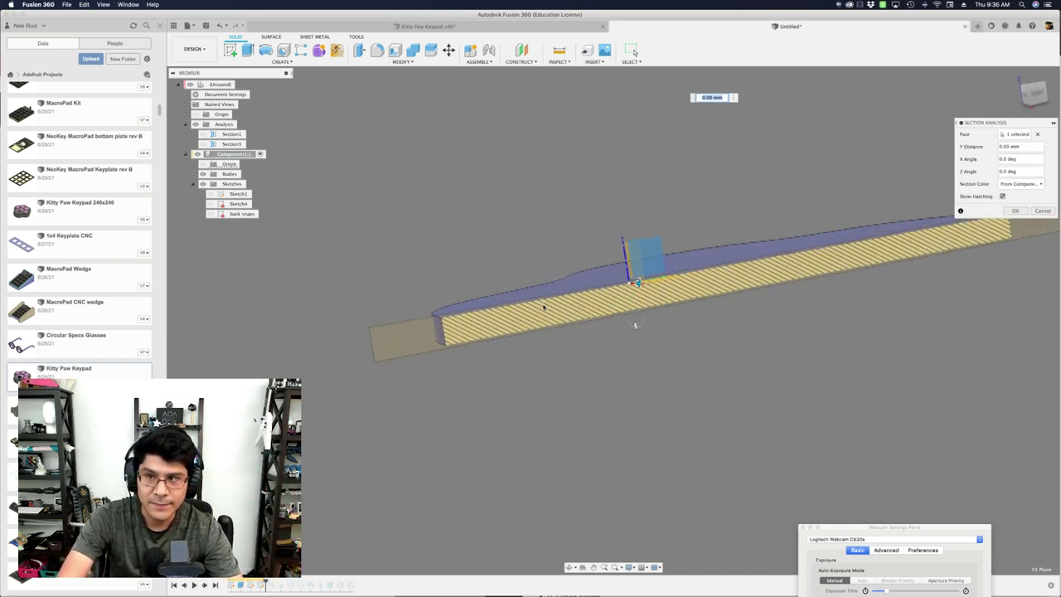
pyautogui.moveTo(526, 300)
pyautogui.keyDown('shift'); pyautogui.mouseDown(button='middle')
pyautogui.moveTo(595, 340)
pyautogui.moveTo(574, 303)
pyautogui.mouseUp(button='middle'); pyautogui.keyUp('shift')
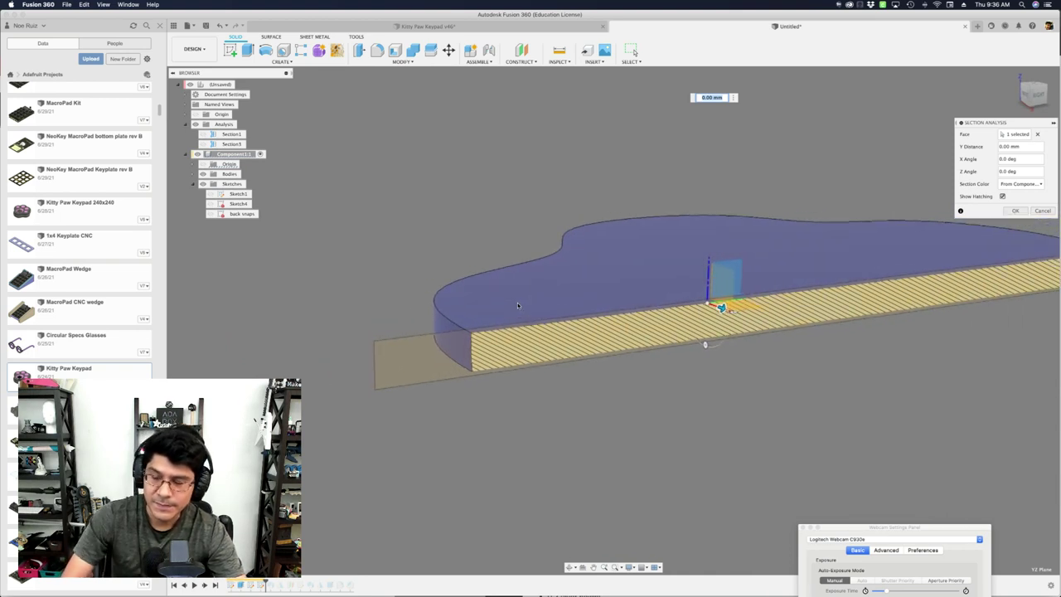
pyautogui.press('Return')
pyautogui.press('Return')
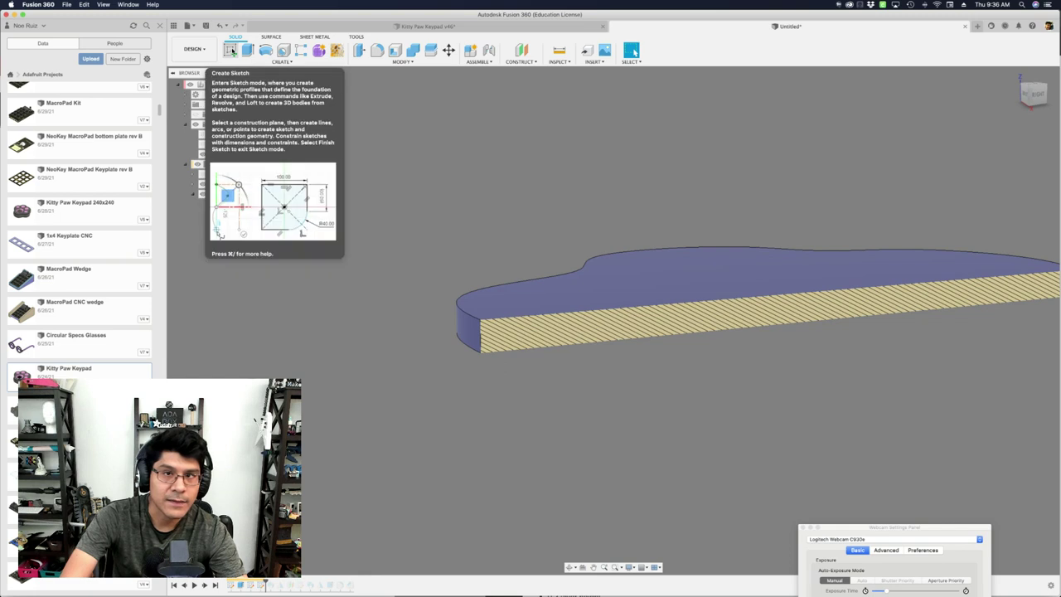
# Start a new sketch on the vertical plane running lengthwise through the paw body, and hide the Analysis folder.
pyautogui.click(232, 51)
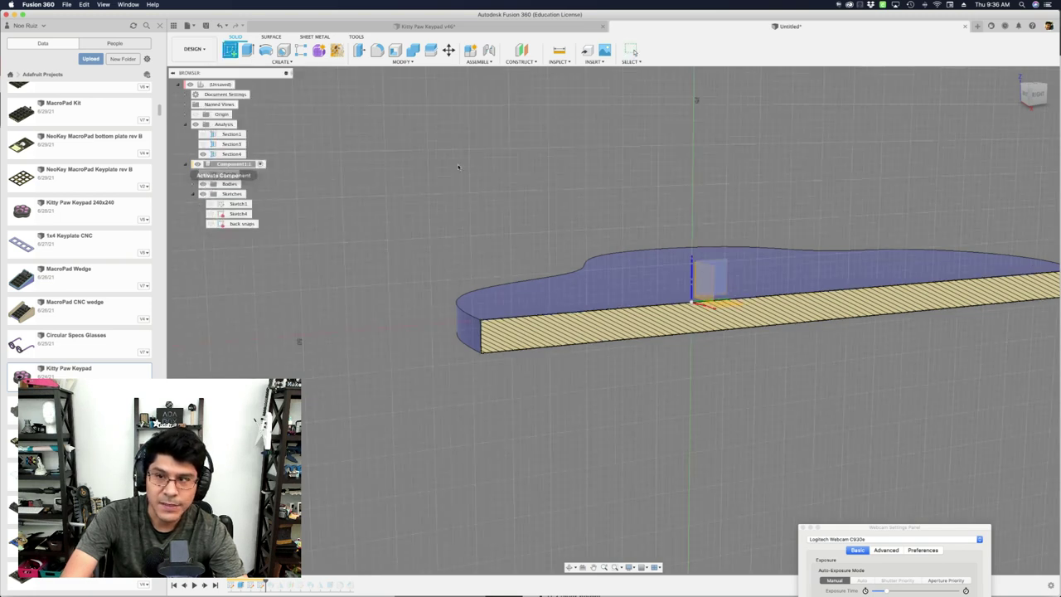
pyautogui.keyDown('shift'); pyautogui.moveTo(458, 166); pyautogui.dragTo(704, 262, button='middle'); pyautogui.keyUp('shift')
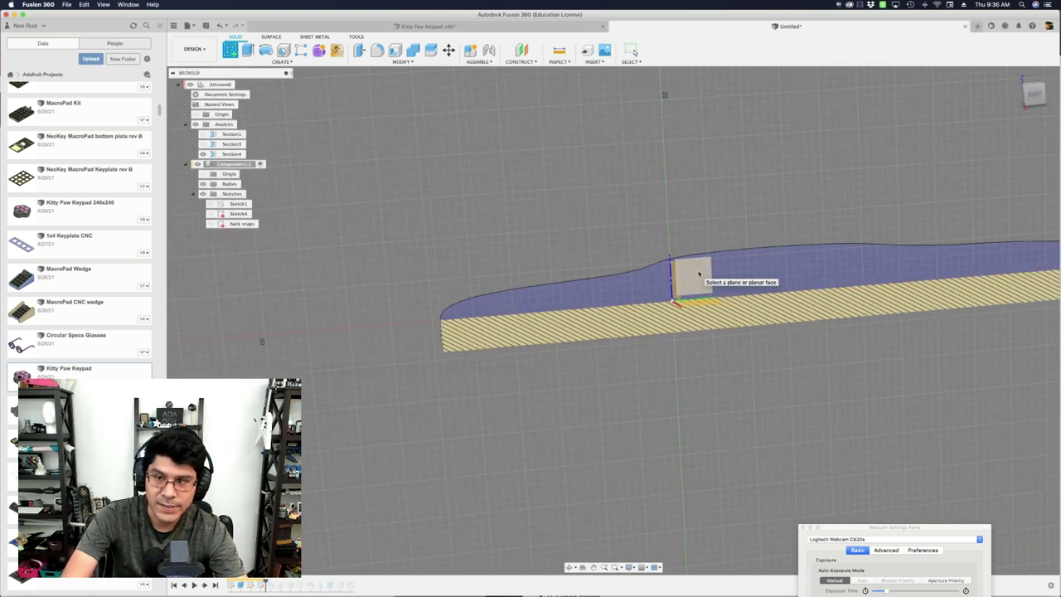
pyautogui.keyDown('shift'); pyautogui.moveTo(379, 294); pyautogui.dragTo(388, 289, button='middle'); pyautogui.keyUp('shift')
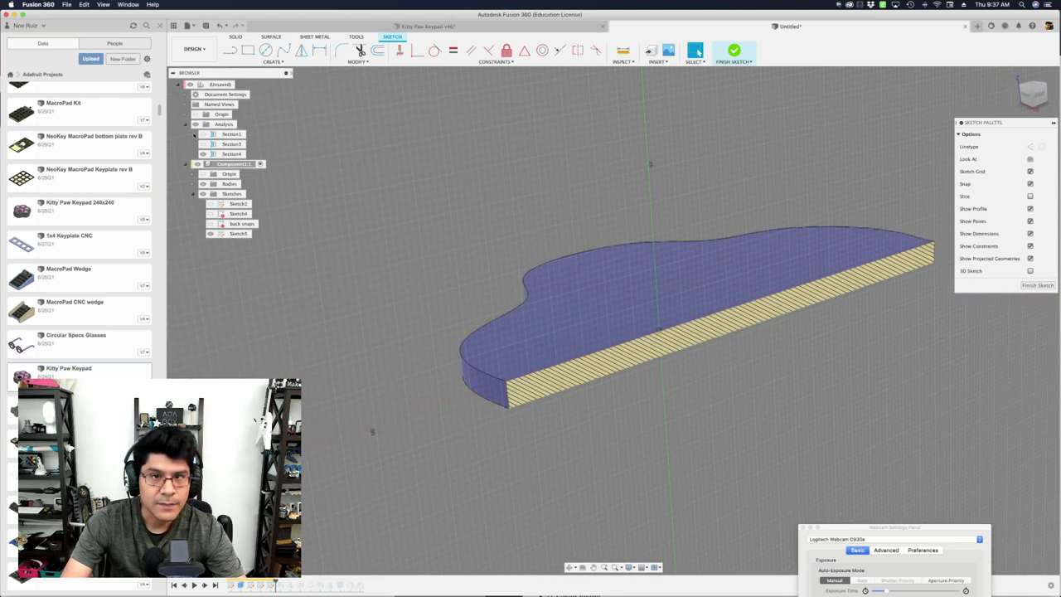
pyautogui.click(198, 125)
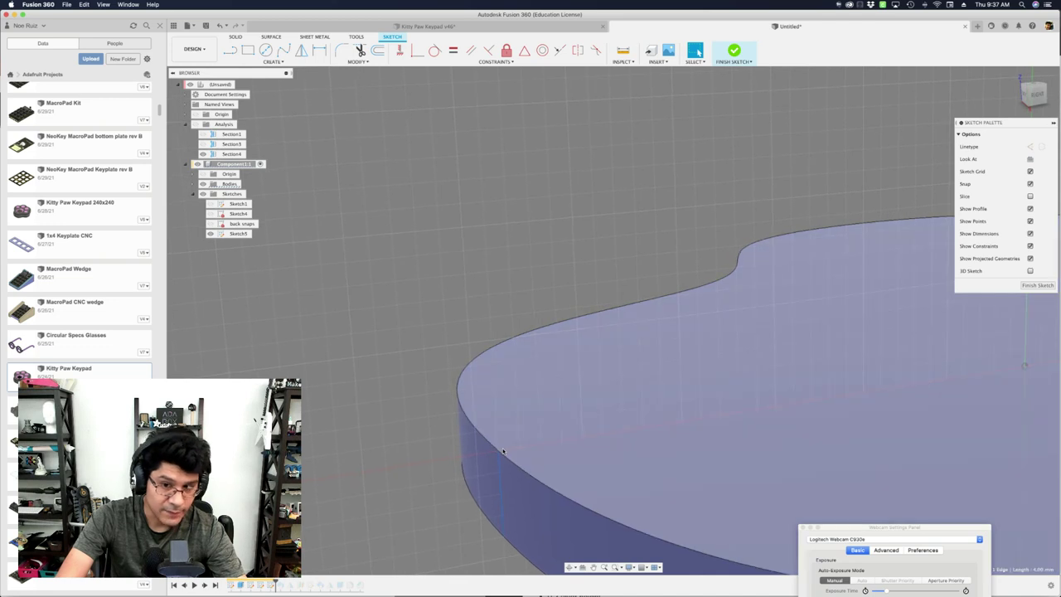
# Project the upper corner point of the paw body's end edge into the sketch, keeping the projection link on.
pyautogui.click(489, 446)
pyautogui.click(489, 445)
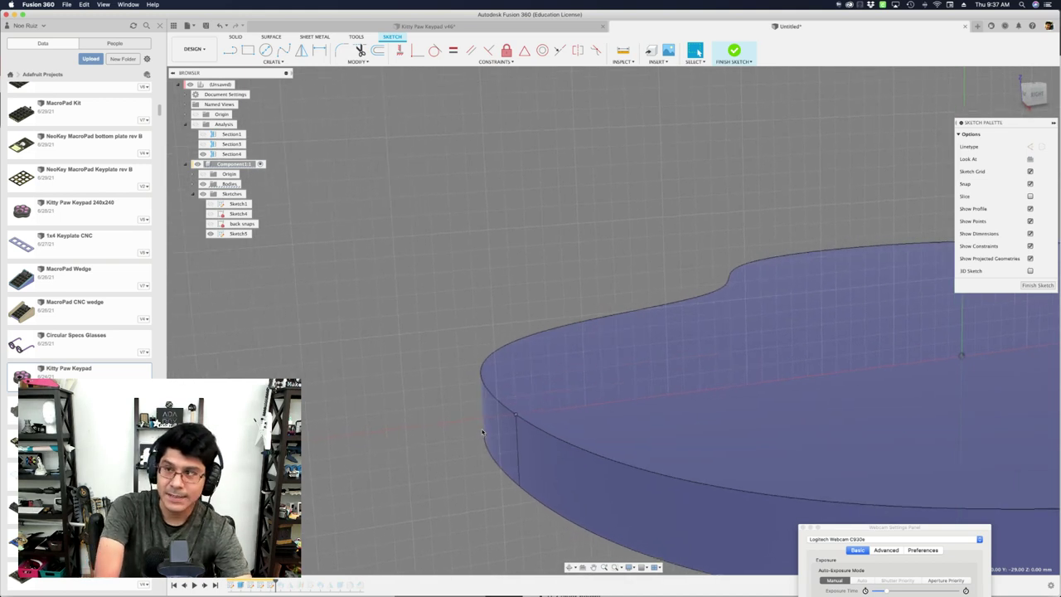
pyautogui.press('p')
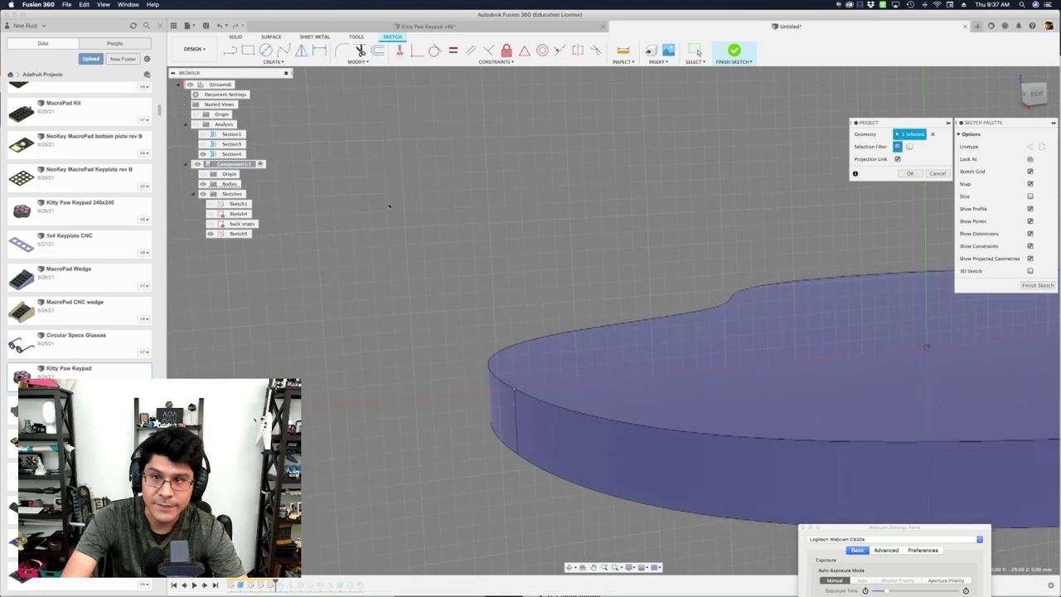
pyautogui.click(916, 174)
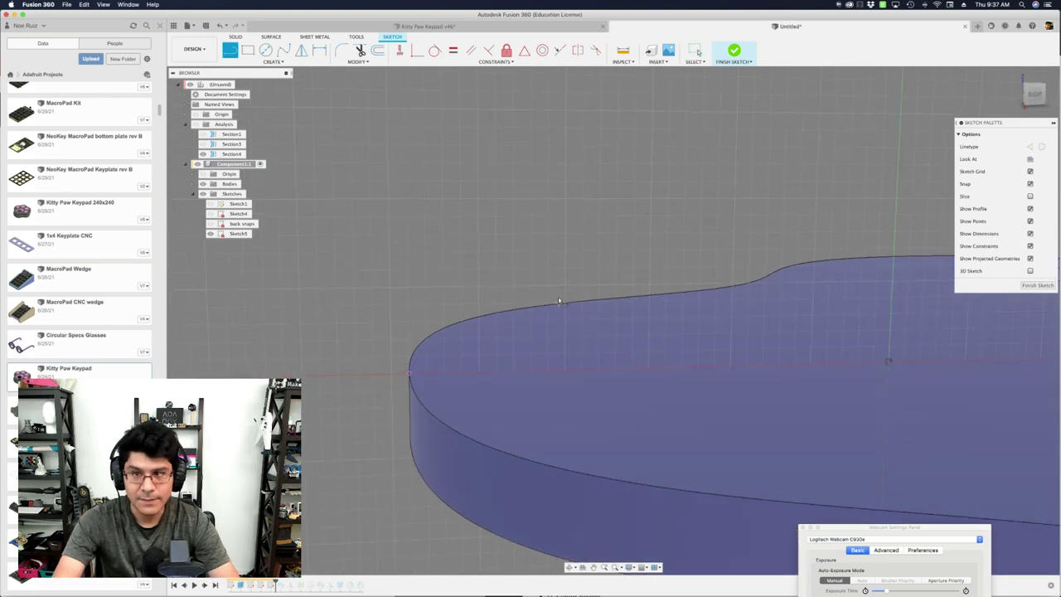
# Draw a closed triangle above the paw's end, with a vertical side about 3 mm long and its tip pointing inward.
pyautogui.press('l')
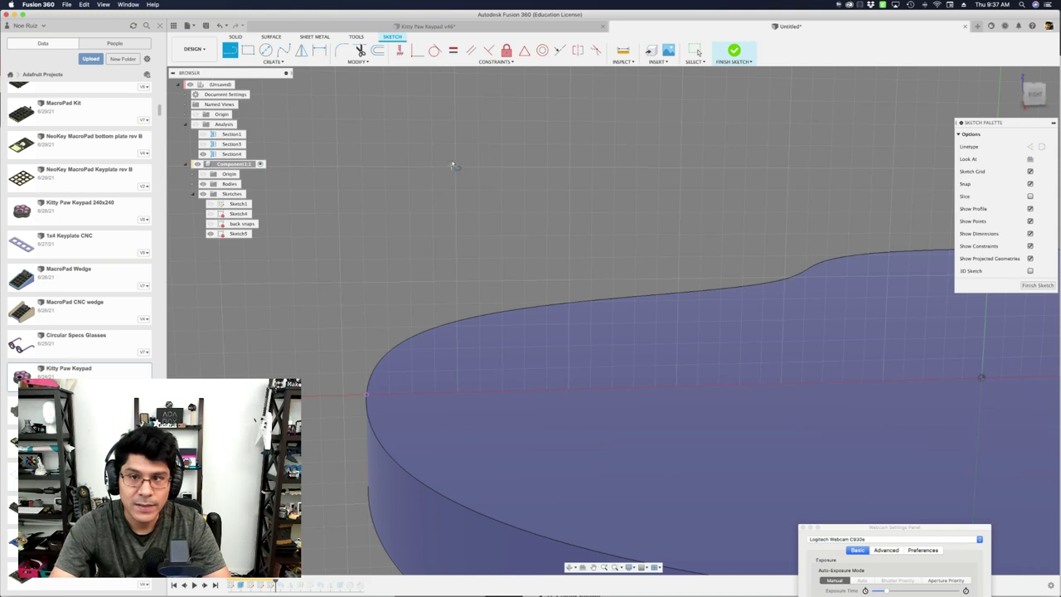
pyautogui.click(456, 169)
pyautogui.click(457, 279)
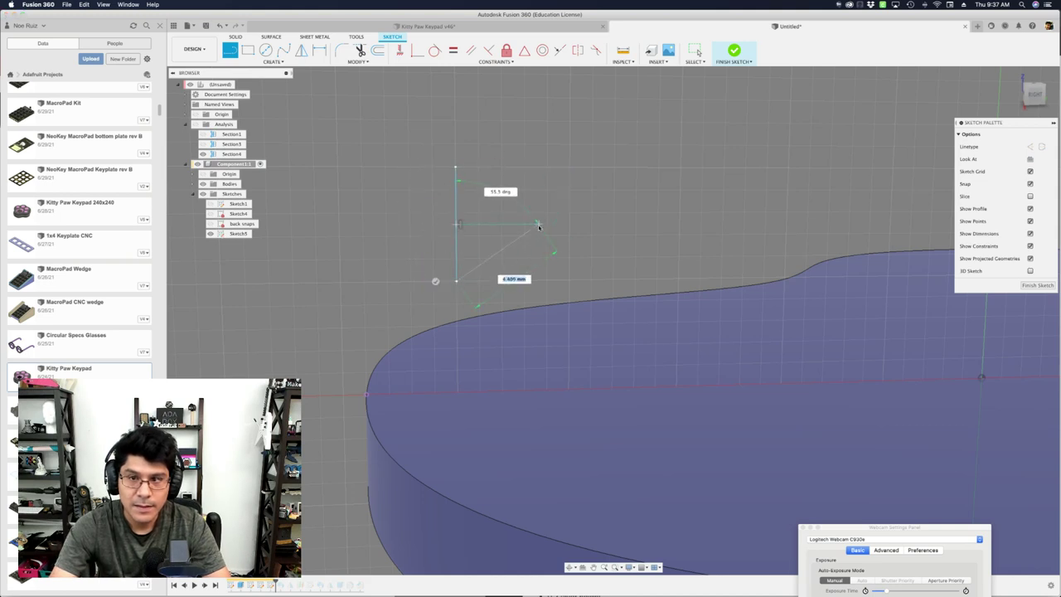
pyautogui.click(539, 224)
pyautogui.click(455, 168)
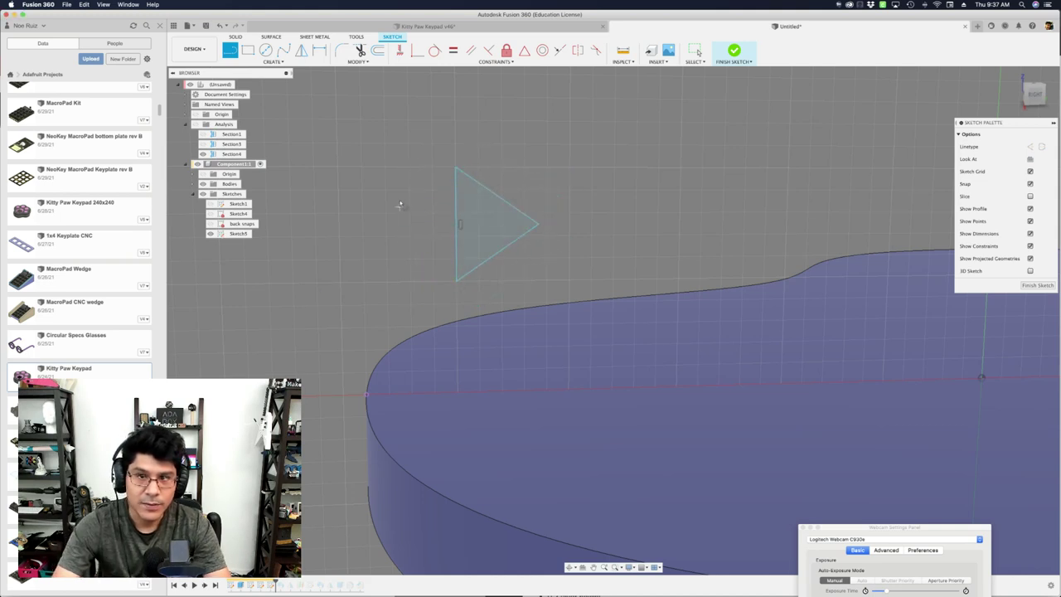
pyautogui.moveTo(400, 204)
pyautogui.mouseDown(button='middle')
pyautogui.moveTo(486, 284)
pyautogui.moveTo(566, 303)
pyautogui.mouseUp(button='middle')
pyautogui.press('Escape')
pyautogui.scroll(3, 572, 319)
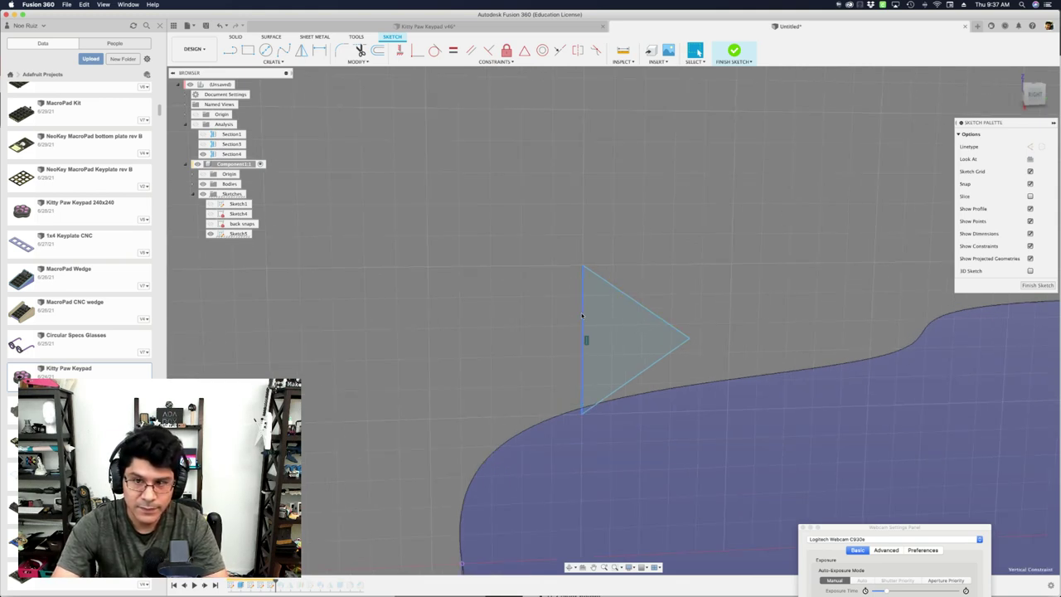
# Dimension the triangle's vertical side at 2 mm.
pyautogui.click(583, 315)
pyautogui.press('d')
pyautogui.click(492, 323)
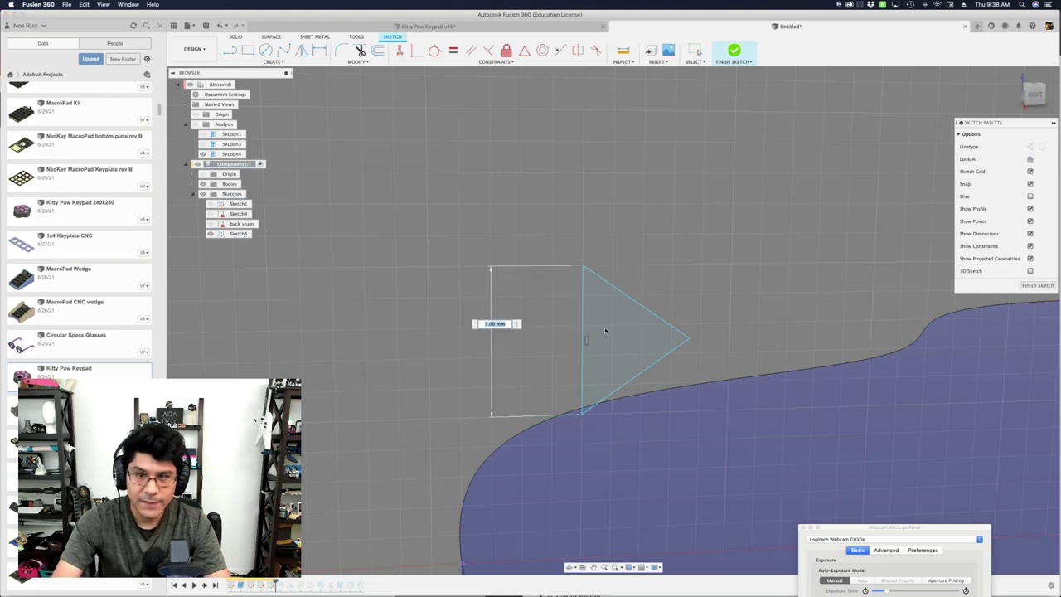
pyautogui.press('Return')
pyautogui.press('Escape')
pyautogui.scroll(5, 629, 293)
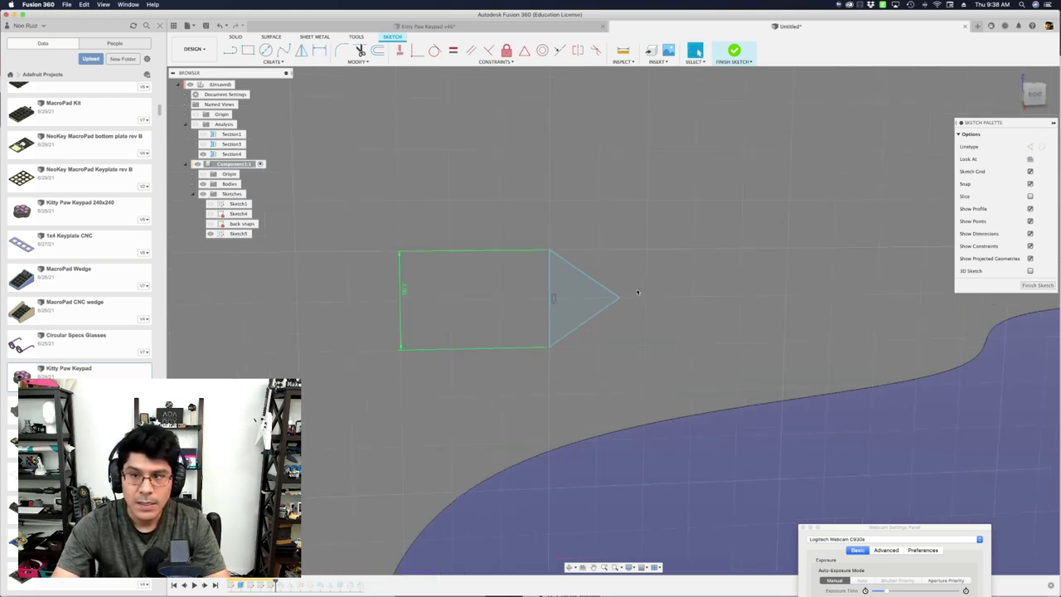
# Add a 45-degree angle dimension between the triangle's vertical side and its lower sloped side.
pyautogui.click(534, 341)
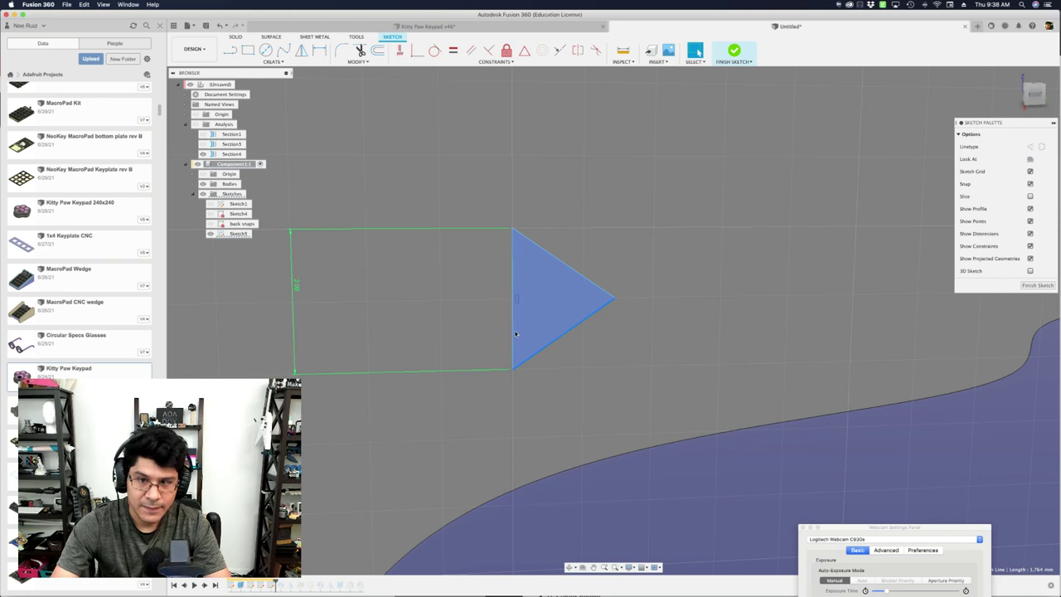
pyautogui.keyDown('shift'); pyautogui.click(514, 334); pyautogui.keyUp('shift')
pyautogui.press('d')
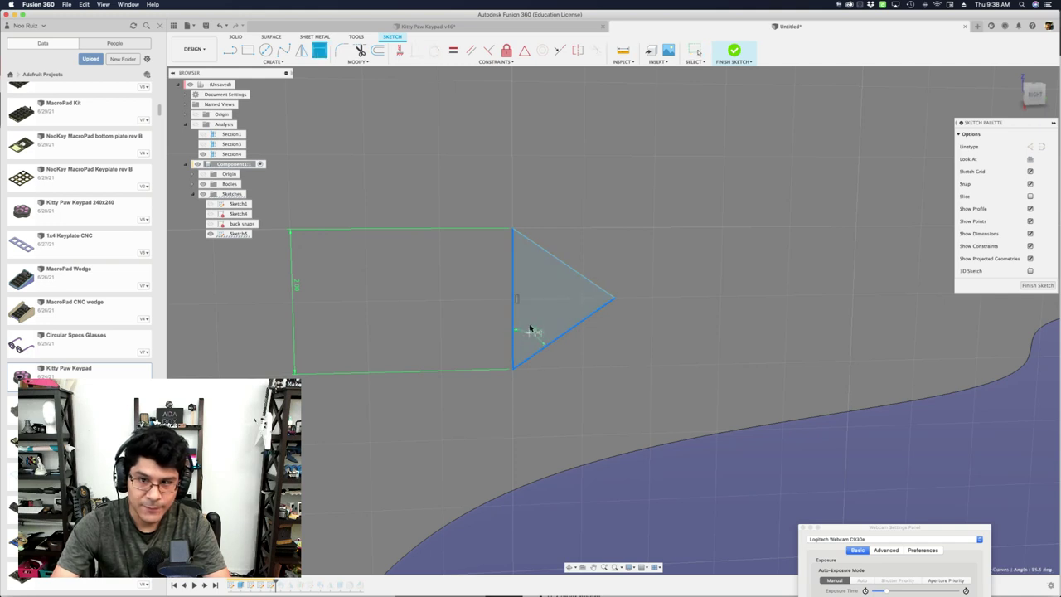
pyautogui.click(539, 330)
pyautogui.write('45')
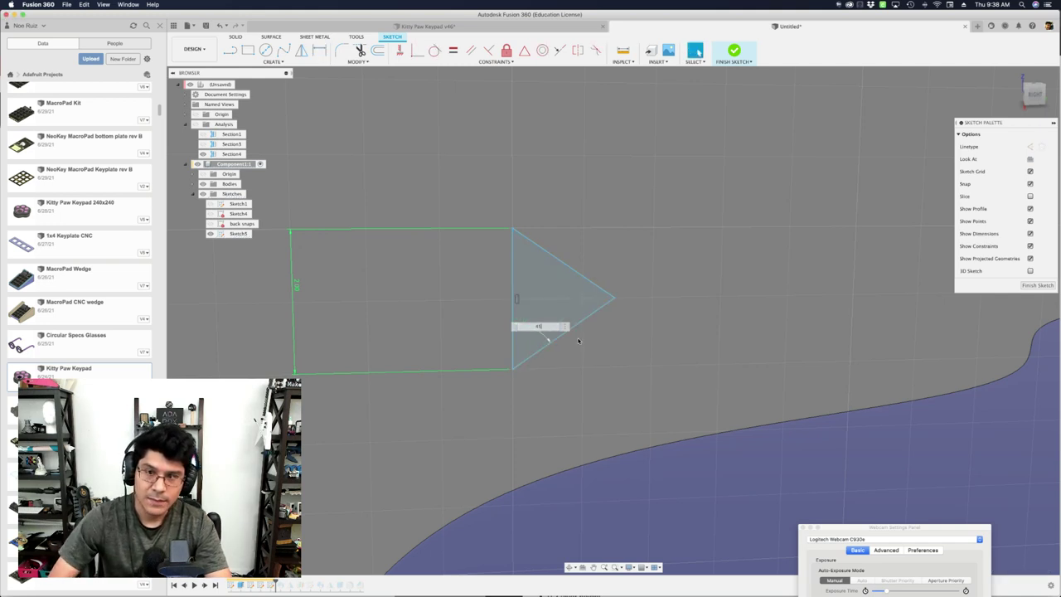
# Confirm the 45-degree angle and constrain the triangle's two sloped sides perpendicular to each other.
pyautogui.press('Return')
pyautogui.press('Escape')
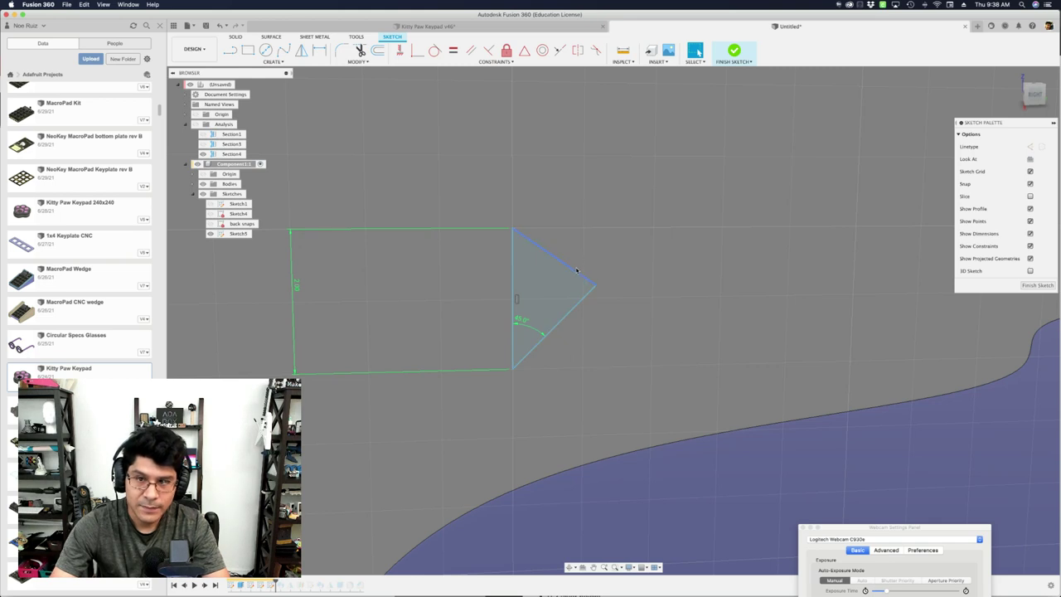
pyautogui.click(577, 270)
pyautogui.keyDown('shift'); pyautogui.click(583, 299); pyautogui.keyUp('shift')
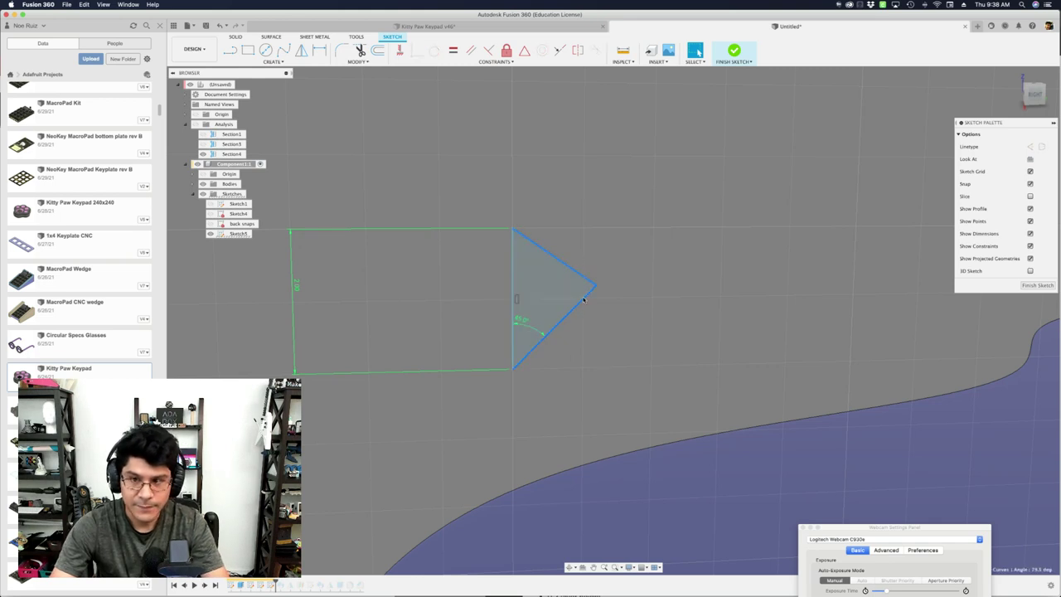
pyautogui.press('s')
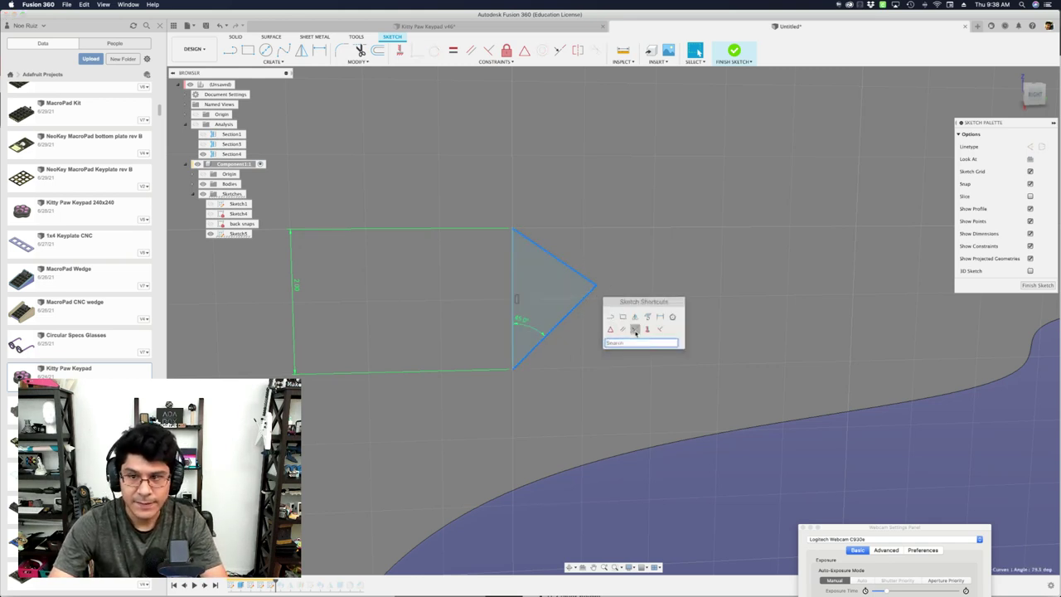
pyautogui.click(660, 332)
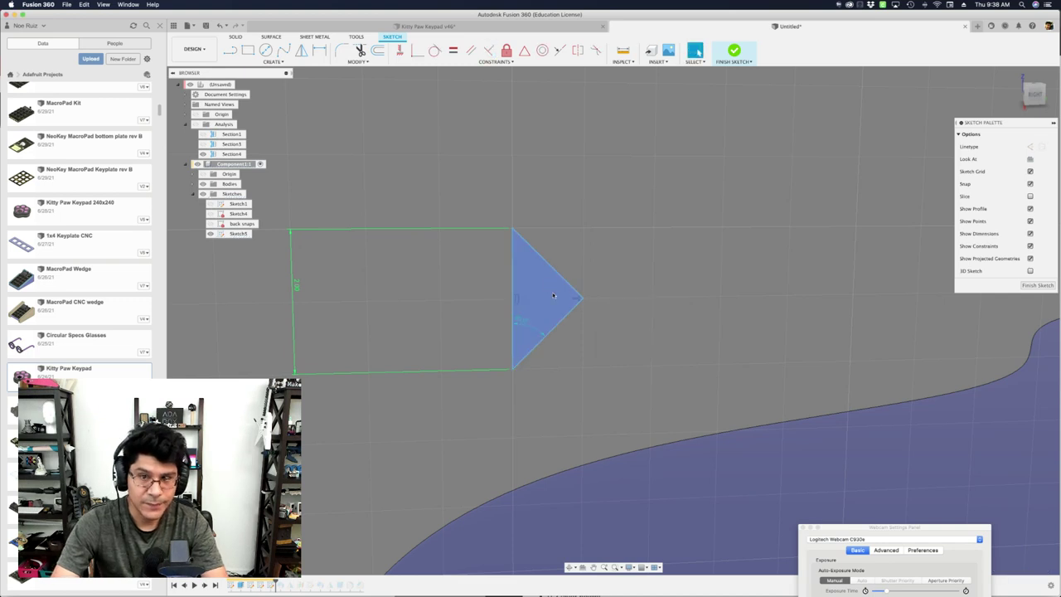
# Draw a line from the triangle's upper corner about 1.24 mm at 45 degrees, a perpendicular line about 4.07 mm long, and a closing line to the lower corner.
pyautogui.moveTo(581, 299); pyautogui.dragTo(431, 311)
pyautogui.scroll(-3, 431, 311)
pyautogui.moveTo(408, 319)
pyautogui.mouseDown(button='middle')
pyautogui.moveTo(504, 223)
pyautogui.moveTo(496, 214)
pyautogui.mouseUp(button='middle')
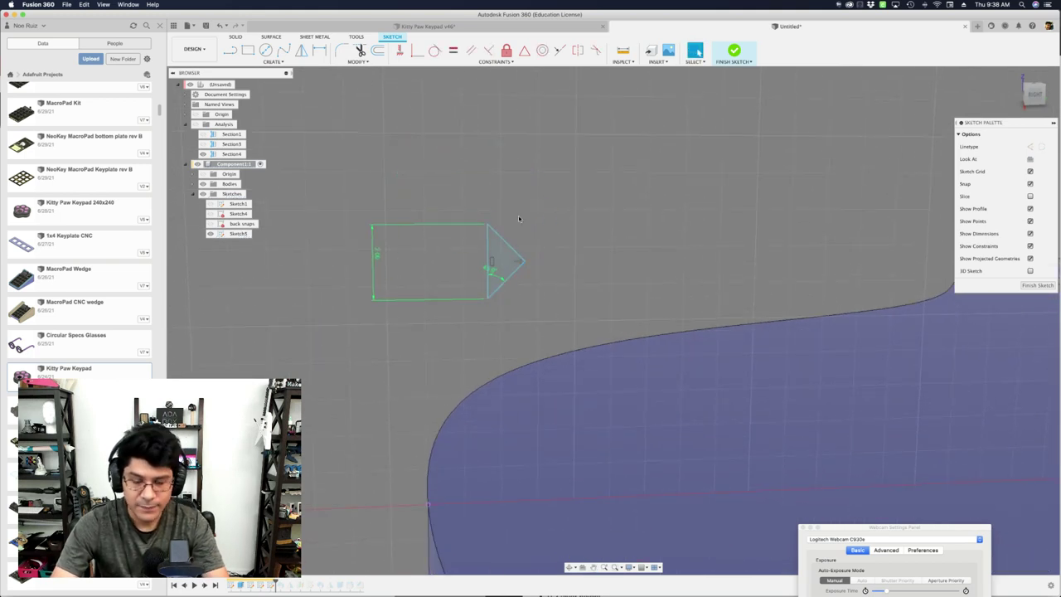
pyautogui.press('l')
pyautogui.scroll(3, 507, 210)
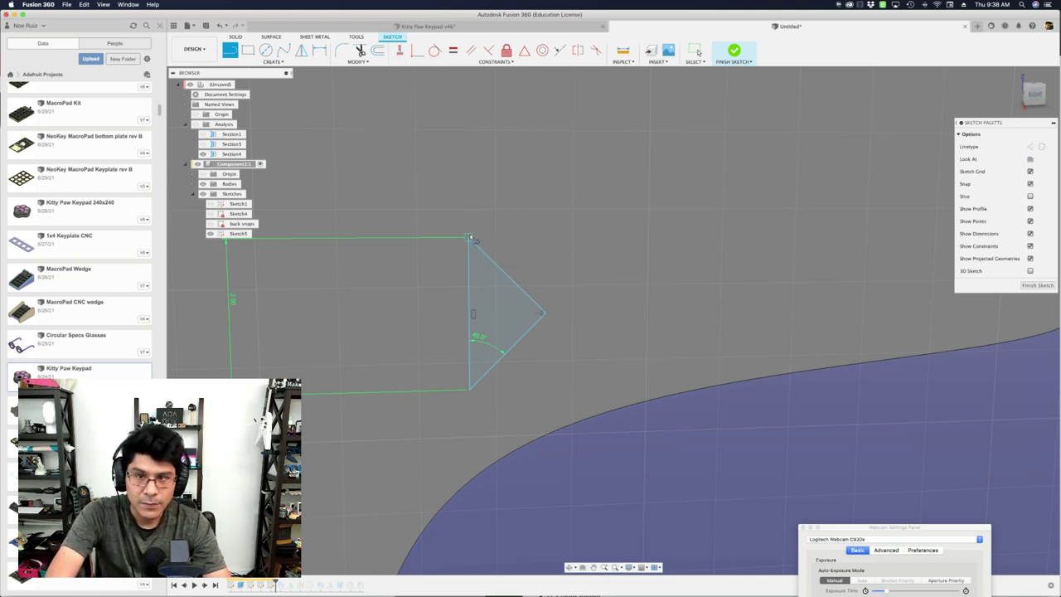
pyautogui.click(469, 236)
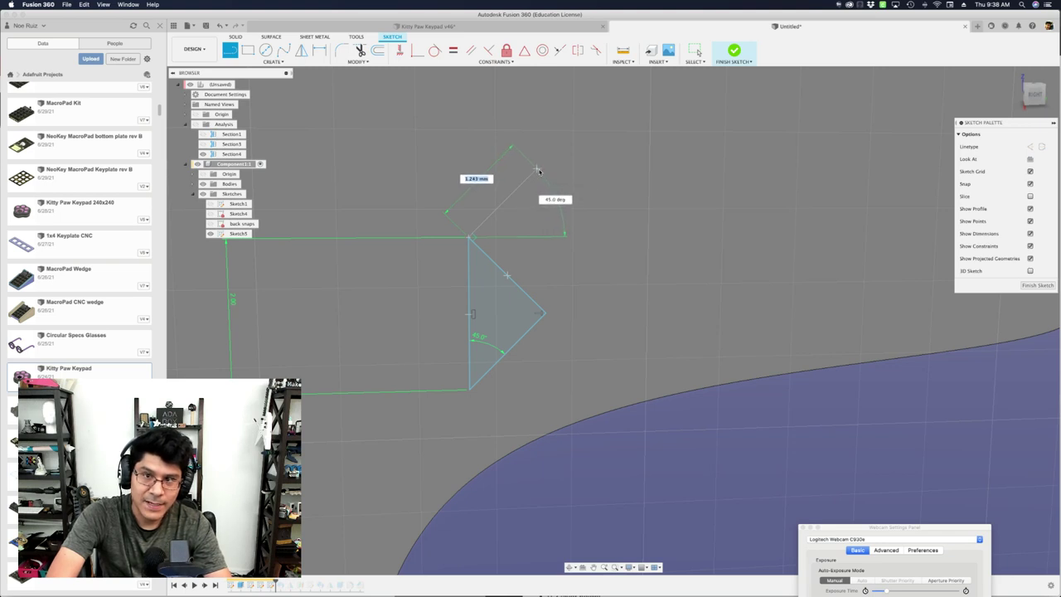
pyautogui.click(537, 170)
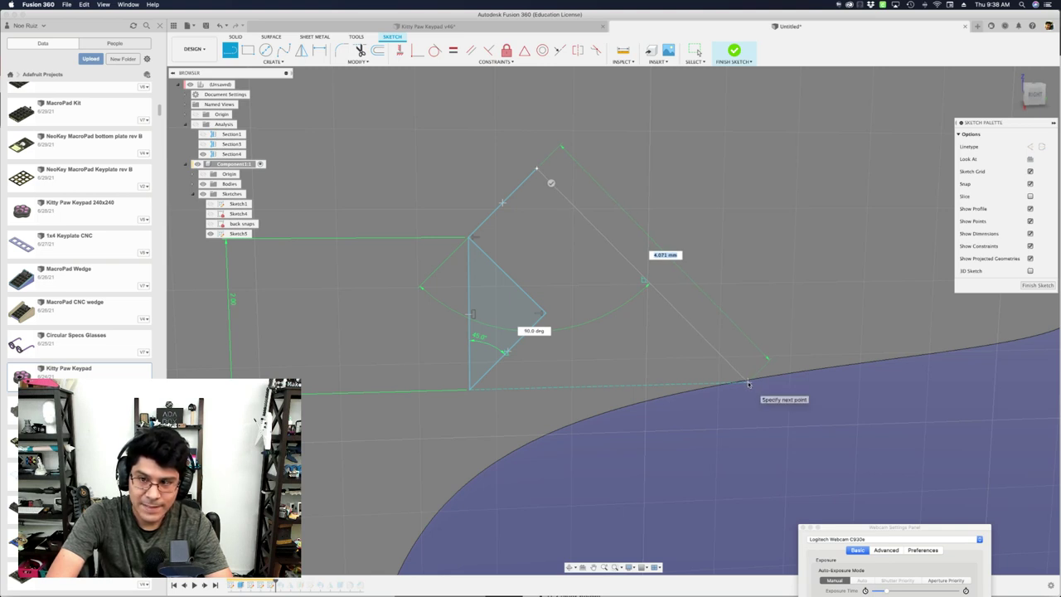
pyautogui.click(749, 384)
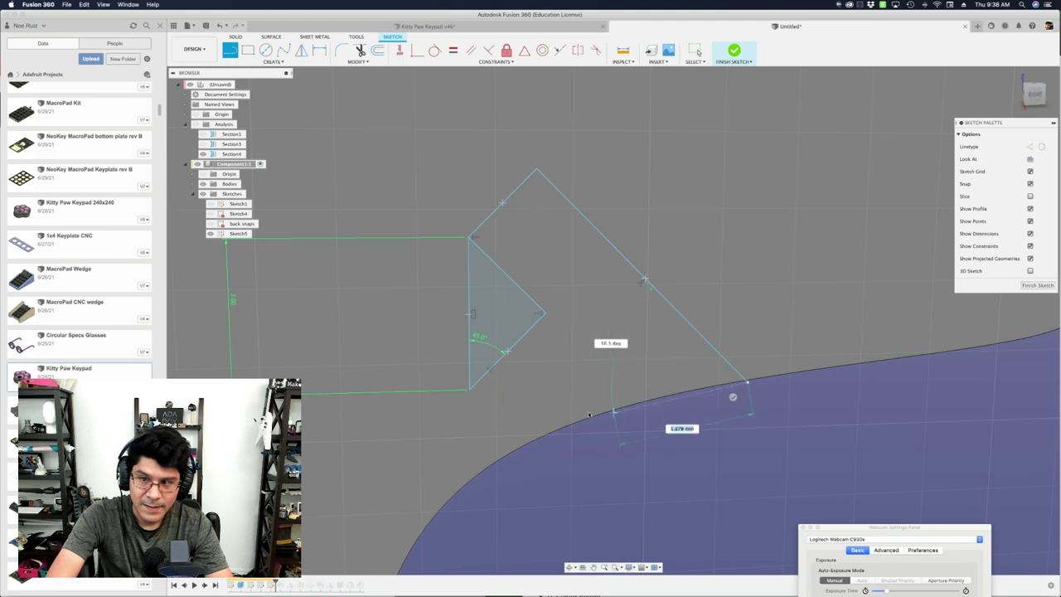
pyautogui.click(472, 390)
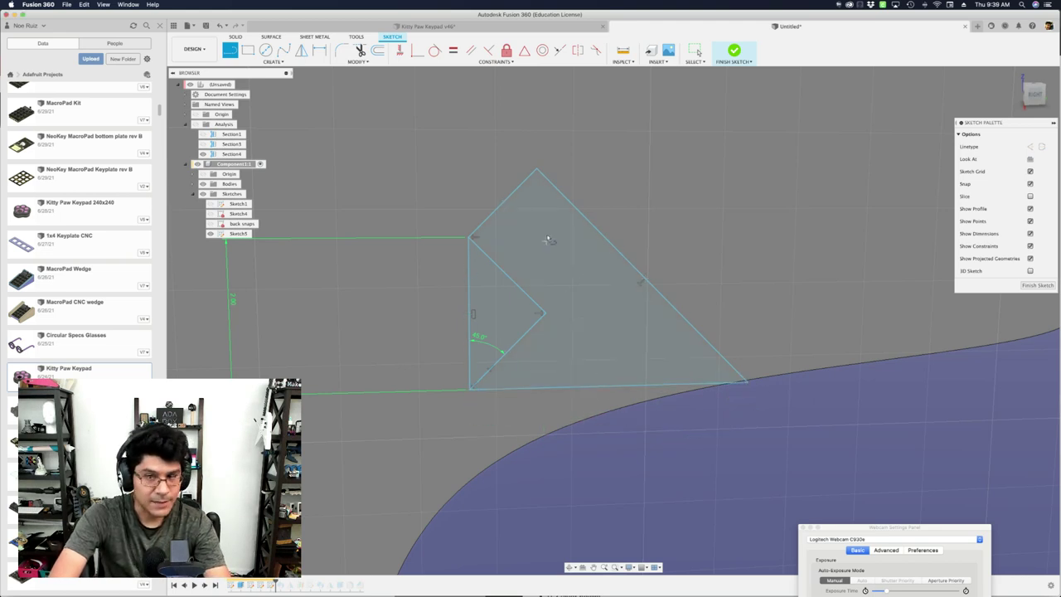
pyautogui.press('Escape')
# Dimension the short sloped line above the triangle's upper corner at 1.5 mm.
pyautogui.scroll(-2, 570, 232)
pyautogui.moveTo(443, 117); pyautogui.dragTo(578, 194, button='middle')
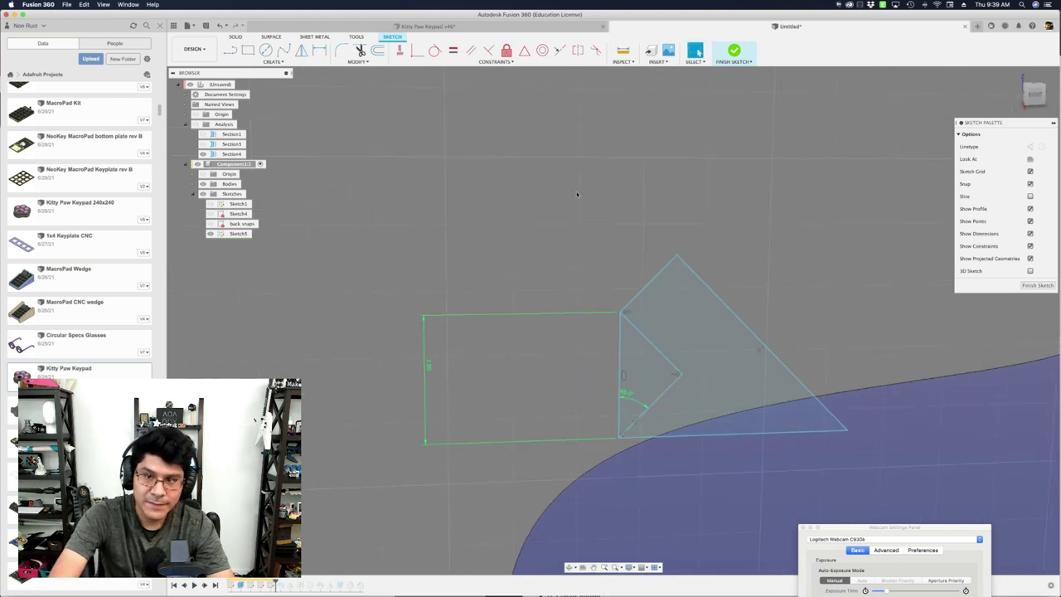
pyautogui.scroll(2, 596, 223)
pyautogui.click(668, 295)
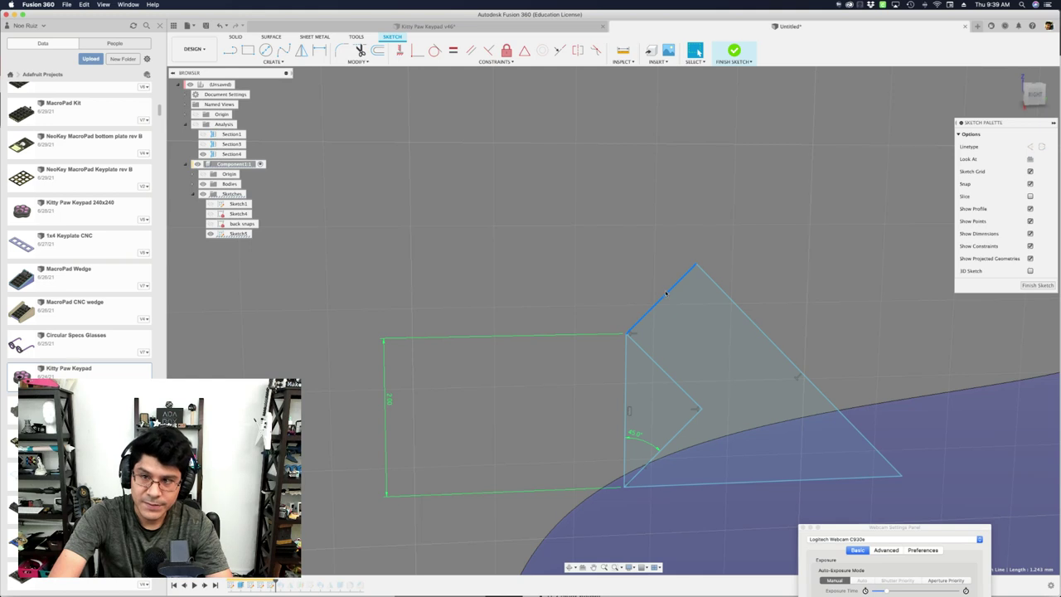
pyautogui.press('o')
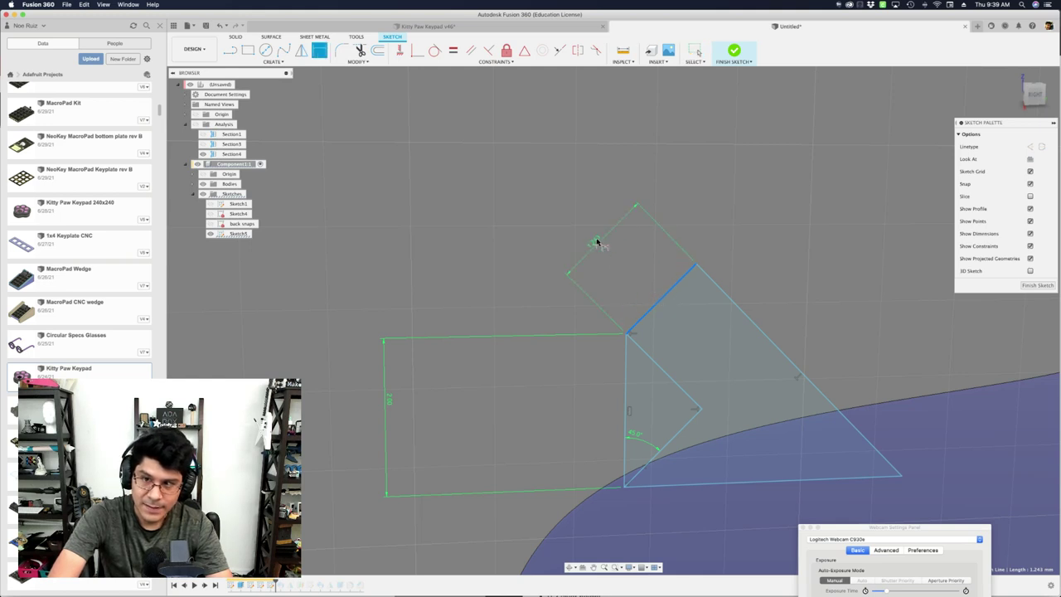
pyautogui.click(595, 227)
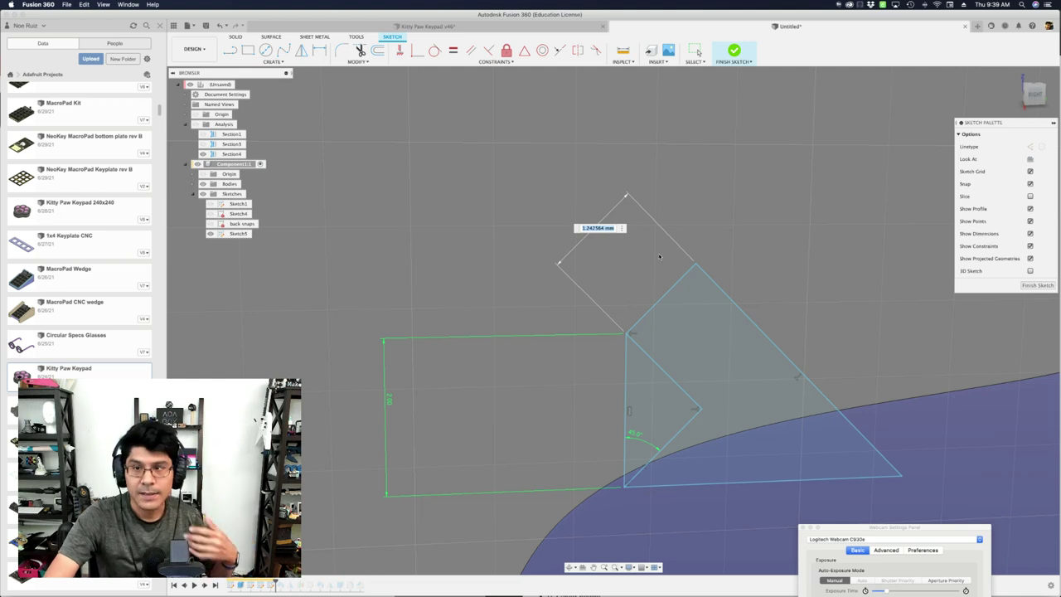
pyautogui.write('1.5')
pyautogui.press('Return')
# Move the snap profile inward over the paw body, to about 6 mm from the projected end point.
pyautogui.scroll(-3, 640, 248)
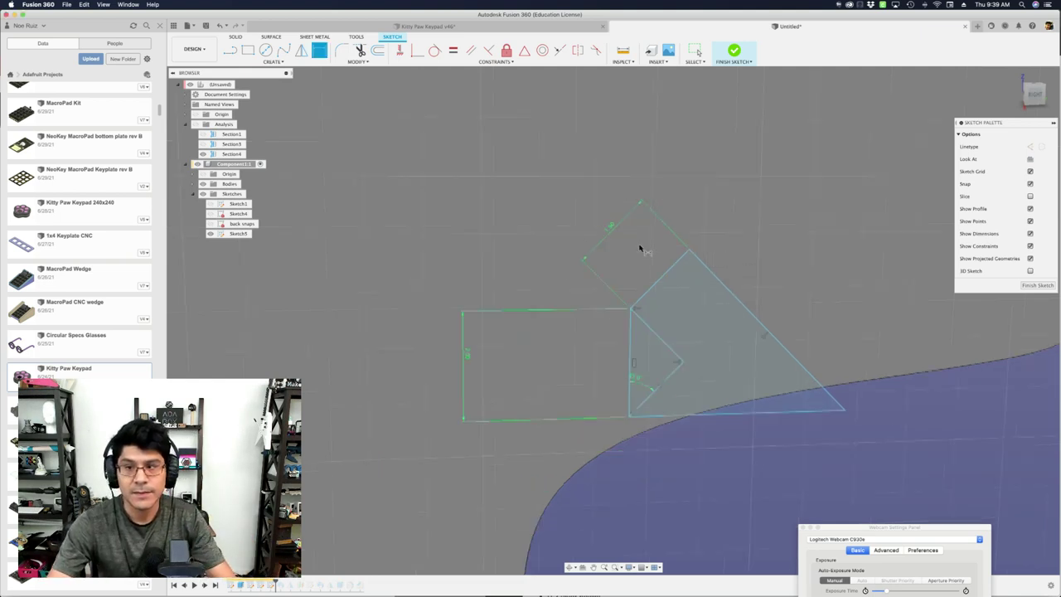
pyautogui.scroll(-2, 639, 249)
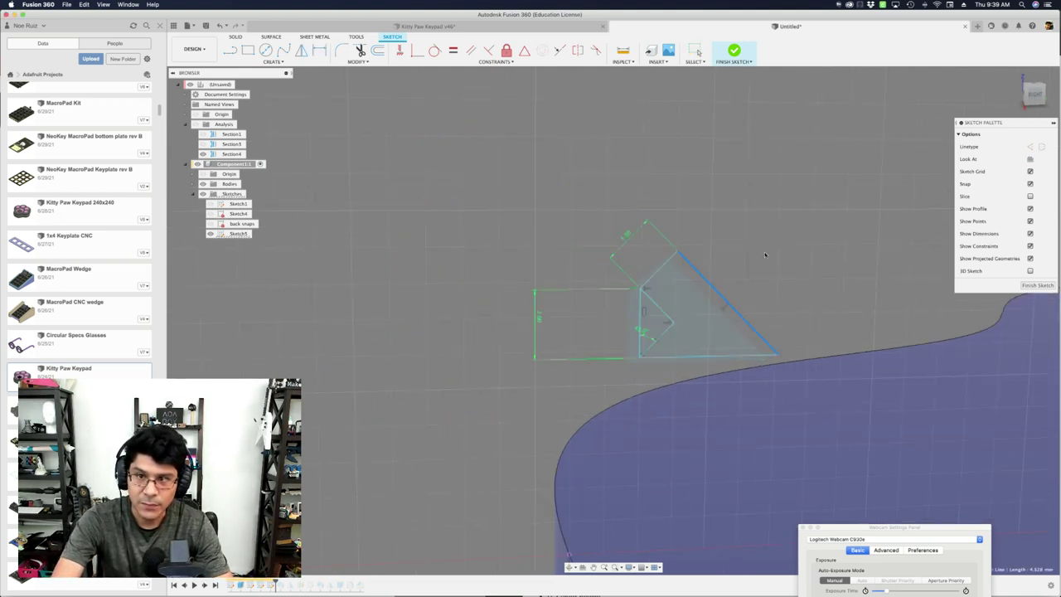
pyautogui.moveTo(765, 254); pyautogui.dragTo(665, 315)
pyautogui.scroll(-3, 573, 363)
pyautogui.moveTo(573, 363); pyautogui.dragTo(526, 325, button='middle')
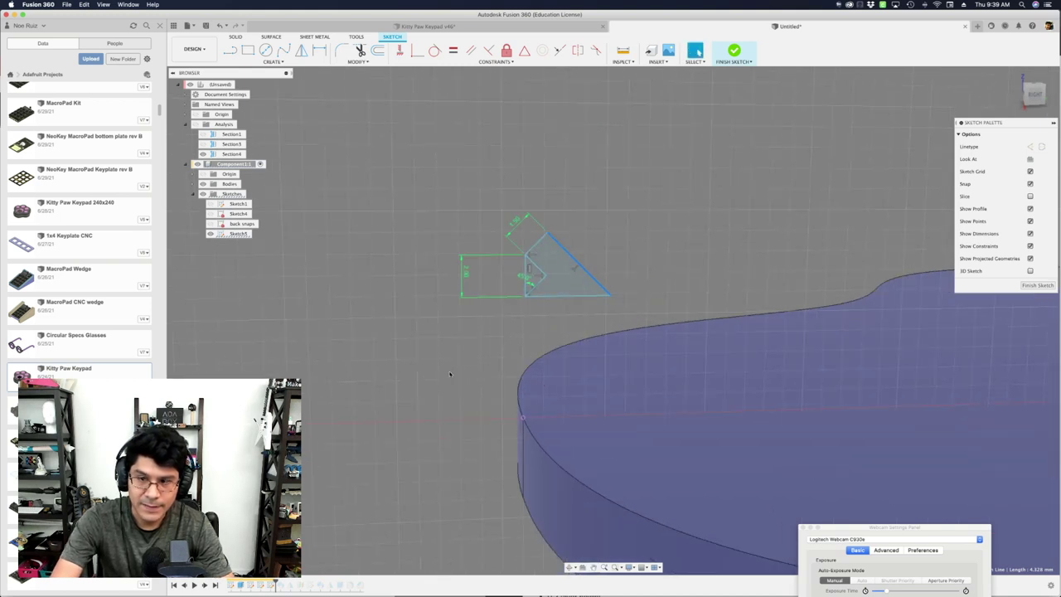
pyautogui.scroll(3, 526, 326)
pyautogui.click(593, 273)
pyautogui.moveTo(557, 266)
pyautogui.mouseDown()
pyautogui.moveTo(763, 365)
pyautogui.moveTo(777, 409)
pyautogui.mouseUp()
pyautogui.moveTo(611, 355); pyautogui.dragTo(490, 289, button='middle')
pyautogui.click(399, 246)
pyautogui.moveTo(385, 254); pyautogui.dragTo(440, 234, button='middle')
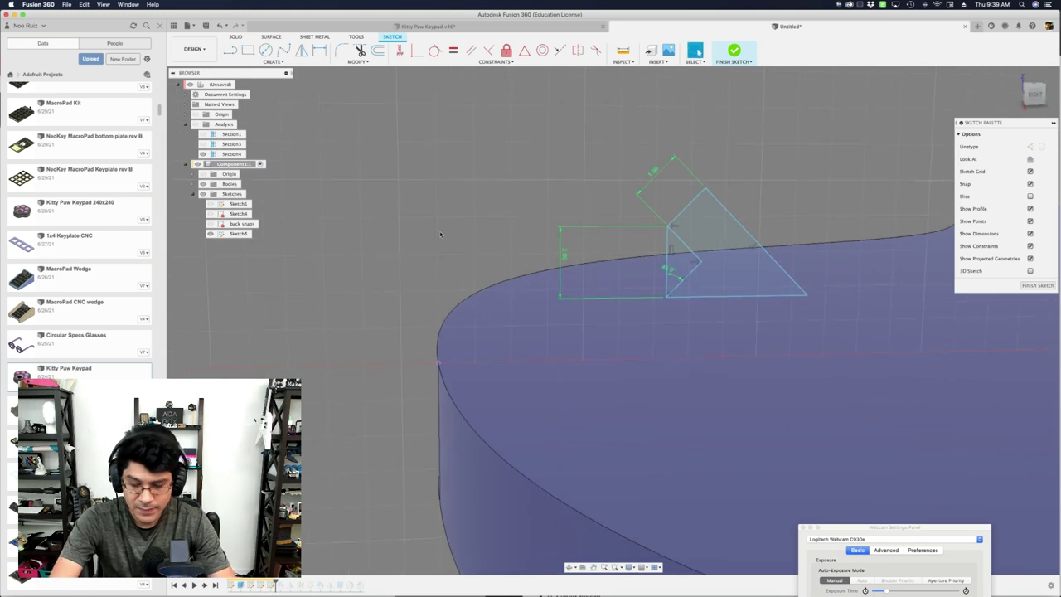
# Draw a line from the profile's lower corner to the projected end point and constrain it horizontal.
pyautogui.press('l')
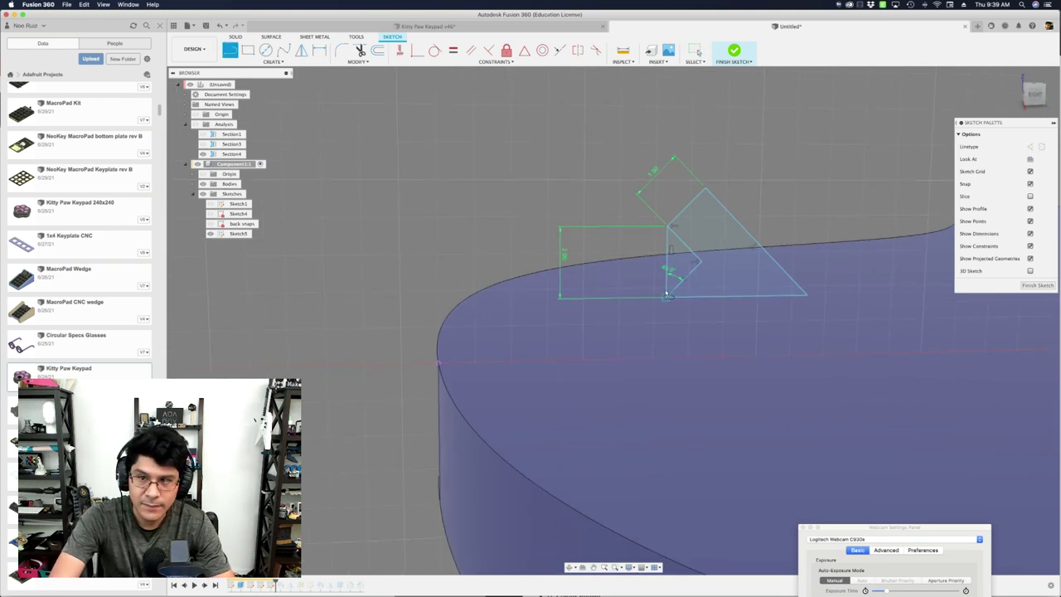
pyautogui.click(666, 294)
pyautogui.click(439, 360)
pyautogui.press('Escape')
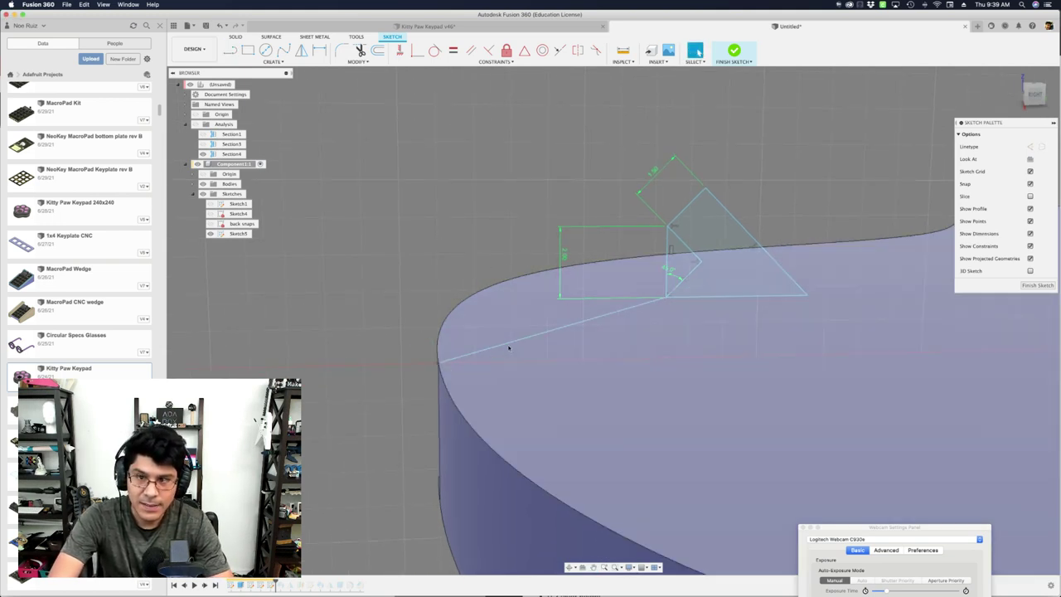
pyautogui.click(509, 345)
pyautogui.press('s')
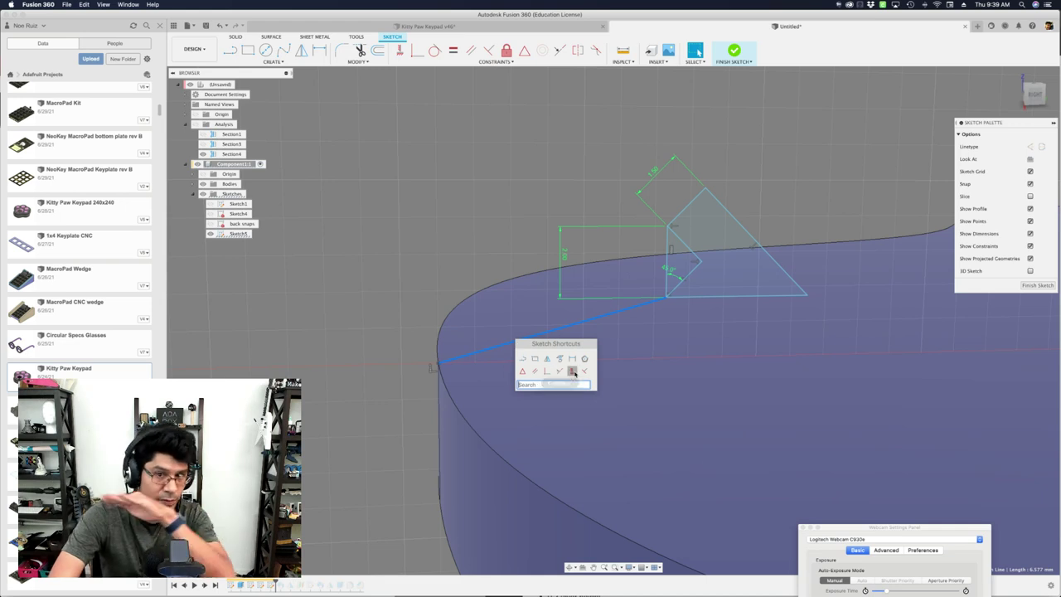
pyautogui.click(572, 372)
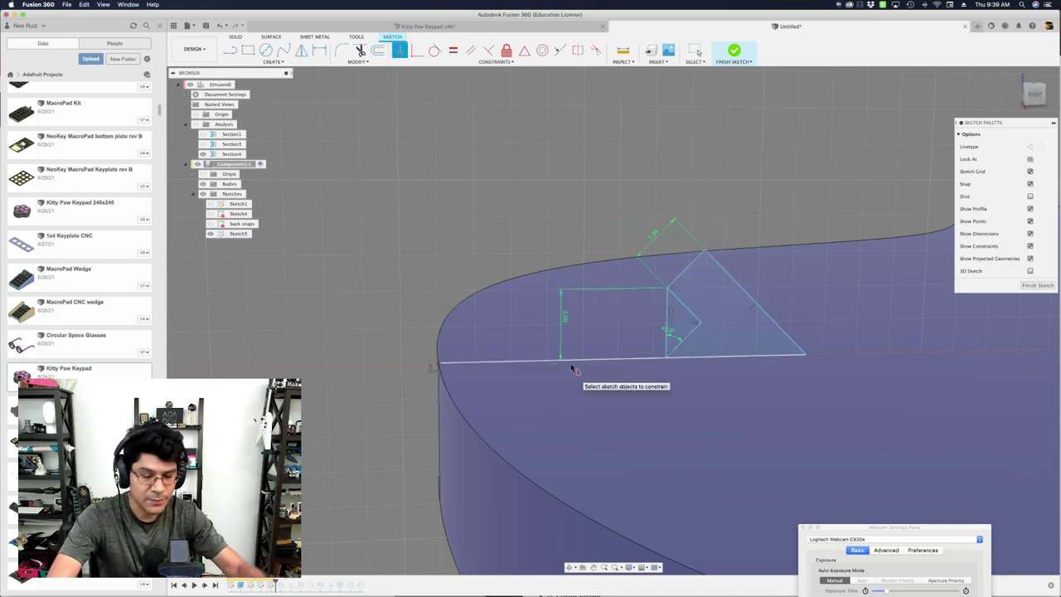
pyautogui.press('Escape')
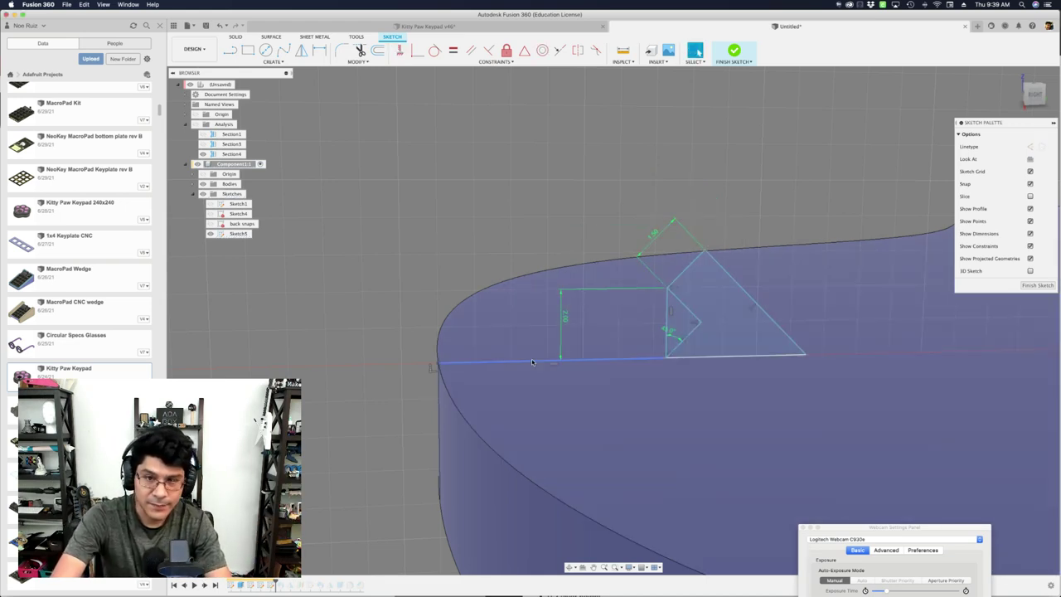
# Dimension the horizontal line between the paw's end point and the snap profile at 2 mm.
pyautogui.click(533, 361)
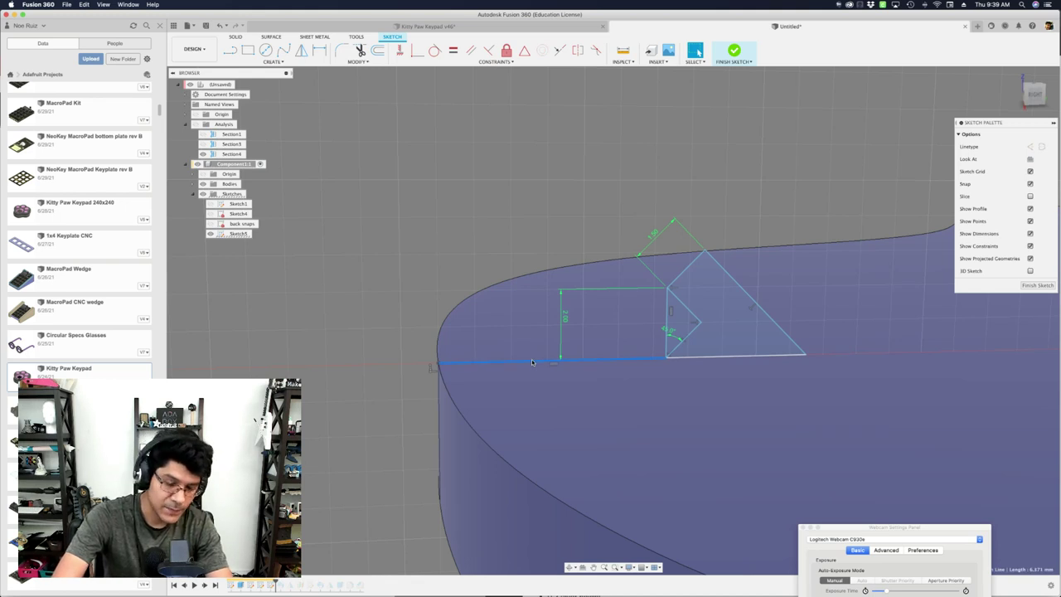
pyautogui.press('d')
pyautogui.click(537, 360)
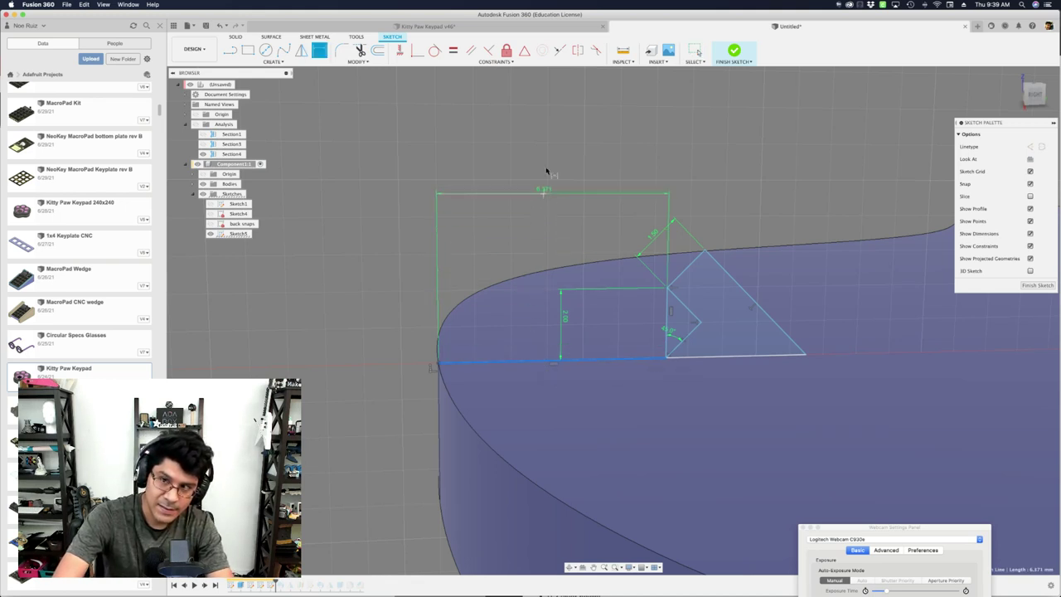
pyautogui.click(549, 142)
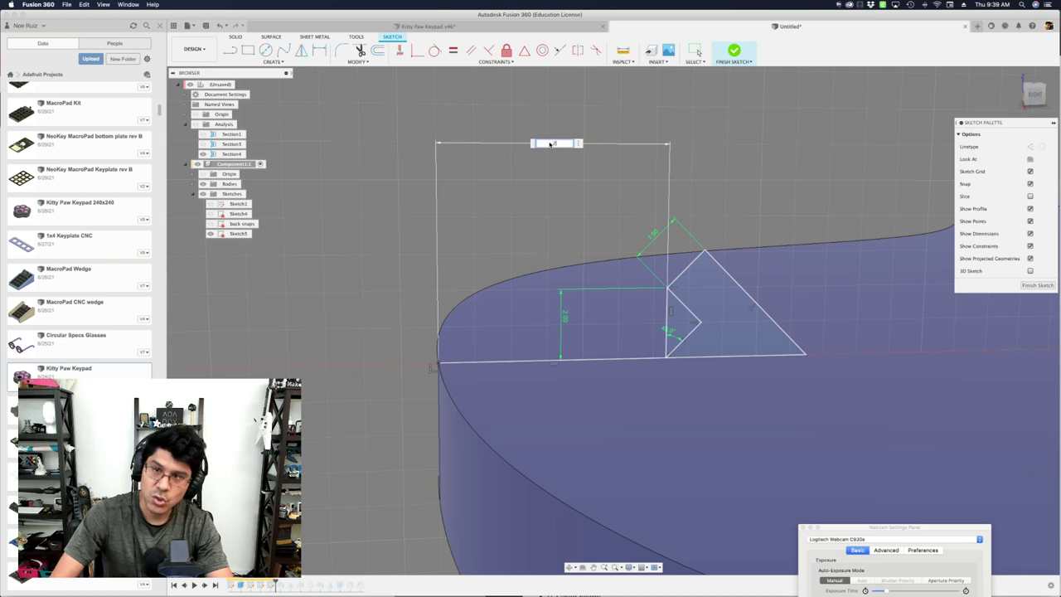
pyautogui.write('2')
pyautogui.press('Return')
pyautogui.press('Escape')
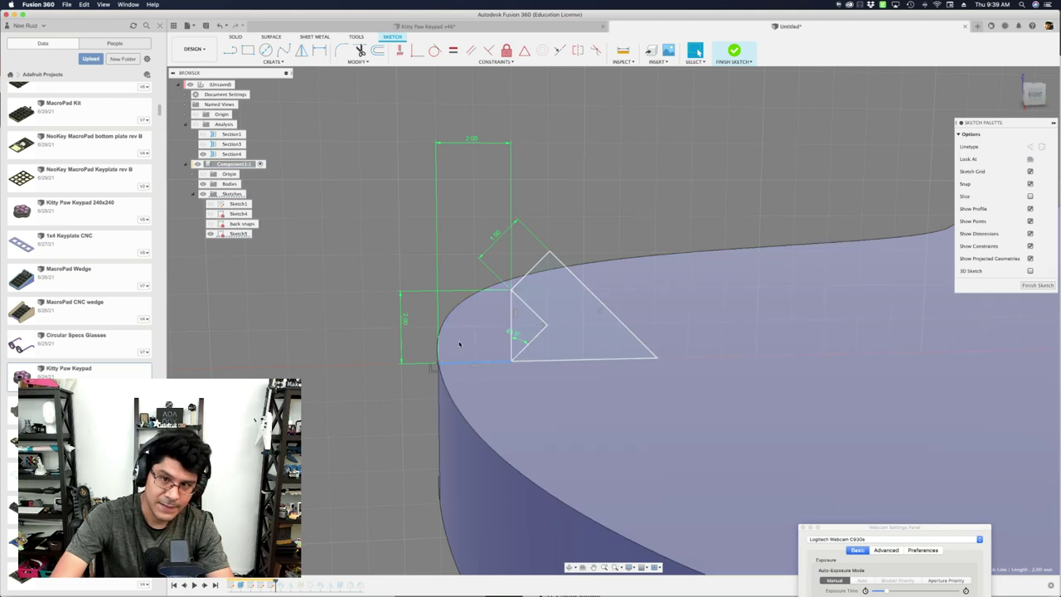
# Select the triangle's vertical side and the closed snap profile to check them, and finish the sketch.
pyautogui.click(379, 308)
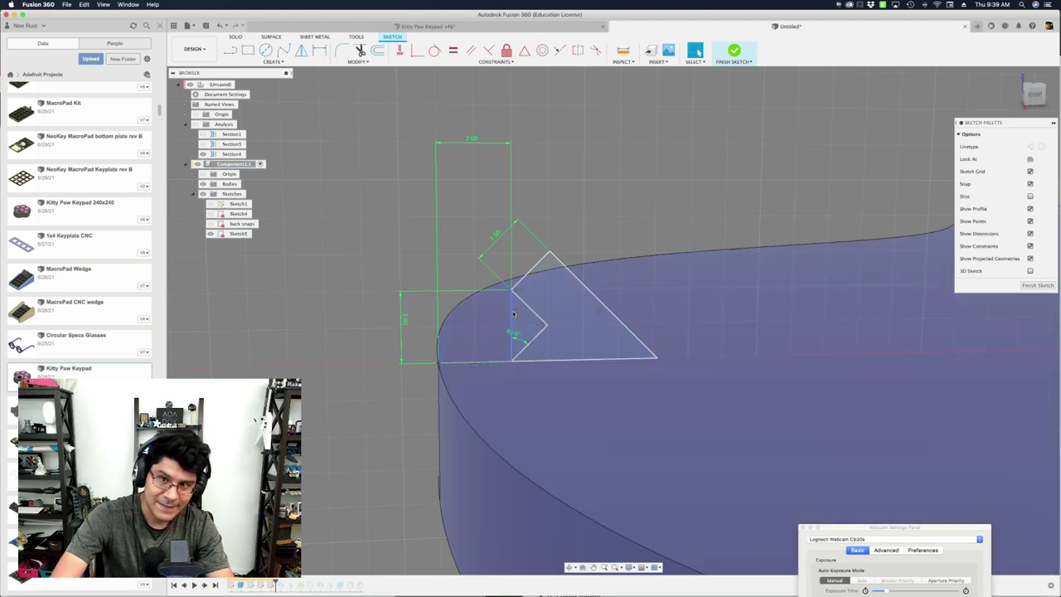
pyautogui.click(514, 314)
pyautogui.click(460, 244)
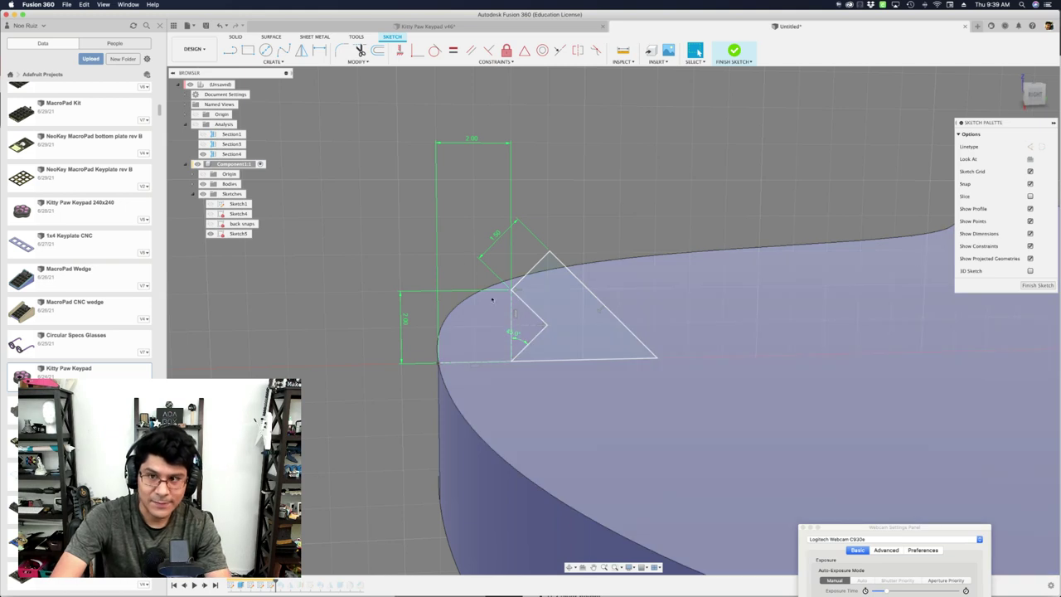
pyautogui.scroll(-1, 492, 299)
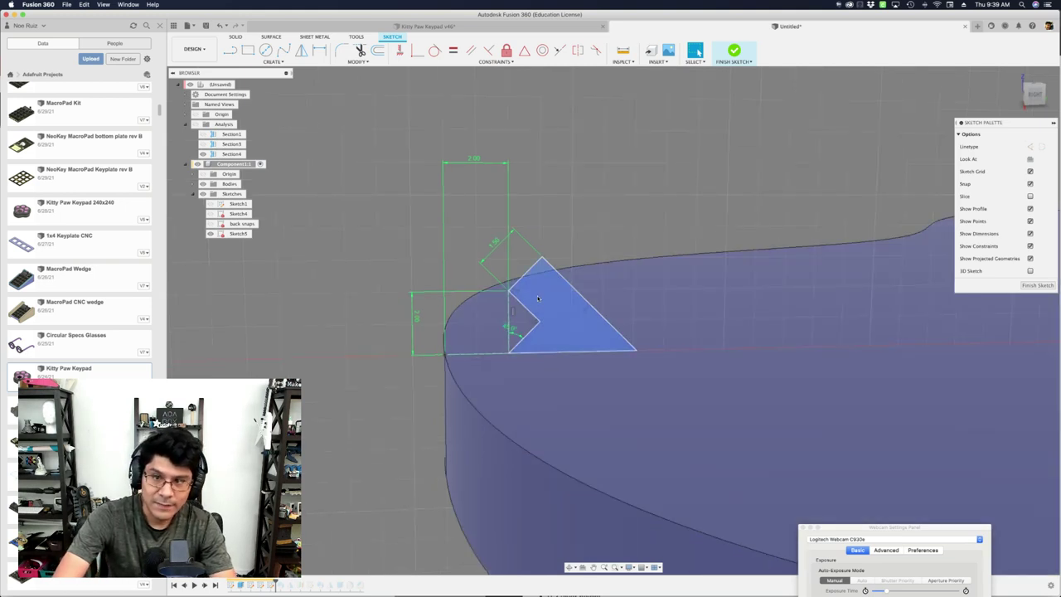
pyautogui.click(538, 298)
pyautogui.scroll(-4, 538, 299)
pyautogui.moveTo(566, 243)
pyautogui.keyDown('shift'); pyautogui.mouseDown(button='middle')
pyautogui.moveTo(574, 249)
pyautogui.moveTo(561, 241)
pyautogui.moveTo(504, 307)
pyautogui.moveTo(386, 315)
pyautogui.moveTo(509, 208)
pyautogui.mouseUp(button='middle'); pyautogui.keyUp('shift')
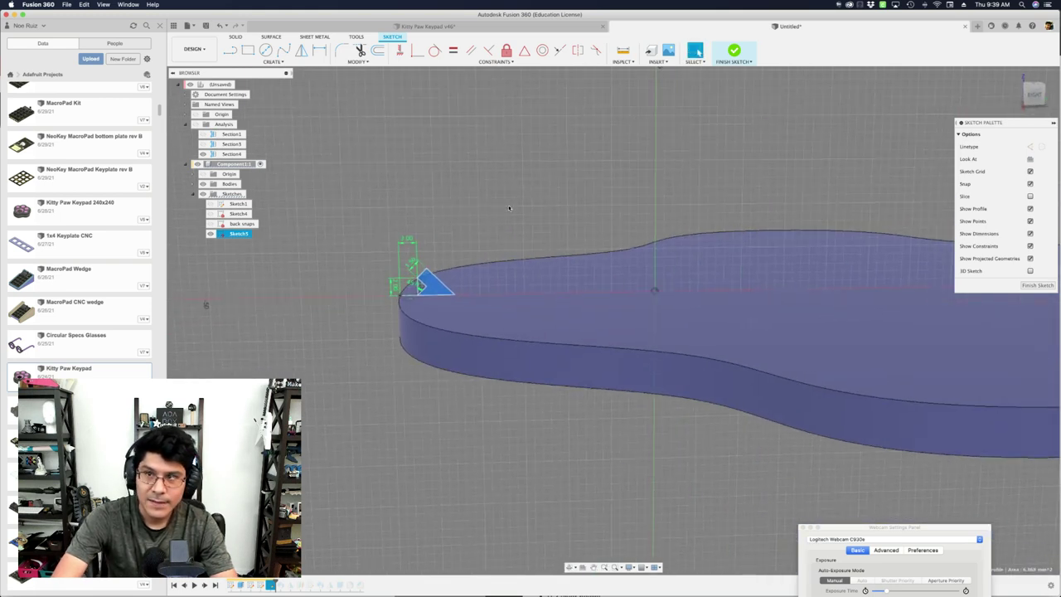
pyautogui.click(734, 52)
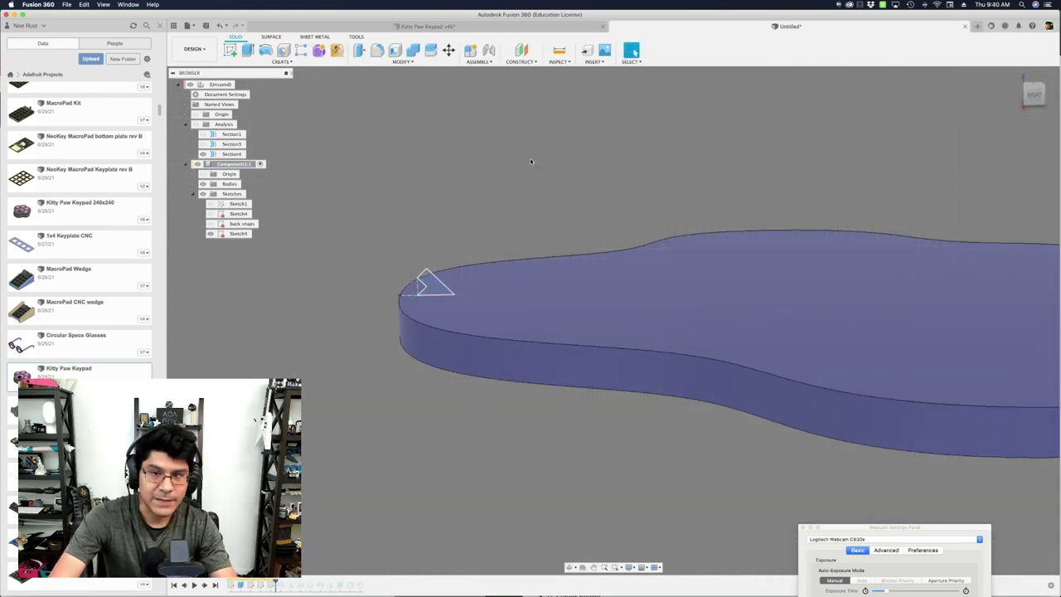
# Turn the section analysis display on to view the paw body cut through beside the snap profile.
pyautogui.keyDown('shift'); pyautogui.moveTo(494, 160); pyautogui.dragTo(429, 225, button='middle'); pyautogui.keyUp('shift')
pyautogui.scroll(-3, 506, 173)
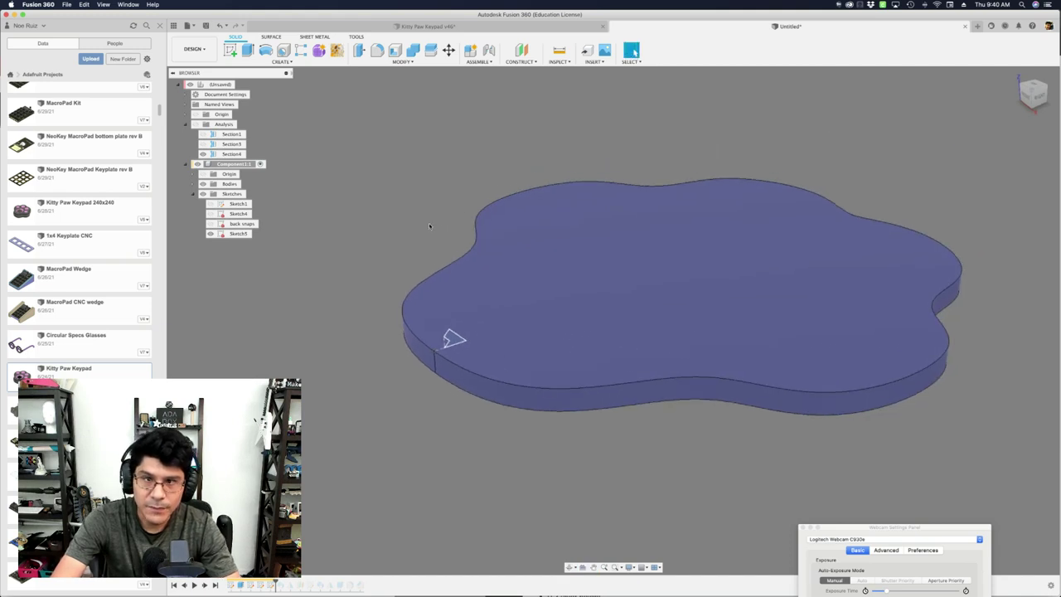
pyautogui.click(197, 124)
pyautogui.scroll(5, 461, 335)
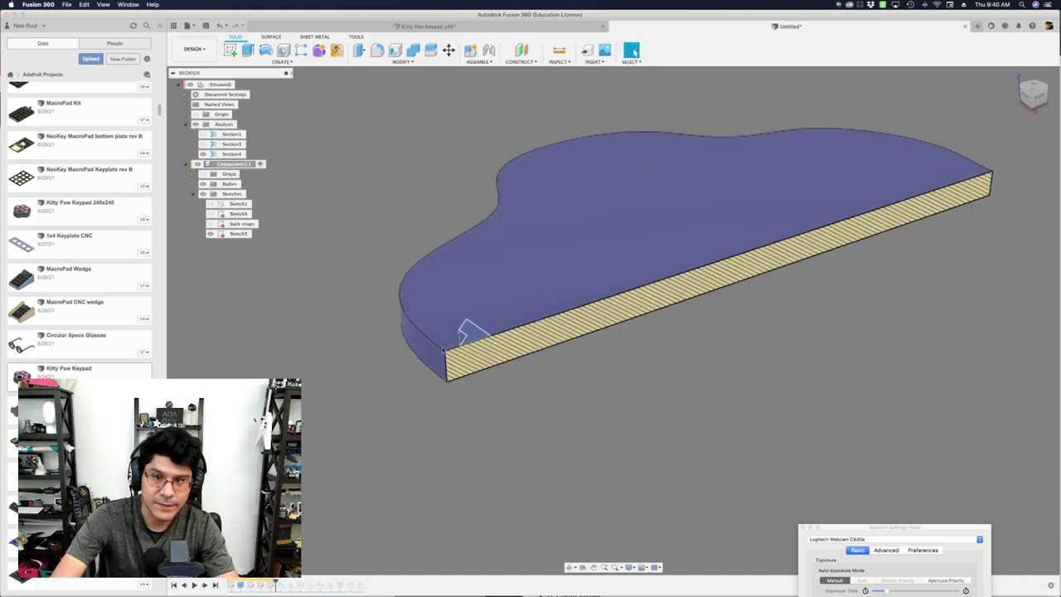
pyautogui.scroll(-1, 485, 231)
pyautogui.scroll(-4, 485, 230)
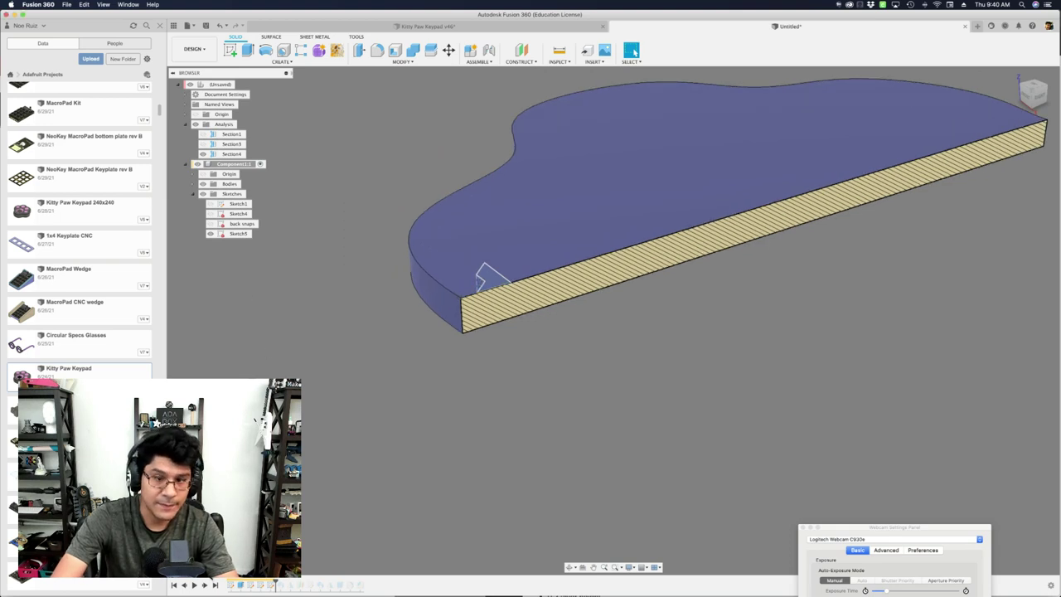
# Highlight the paw outline sketch to check it, and turn the section analysis display off.
pyautogui.click(232, 585)
pyautogui.scroll(-3, 394, 429)
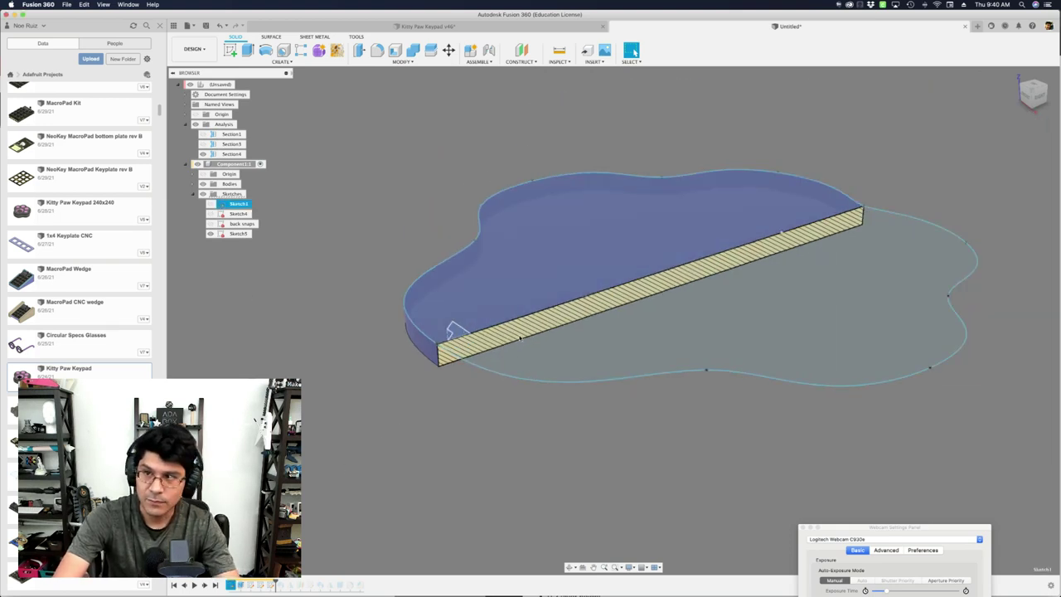
pyautogui.click(438, 398)
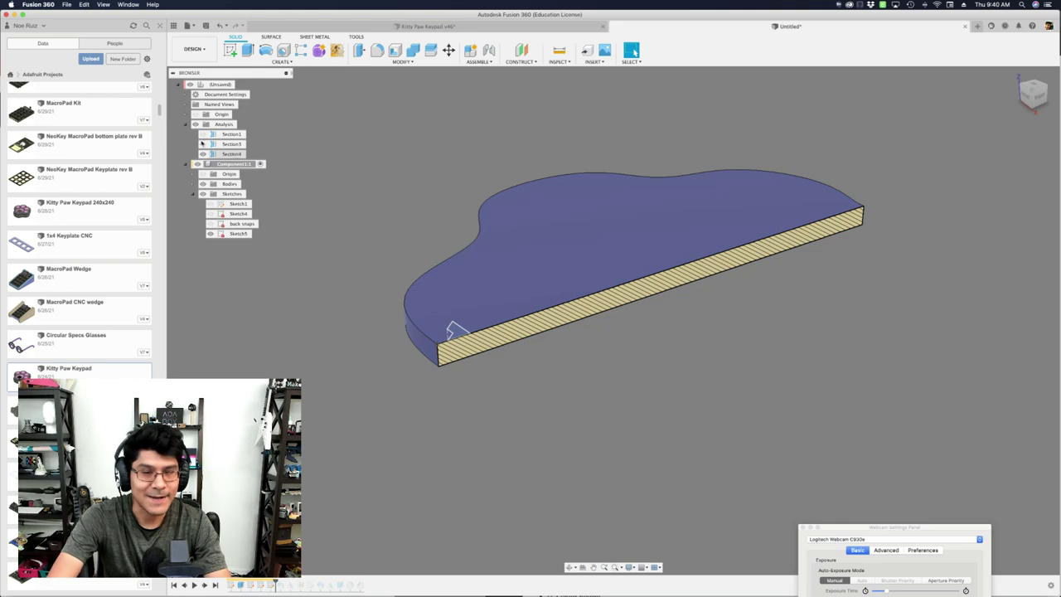
pyautogui.click(196, 123)
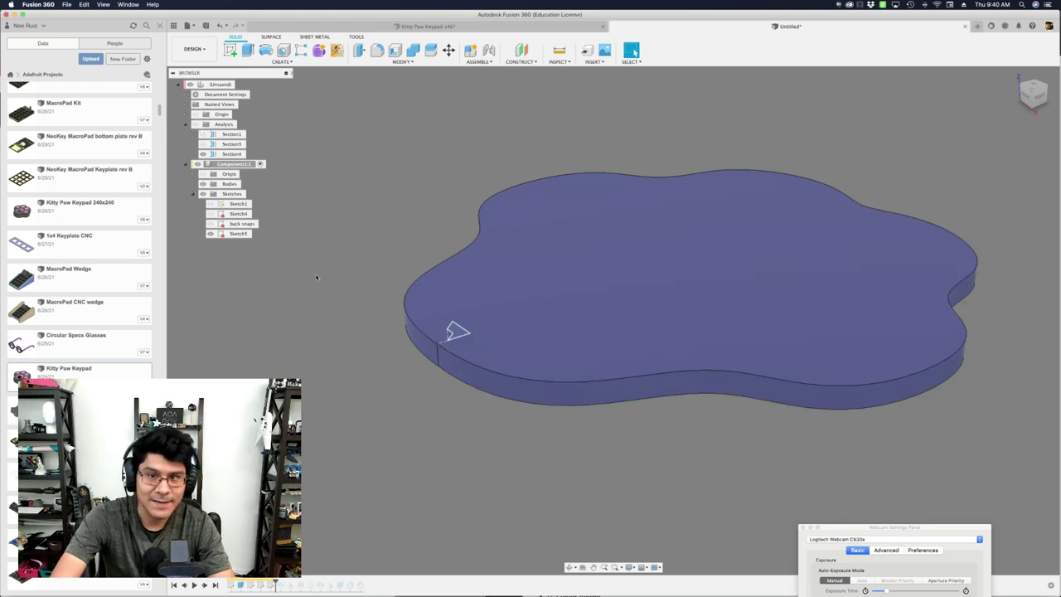
pyautogui.write('sswe')
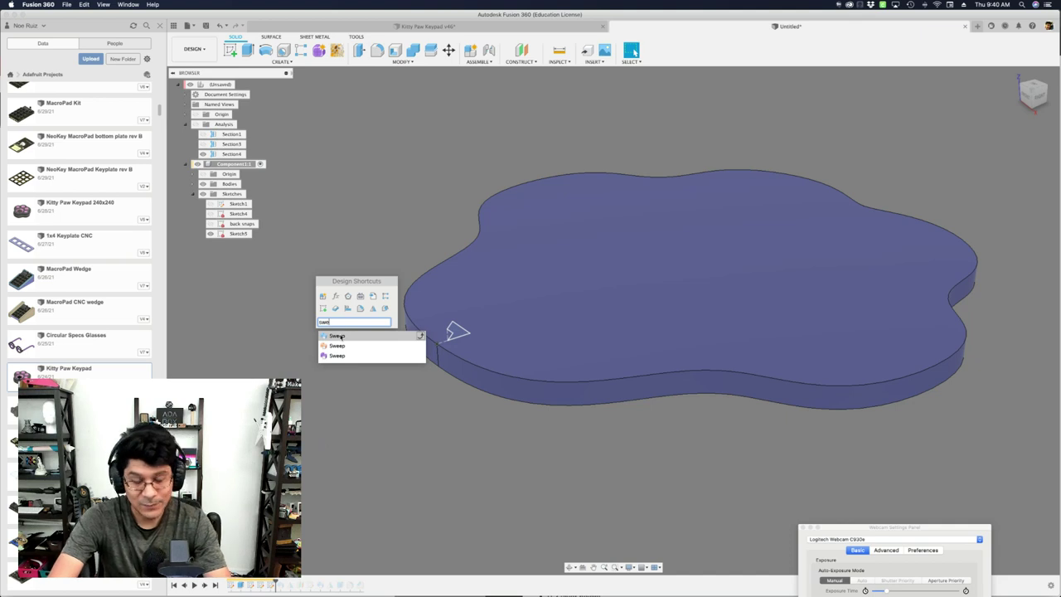
pyautogui.press('Escape')
pyautogui.press('s')
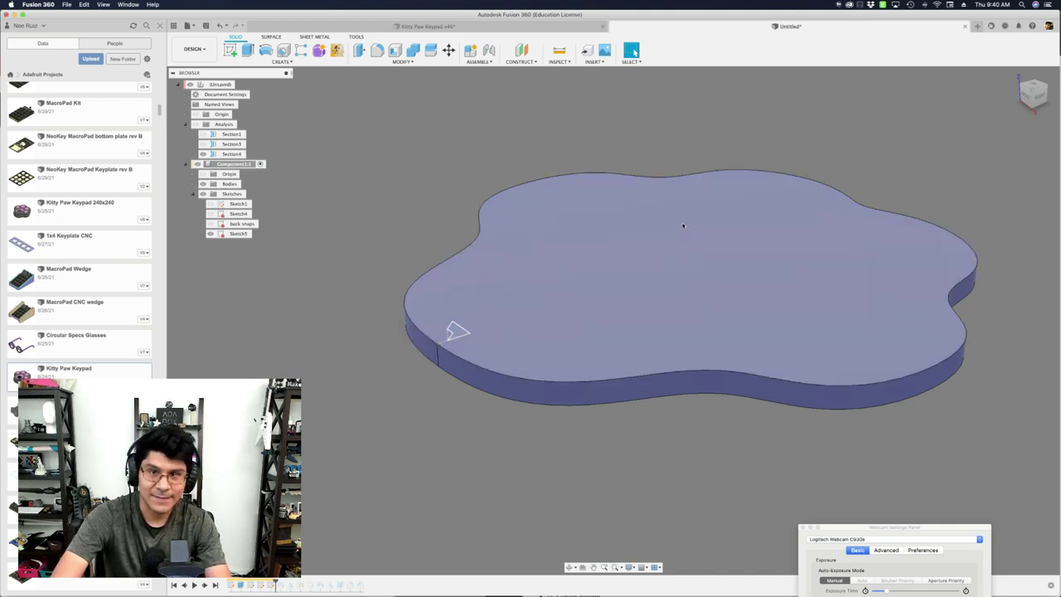
pyautogui.write('ss')
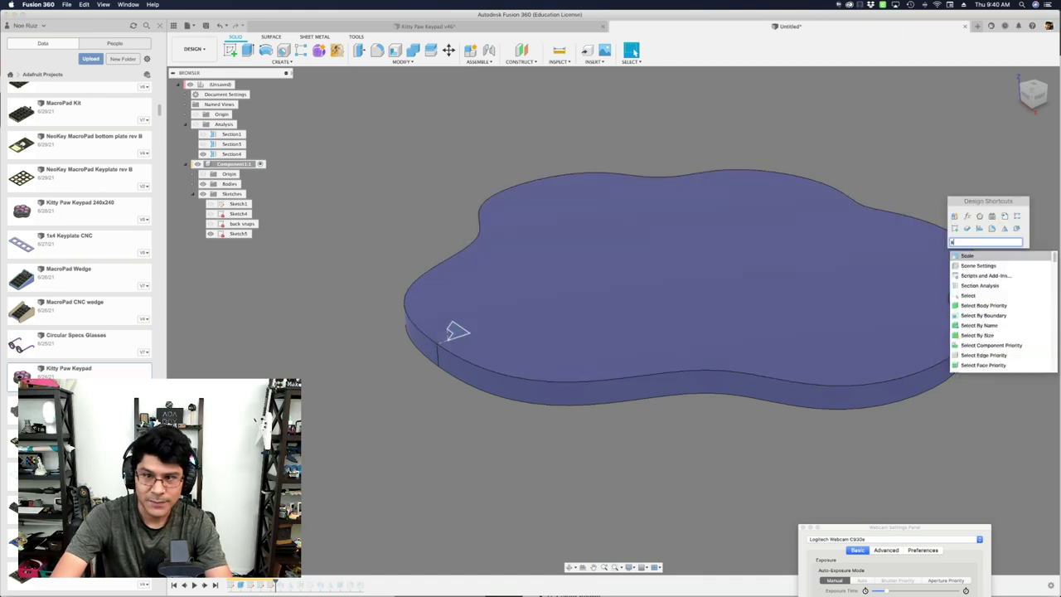
pyautogui.press('Escape')
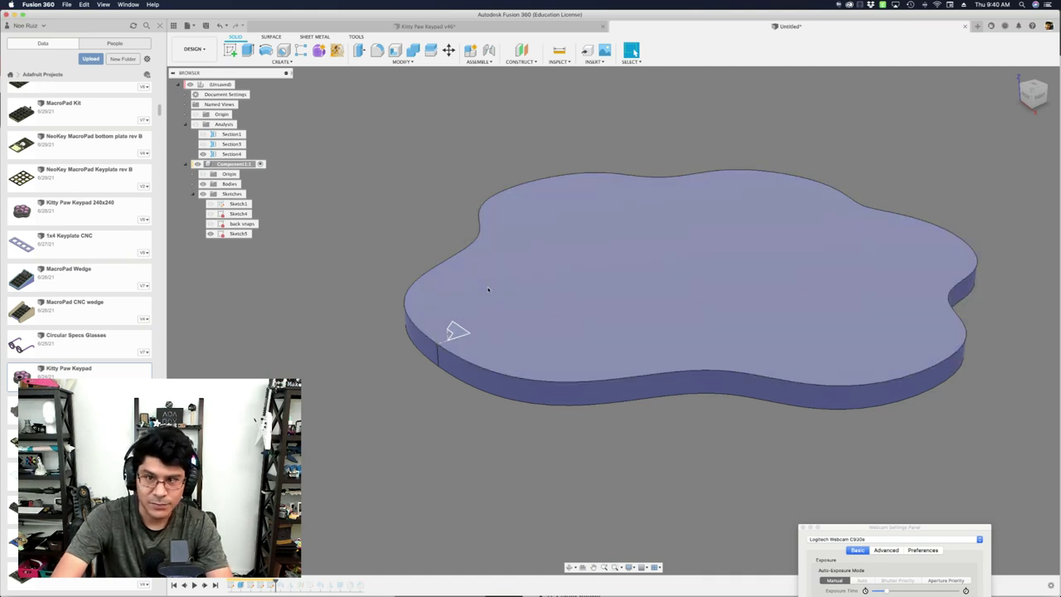
# Start a solid Sweep of the Single Path type and pick the closed snap sketch as its profile.
pyautogui.scroll(2, 455, 331)
pyautogui.write('s')
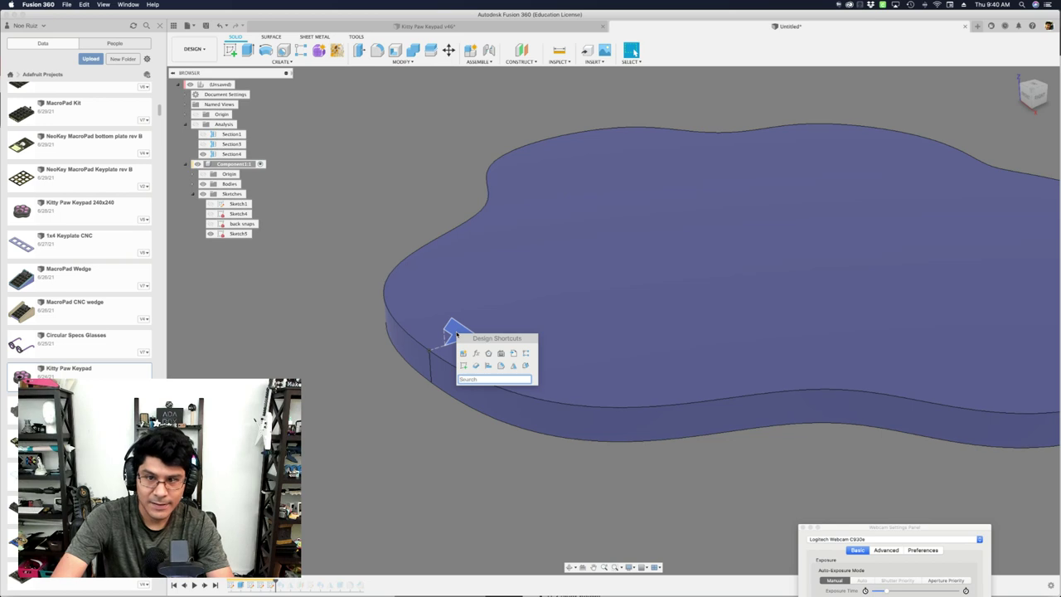
pyautogui.write('swe')
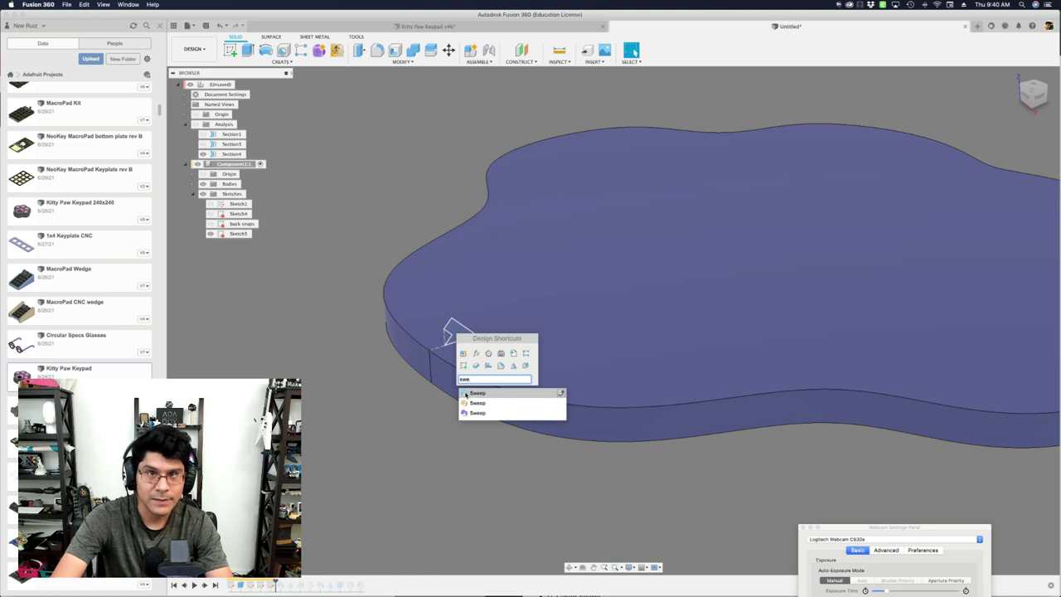
pyautogui.click(469, 393)
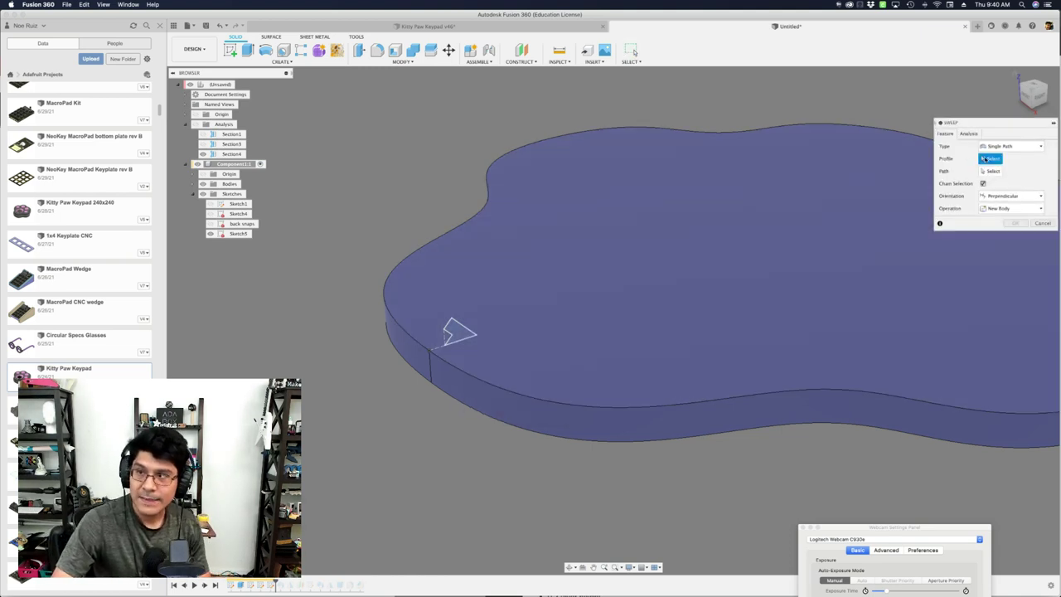
pyautogui.click(1005, 146)
pyautogui.click(995, 148)
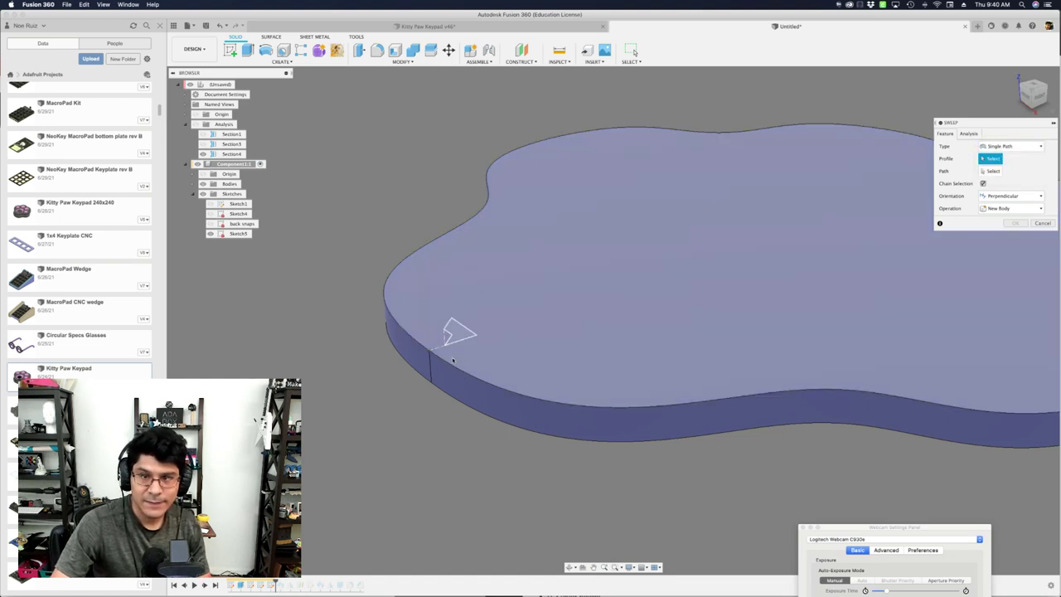
pyautogui.scroll(5, 461, 333)
pyautogui.click(469, 327)
pyautogui.scroll(-5, 470, 325)
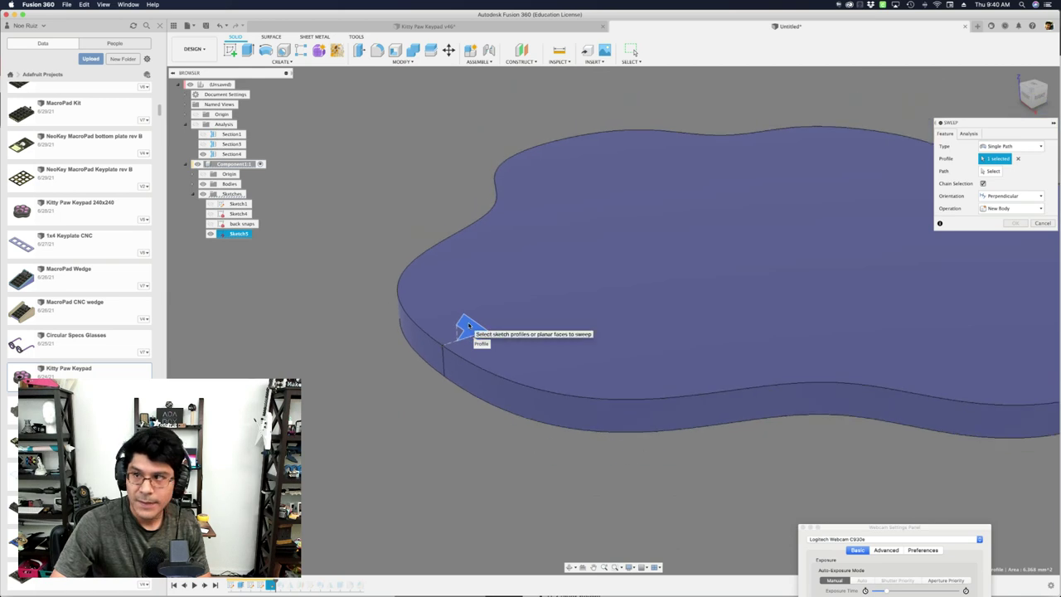
# Sweep the snap profile around the paw body's chained upper edge as the path, using the Join operation.
pyautogui.click(992, 172)
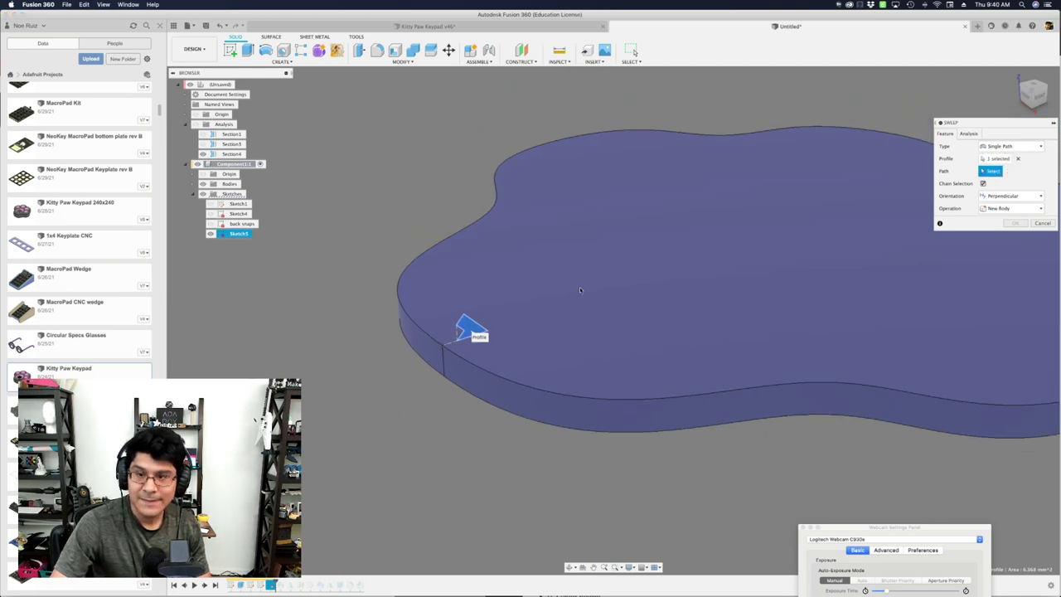
pyautogui.scroll(-5, 493, 372)
pyautogui.click(493, 372)
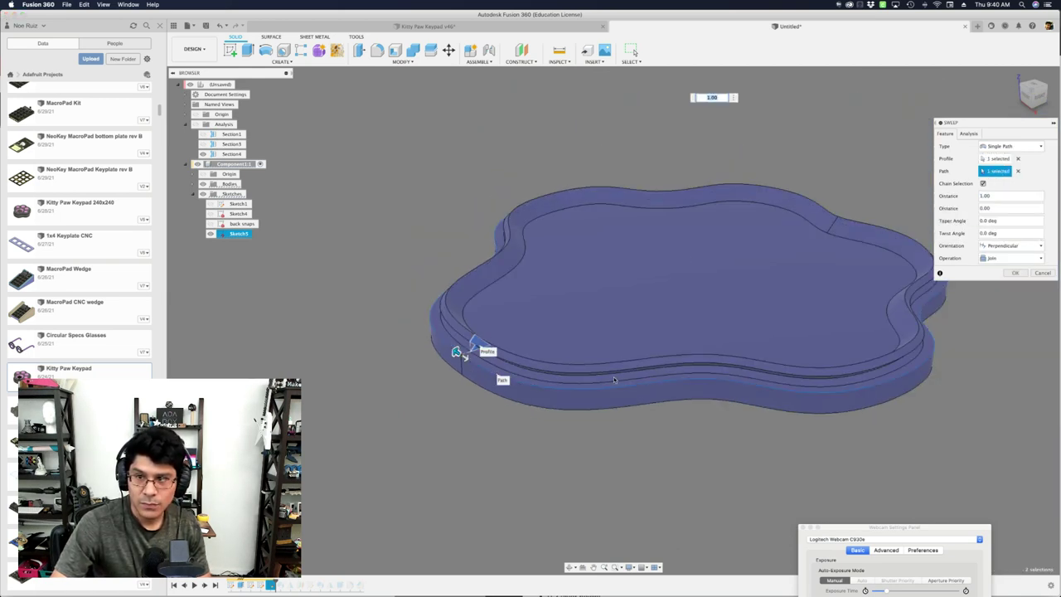
pyautogui.scroll(5, 458, 348)
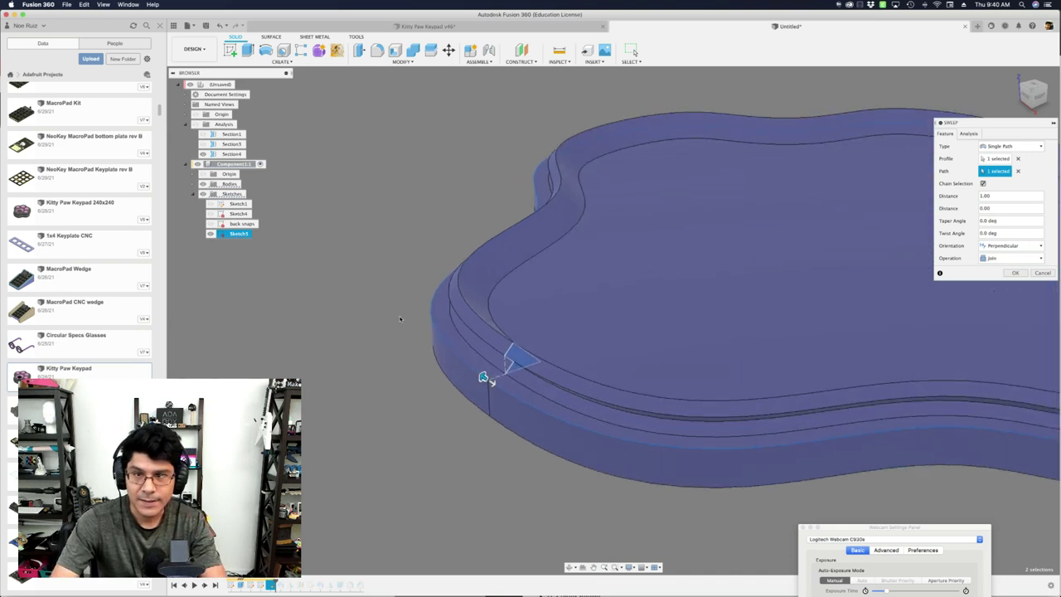
pyautogui.scroll(-5, 398, 308)
pyautogui.keyDown('shift'); pyautogui.moveTo(399, 307); pyautogui.dragTo(402, 217, button='middle'); pyautogui.keyUp('shift')
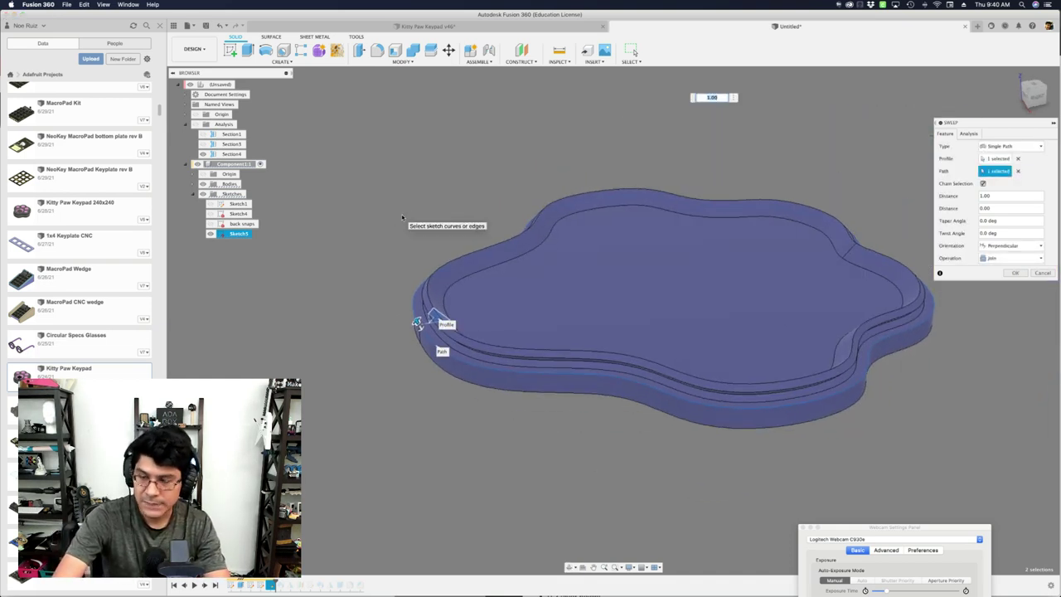
pyautogui.keyDown('shift'); pyautogui.moveTo(410, 217); pyautogui.dragTo(374, 213, button='middle'); pyautogui.keyUp('shift')
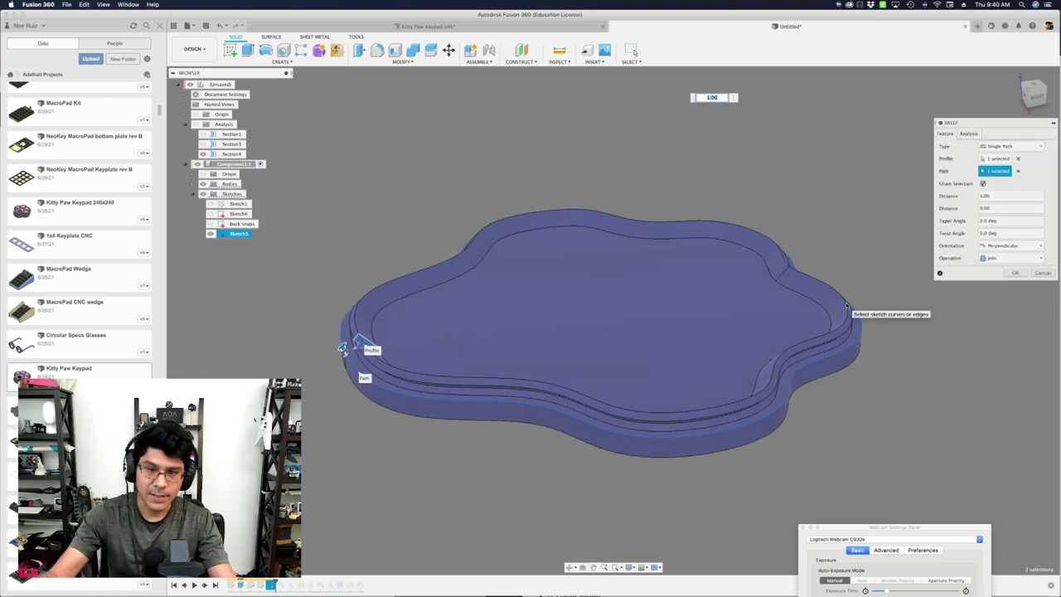
pyautogui.press('Return')
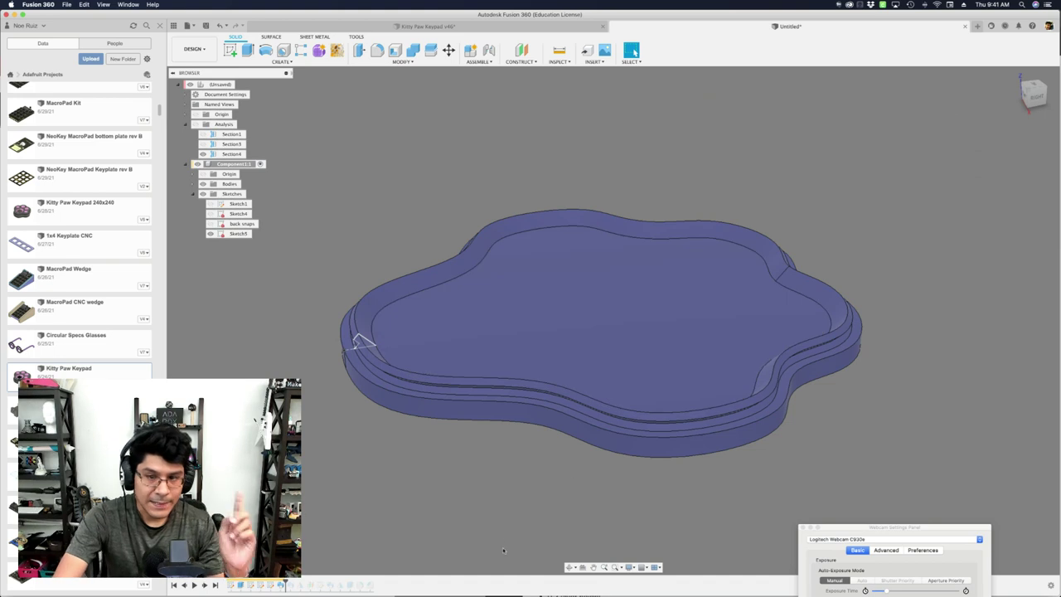
# Switch to the Kitty Paw Keypad document and change it from the Animation to the Design workspace.
pyautogui.click(427, 26)
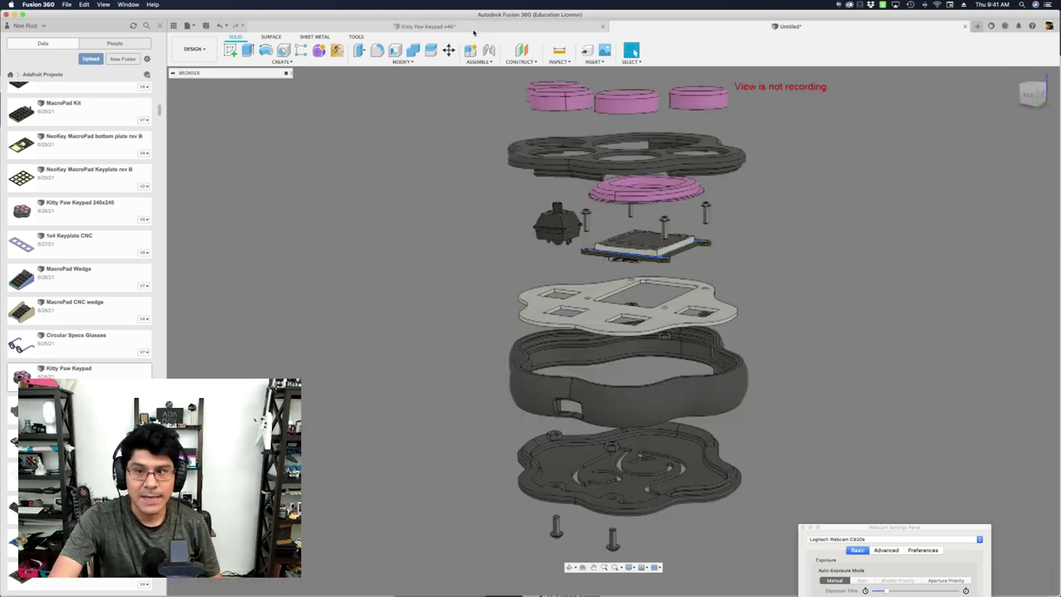
pyautogui.click(193, 49)
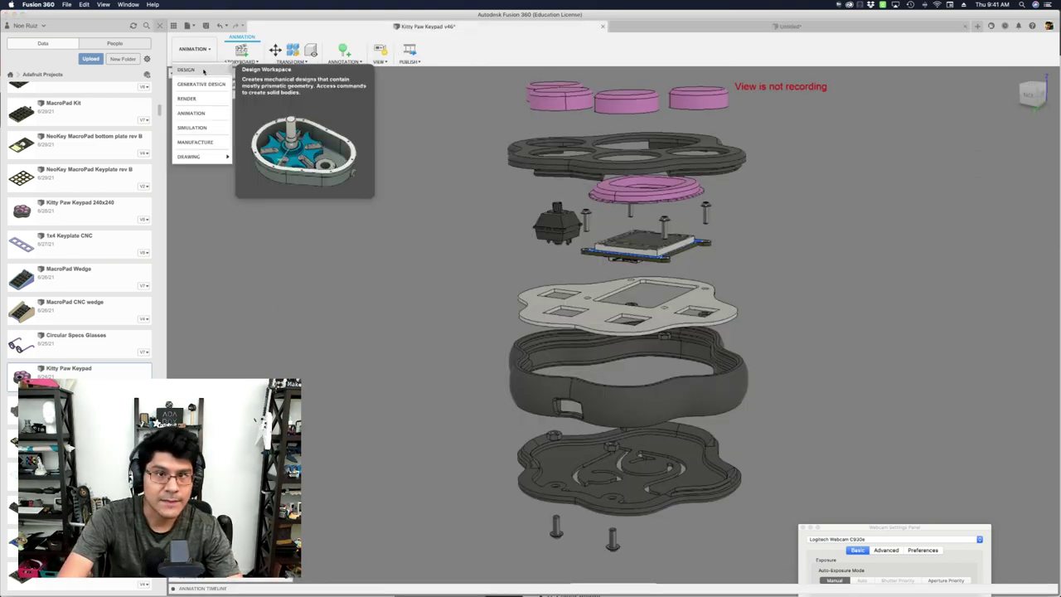
pyautogui.click(199, 63)
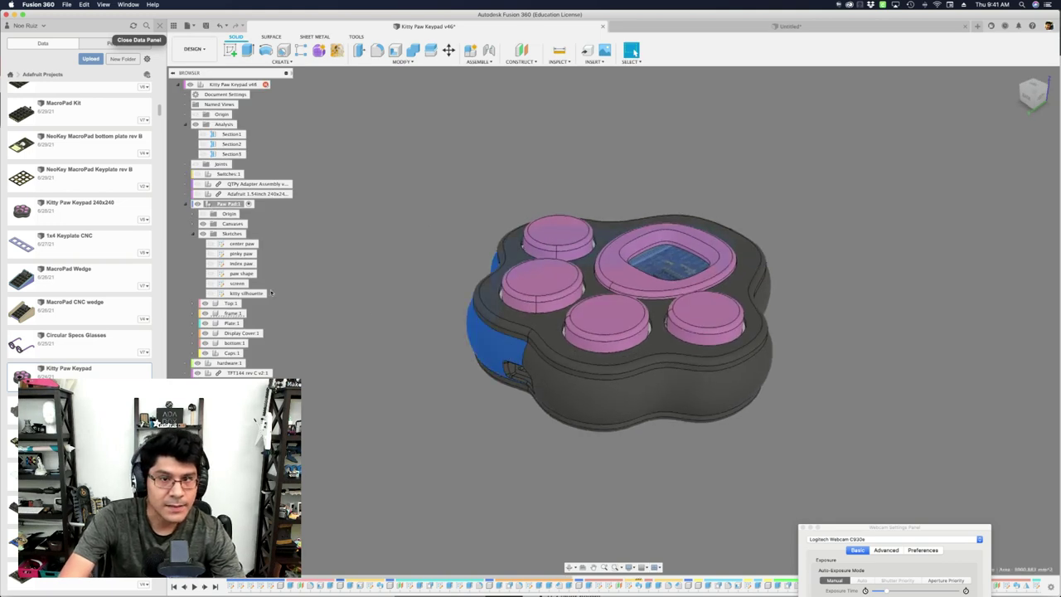
# Hide the Caps component and finish the sketch that was started by mistake.
pyautogui.click(234, 353)
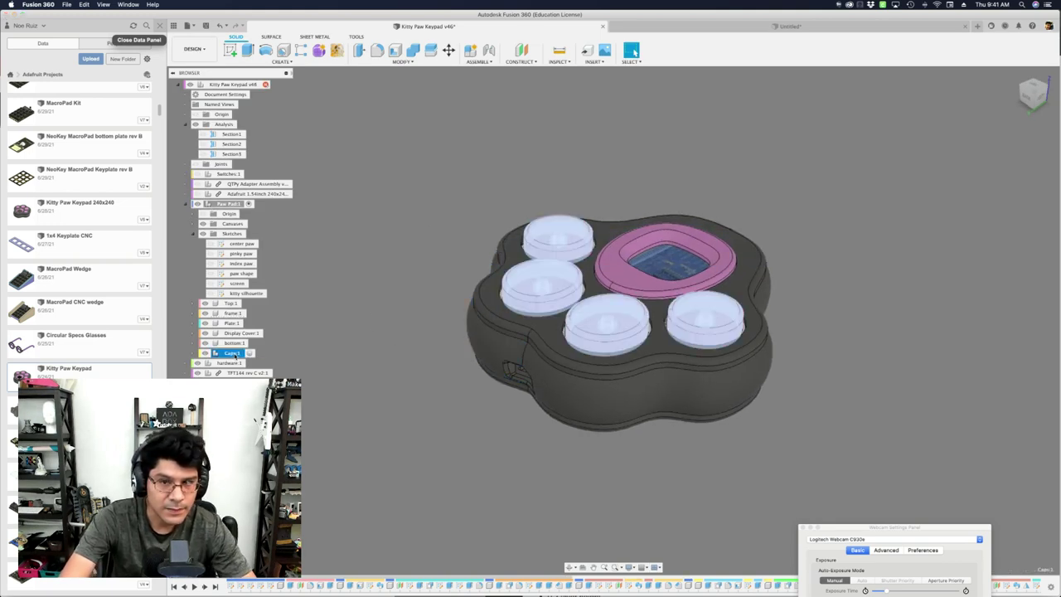
pyautogui.press('v')
pyautogui.press('c')
pyautogui.click(370, 354)
pyautogui.press('Escape')
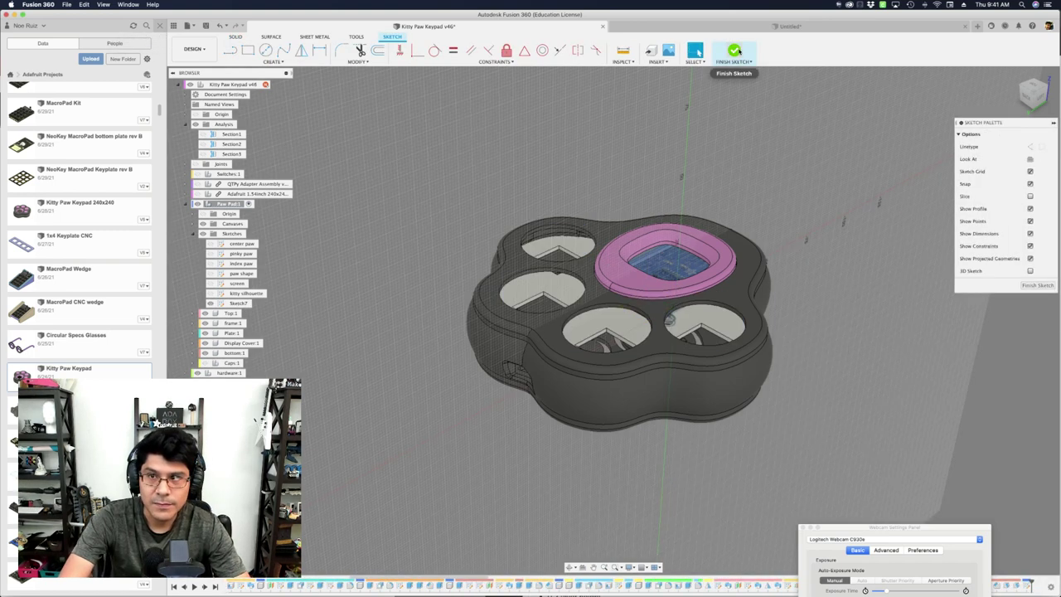
pyautogui.click(733, 51)
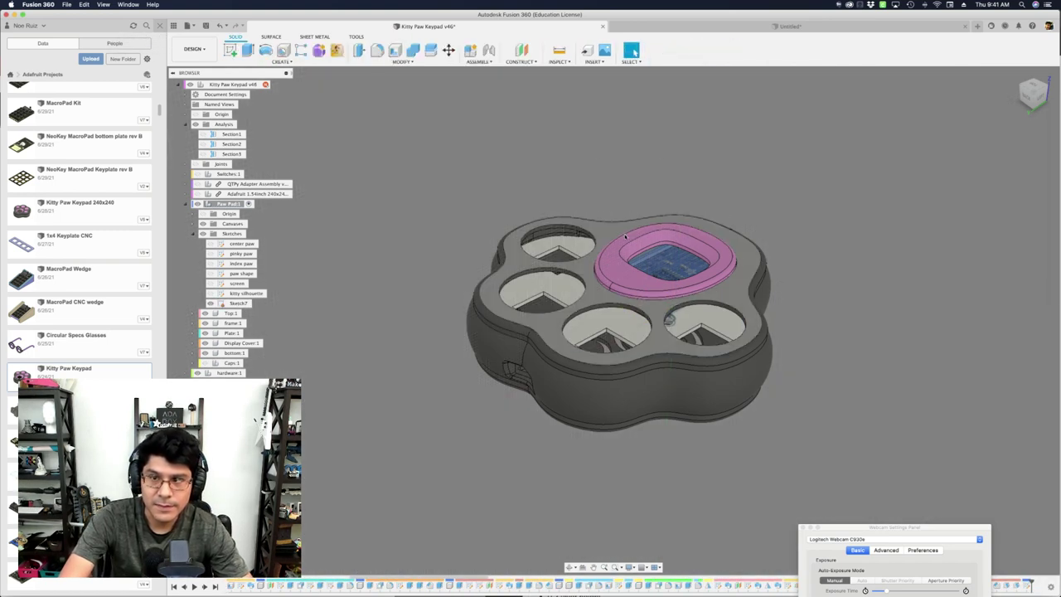
# Hide the Display Cover and Top components to expose the switch plate.
pyautogui.click(238, 343)
pyautogui.press('v')
pyautogui.click(547, 324)
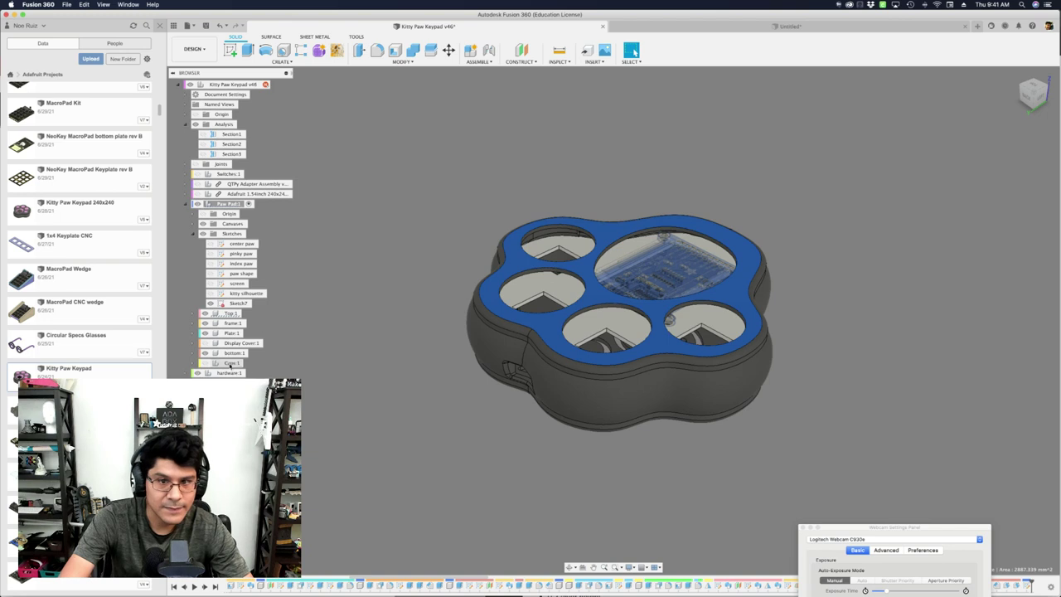
pyautogui.click(235, 304)
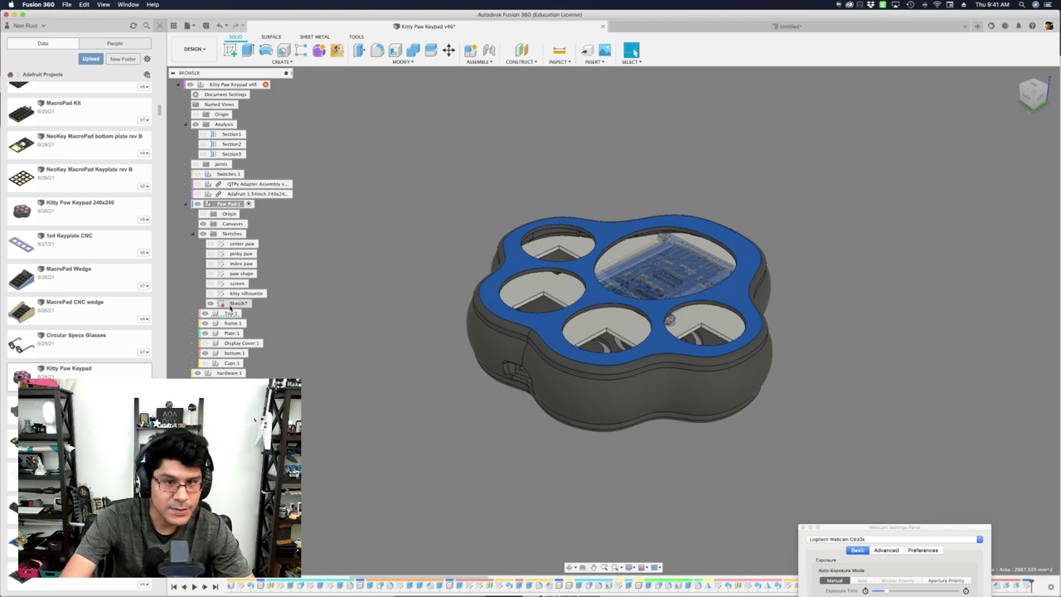
pyautogui.click(233, 314)
pyautogui.press('v')
pyautogui.click(503, 315)
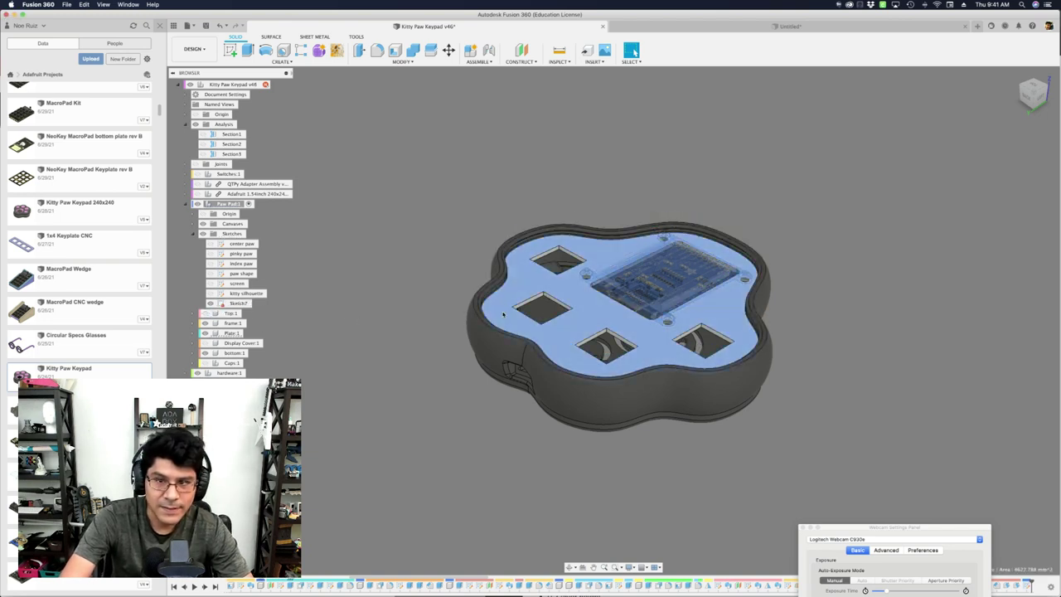
# Hide the plate, the display board and the frame to expose the inside of the bottom cover.
pyautogui.click(503, 313)
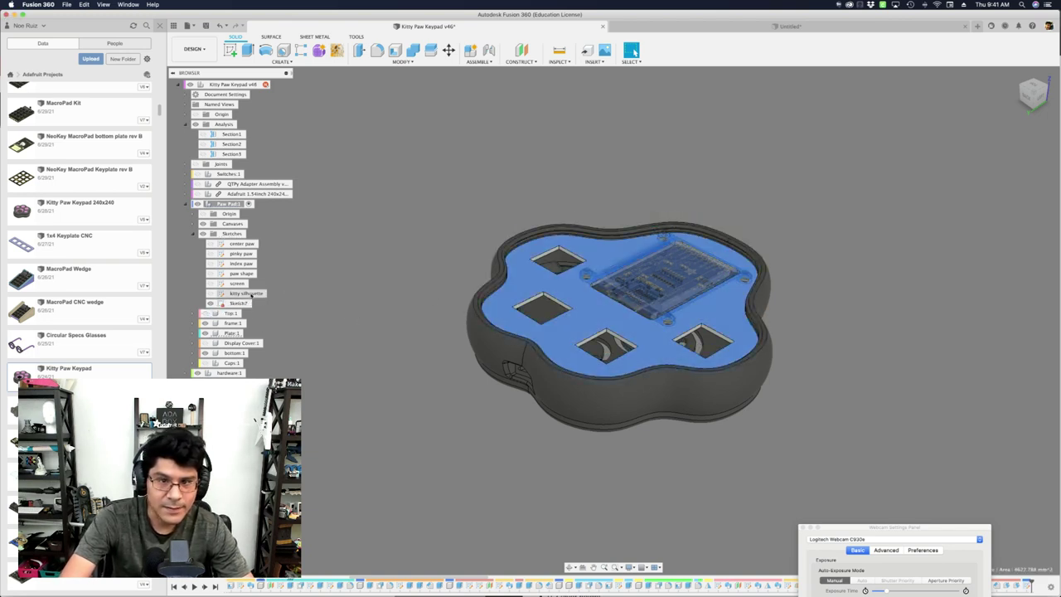
pyautogui.click(205, 332)
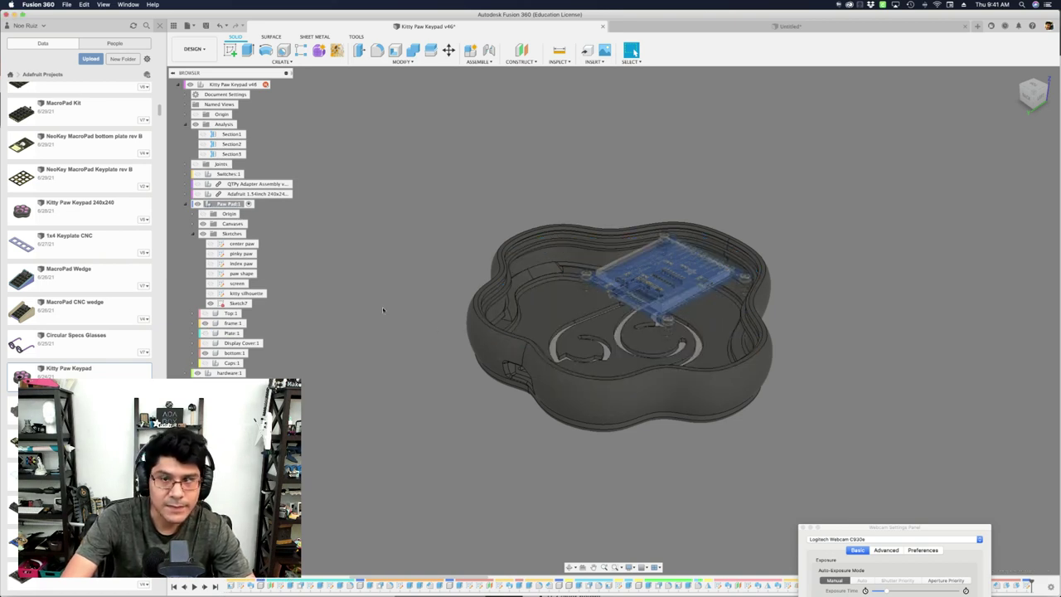
pyautogui.press('v')
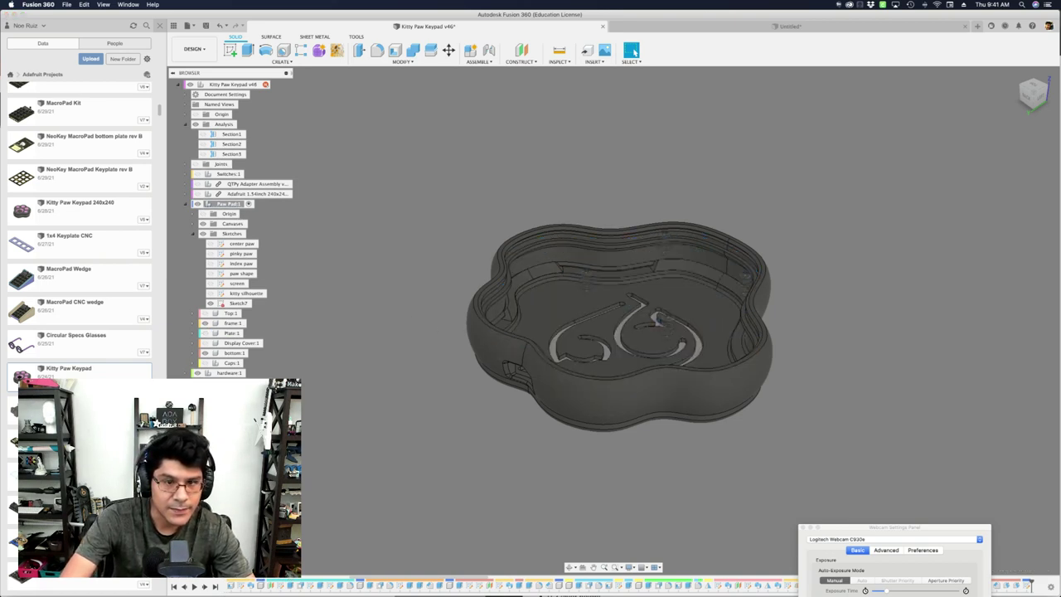
pyautogui.keyDown('shift'); pyautogui.moveTo(368, 390); pyautogui.dragTo(310, 388, button='middle'); pyautogui.keyUp('shift')
pyautogui.scroll(6, 398, 296)
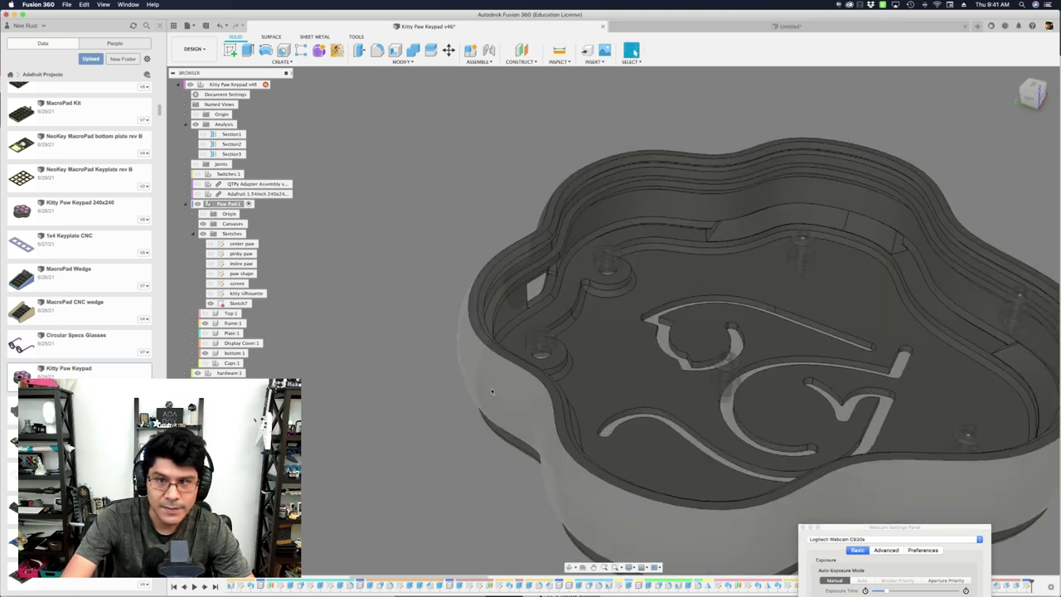
pyautogui.click(490, 387)
pyautogui.press('v')
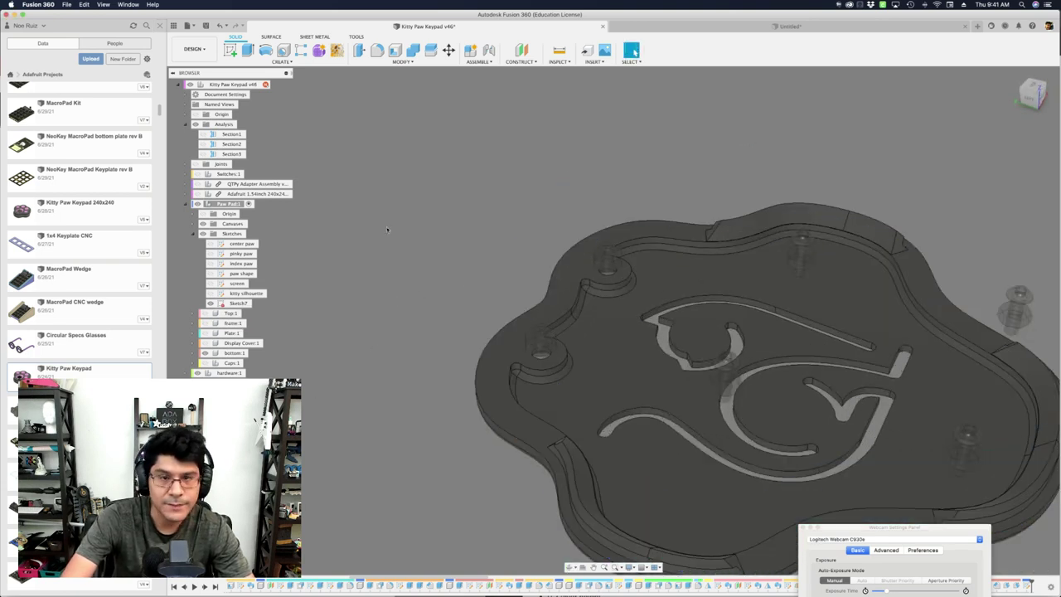
# Show the QTPy Adapter Assembly on the bottom cover without the screws and nuts, and examine its USB connector and mounting tabs.
pyautogui.click(204, 183)
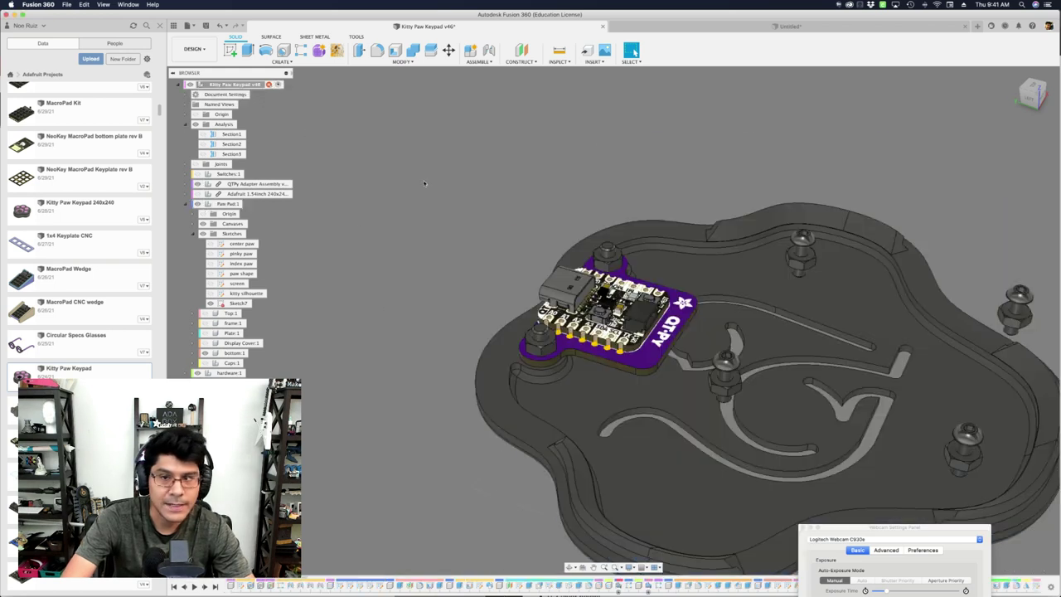
pyautogui.keyDown('shift'); pyautogui.moveTo(424, 183); pyautogui.dragTo(613, 375, button='middle'); pyautogui.keyUp('shift')
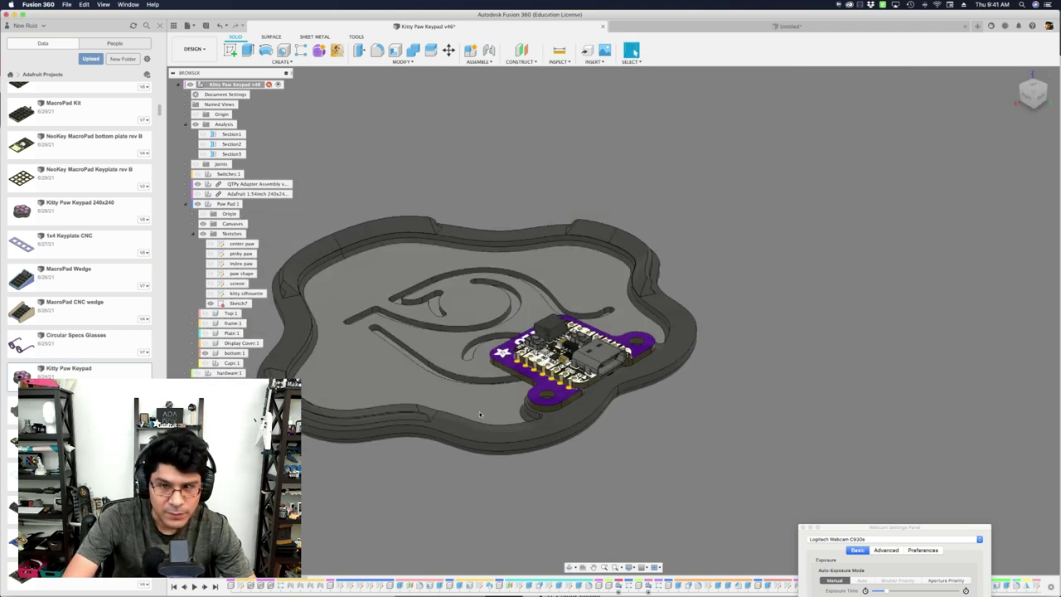
pyautogui.scroll(10, 614, 374)
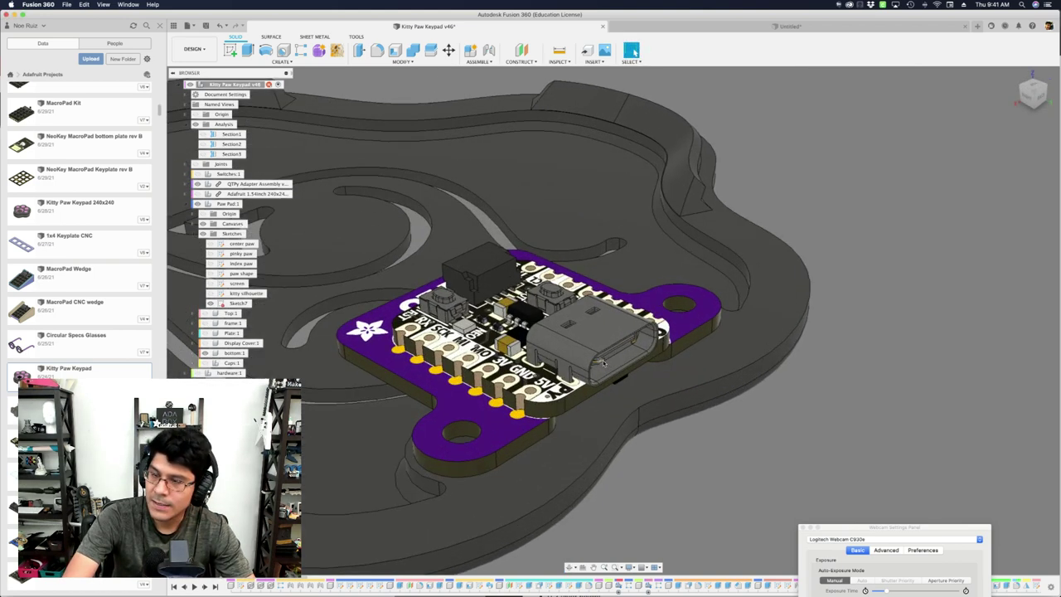
# Show the frame component around the bottom cover and the QT Py board.
pyautogui.scroll(-8, 615, 378)
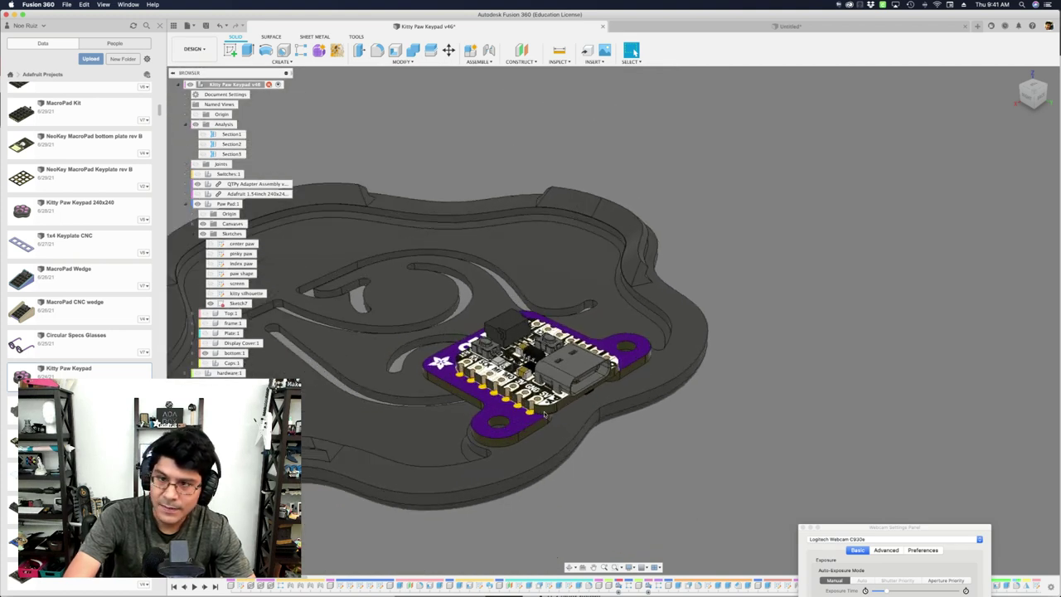
pyautogui.keyDown('shift'); pyautogui.moveTo(696, 472); pyautogui.dragTo(546, 400, button='middle'); pyautogui.keyUp('shift')
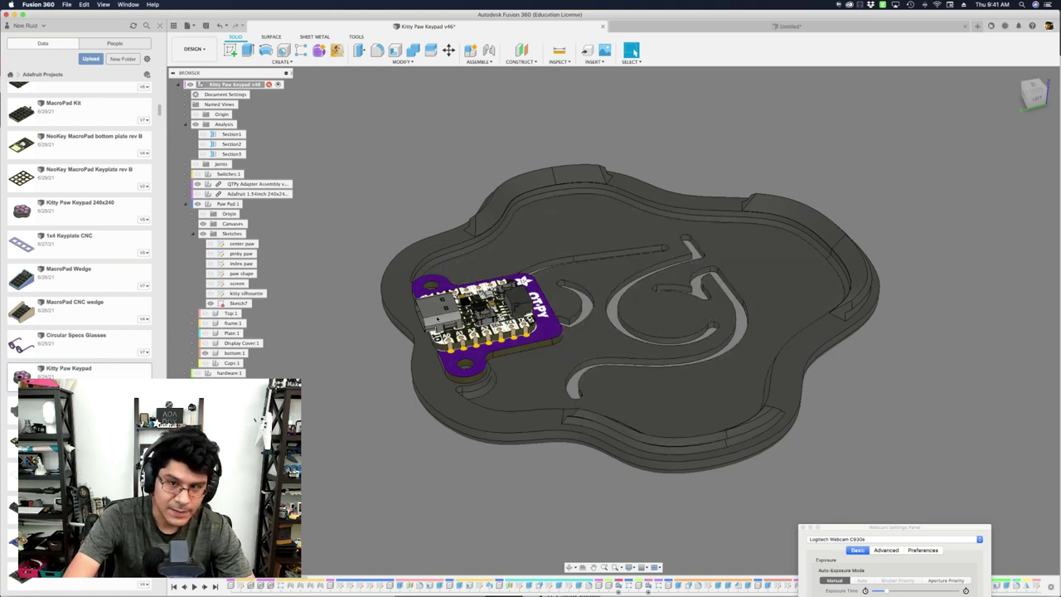
pyautogui.scroll(-2, 434, 306)
pyautogui.keyDown('shift'); pyautogui.moveTo(705, 388); pyautogui.dragTo(630, 405, button='middle'); pyautogui.keyUp('shift')
pyautogui.scroll(3, 630, 405)
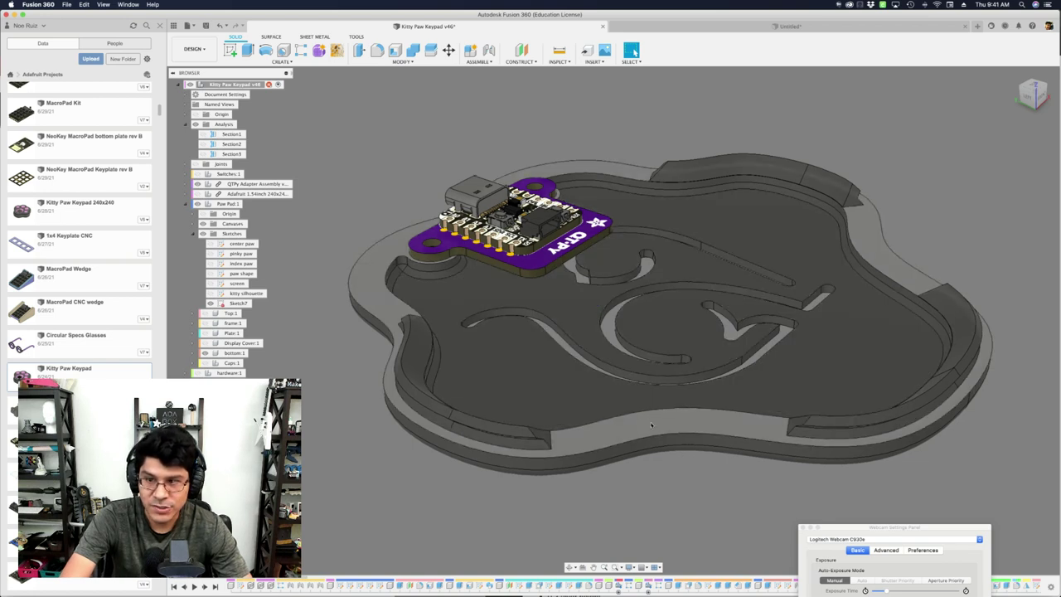
pyautogui.scroll(-2, 625, 428)
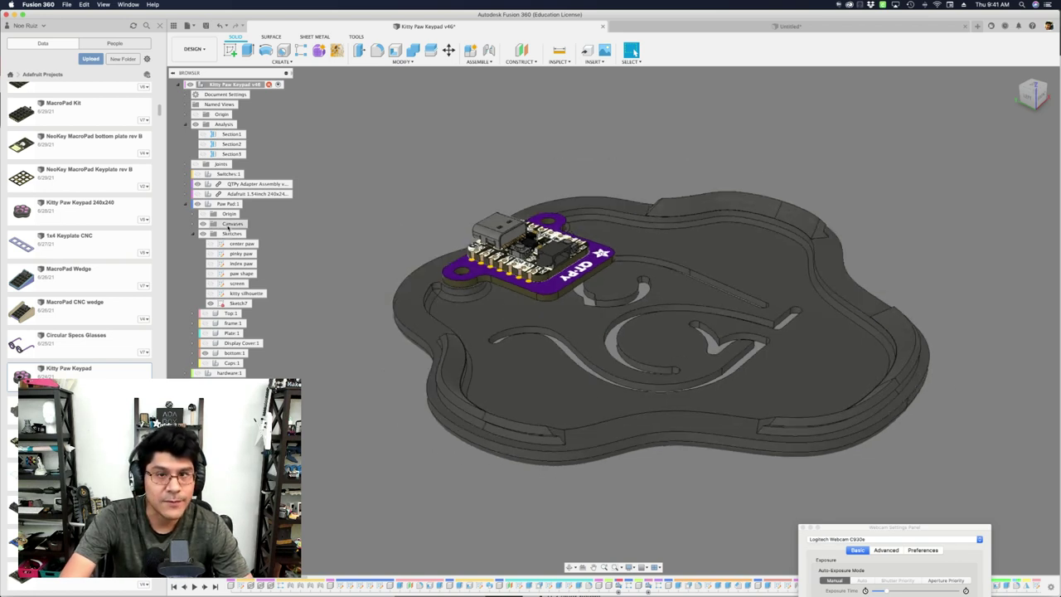
pyautogui.click(205, 323)
pyautogui.keyDown('shift'); pyautogui.moveTo(692, 473); pyautogui.dragTo(648, 433, button='middle'); pyautogui.keyUp('shift')
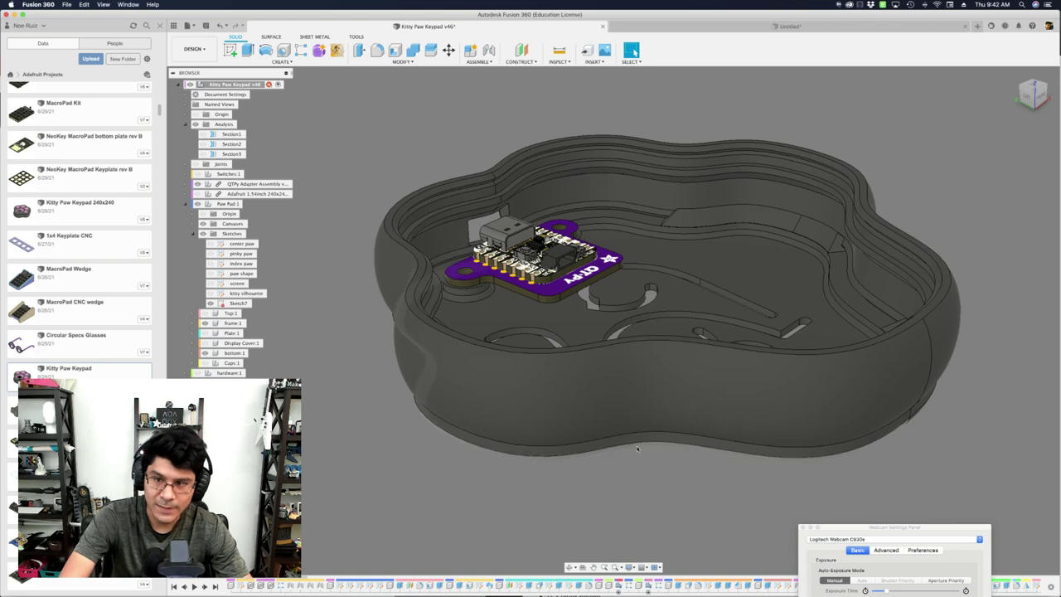
# Examine the snap-fit segments where the bottom cover meets the inner wall of the frame.
pyautogui.keyDown('shift'); pyautogui.moveTo(638, 436); pyautogui.dragTo(607, 442, button='middle'); pyautogui.keyUp('shift')
pyautogui.scroll(5, 454, 323)
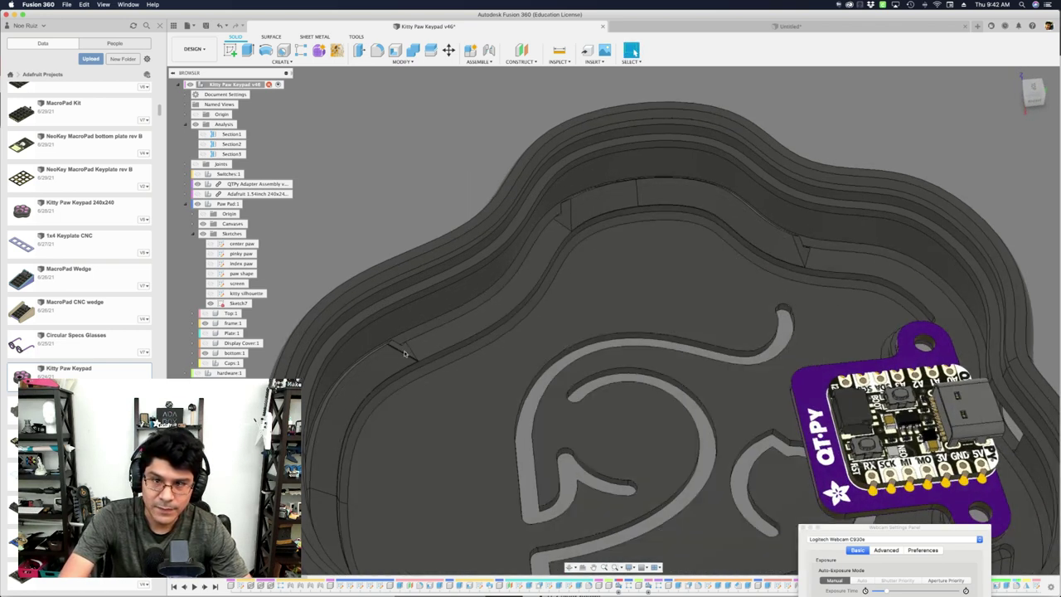
pyautogui.scroll(-5, 554, 232)
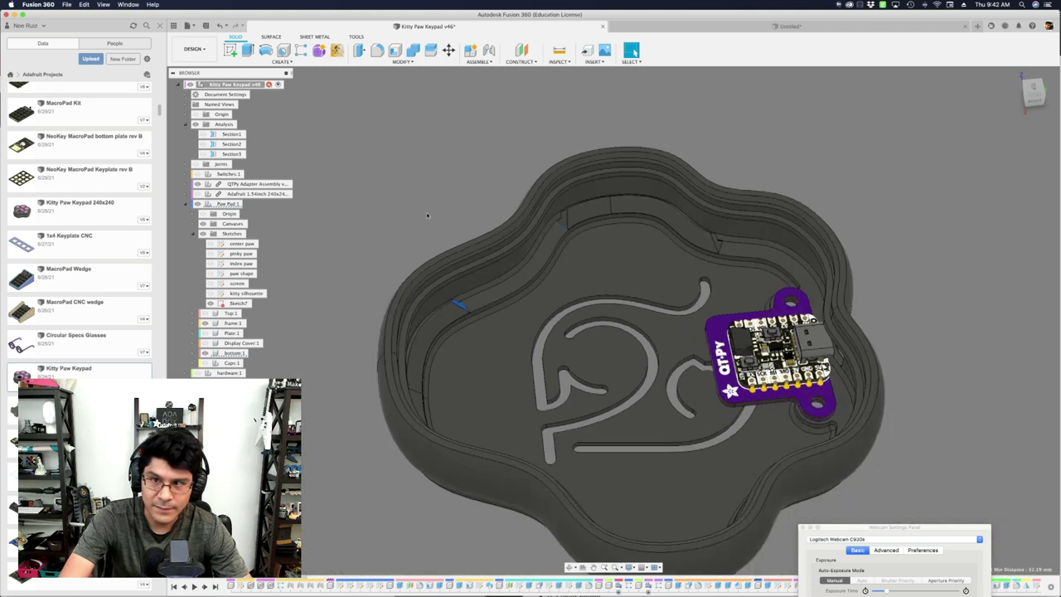
pyautogui.keyDown('shift'); pyautogui.moveTo(464, 240); pyautogui.dragTo(537, 243, button='middle'); pyautogui.keyUp('shift')
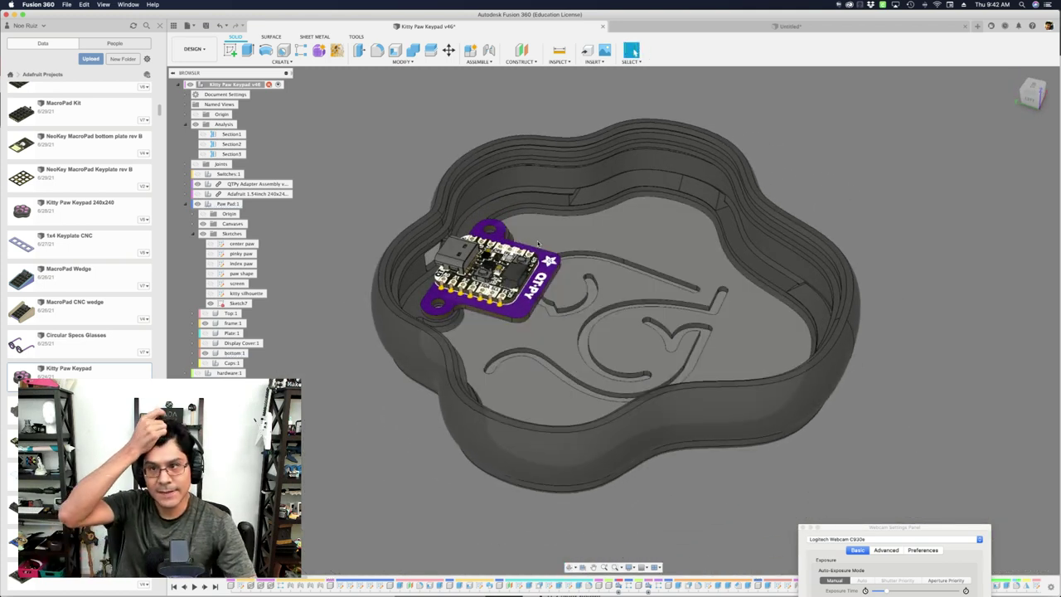
pyautogui.keyDown('shift'); pyautogui.moveTo(538, 243); pyautogui.dragTo(543, 236, button='middle'); pyautogui.keyUp('shift')
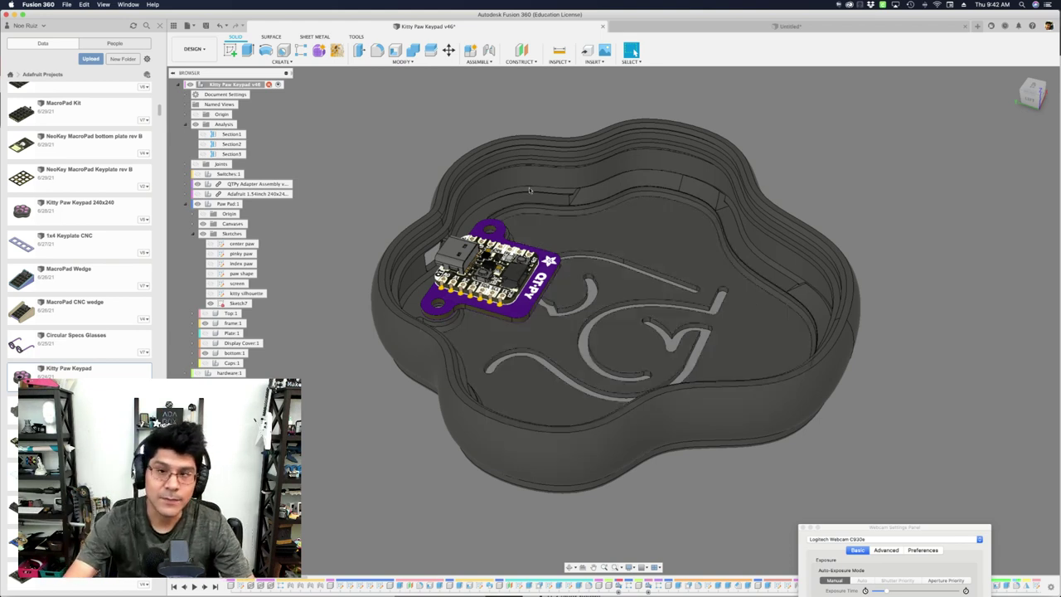
pyautogui.scroll(6, 543, 236)
pyautogui.click(696, 164)
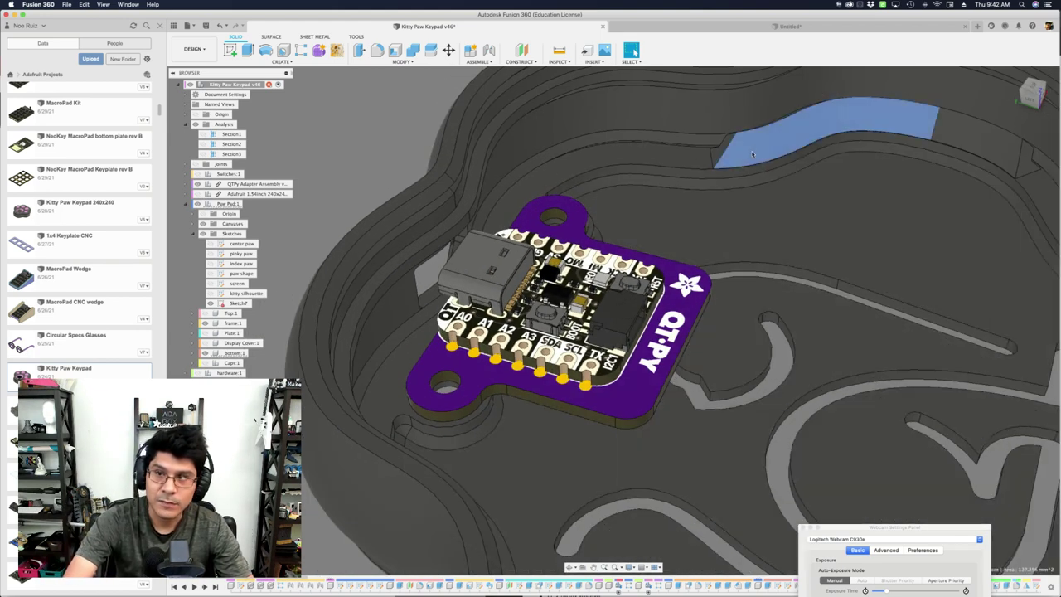
pyautogui.scroll(-3, 414, 322)
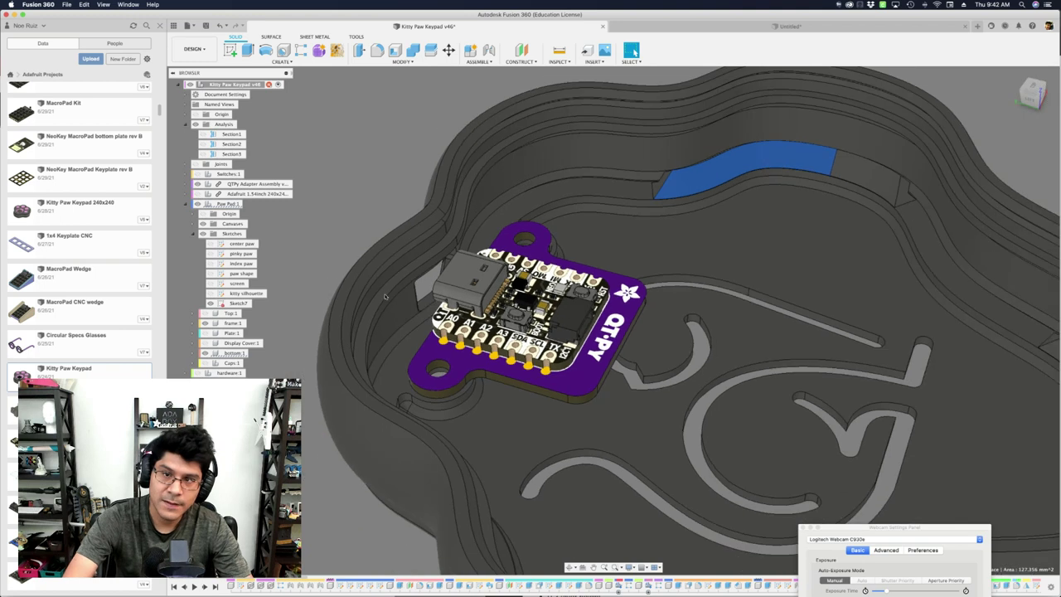
# Examine the USB port opening in the frame's outer wall and how the board lines up with it.
pyautogui.keyDown('shift'); pyautogui.moveTo(414, 323); pyautogui.dragTo(400, 248, button='middle'); pyautogui.keyUp('shift')
pyautogui.scroll(-2, 365, 425)
pyautogui.scroll(5, 365, 424)
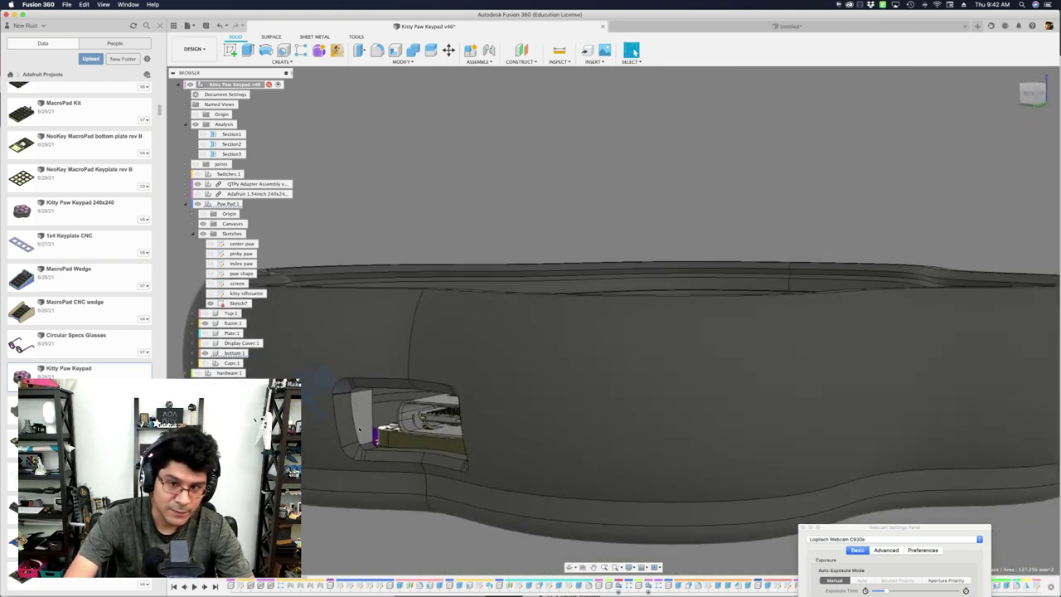
pyautogui.scroll(-8, 424, 411)
pyautogui.keyDown('shift'); pyautogui.moveTo(471, 235); pyautogui.dragTo(595, 274, button='middle'); pyautogui.keyUp('shift')
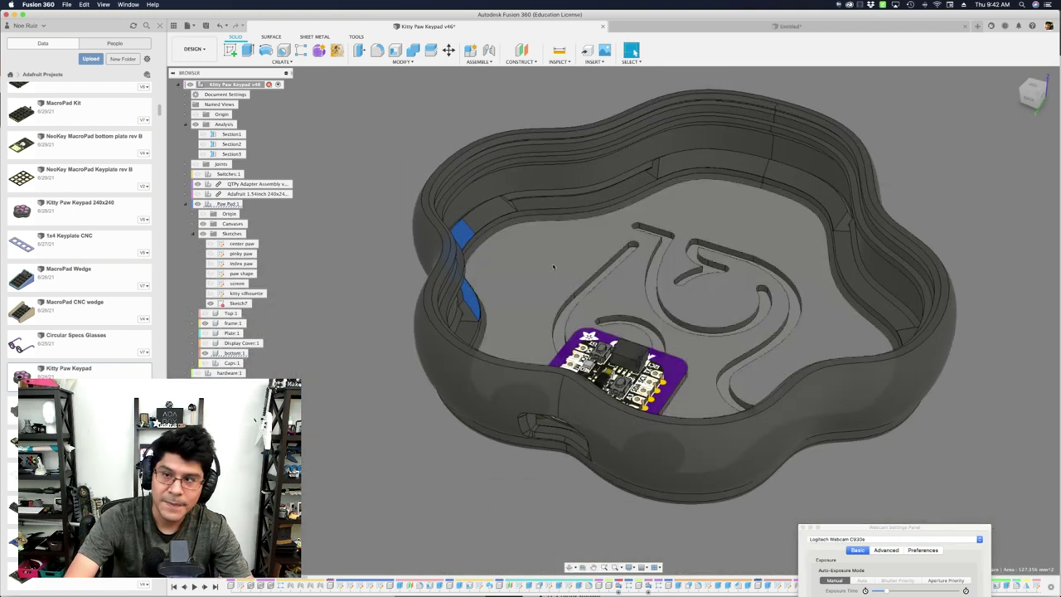
# Switch to the untitled paw design and bring the snap profile at the paw's edge into close view.
pyautogui.click(660, 28)
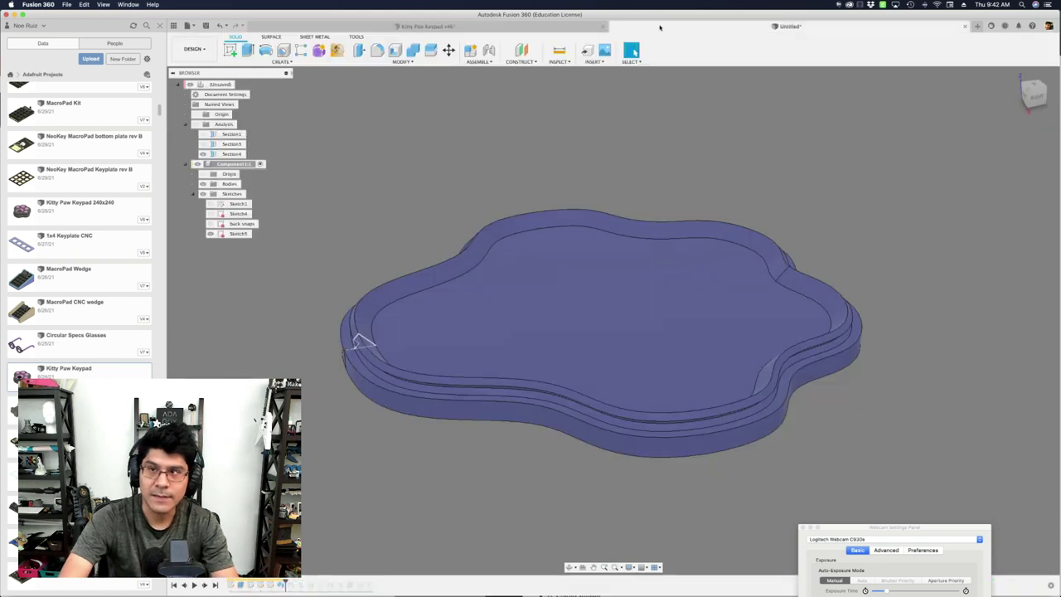
pyautogui.keyDown('shift'); pyautogui.moveTo(488, 214); pyautogui.dragTo(327, 305, button='middle'); pyautogui.keyUp('shift')
pyautogui.scroll(5, 345, 319)
# Edit the sweep along the paw's edge so it extends only partway from the profile, with both distances at 0.115.
pyautogui.doubleClick(282, 585)
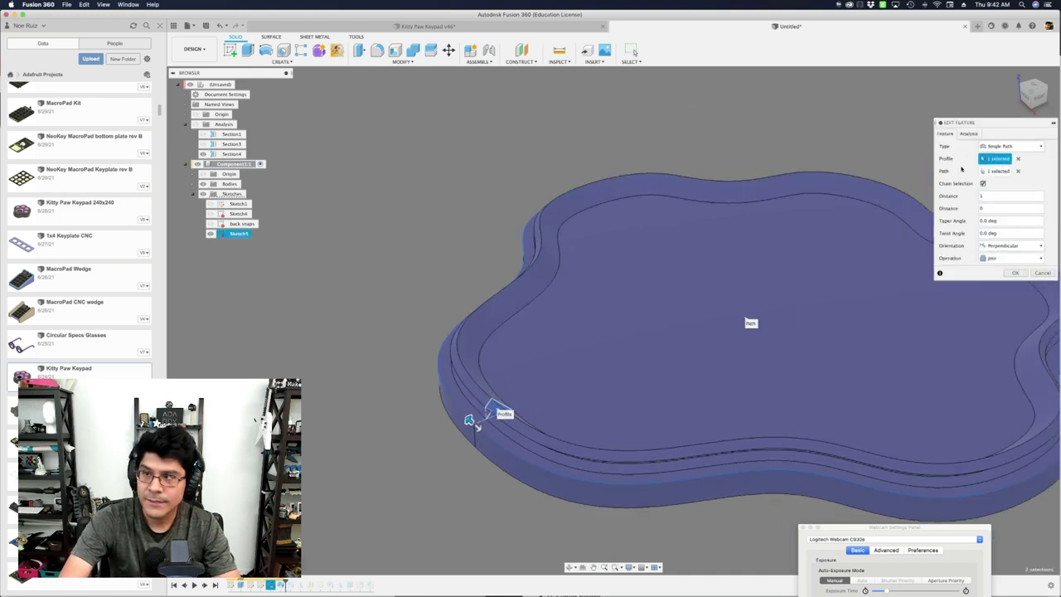
pyautogui.scroll(-2, 912, 190)
pyautogui.moveTo(912, 190); pyautogui.dragTo(875, 183, button='middle')
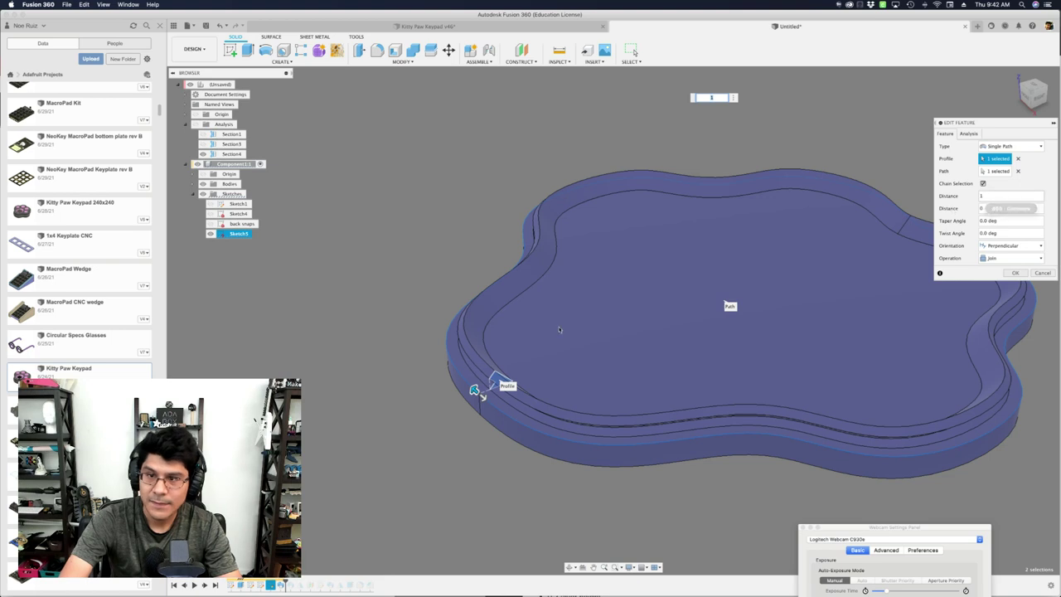
pyautogui.keyDown('shift'); pyautogui.moveTo(364, 373); pyautogui.dragTo(464, 414, button='middle'); pyautogui.keyUp('shift')
pyautogui.scroll(5, 661, 444)
pyautogui.scroll(2, 661, 444)
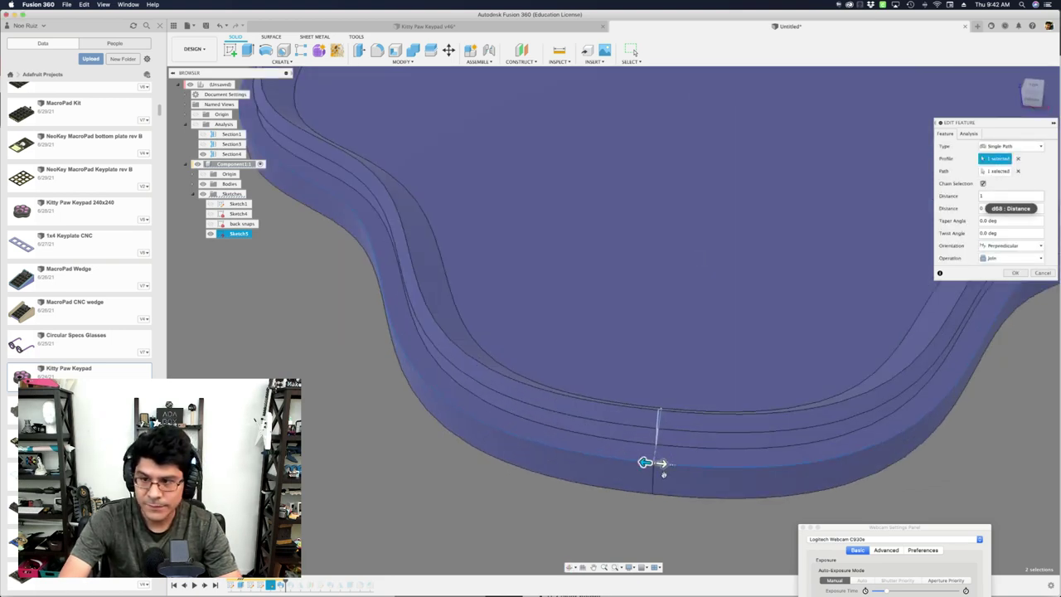
pyautogui.moveTo(666, 466); pyautogui.dragTo(393, 279)
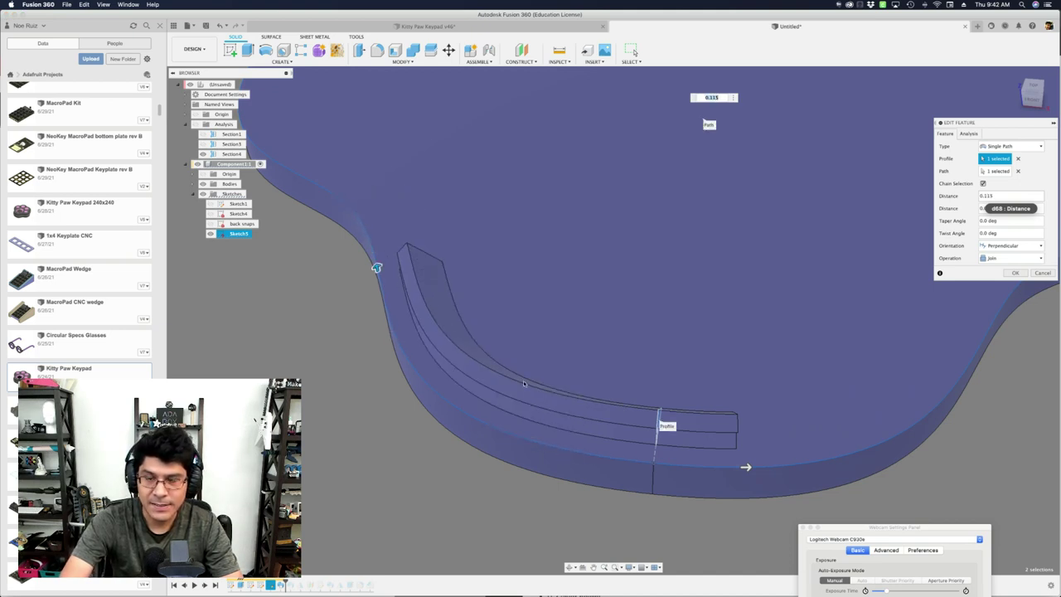
pyautogui.scroll(2, 523, 380)
pyautogui.scroll(-5, 523, 380)
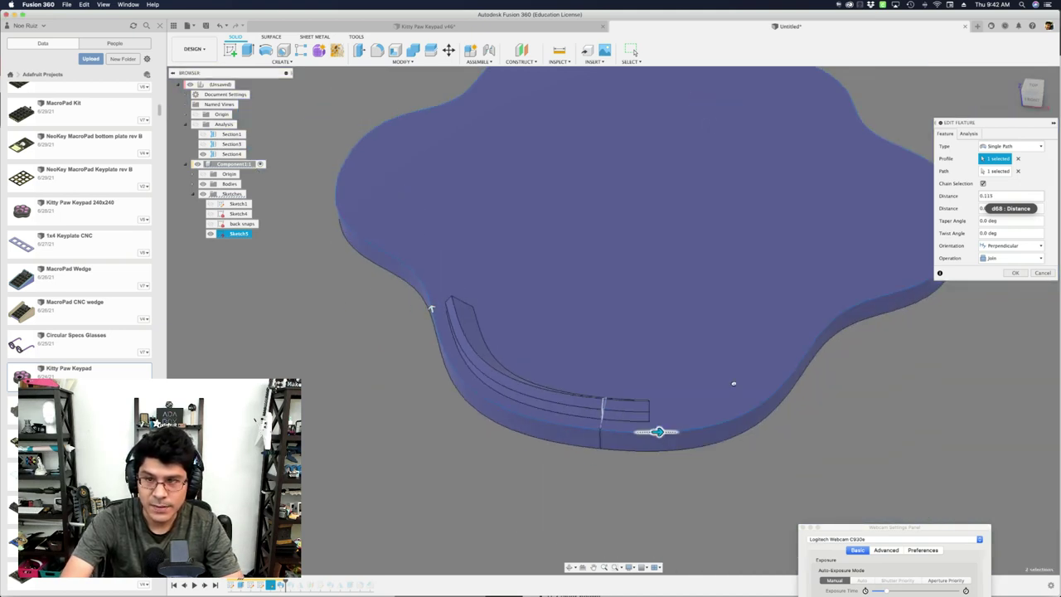
pyautogui.moveTo(656, 432); pyautogui.dragTo(810, 346)
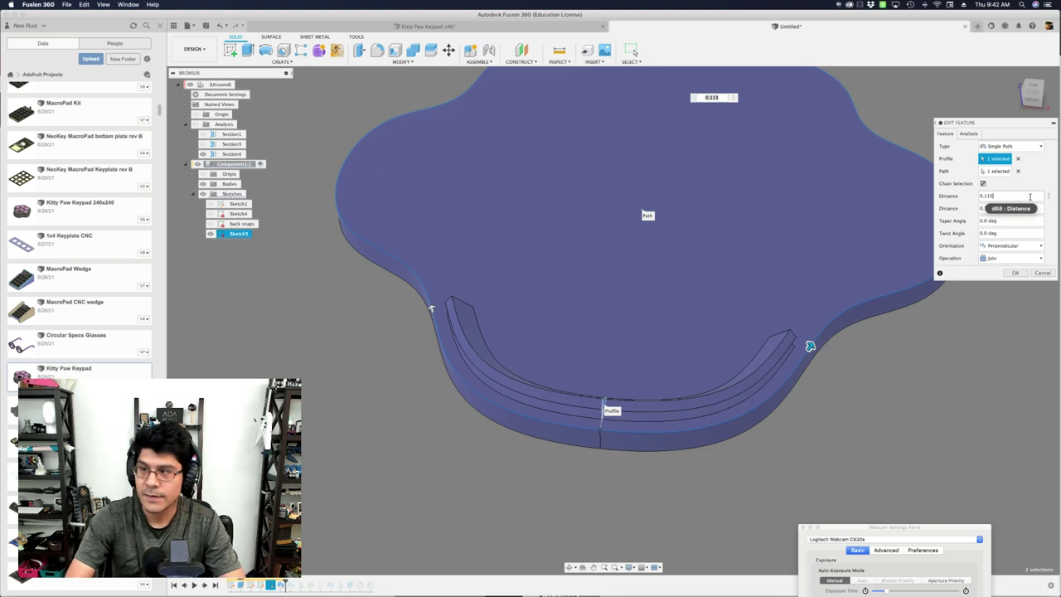
pyautogui.press('Tab')
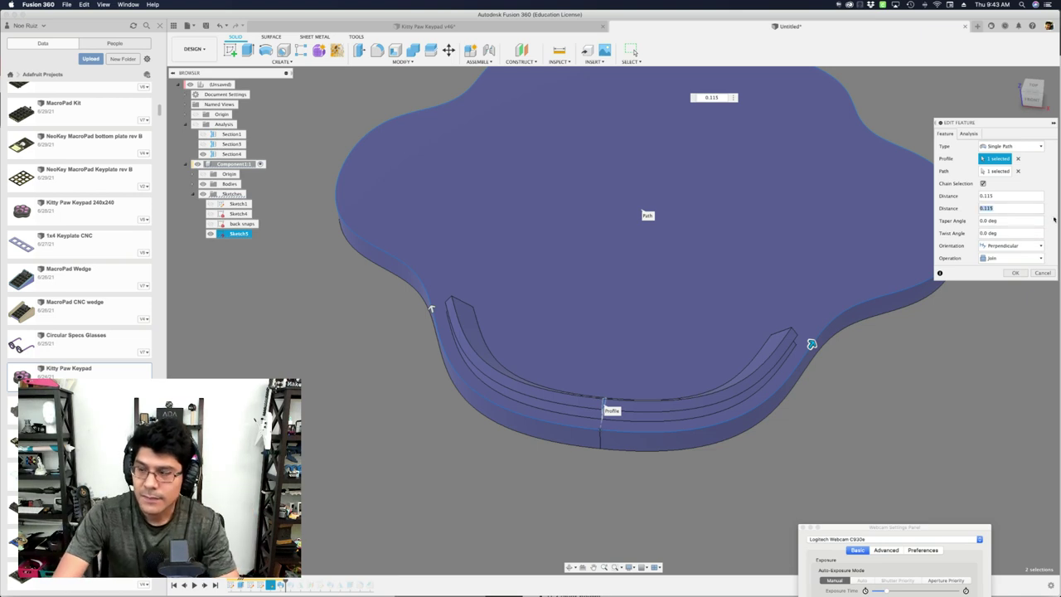
pyautogui.moveTo(1002, 196); pyautogui.dragTo(959, 196)
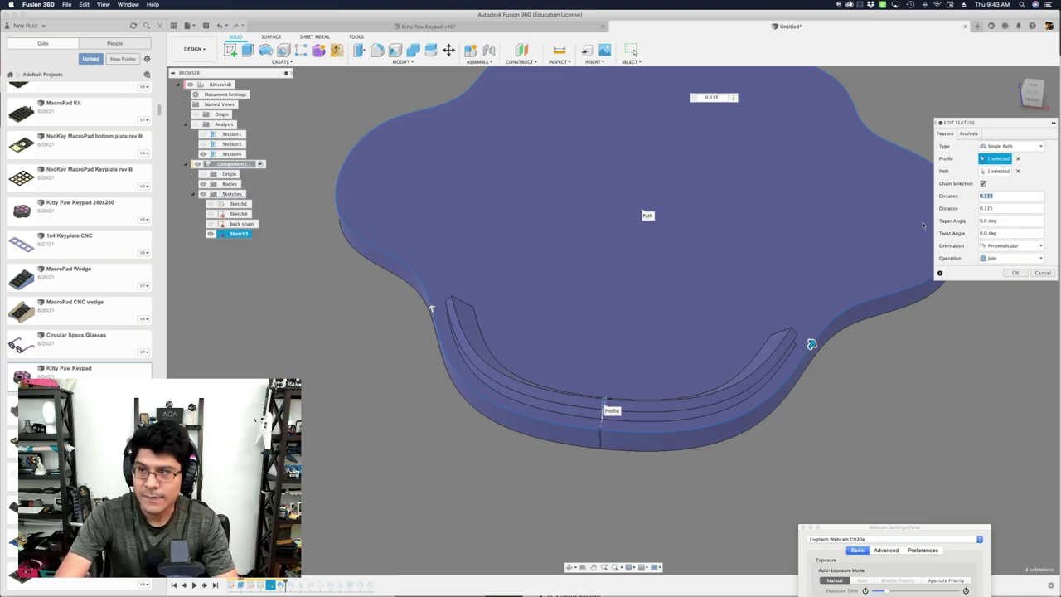
# Keep the sweep's orientation at Perpendicular and its operation at Join, and apply the edit.
pyautogui.scroll(-2, 688, 307)
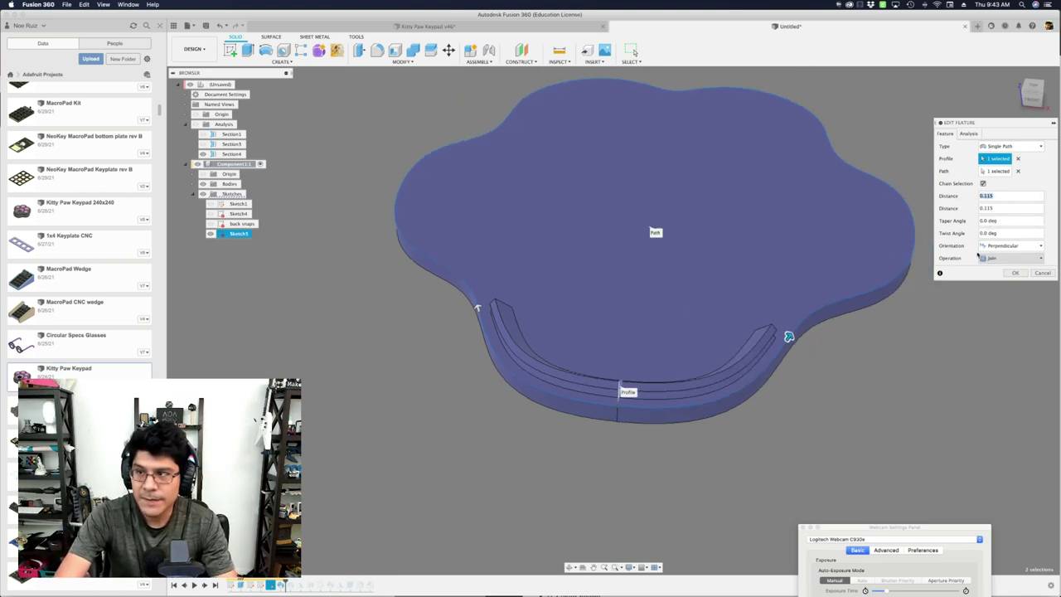
pyautogui.click(1009, 247)
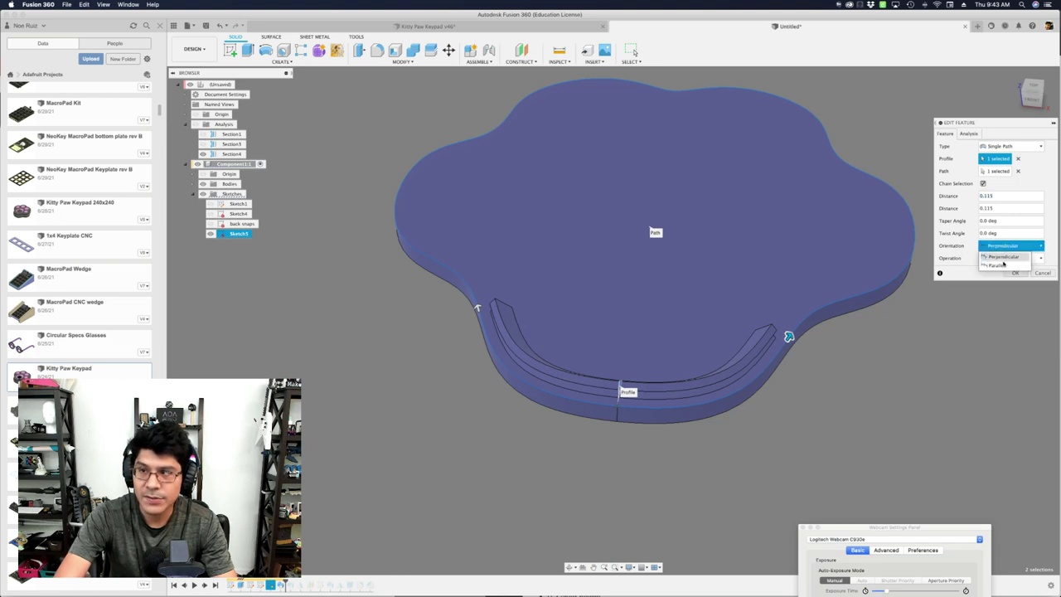
pyautogui.click(1006, 258)
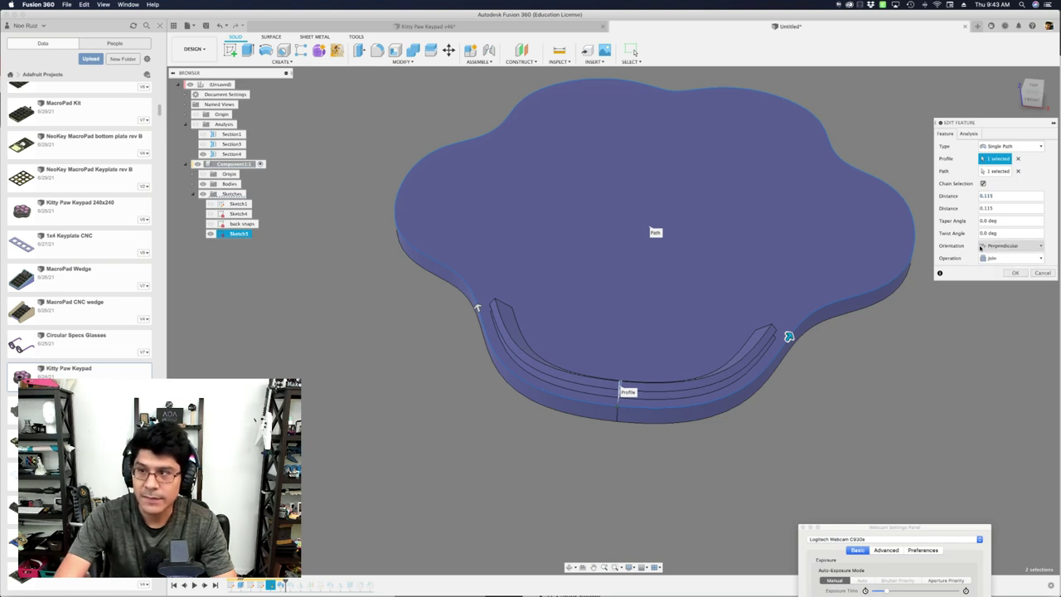
pyautogui.click(1007, 258)
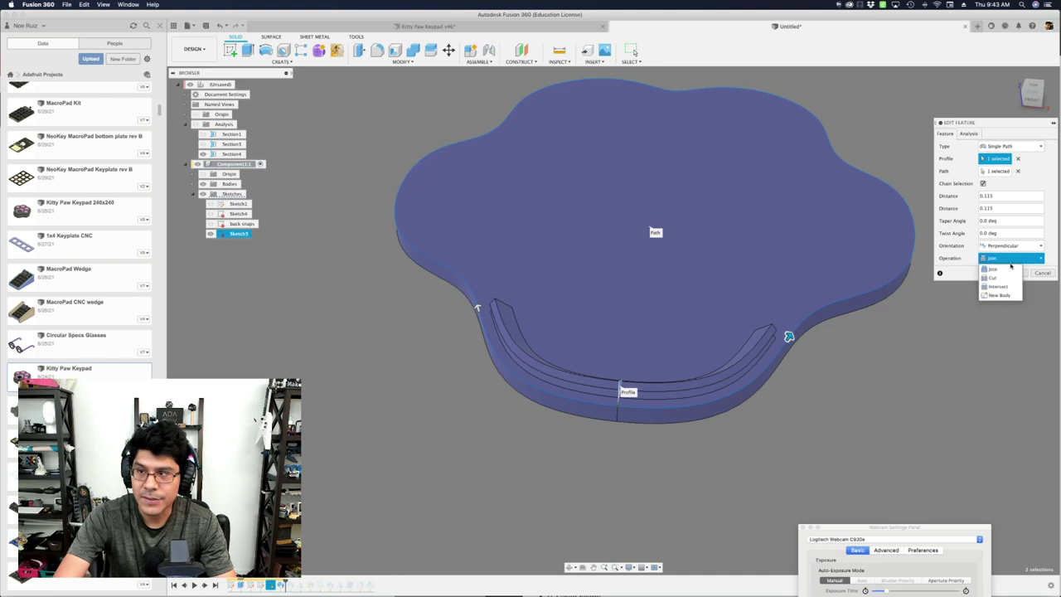
pyautogui.click(1008, 269)
pyautogui.scroll(-3, 795, 305)
pyautogui.scroll(3, 785, 307)
pyautogui.keyDown('shift'); pyautogui.moveTo(885, 405); pyautogui.dragTo(663, 342, button='middle'); pyautogui.keyUp('shift')
pyautogui.scroll(4, 573, 348)
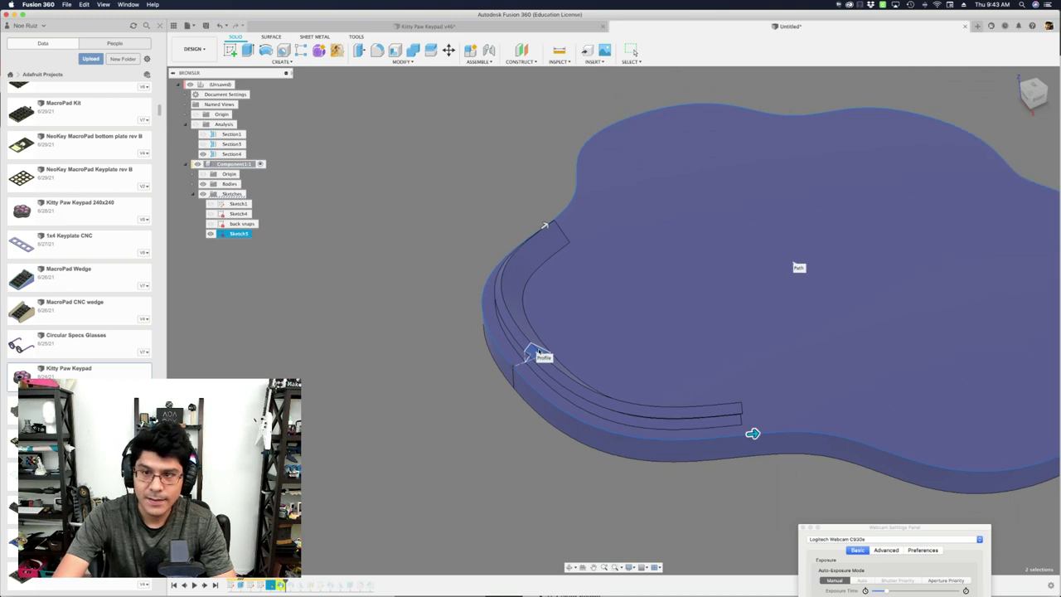
pyautogui.press('Return')
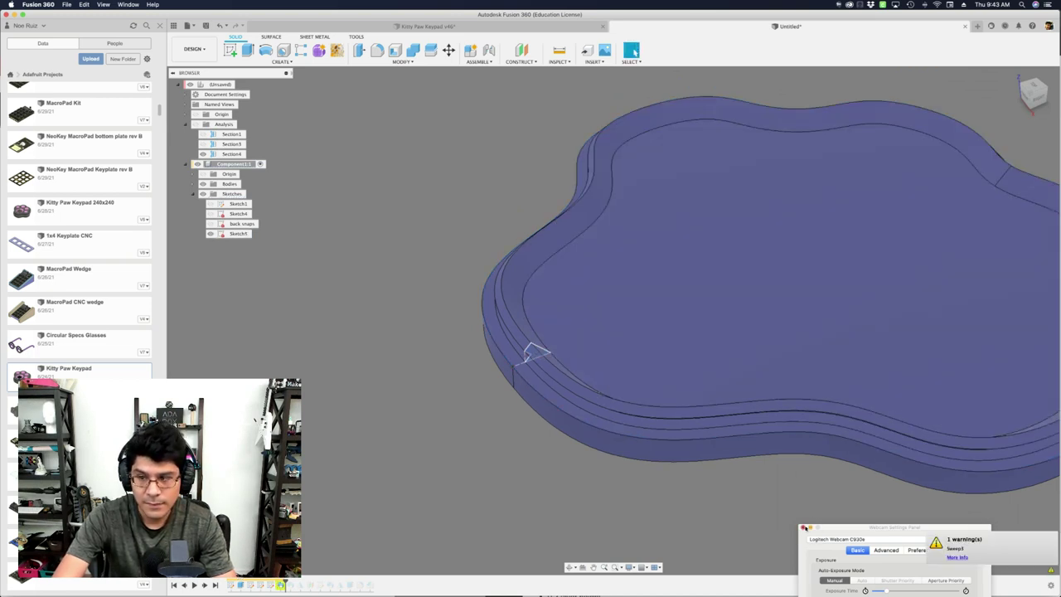
# Close the webcam settings window and read the detailed entries of the sweep's warning.
pyautogui.click(805, 528)
pyautogui.moveTo(805, 524); pyautogui.dragTo(712, 496, button='middle')
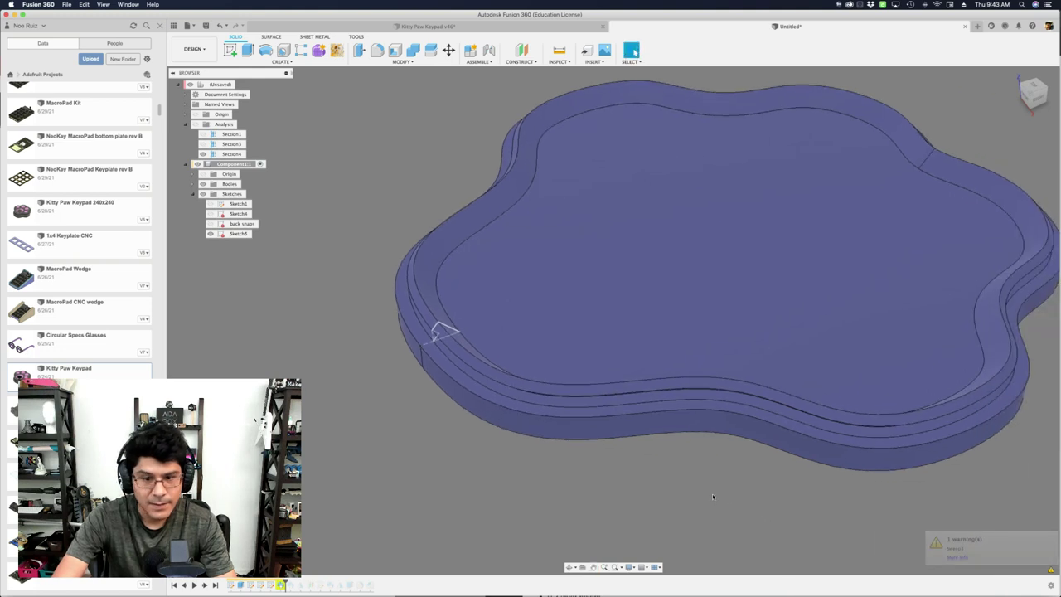
pyautogui.click(959, 556)
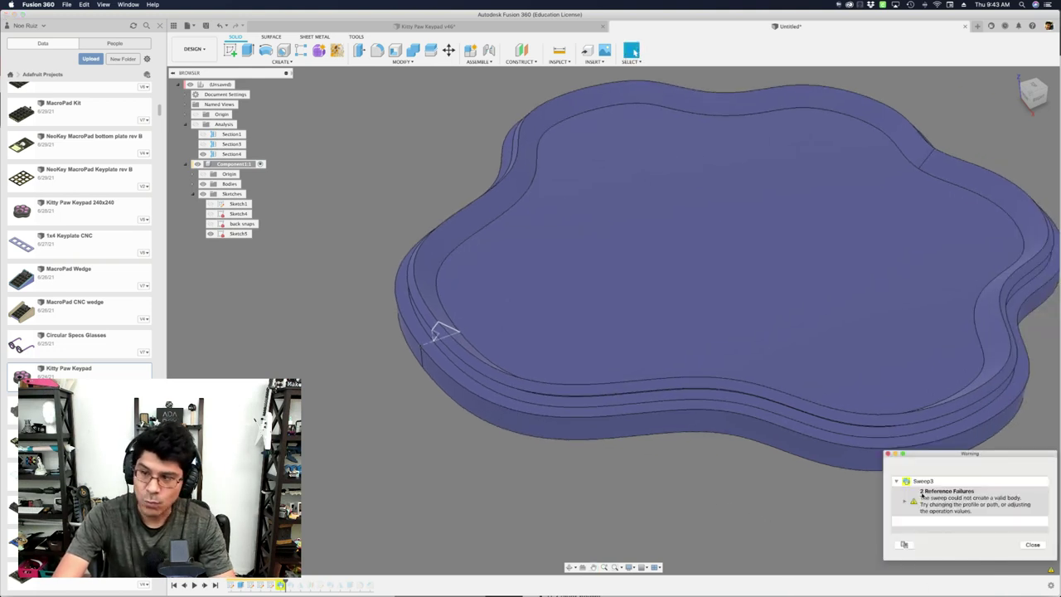
pyautogui.click(981, 500)
pyautogui.click(906, 501)
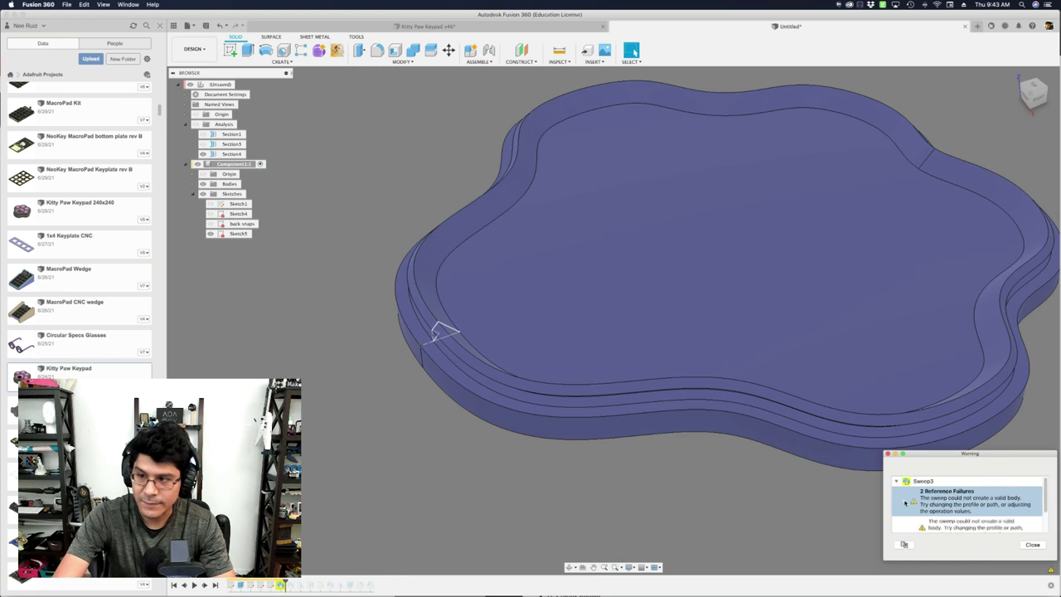
pyautogui.scroll(-3, 947, 497)
pyautogui.click(959, 504)
pyautogui.click(973, 523)
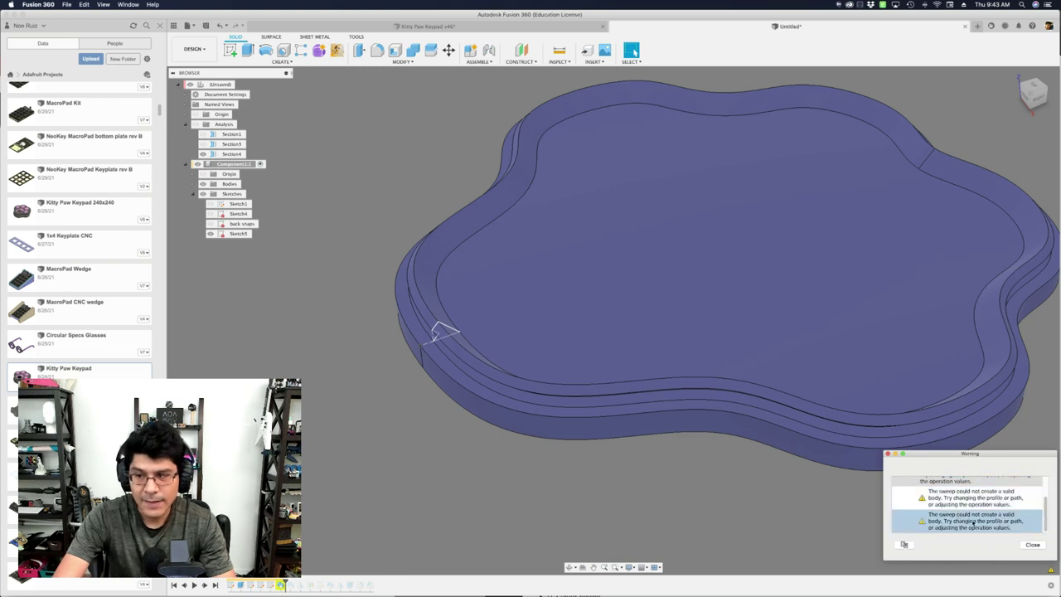
pyautogui.click(1038, 545)
# Close the warning details, set the first distance of the sweep along the paw's edge to 0, and apply the edit.
pyautogui.scroll(-3, 593, 381)
pyautogui.scroll(4, 379, 379)
pyautogui.moveTo(360, 459); pyautogui.dragTo(337, 514, button='middle')
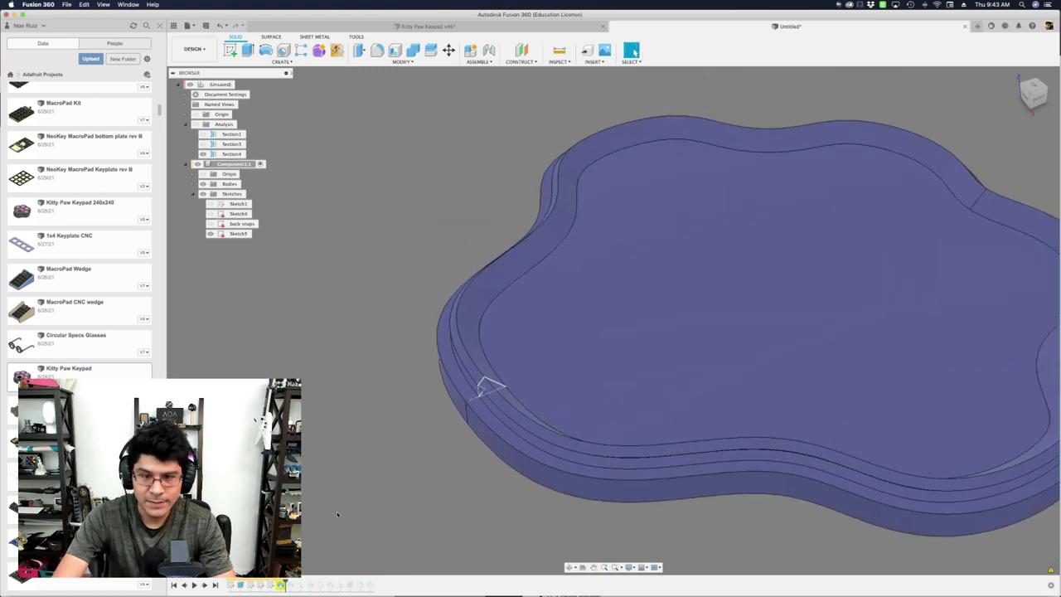
pyautogui.scroll(-5, 410, 416)
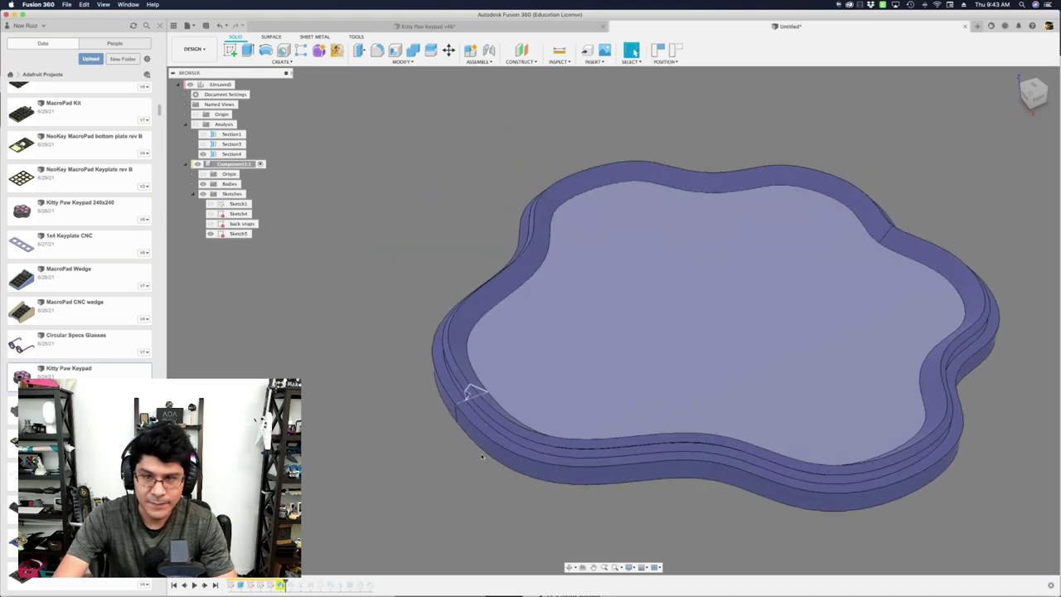
pyautogui.doubleClick(282, 586)
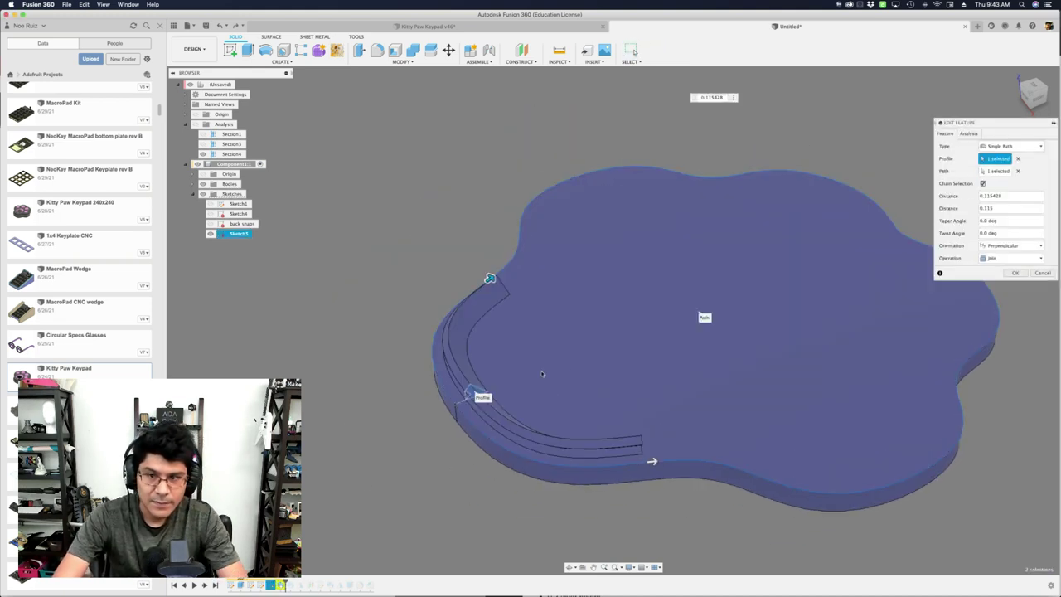
pyautogui.scroll(2, 447, 332)
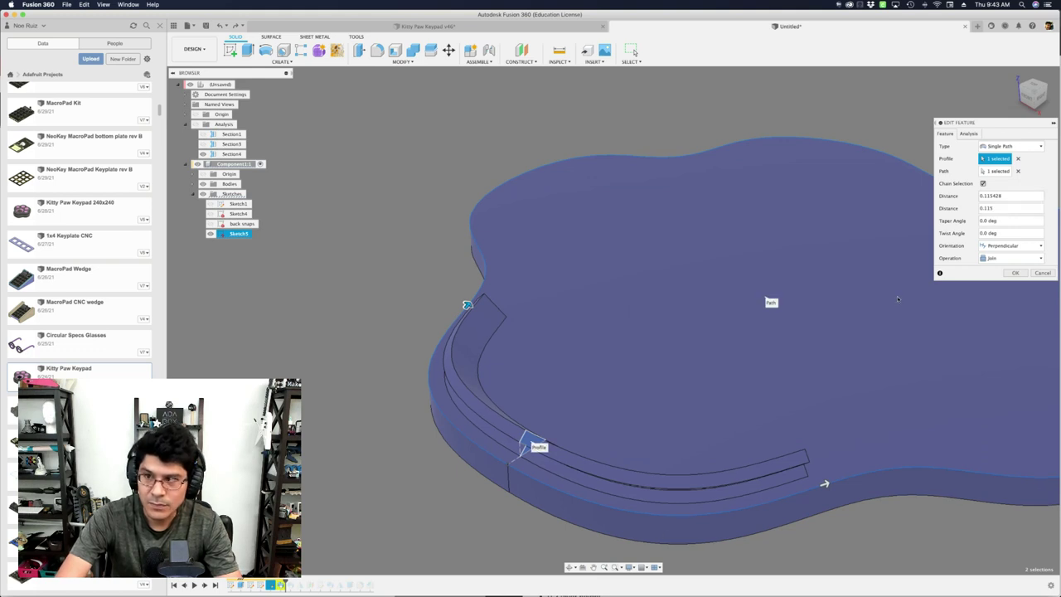
pyautogui.click(999, 196)
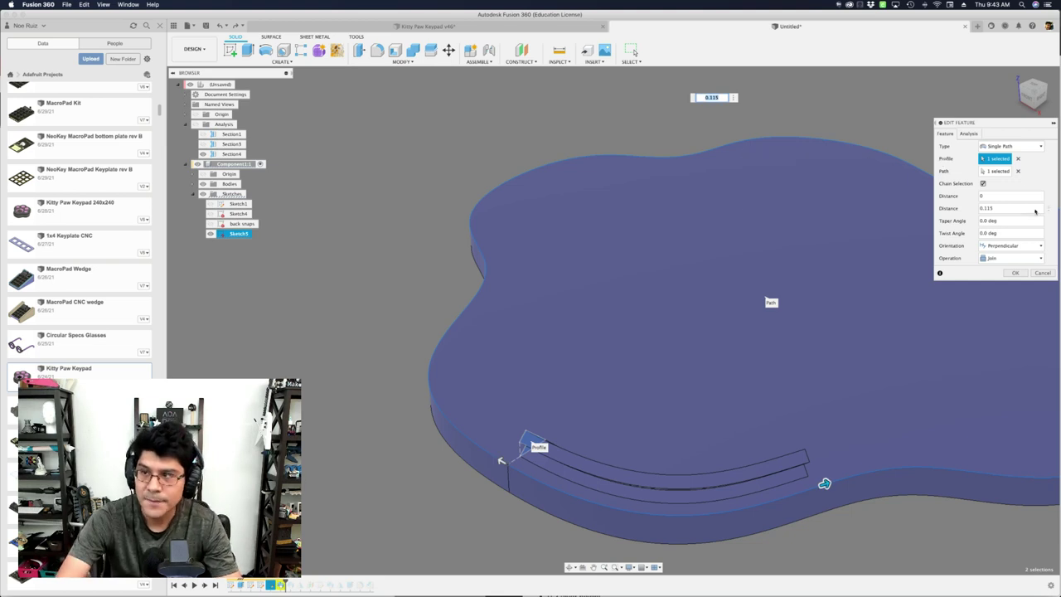
pyautogui.click(1013, 274)
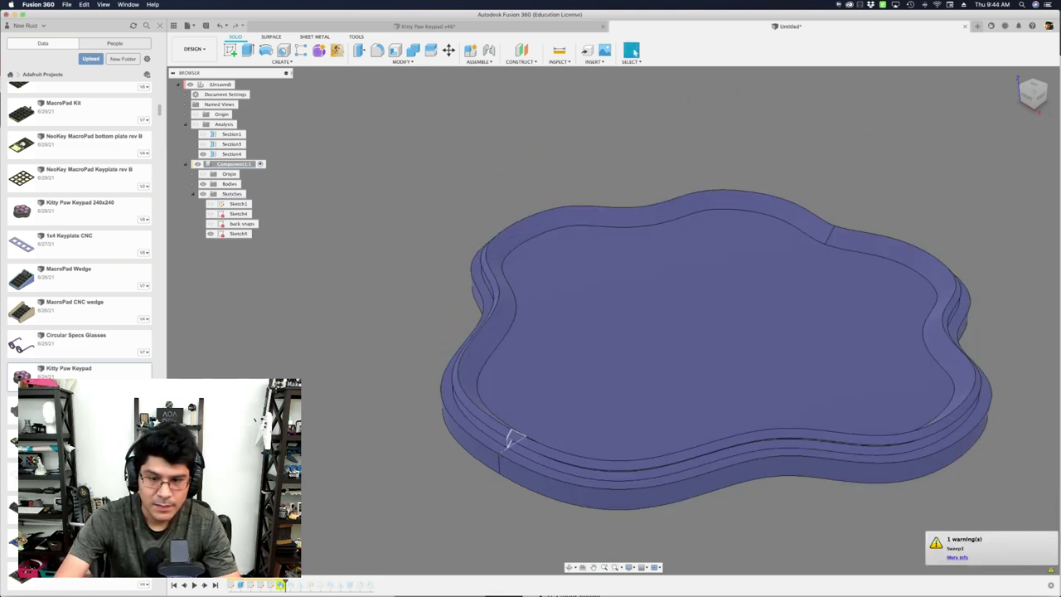
# Reopen the sweep for editing, revise its second distance while keeping the first at 0, and apply the edit.
pyautogui.doubleClick(281, 584)
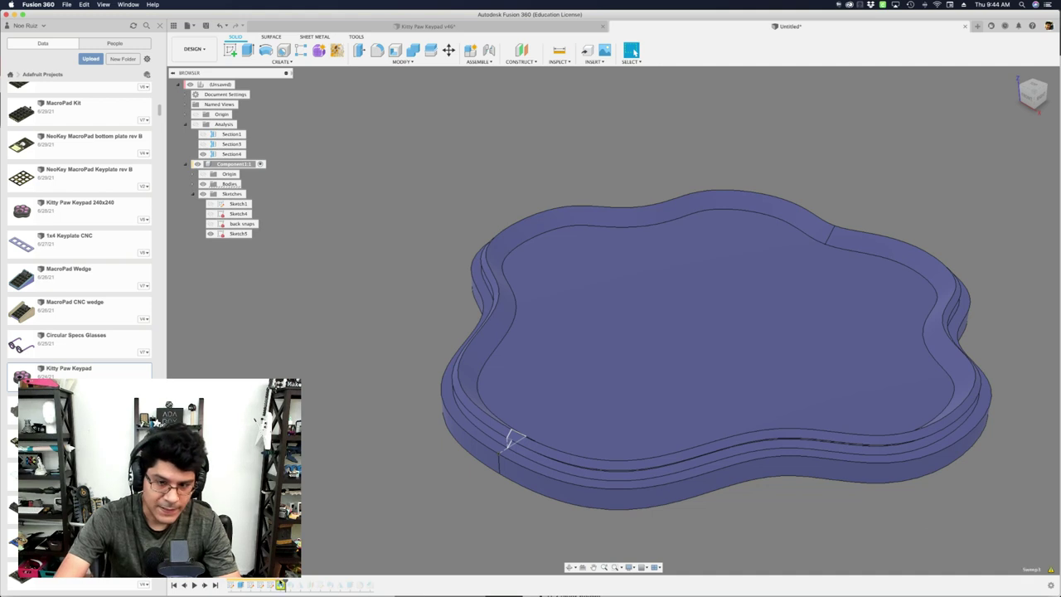
pyautogui.press('Escape')
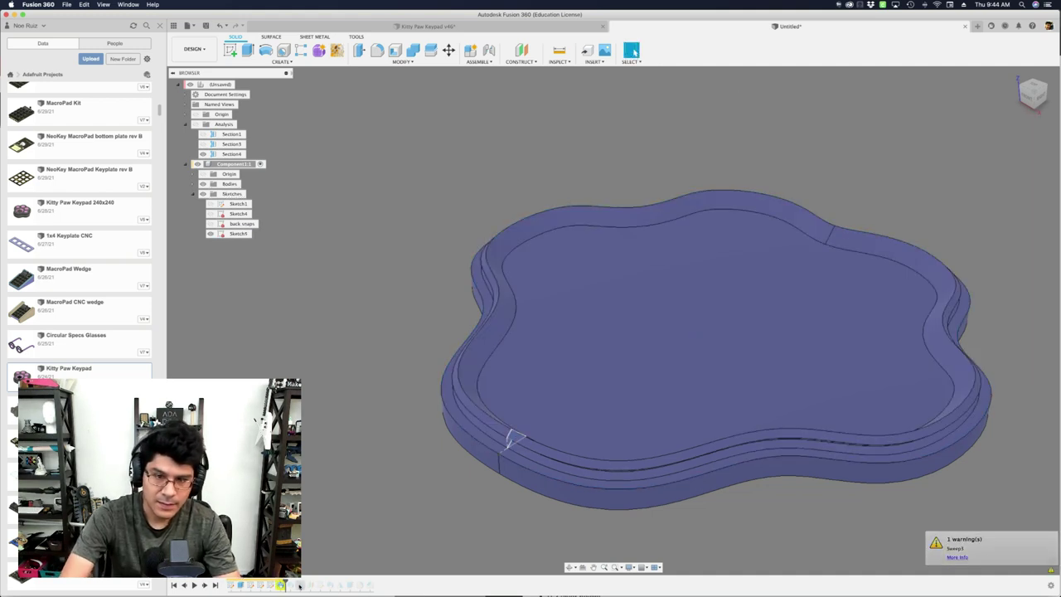
pyautogui.doubleClick(281, 584)
pyautogui.press('Escape')
pyautogui.click(634, 51)
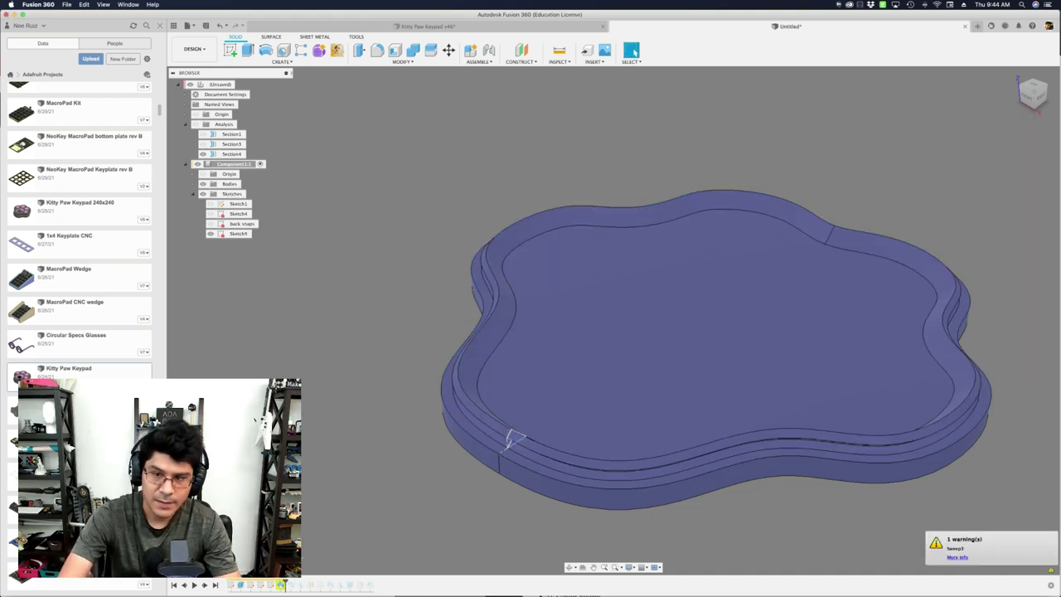
pyautogui.doubleClick(281, 585)
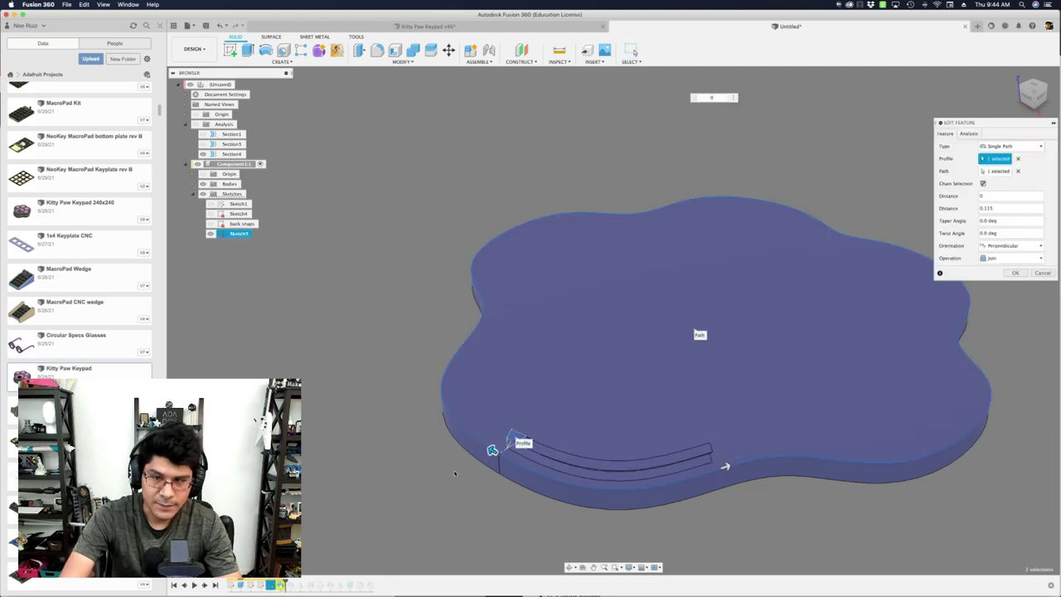
pyautogui.keyDown('shift'); pyautogui.moveTo(413, 481); pyautogui.dragTo(884, 307, button='middle'); pyautogui.keyUp('shift')
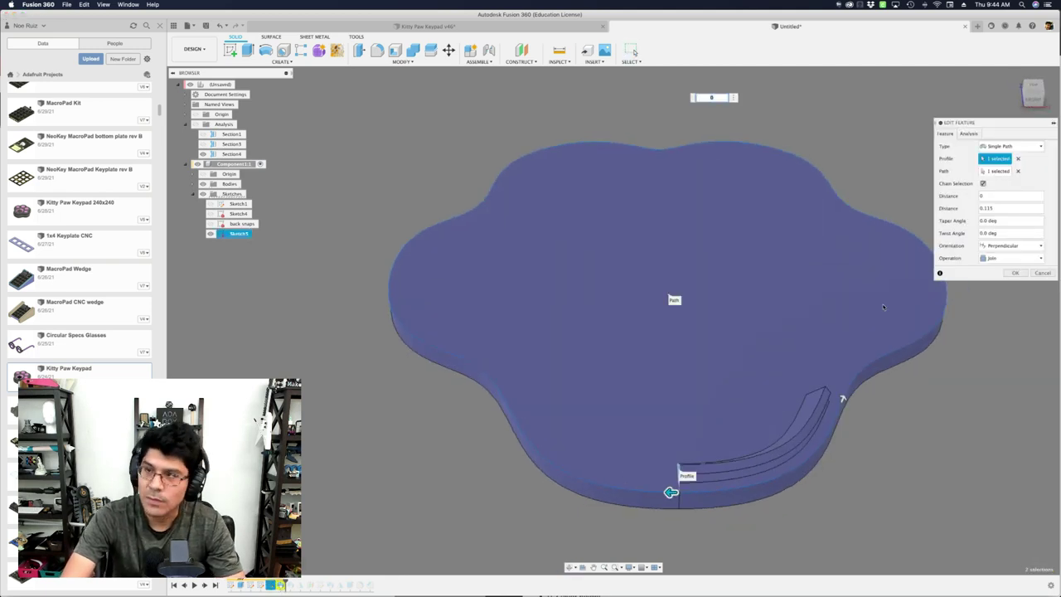
pyautogui.moveTo(1001, 209); pyautogui.dragTo(931, 197)
pyautogui.moveTo(997, 209); pyautogui.dragTo(952, 207)
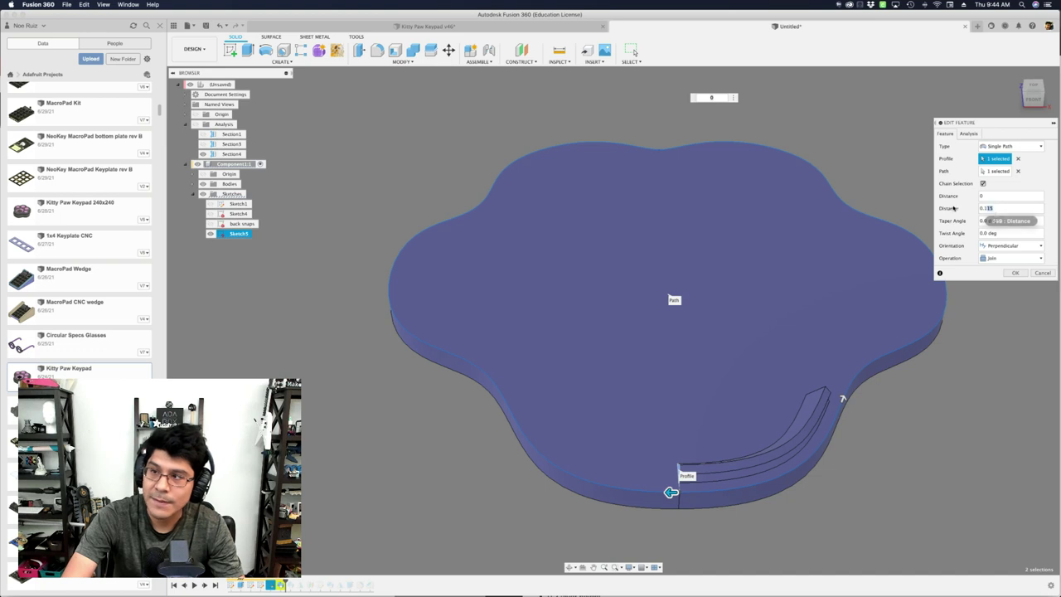
pyautogui.press('super+x')
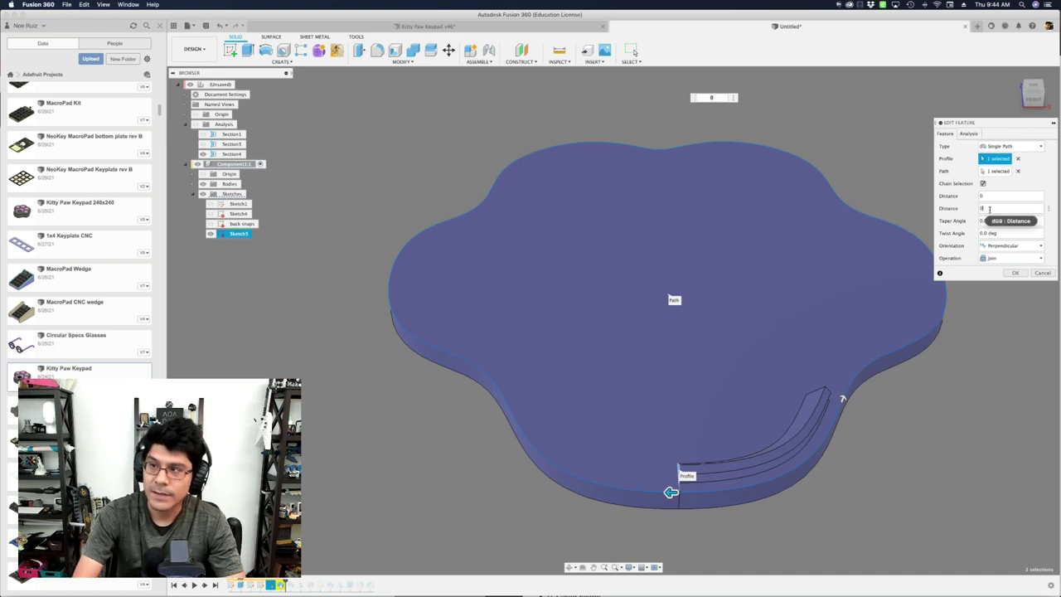
pyautogui.hotkey('shift', 'Tab')
pyautogui.press('Return')
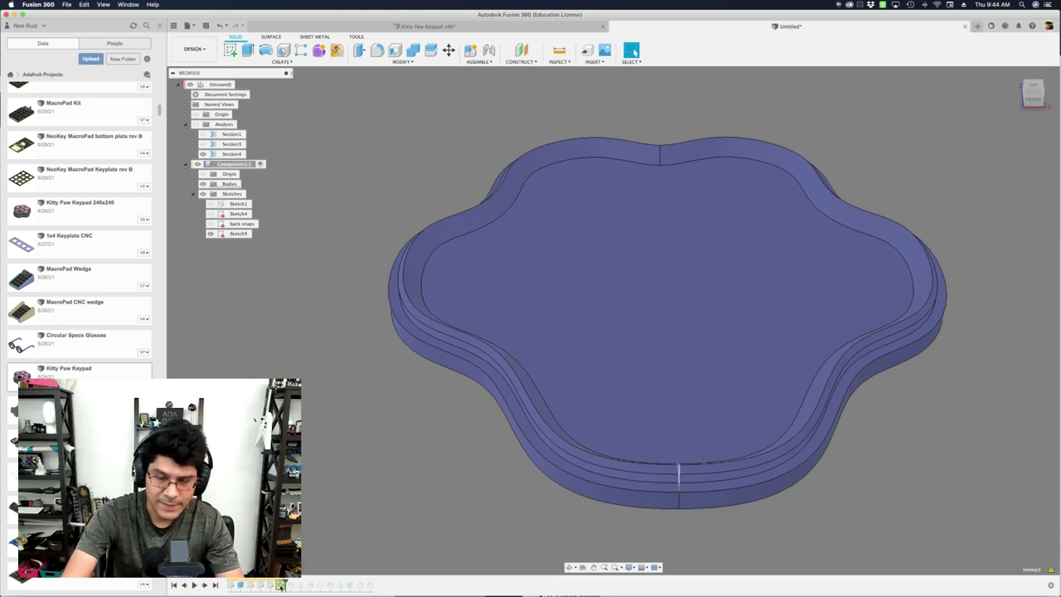
# Delete the sweep so only the paw body and the snap profile sketch are left at its edge.
pyautogui.moveTo(280, 585); pyautogui.dragTo(277, 585)
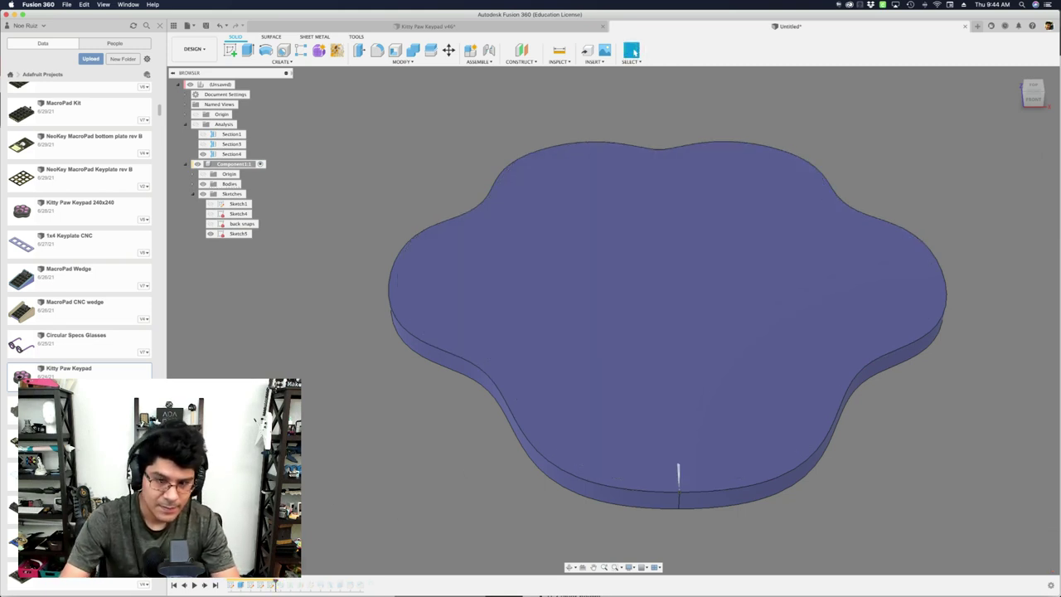
pyautogui.moveTo(647, 373)
pyautogui.keyDown('shift'); pyautogui.mouseDown(button='middle')
pyautogui.moveTo(472, 281)
pyautogui.moveTo(477, 348)
pyautogui.mouseUp(button='middle'); pyautogui.keyUp('shift')
pyautogui.scroll(2, 464, 389)
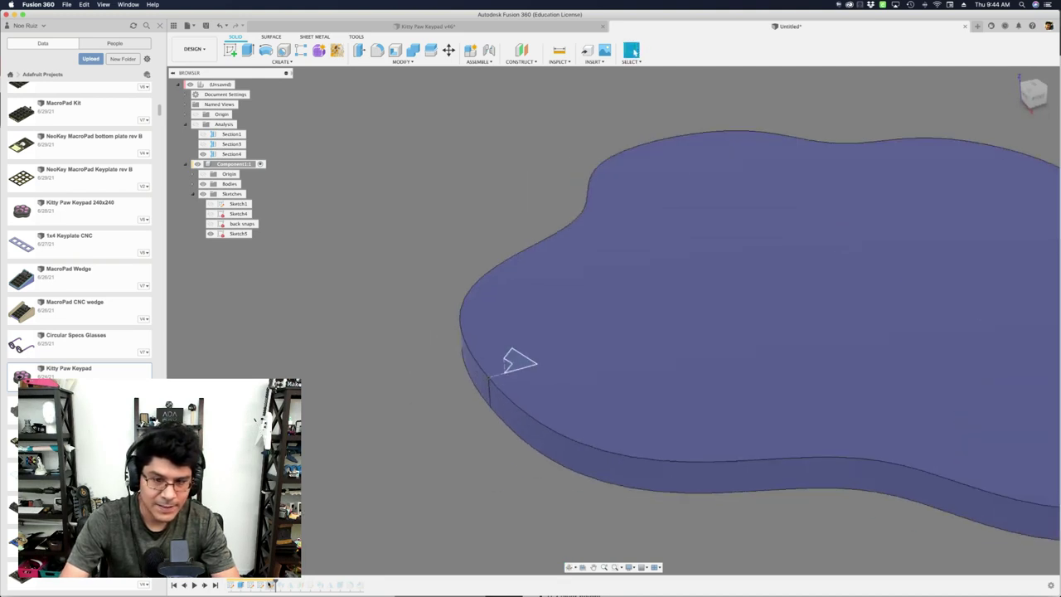
# Start a new solid Sweep using the snap sketch as the profile and the paw's upper edge as the path.
pyautogui.write('sswe')
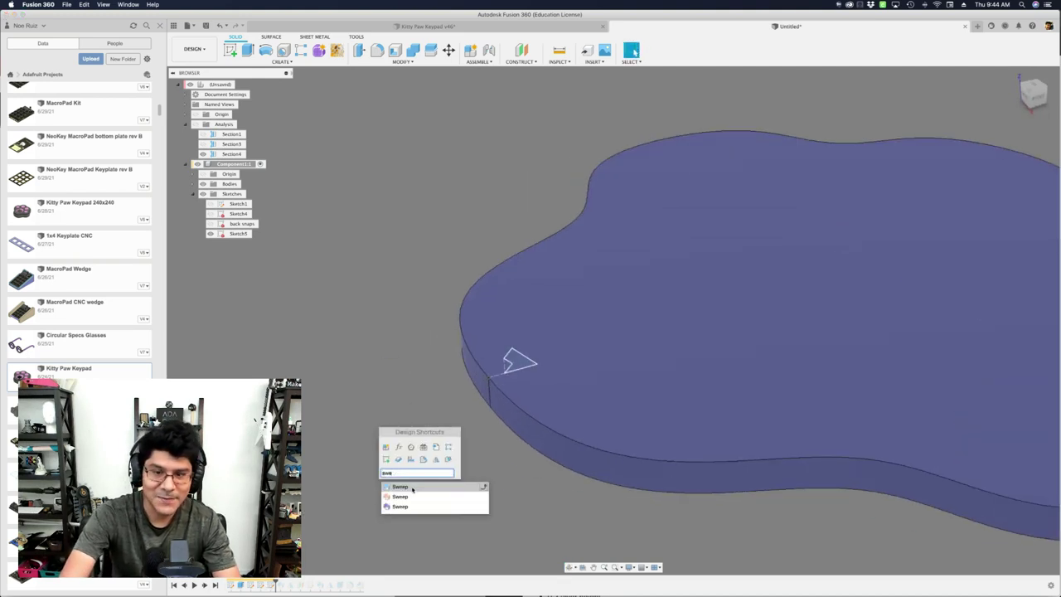
pyautogui.click(412, 488)
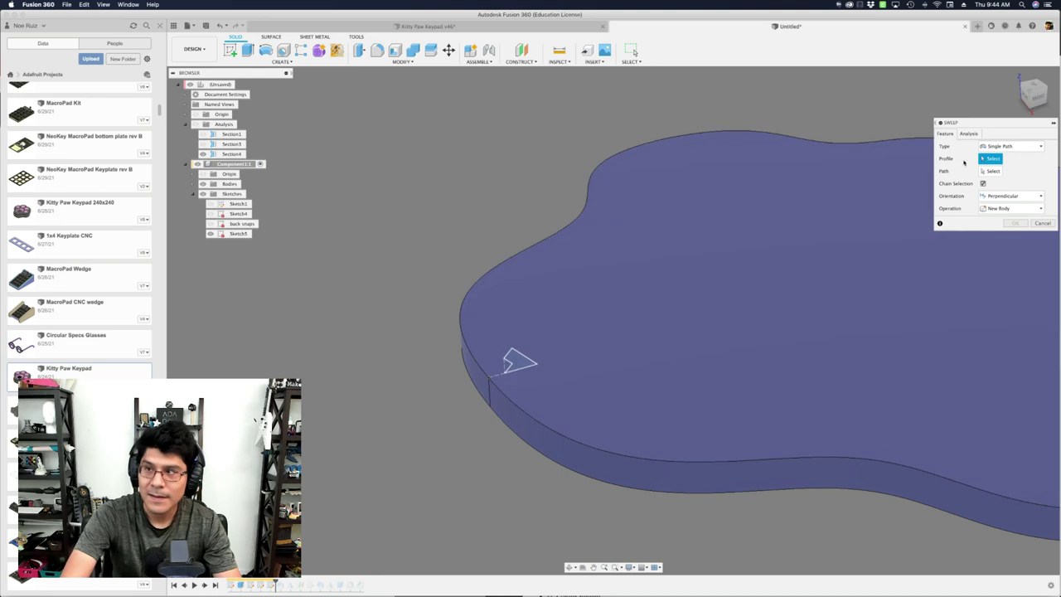
pyautogui.click(520, 362)
pyautogui.click(994, 171)
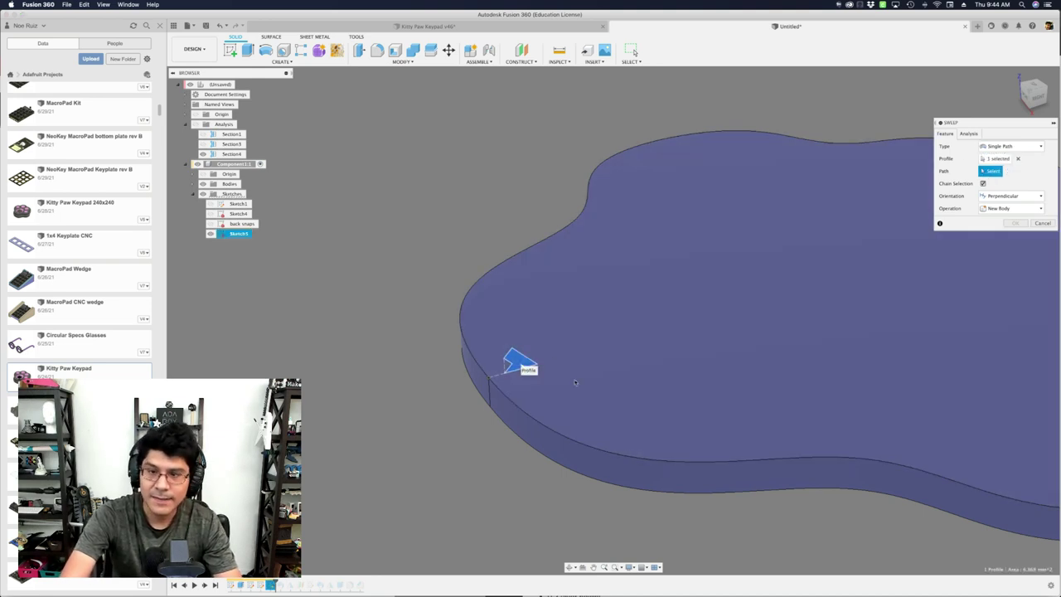
pyautogui.click(464, 339)
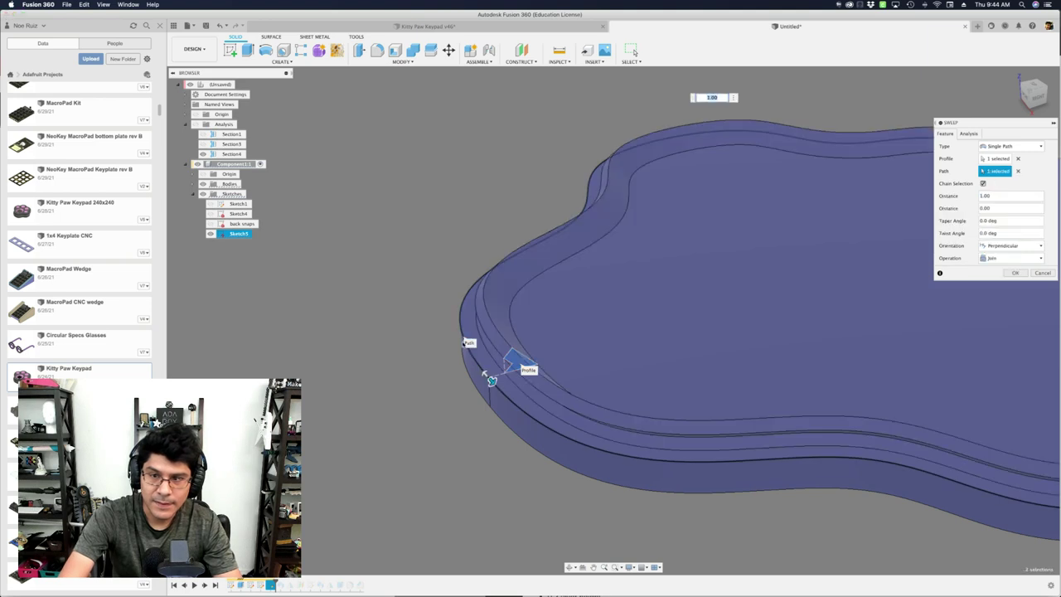
pyautogui.scroll(-3, 513, 364)
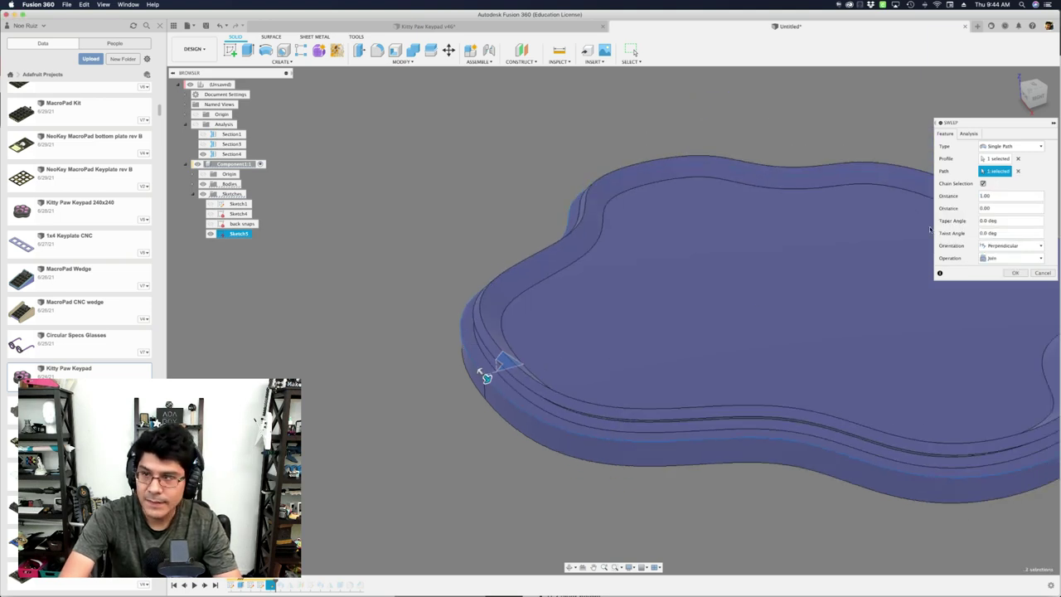
# Limit the new sweep to a first distance of 0.115 with the Join operation, and create it.
pyautogui.click(989, 196)
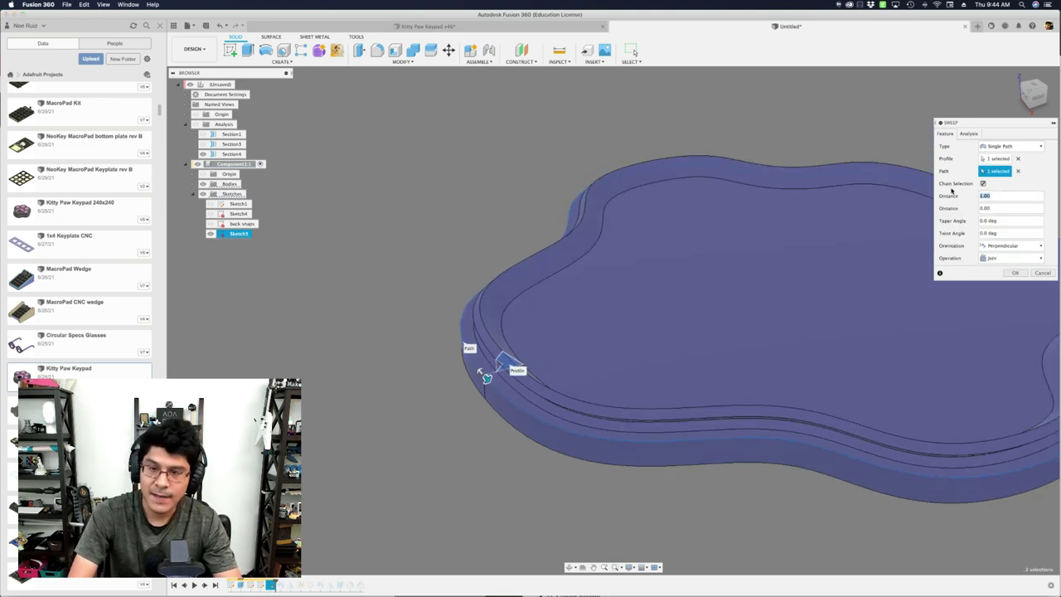
pyautogui.write('0.115')
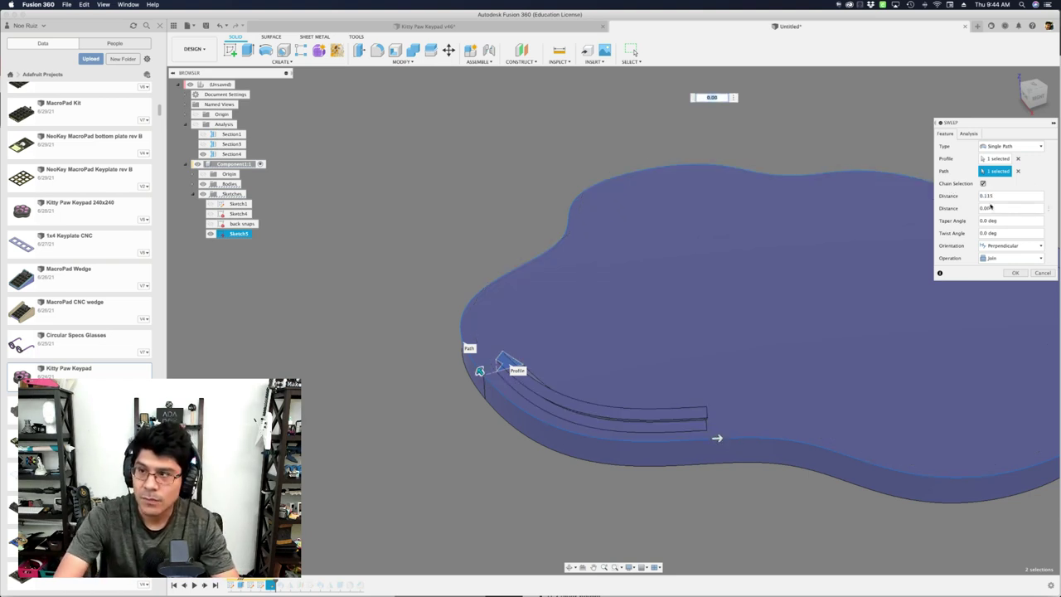
pyautogui.keyDown('shift'); pyautogui.moveTo(534, 346); pyautogui.dragTo(635, 371, button='middle'); pyautogui.keyUp('shift')
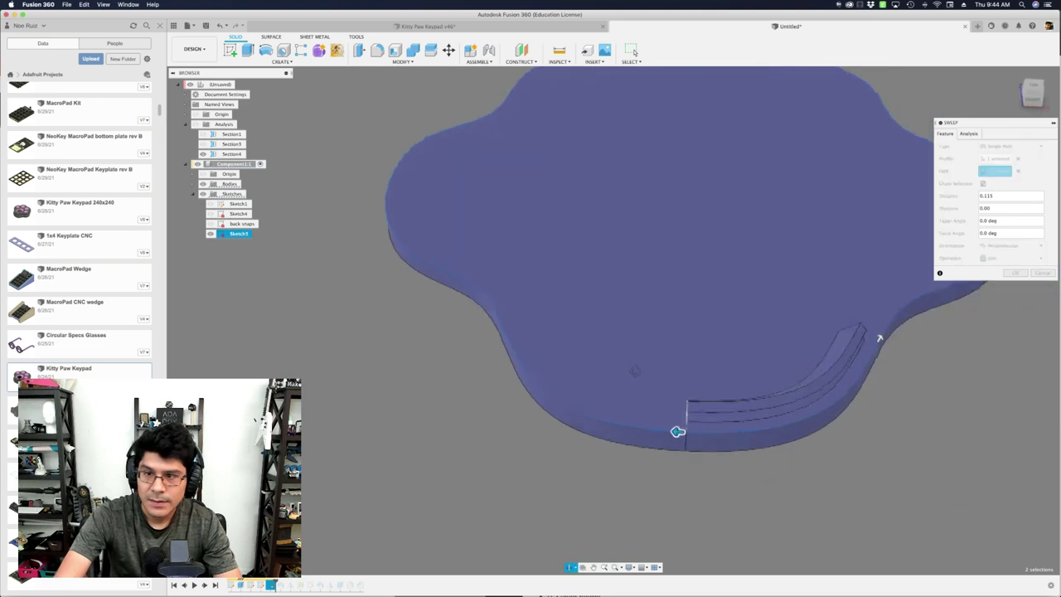
pyautogui.keyDown('shift'); pyautogui.moveTo(880, 337); pyautogui.dragTo(780, 331, button='middle'); pyautogui.keyUp('shift')
pyautogui.click(1015, 273)
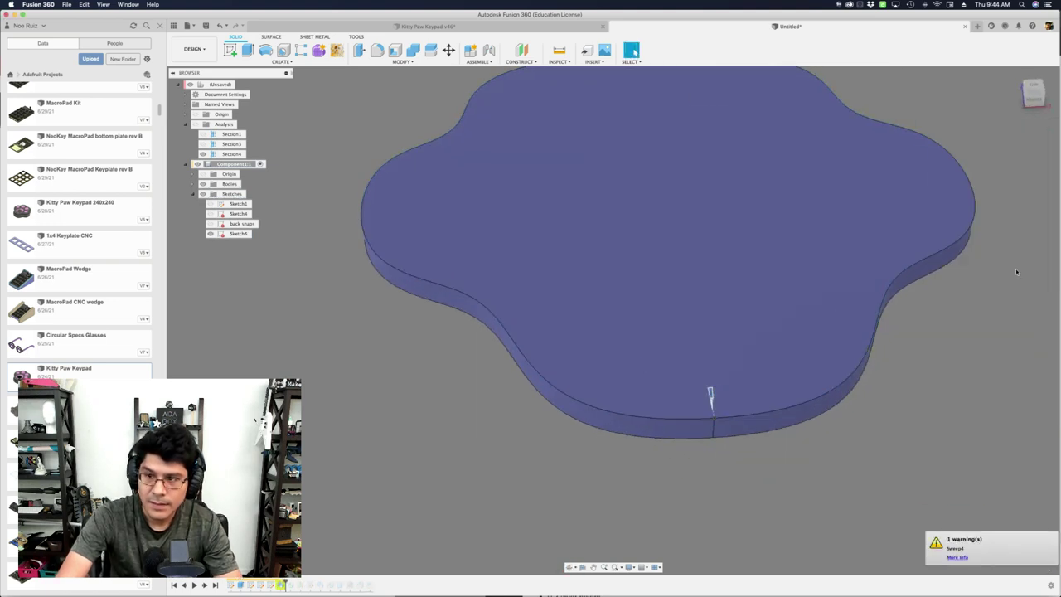
# Edit the new sweep so it also extends about 0.027 along the edge on the profile's other side.
pyautogui.keyDown('shift'); pyautogui.moveTo(1015, 273); pyautogui.dragTo(847, 417, button='middle'); pyautogui.keyUp('shift')
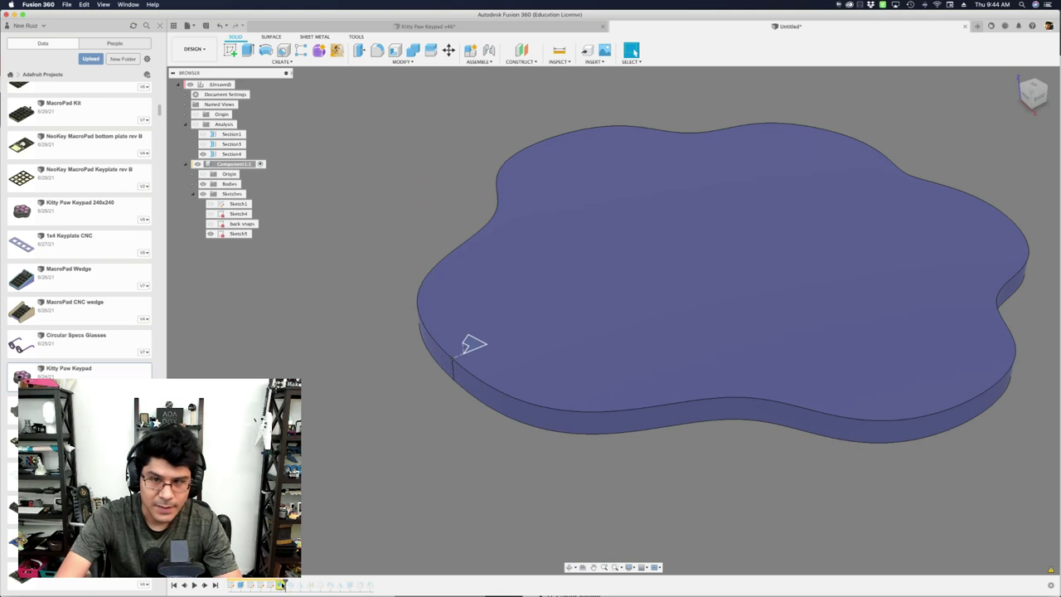
pyautogui.doubleClick(281, 585)
pyautogui.keyDown('shift'); pyautogui.moveTo(456, 451); pyautogui.dragTo(506, 445, button='middle'); pyautogui.keyUp('shift')
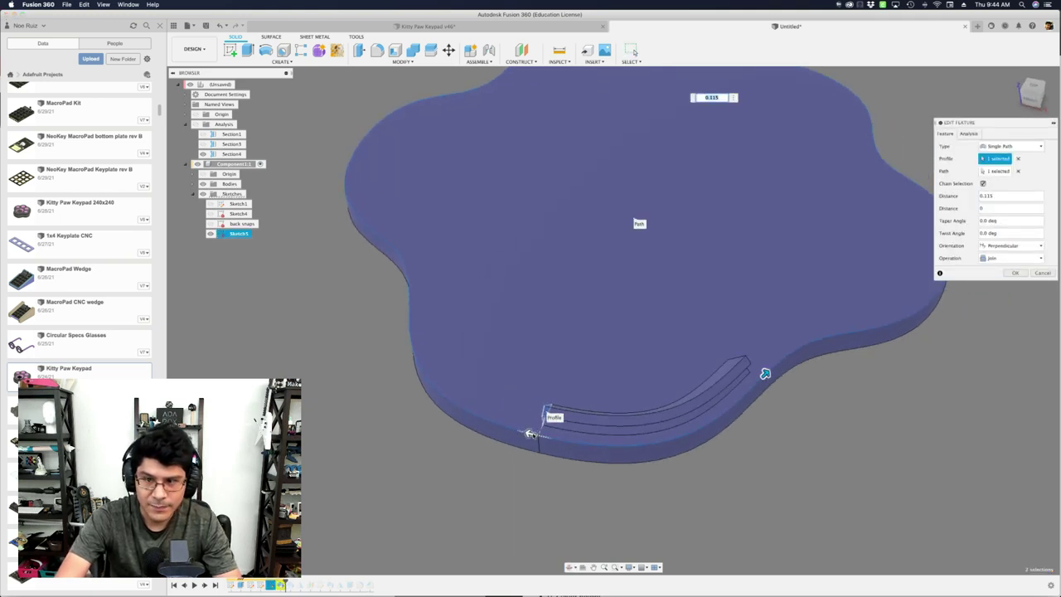
pyautogui.press('Return')
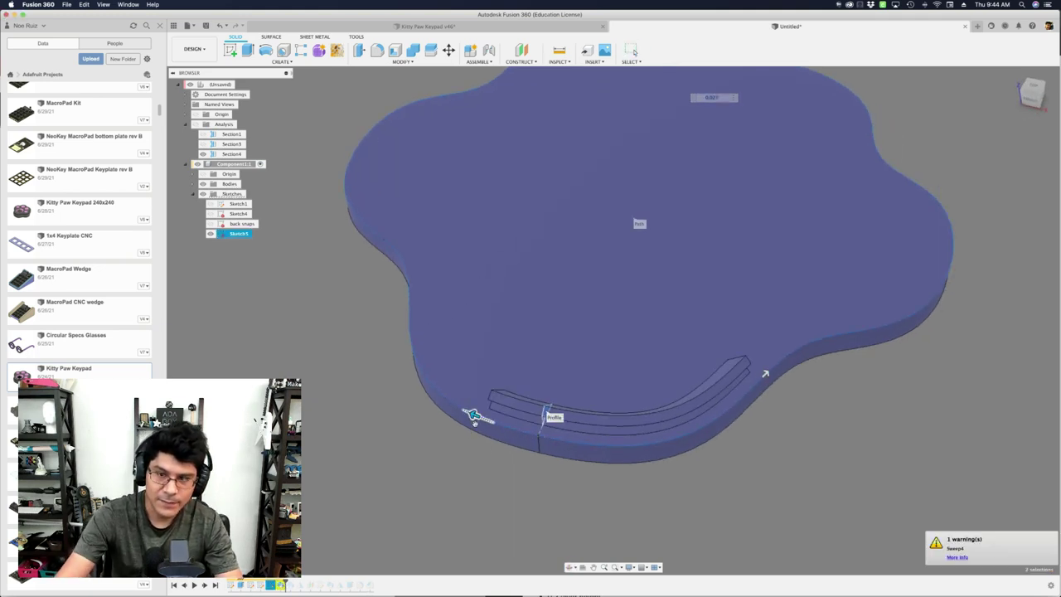
# Try shortening the sweep's first side to about 0.02 and lengthening its other side, and delete the sweep.
pyautogui.doubleClick(282, 586)
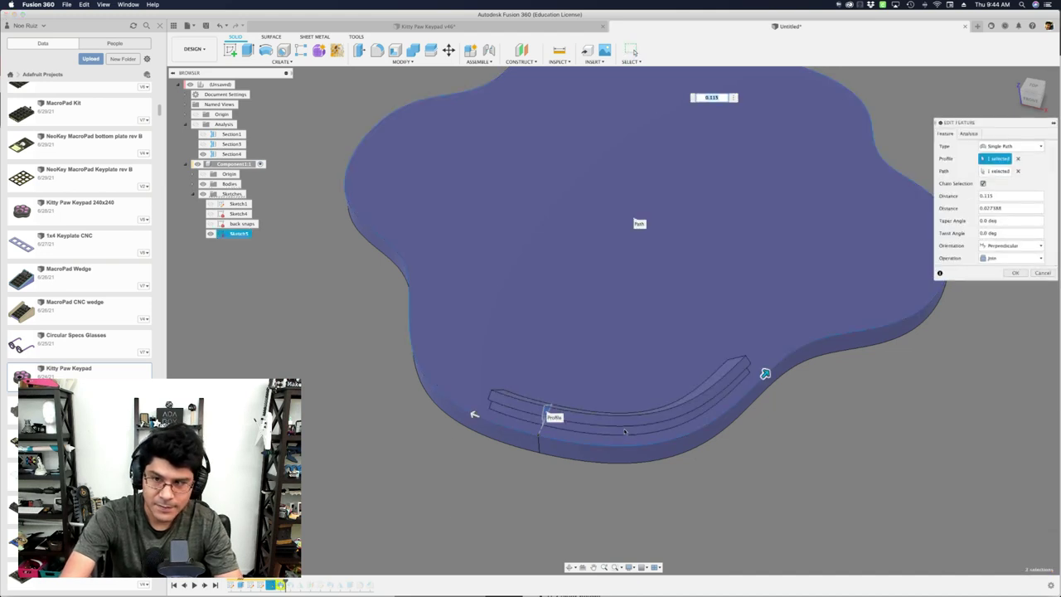
pyautogui.moveTo(752, 379); pyautogui.dragTo(545, 450)
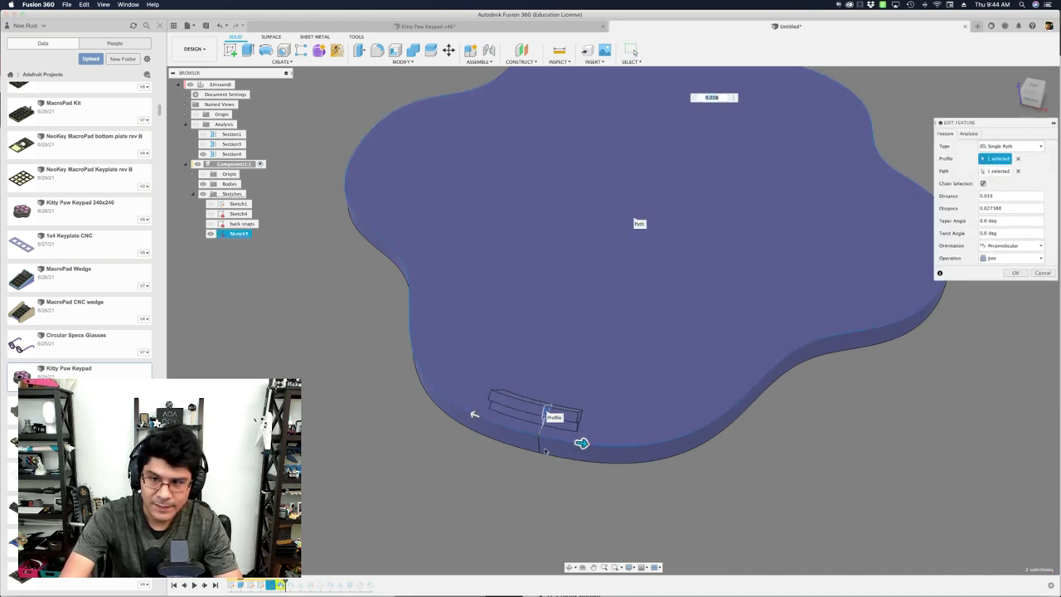
pyautogui.press('Return')
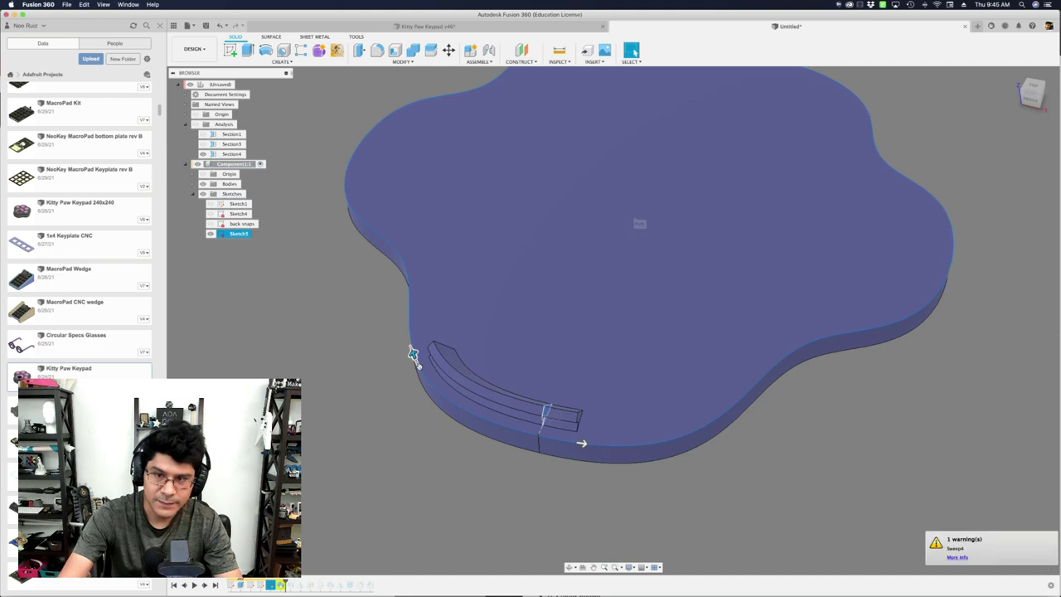
pyautogui.keyDown('shift'); pyautogui.moveTo(349, 517); pyautogui.dragTo(464, 505, button='middle'); pyautogui.keyUp('shift')
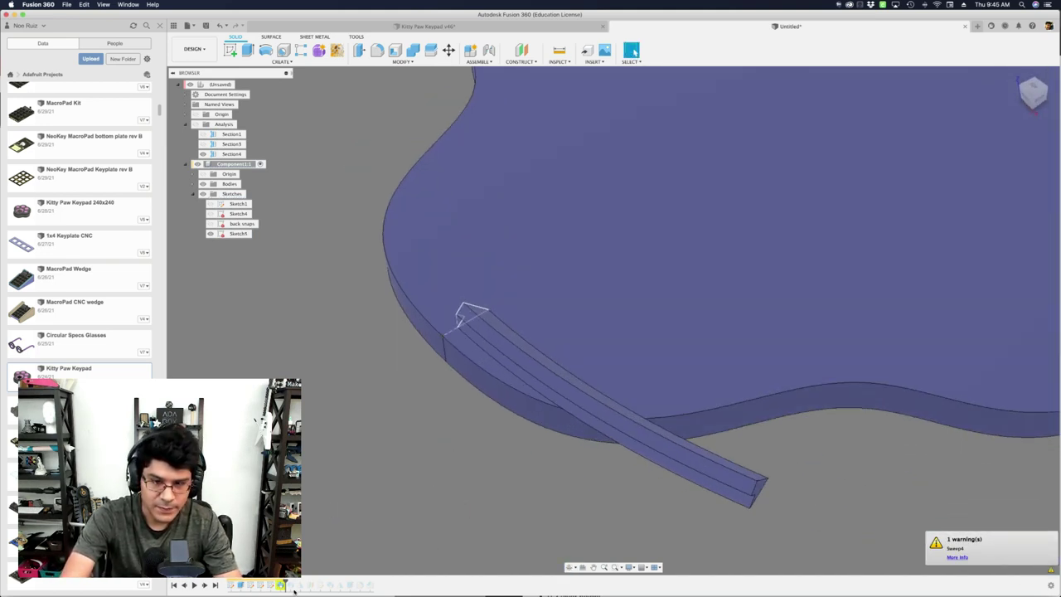
pyautogui.moveTo(282, 585); pyautogui.dragTo(277, 585)
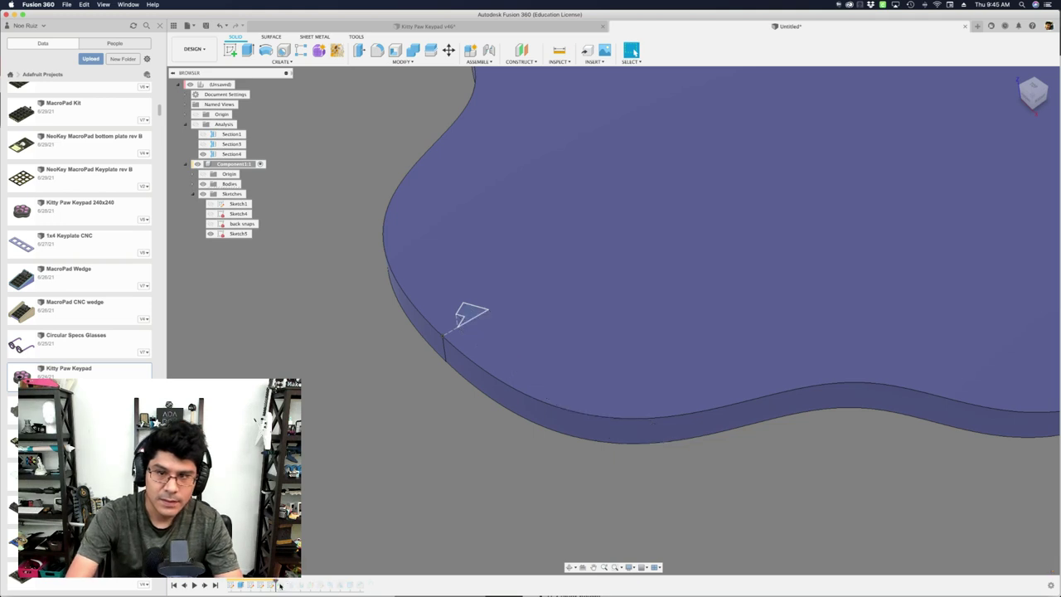
# Start a new Sweep with the snap sketch as the profile and the paw body's lower edge as the path.
pyautogui.scroll(-3, 184, 504)
pyautogui.press('s')
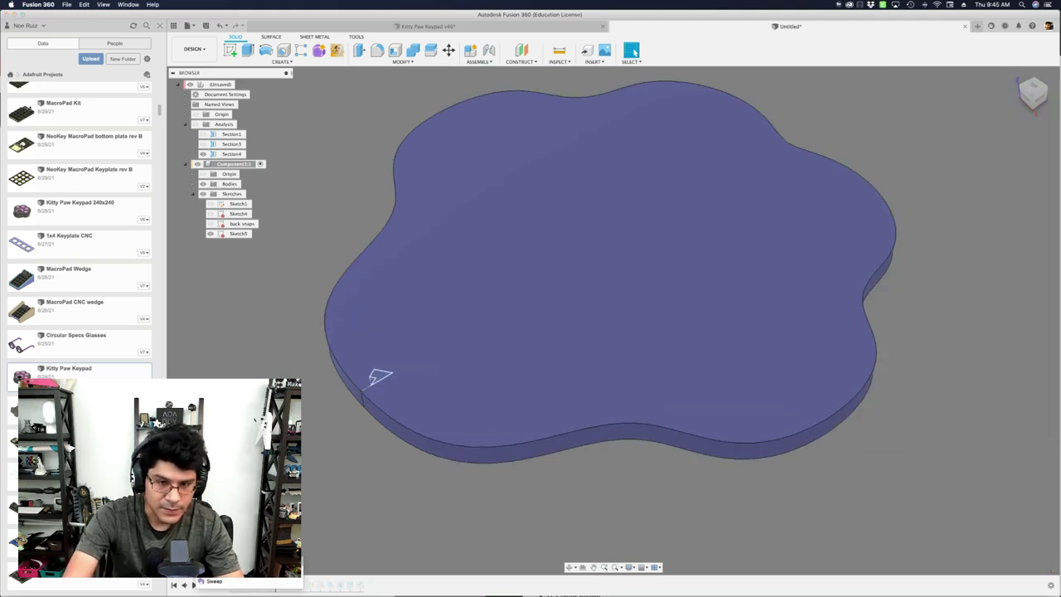
pyautogui.scroll(3, 380, 375)
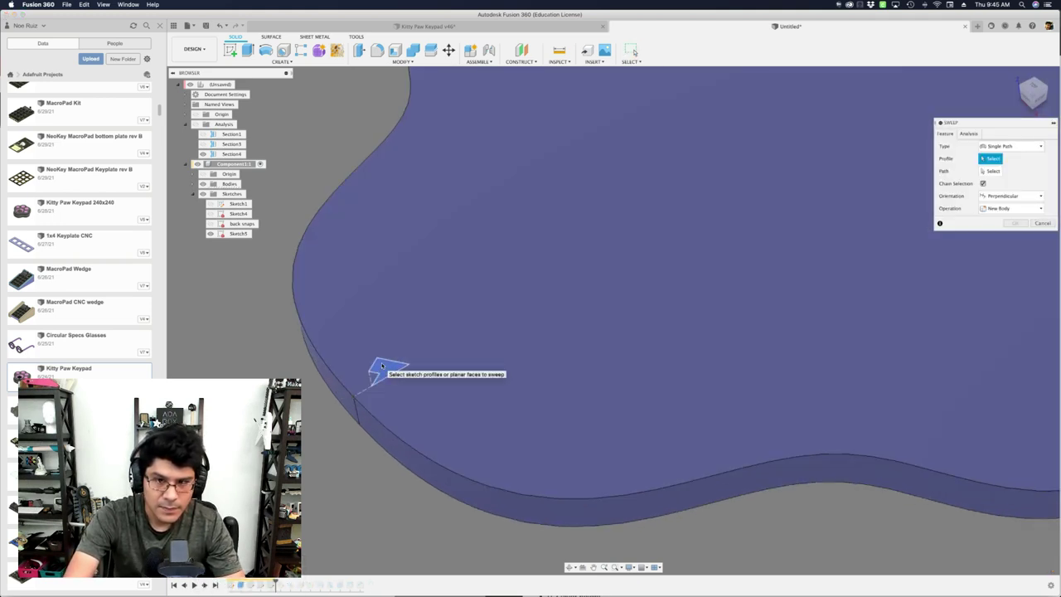
pyautogui.click(381, 366)
pyautogui.scroll(-2, 386, 366)
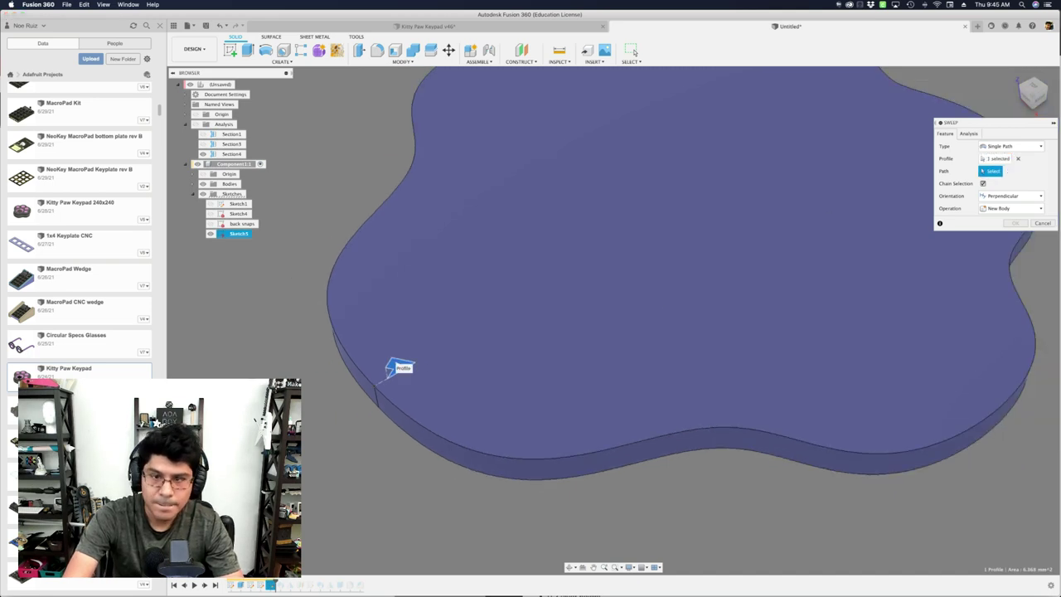
pyautogui.click(366, 392)
pyautogui.scroll(-3, 349, 420)
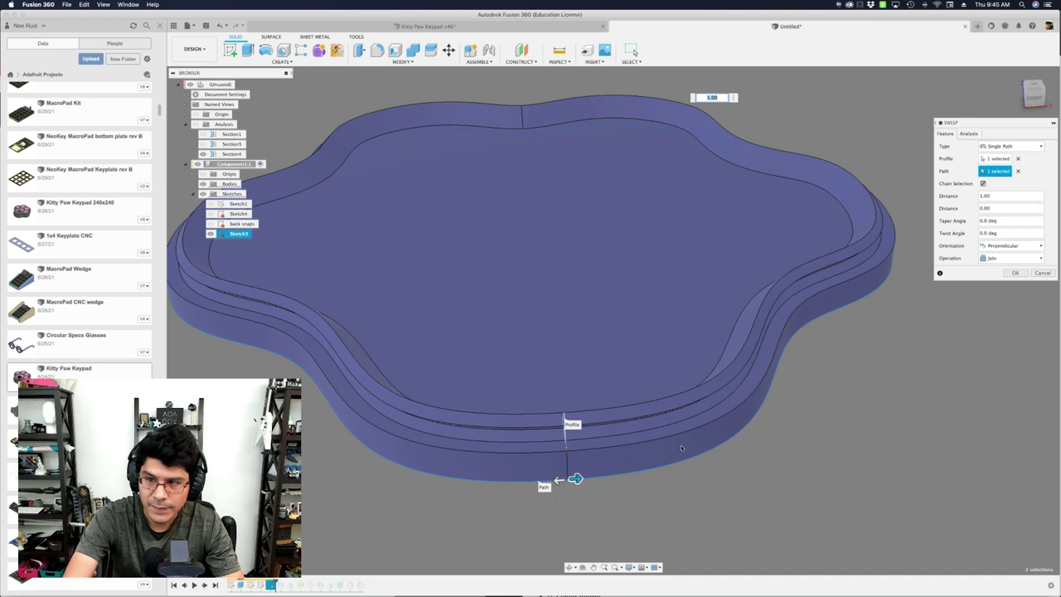
# Set the sweep's first distance to 0.115 with the Join operation and create it.
pyautogui.doubleClick(995, 200)
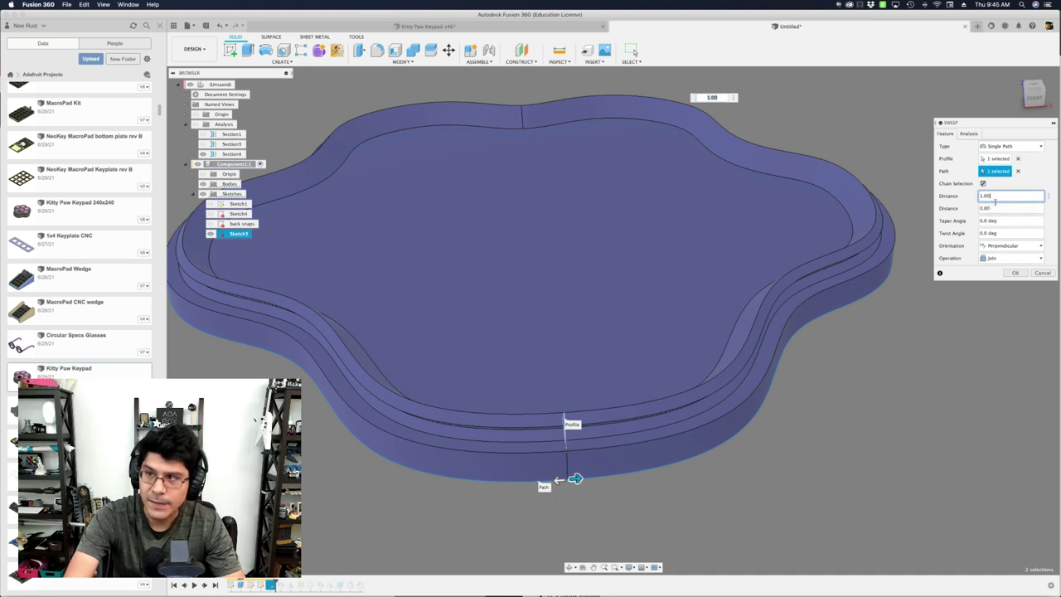
pyautogui.write('0.115')
pyautogui.press('Tab')
pyautogui.press('Return')
pyautogui.press('Escape')
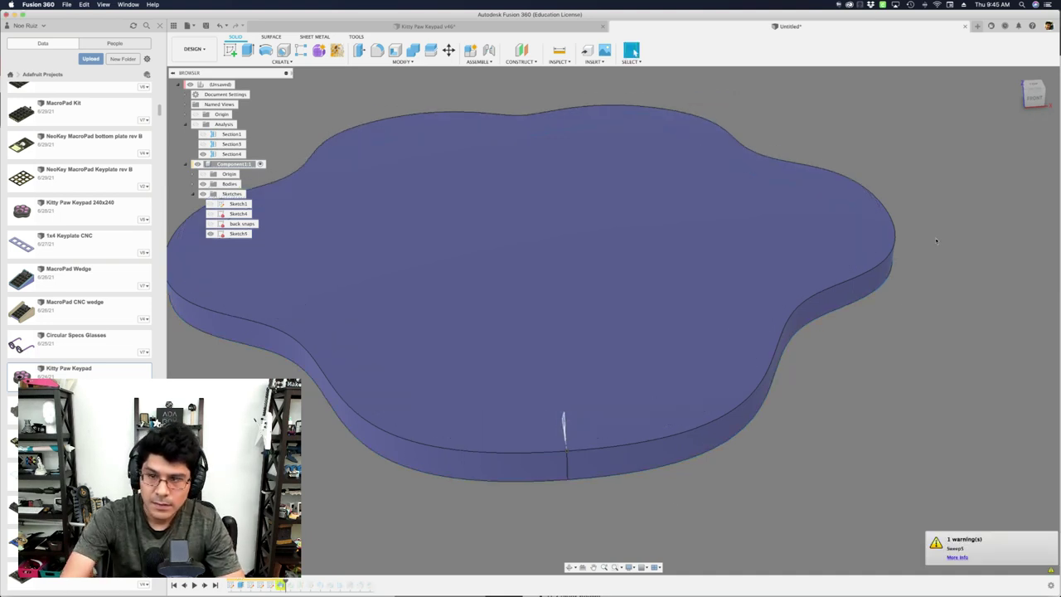
pyautogui.keyDown('shift'); pyautogui.moveTo(962, 308); pyautogui.dragTo(931, 312, button='middle'); pyautogui.keyUp('shift')
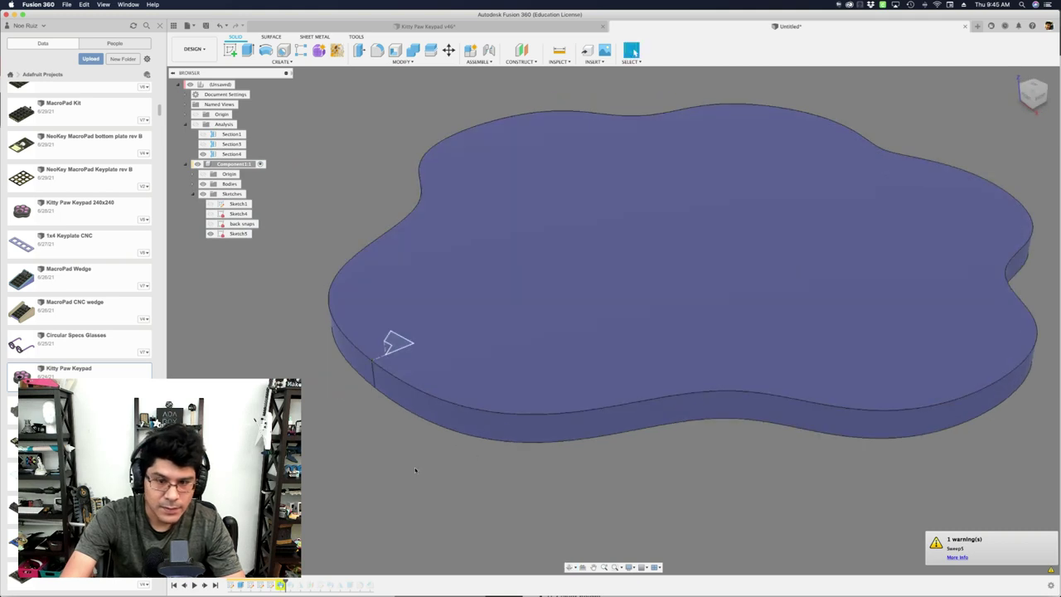
# Edit the sweep to replace its path with the paw's outer edge on one side of the profile, with chain selection off.
pyautogui.doubleClick(281, 584)
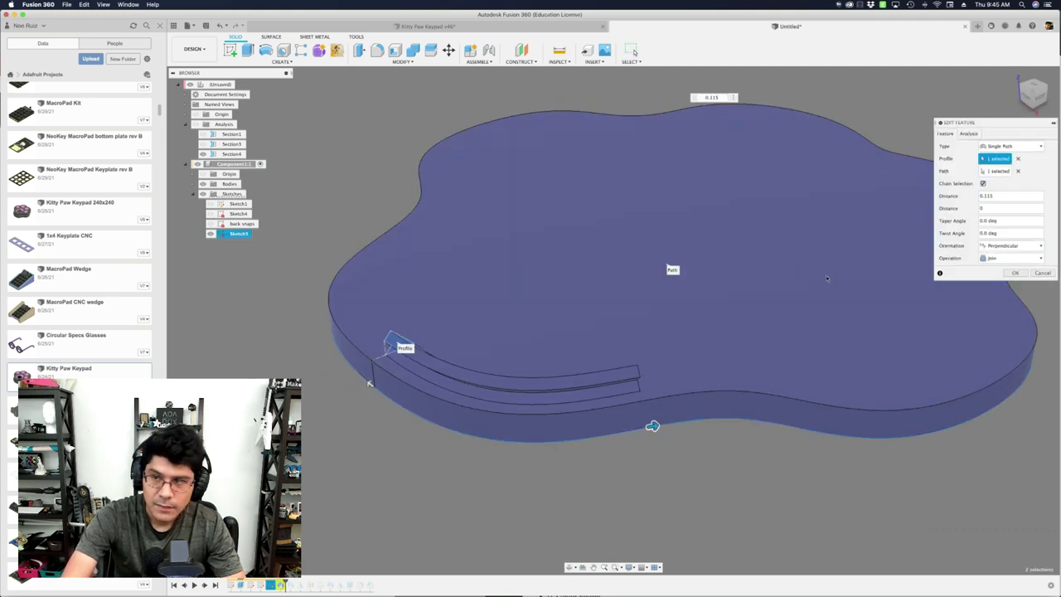
pyautogui.click(1018, 171)
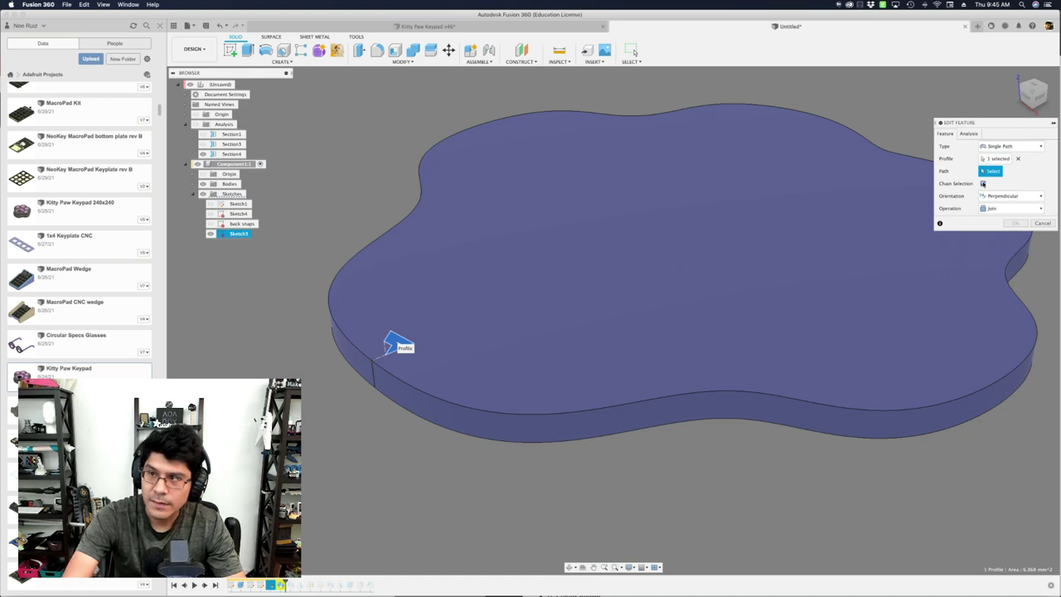
pyautogui.click(363, 352)
pyautogui.keyDown('shift'); pyautogui.moveTo(311, 436); pyautogui.dragTo(331, 439, button='middle'); pyautogui.keyUp('shift')
pyautogui.scroll(-5, 379, 253)
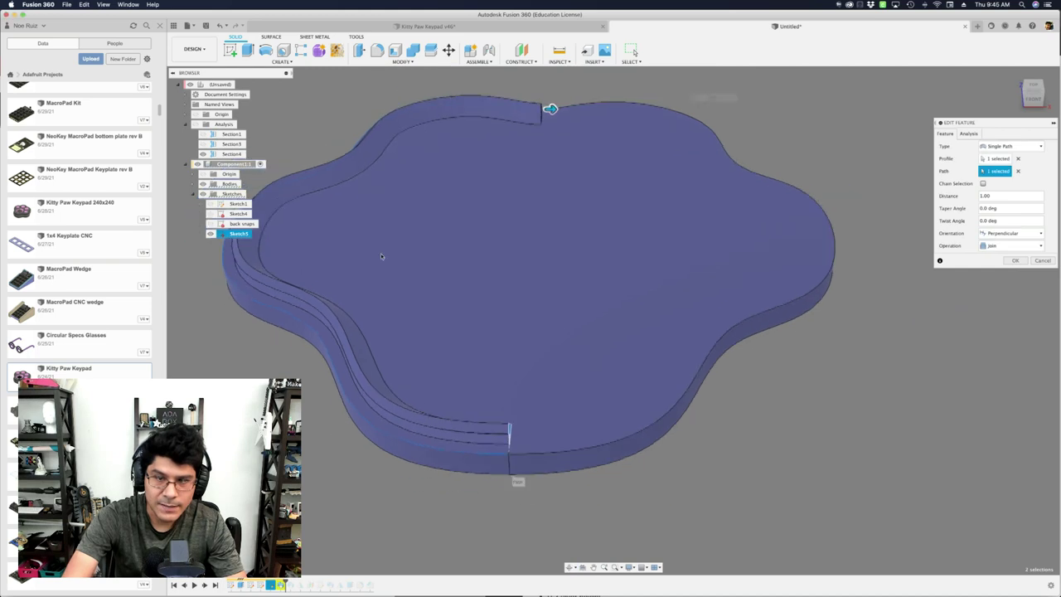
pyautogui.moveTo(466, 469); pyautogui.dragTo(552, 520, button='middle')
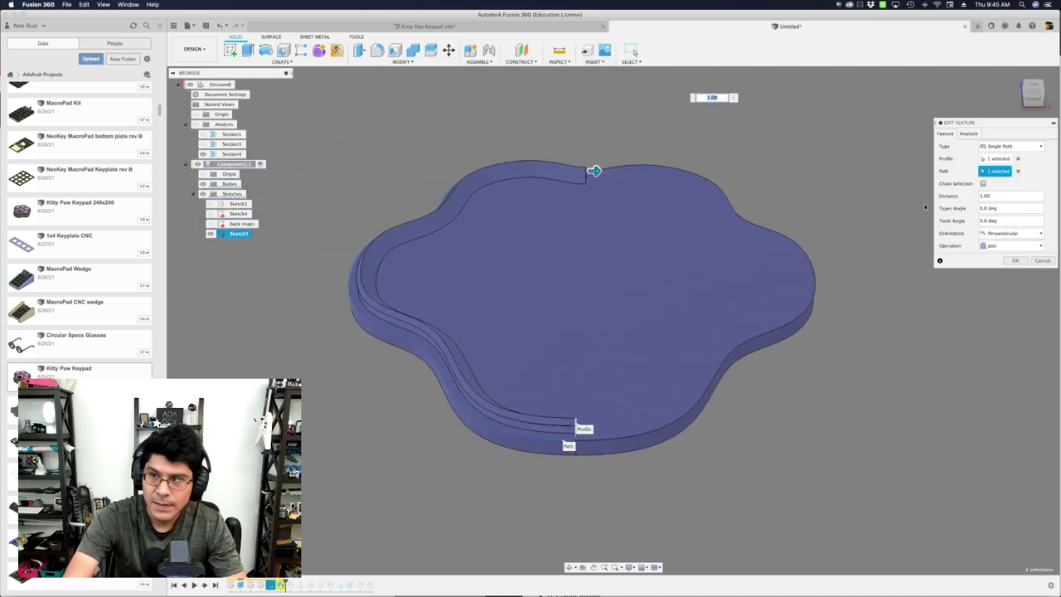
# Set the sweep's distance along the new path to 0.2 and apply the edit.
pyautogui.moveTo(997, 196); pyautogui.dragTo(940, 190)
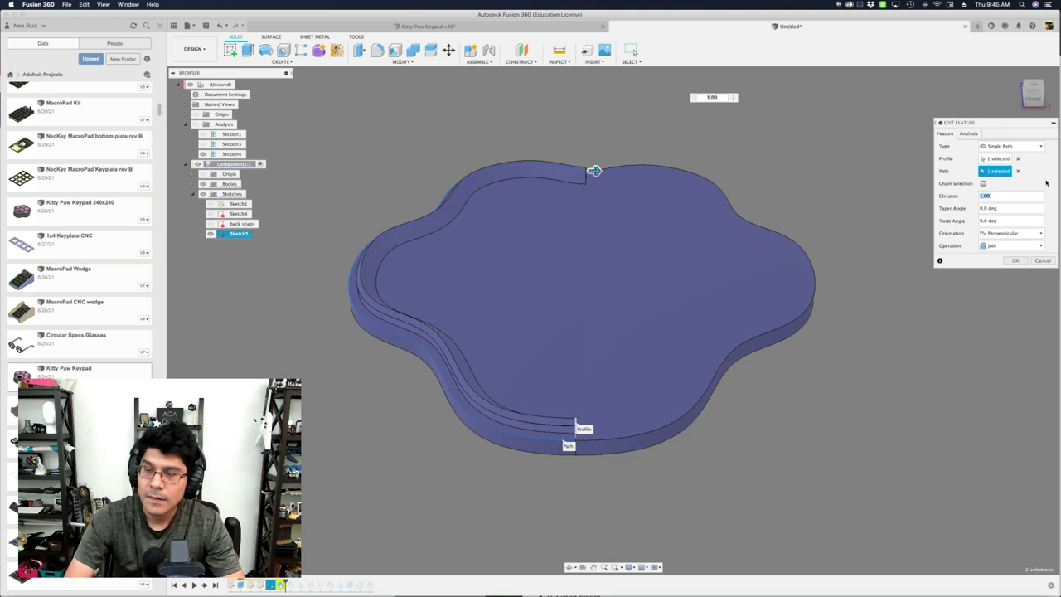
pyautogui.write('0.1')
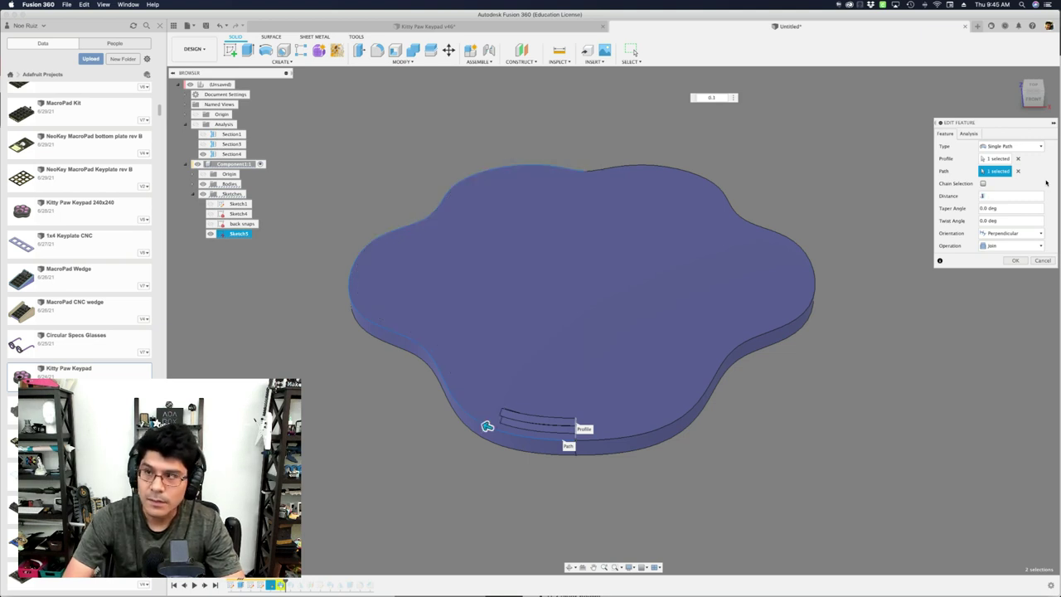
pyautogui.press('Return')
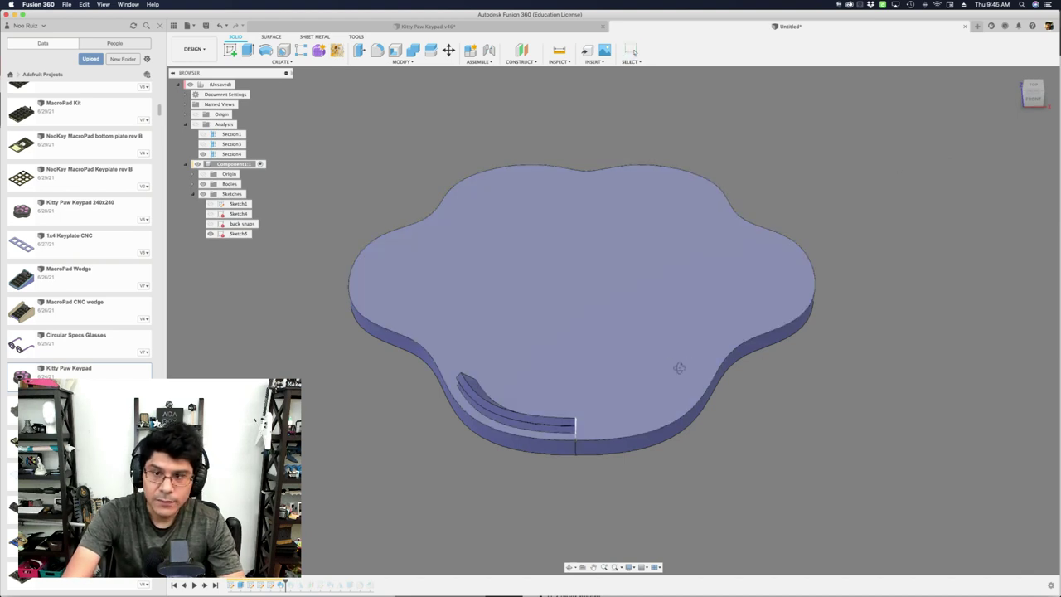
# Inspect the partial snap from both sides and review the sweep's path and chain selection settings without changing them.
pyautogui.keyDown('shift'); pyautogui.moveTo(679, 368); pyautogui.dragTo(641, 369, button='middle'); pyautogui.keyUp('shift')
pyautogui.scroll(5, 420, 287)
pyautogui.keyDown('shift'); pyautogui.moveTo(415, 356); pyautogui.dragTo(425, 370, button='middle'); pyautogui.keyUp('shift')
pyautogui.doubleClick(506, 405)
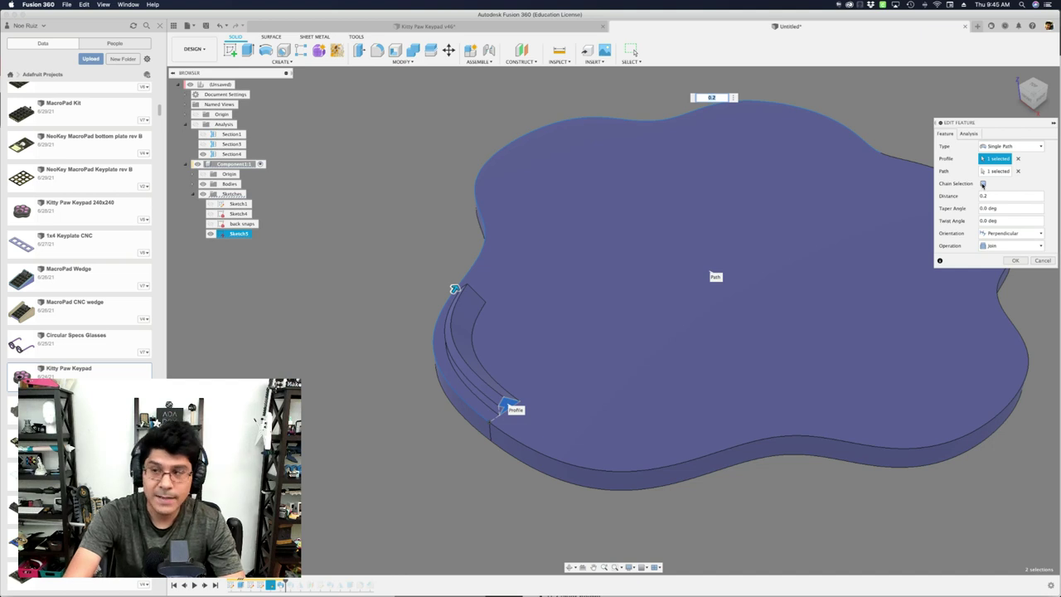
pyautogui.click(1015, 260)
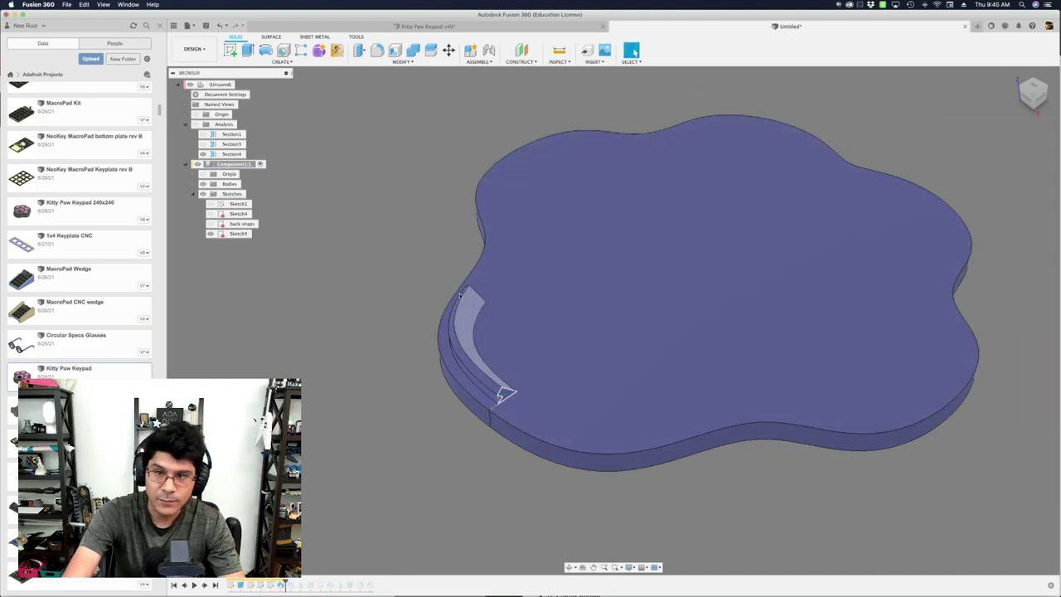
pyautogui.scroll(2, 377, 308)
pyautogui.keyDown('shift'); pyautogui.moveTo(378, 307); pyautogui.dragTo(407, 310); pyautogui.keyUp('shift')
pyautogui.keyDown('shift'); pyautogui.moveTo(377, 308); pyautogui.dragTo(456, 304, button='middle'); pyautogui.keyUp('shift')
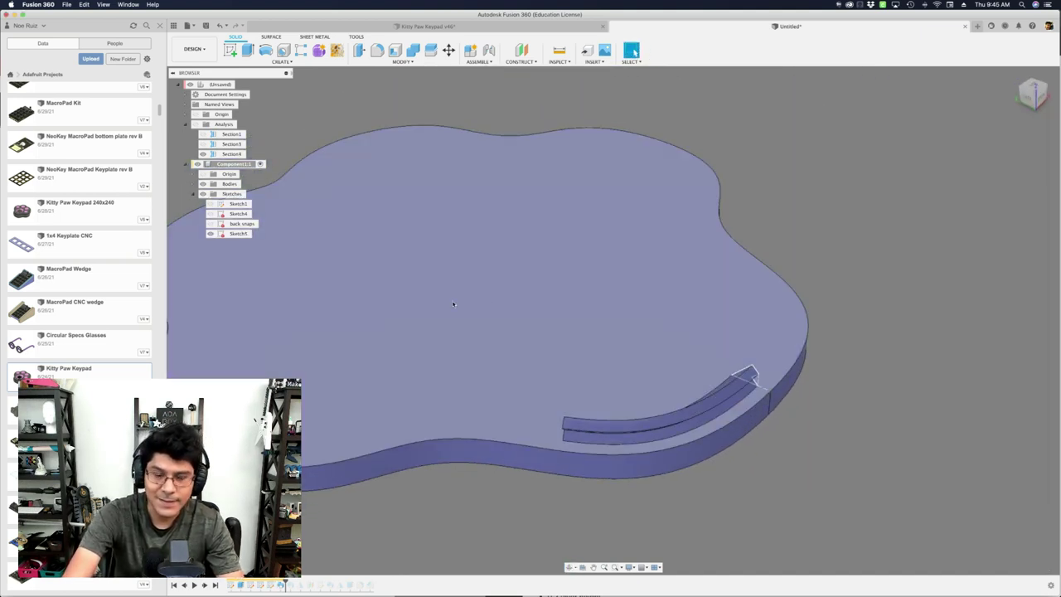
pyautogui.scroll(-2, 510, 306)
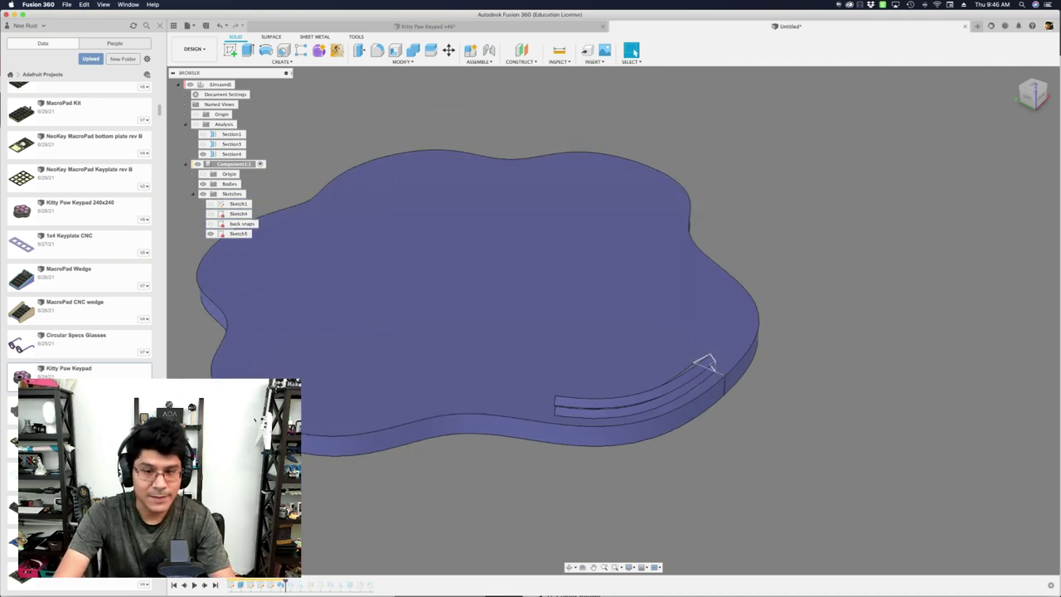
pyautogui.doubleClick(279, 586)
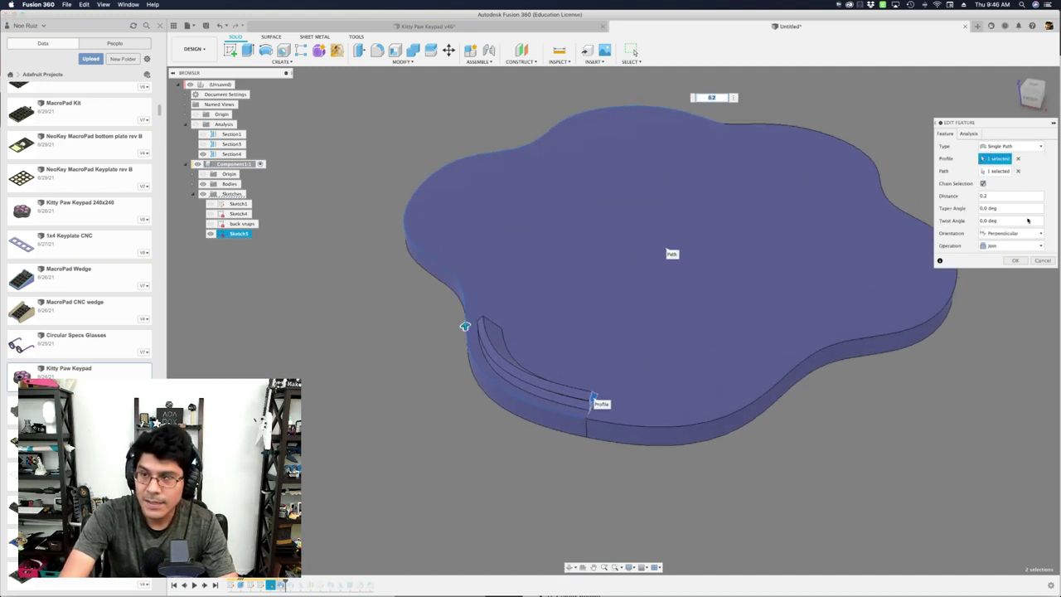
pyautogui.click(1039, 261)
pyautogui.scroll(5, 357, 443)
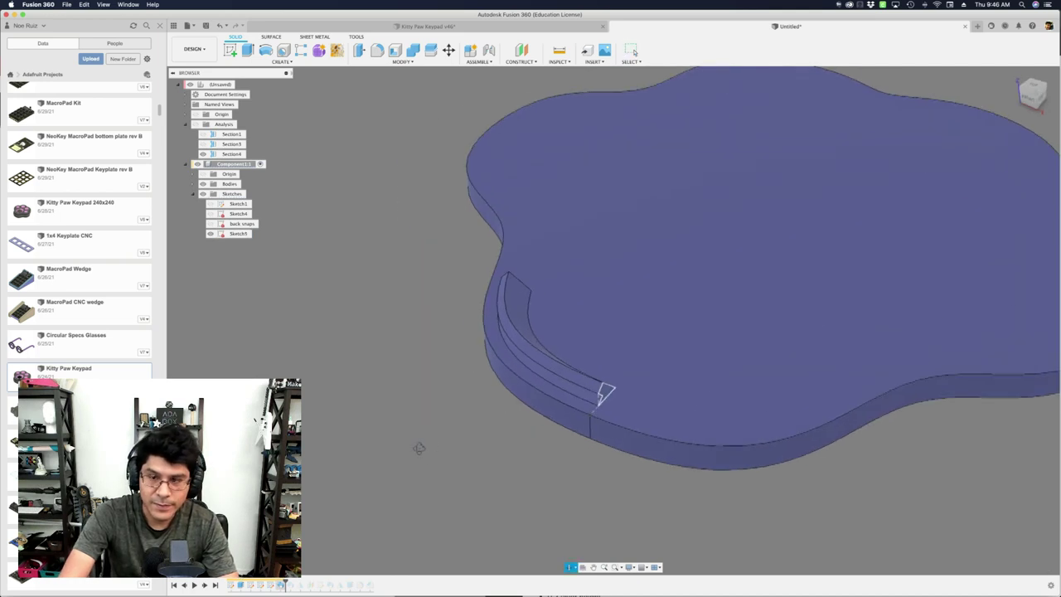
pyautogui.scroll(-5, 371, 455)
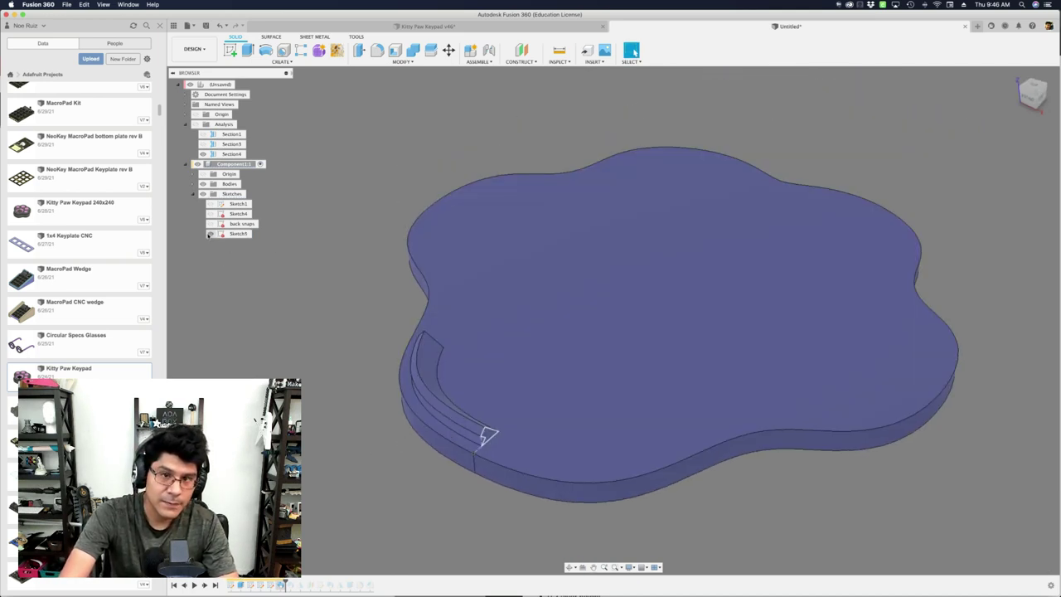
# Start a Mirror of type Features and choose the partial snap sweep as the object.
pyautogui.write('s')
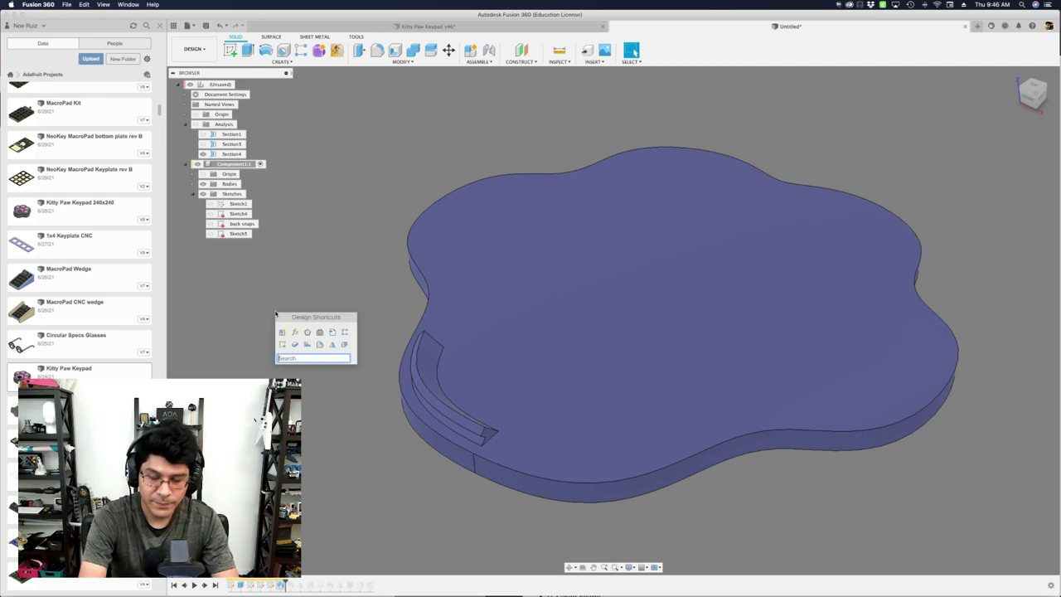
pyautogui.write('mirror')
pyautogui.press('Return')
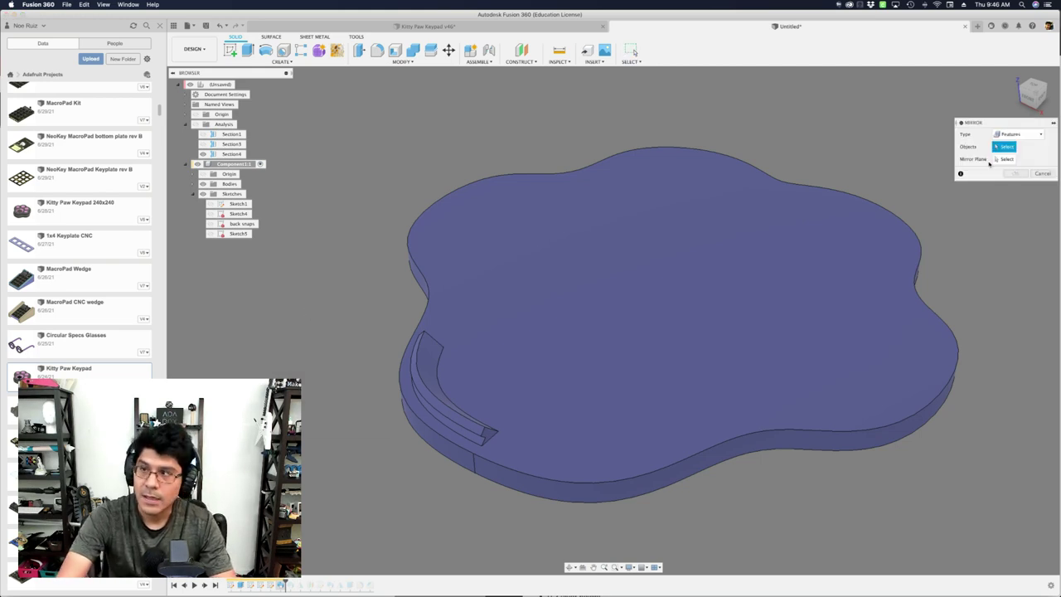
pyautogui.click(1009, 136)
pyautogui.click(1013, 136)
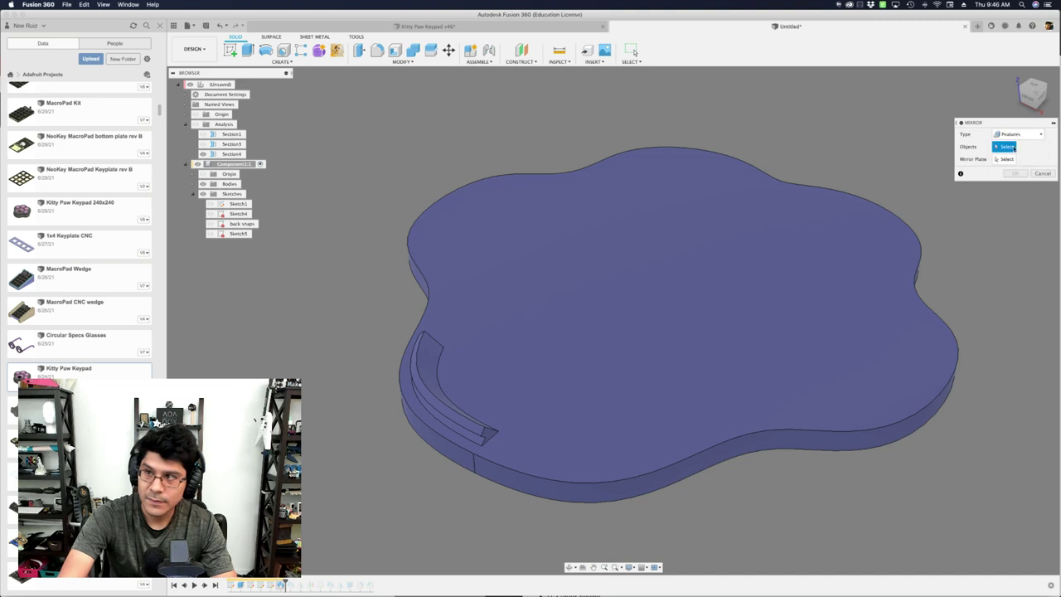
pyautogui.click(280, 585)
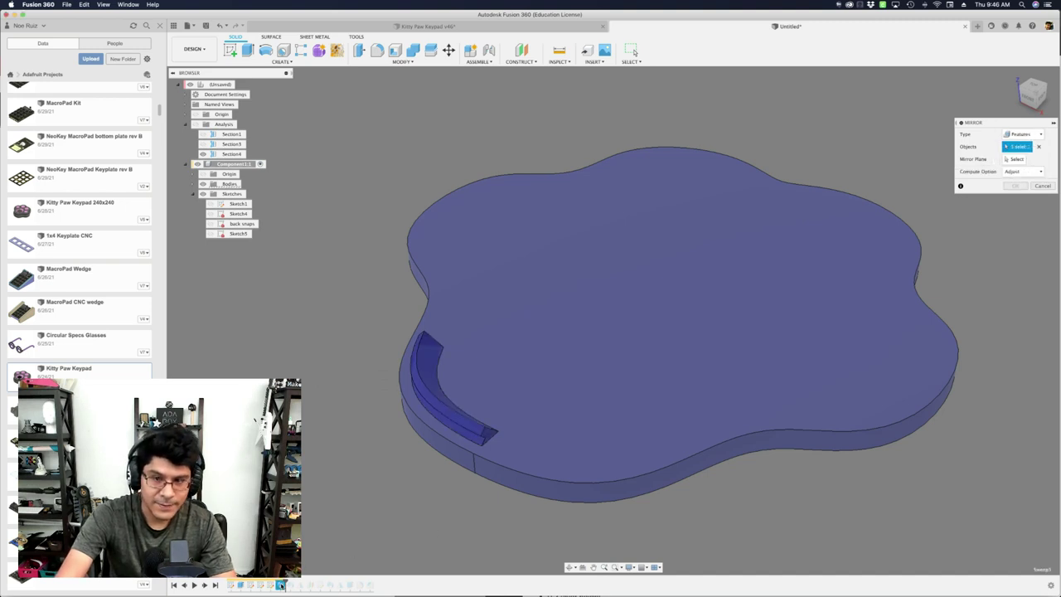
# Mirror the sweep feature across the vertical YZ origin plane, keeping the Adjust compute option.
pyautogui.click(1013, 159)
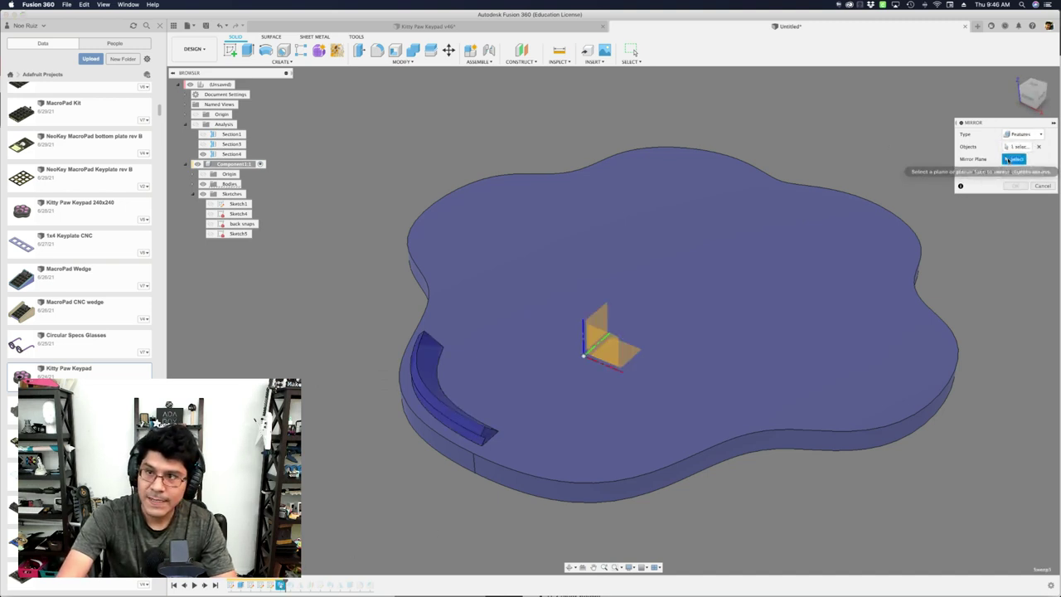
pyautogui.click(602, 313)
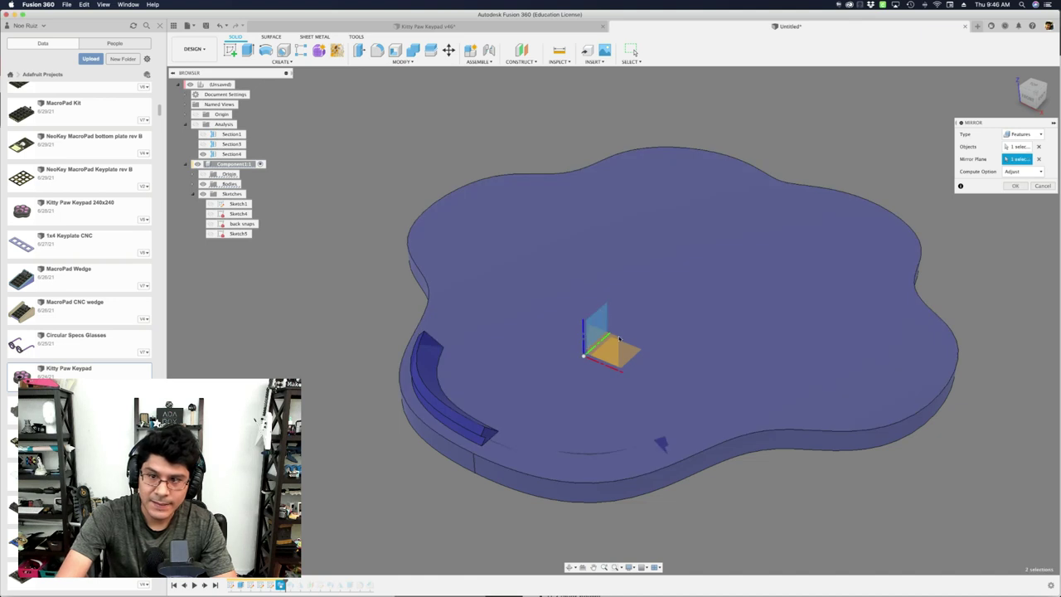
pyautogui.keyDown('shift'); pyautogui.moveTo(619, 338); pyautogui.dragTo(518, 346, button='middle'); pyautogui.keyUp('shift')
pyautogui.scroll(-2, 631, 335)
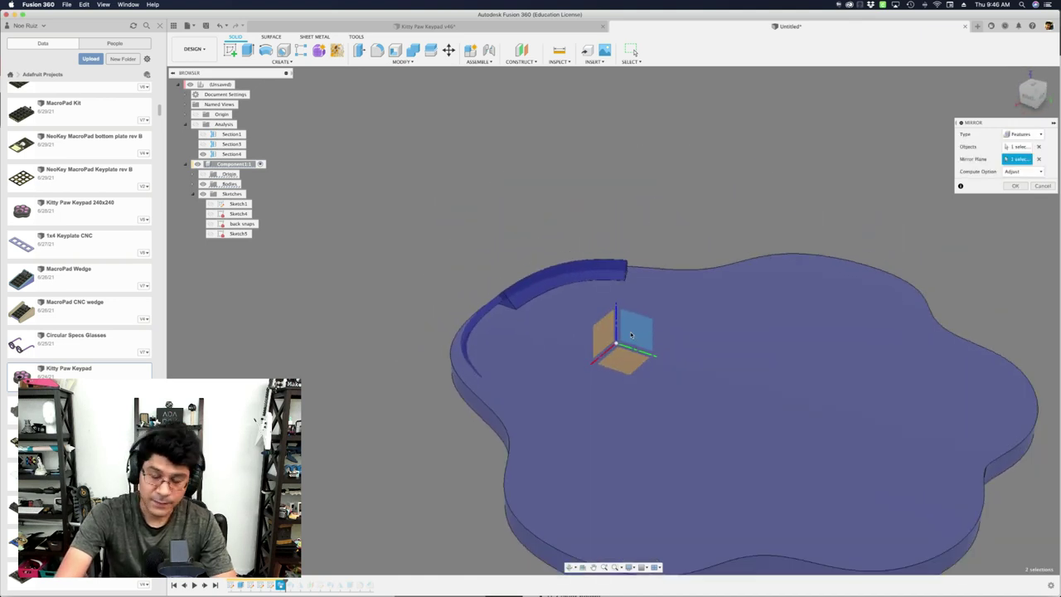
pyautogui.keyDown('shift'); pyautogui.moveTo(632, 334); pyautogui.dragTo(811, 221, button='middle'); pyautogui.keyUp('shift')
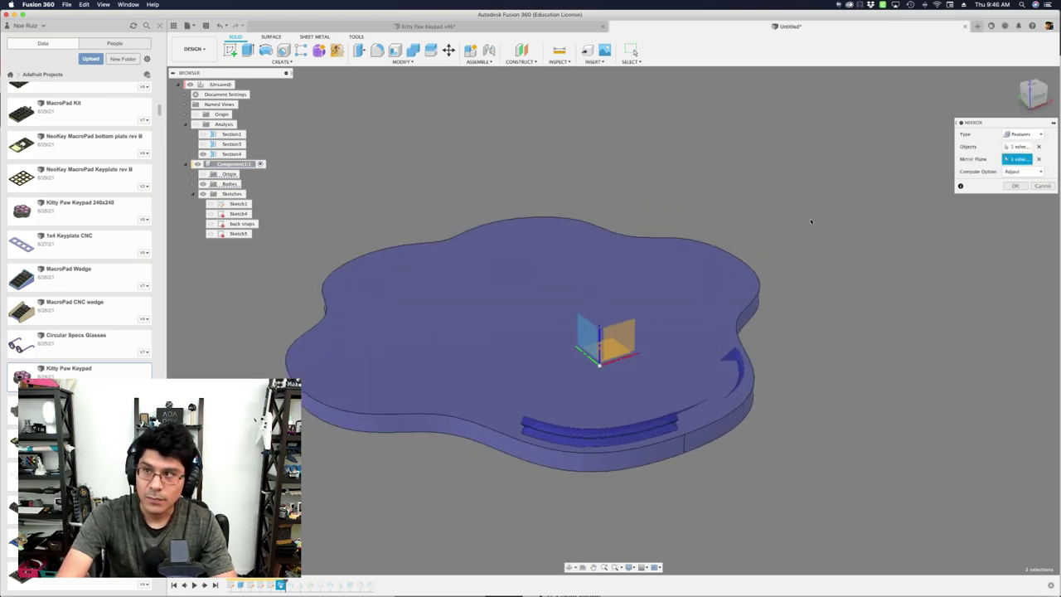
pyautogui.scroll(-2, 595, 361)
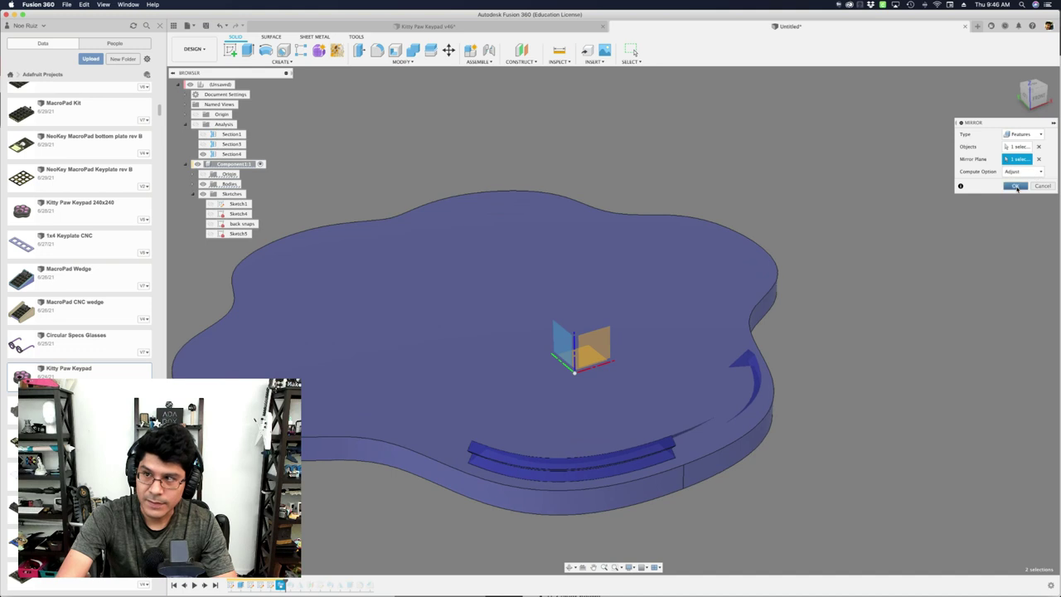
pyautogui.click(1017, 187)
# Examine the mirrored snap from several angles to check how both halves meet along the paw's edge.
pyautogui.keyDown('shift'); pyautogui.moveTo(697, 297); pyautogui.dragTo(653, 463, button='middle'); pyautogui.keyUp('shift')
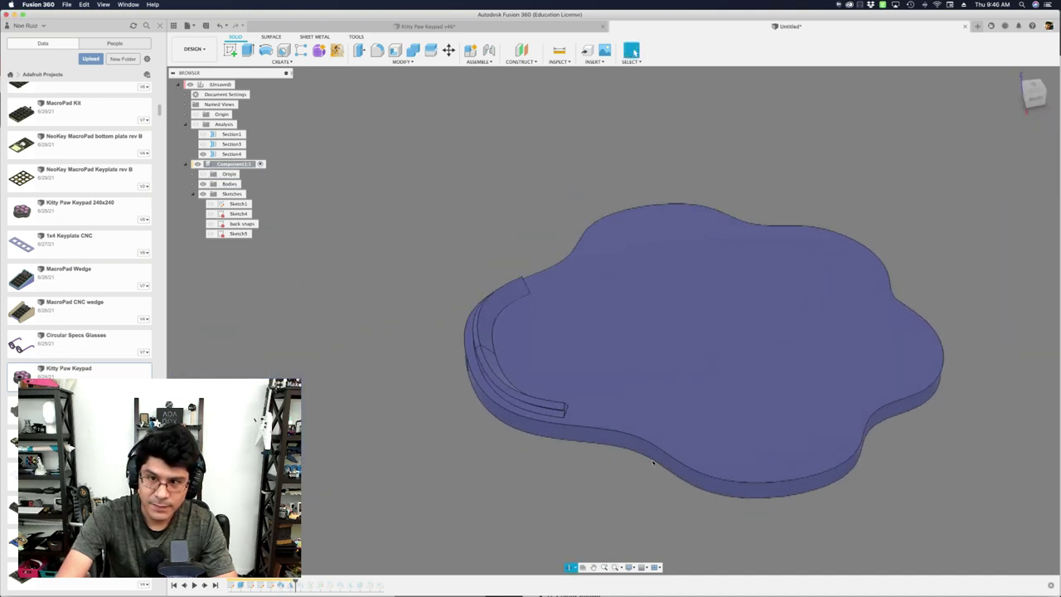
pyautogui.scroll(5, 505, 315)
pyautogui.scroll(-3, 505, 315)
pyautogui.keyDown('shift'); pyautogui.moveTo(508, 398); pyautogui.dragTo(497, 448, button='middle'); pyautogui.keyUp('shift')
pyautogui.scroll(-3, 519, 319)
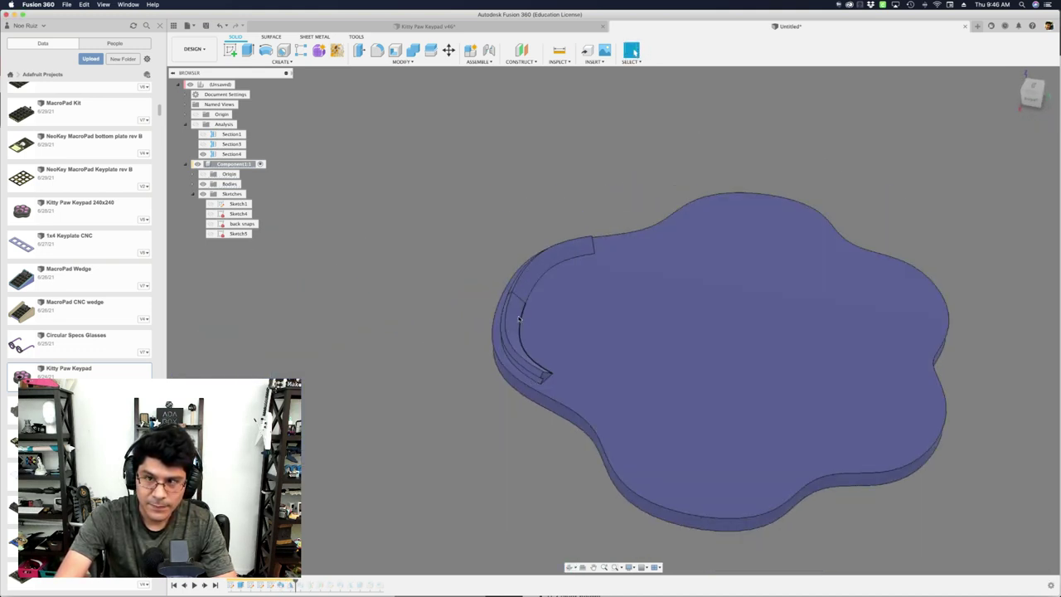
pyautogui.scroll(1, 520, 319)
pyautogui.keyDown('shift'); pyautogui.moveTo(418, 396); pyautogui.dragTo(475, 382, button='middle'); pyautogui.keyUp('shift')
pyautogui.scroll(-3, 481, 373)
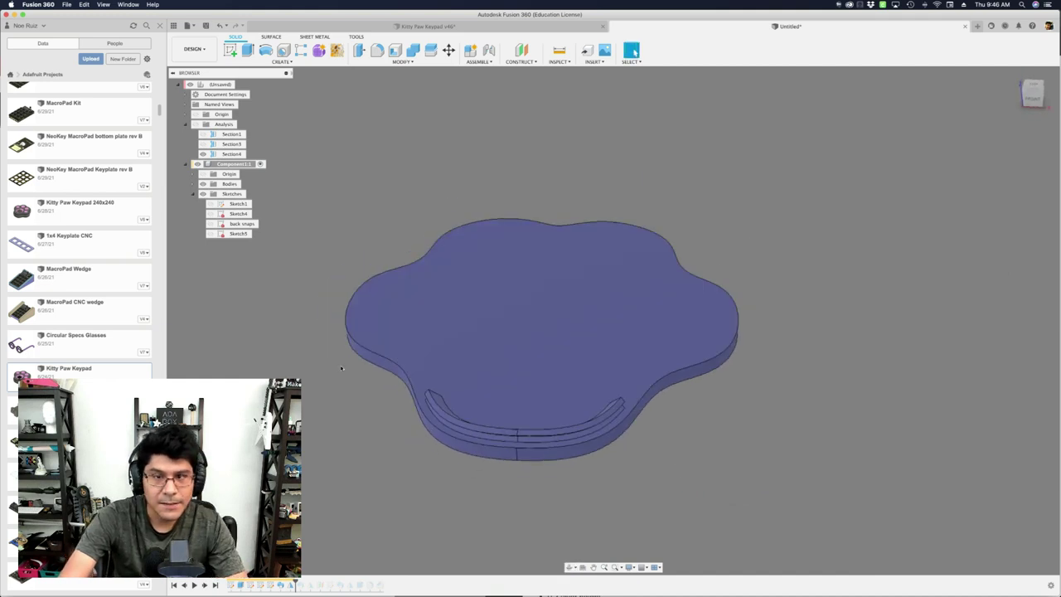
# Create a construction plane offset 28 mm from the XZ origin plane, across the paw-shaped plate.
pyautogui.moveTo(340, 368); pyautogui.dragTo(433, 343, button='middle')
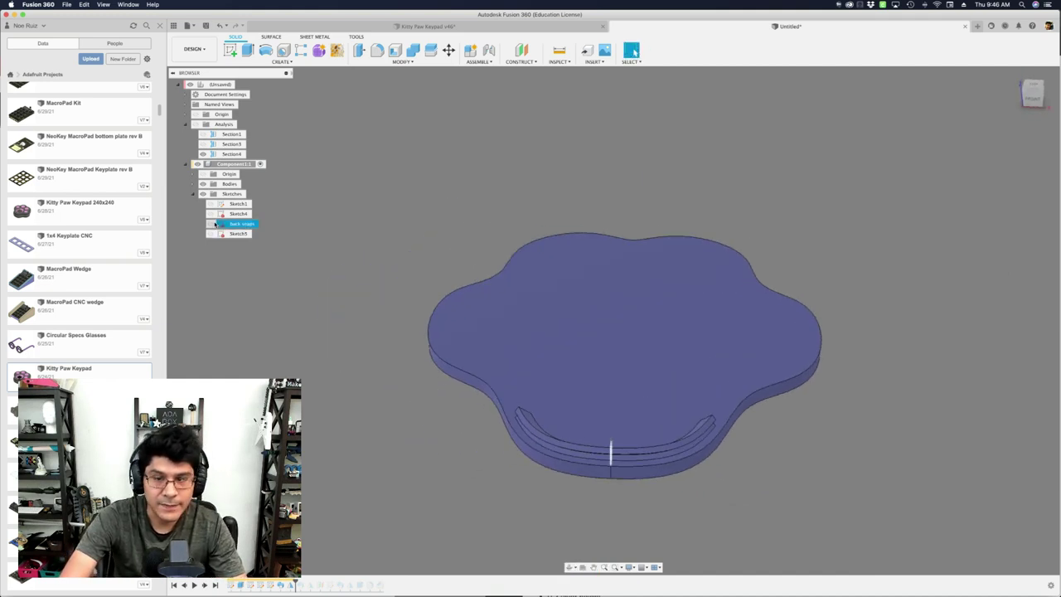
pyautogui.moveTo(363, 348)
pyautogui.keyDown('shift'); pyautogui.mouseDown(button='middle')
pyautogui.moveTo(379, 348)
pyautogui.moveTo(343, 355)
pyautogui.moveTo(410, 312)
pyautogui.mouseUp(button='middle'); pyautogui.keyUp('shift')
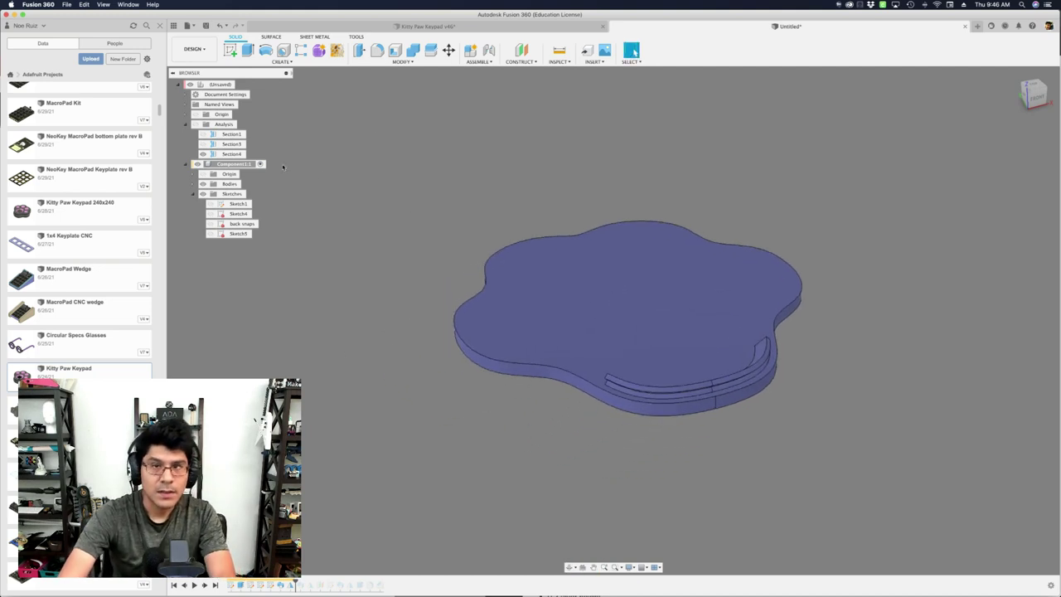
pyautogui.click(523, 52)
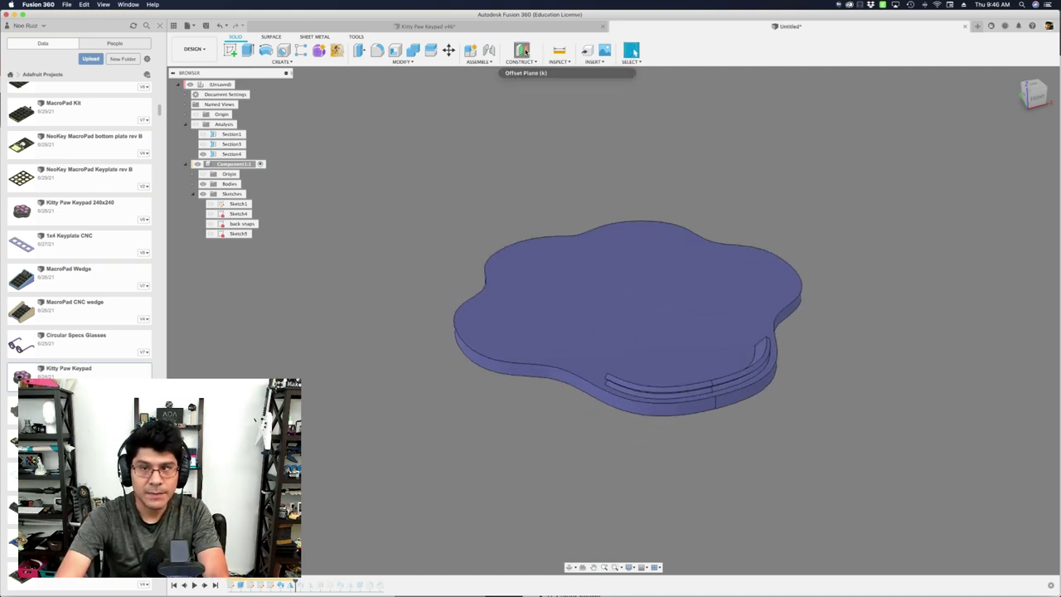
pyautogui.keyDown('shift'); pyautogui.moveTo(668, 331); pyautogui.dragTo(562, 323, button='middle'); pyautogui.keyUp('shift')
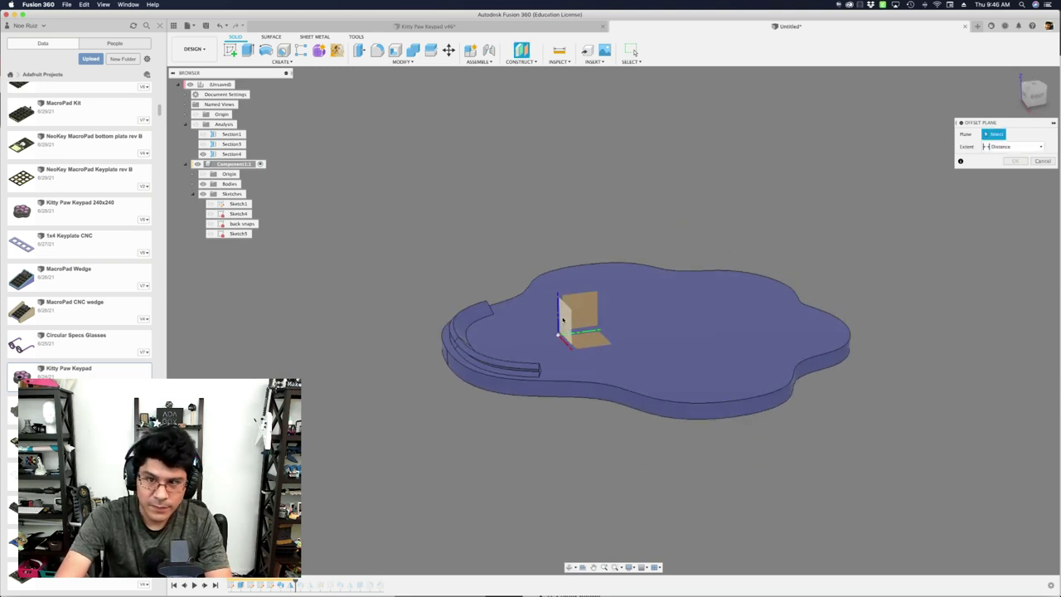
pyautogui.click(563, 320)
pyautogui.scroll(3, 563, 320)
pyautogui.moveTo(573, 295); pyautogui.dragTo(721, 296)
pyautogui.keyDown('shift'); pyautogui.moveTo(813, 395); pyautogui.dragTo(795, 408, button='middle'); pyautogui.keyUp('shift')
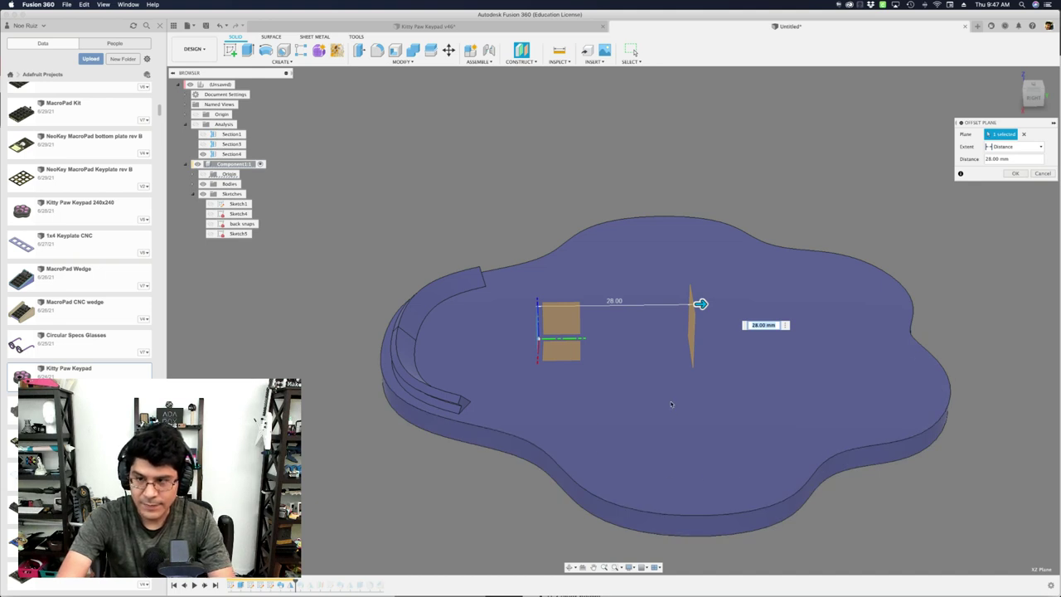
pyautogui.keyDown('shift'); pyautogui.moveTo(672, 403); pyautogui.dragTo(748, 323, button='middle'); pyautogui.keyUp('shift')
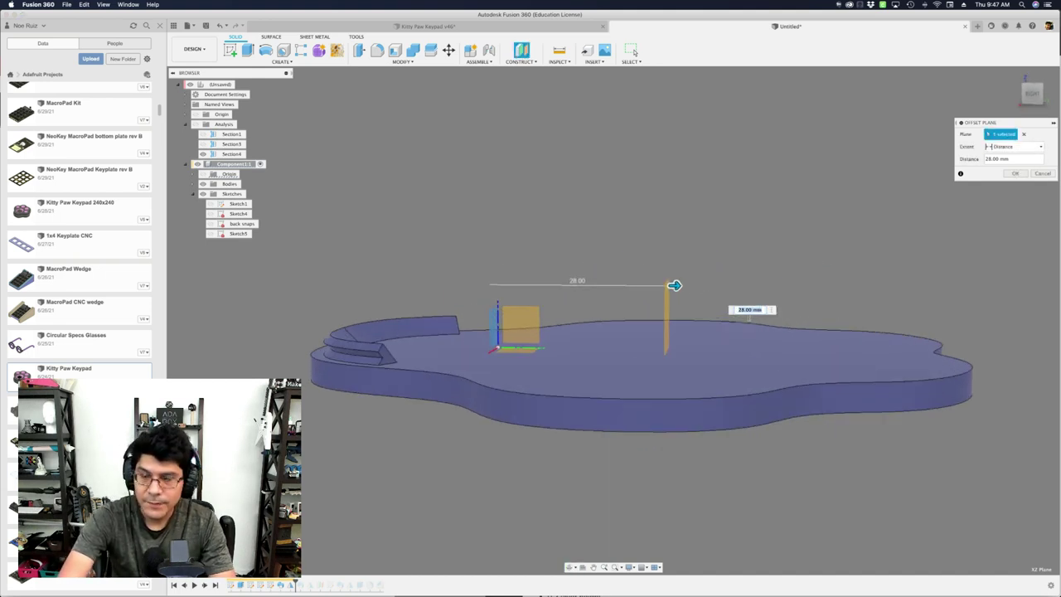
pyautogui.press('Return')
# Start a sketch on the new offset plane and project the plate's top outline edge into it.
pyautogui.keyDown('shift'); pyautogui.moveTo(639, 220); pyautogui.dragTo(682, 290, button='middle'); pyautogui.keyUp('shift')
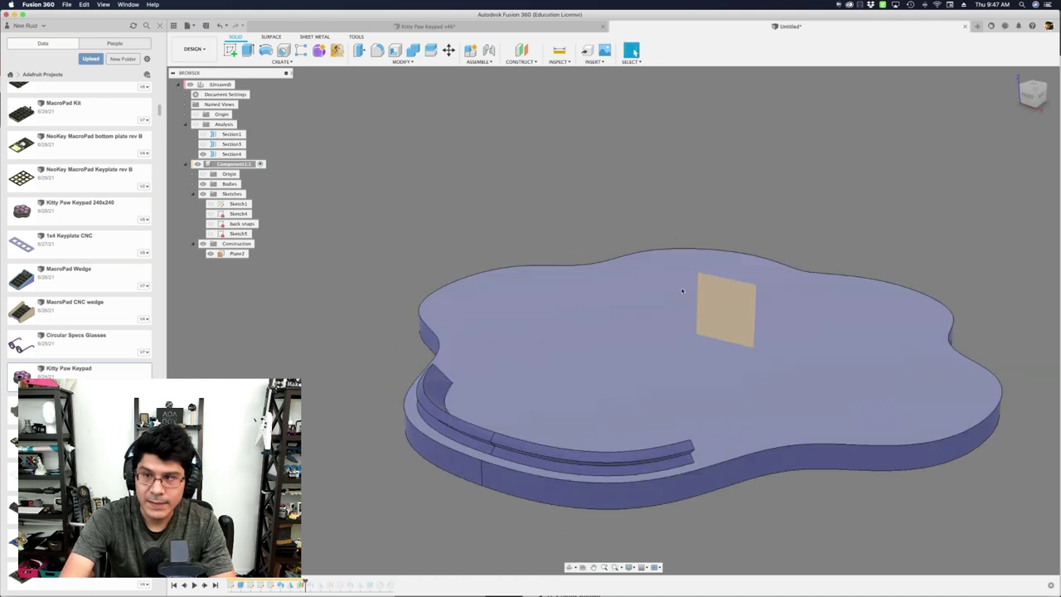
pyautogui.click(718, 296)
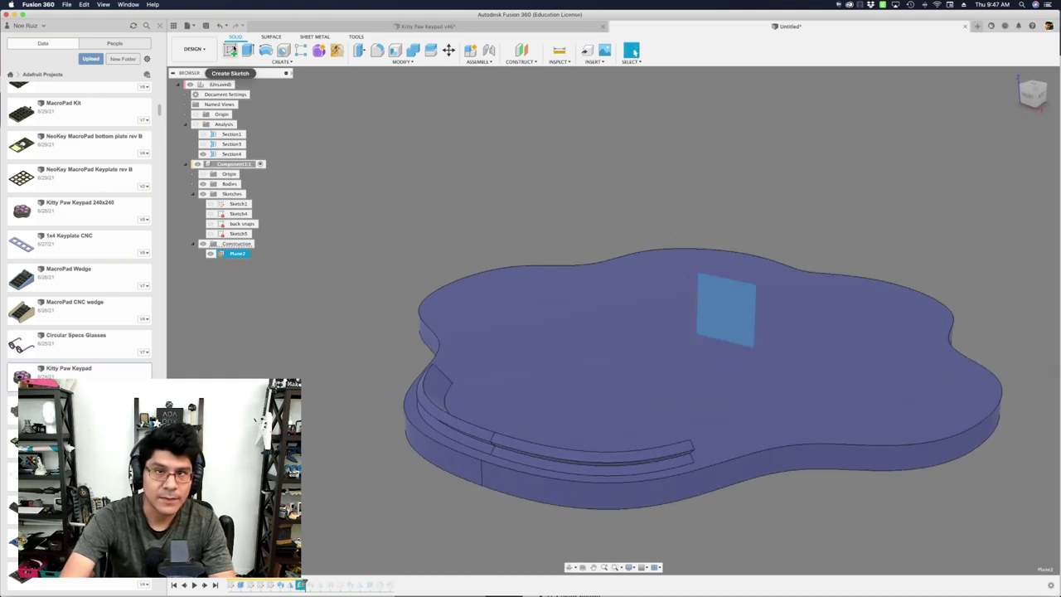
pyautogui.click(233, 51)
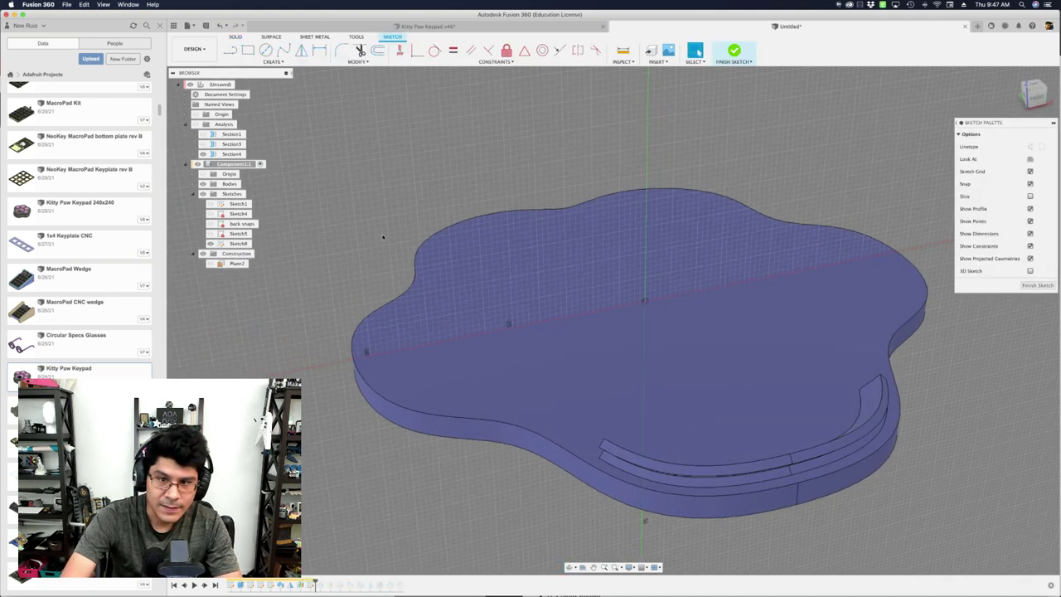
pyautogui.scroll(5, 494, 381)
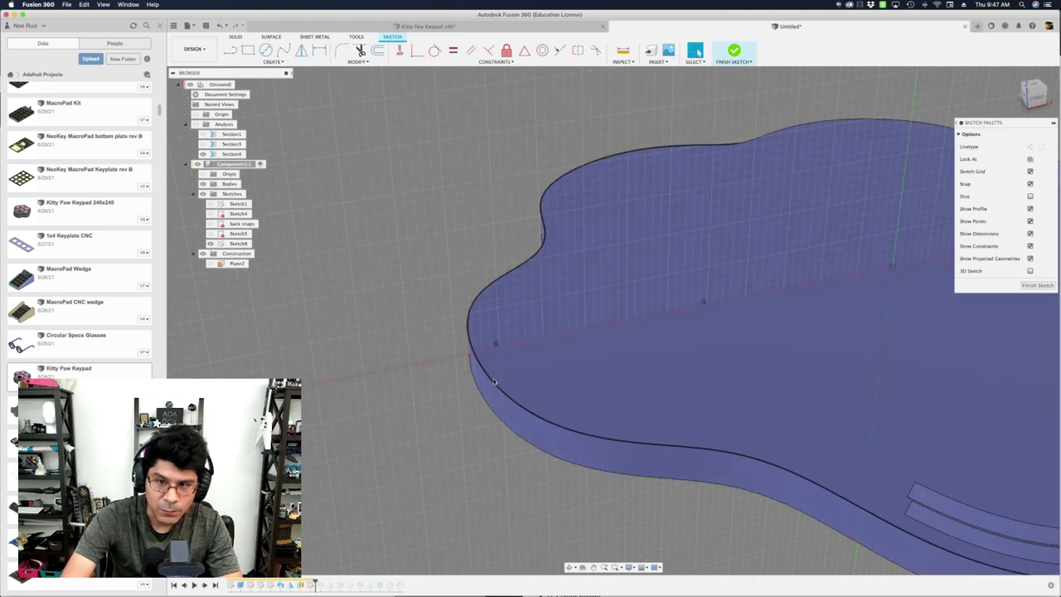
pyautogui.scroll(-3, 396, 331)
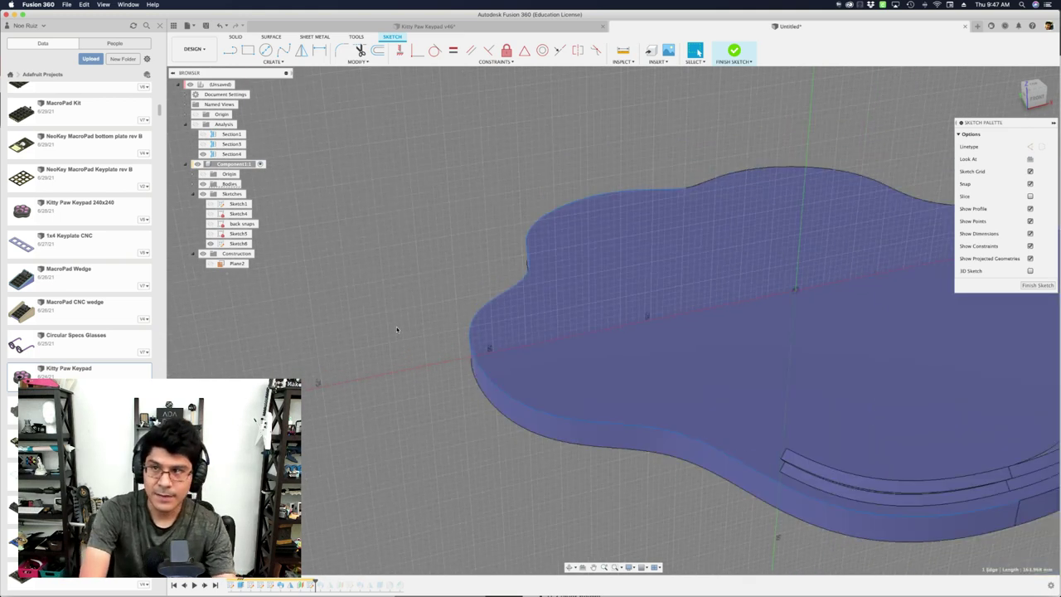
pyautogui.press('p')
pyautogui.click(476, 356)
pyautogui.press('Return')
# Examine where the end of the projected line meets the plate's curved outer edge.
pyautogui.scroll(1, 431, 344)
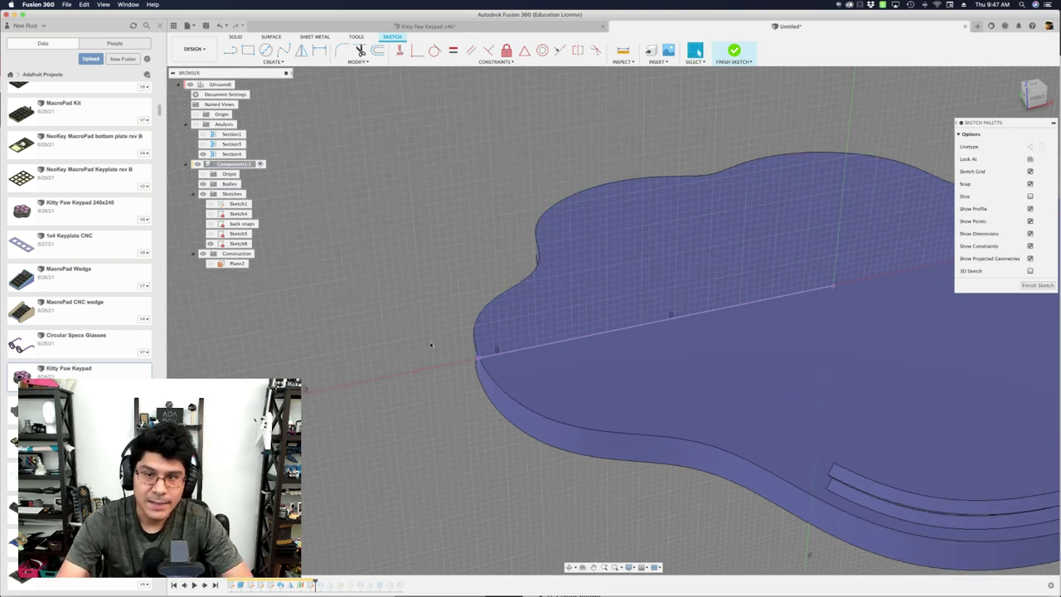
pyautogui.scroll(5, 438, 371)
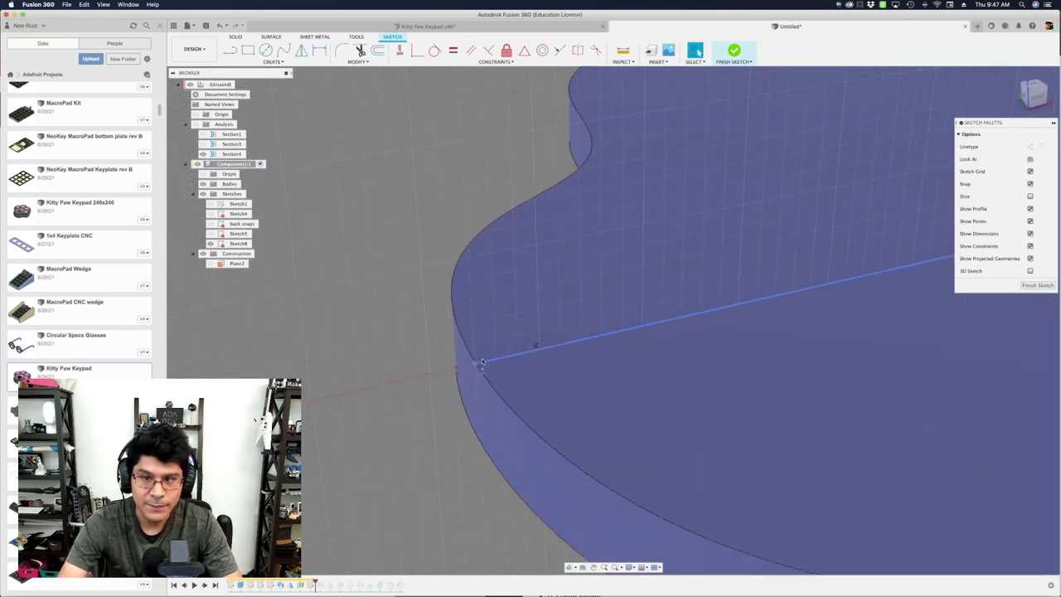
pyautogui.scroll(5, 439, 367)
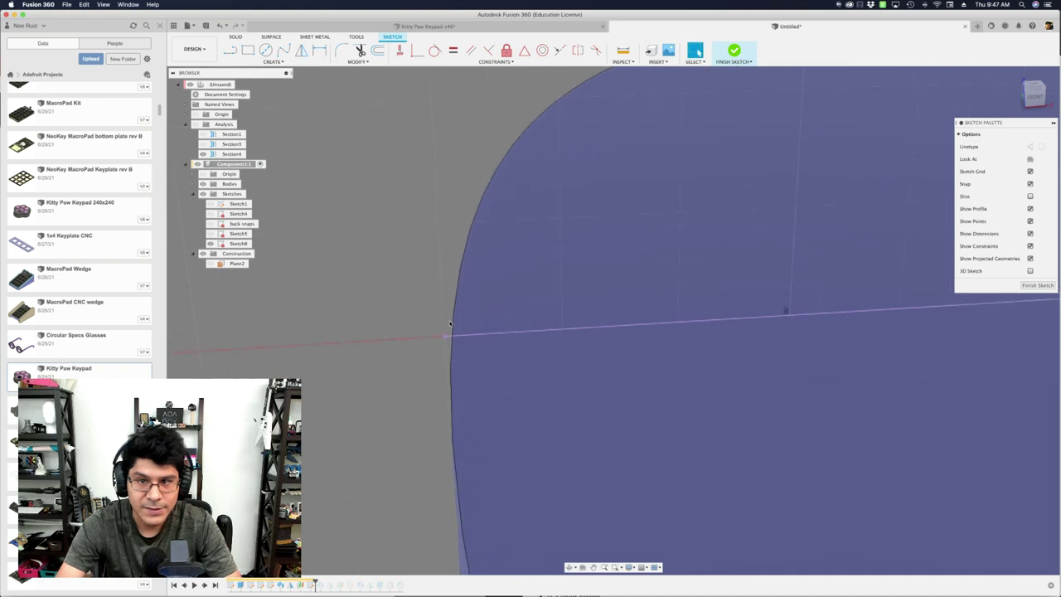
pyautogui.click(446, 354)
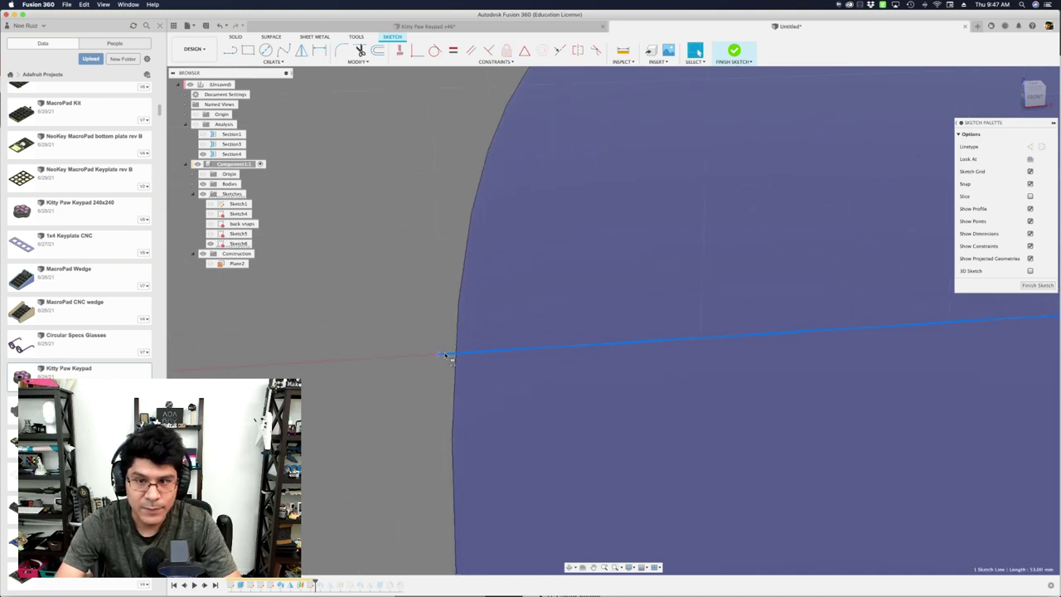
pyautogui.scroll(-8, 446, 353)
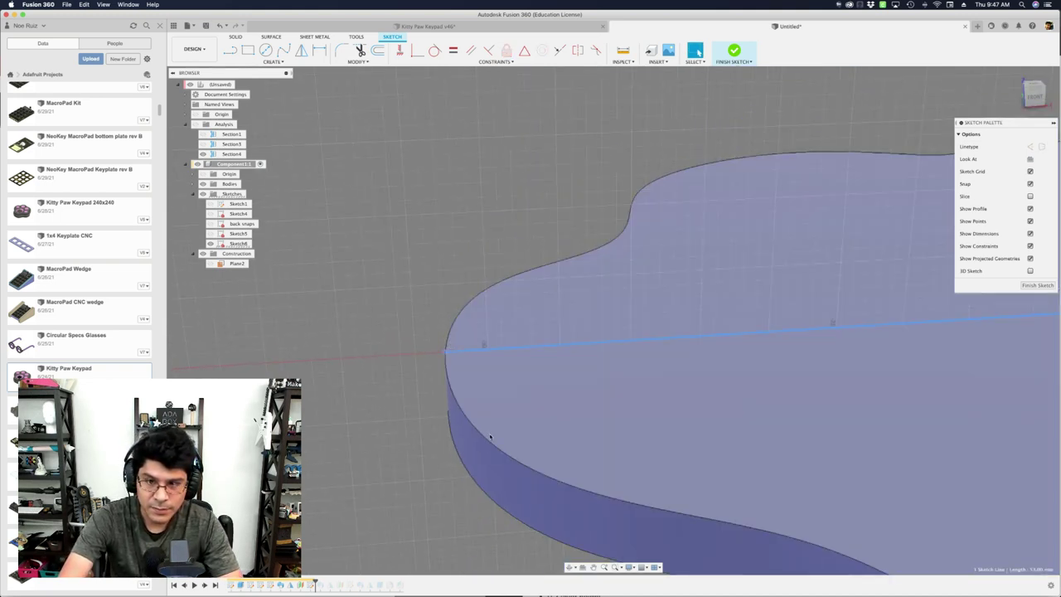
pyautogui.scroll(-2, 490, 437)
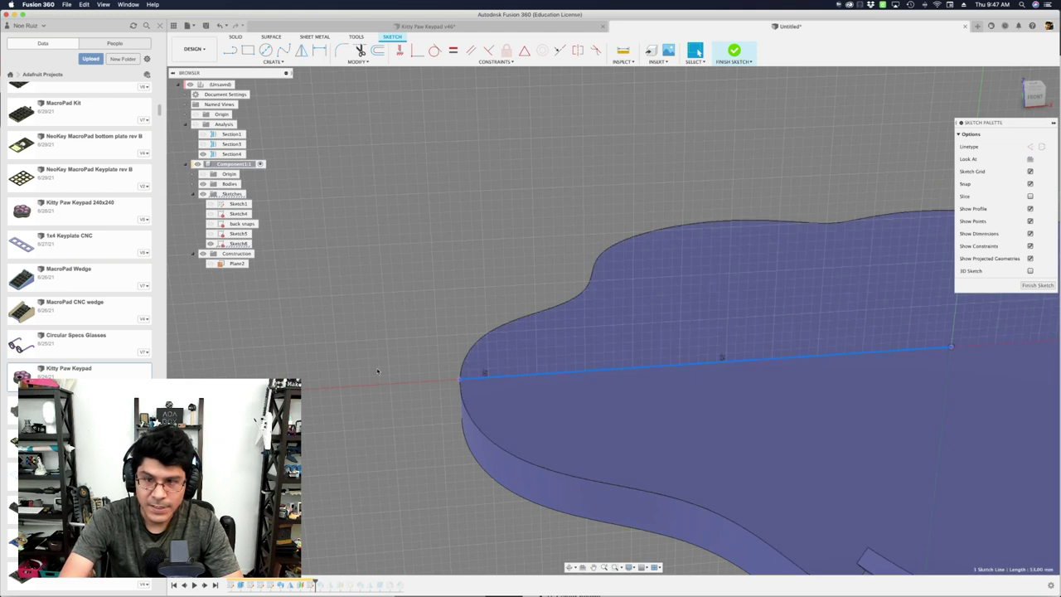
pyautogui.scroll(5, 464, 335)
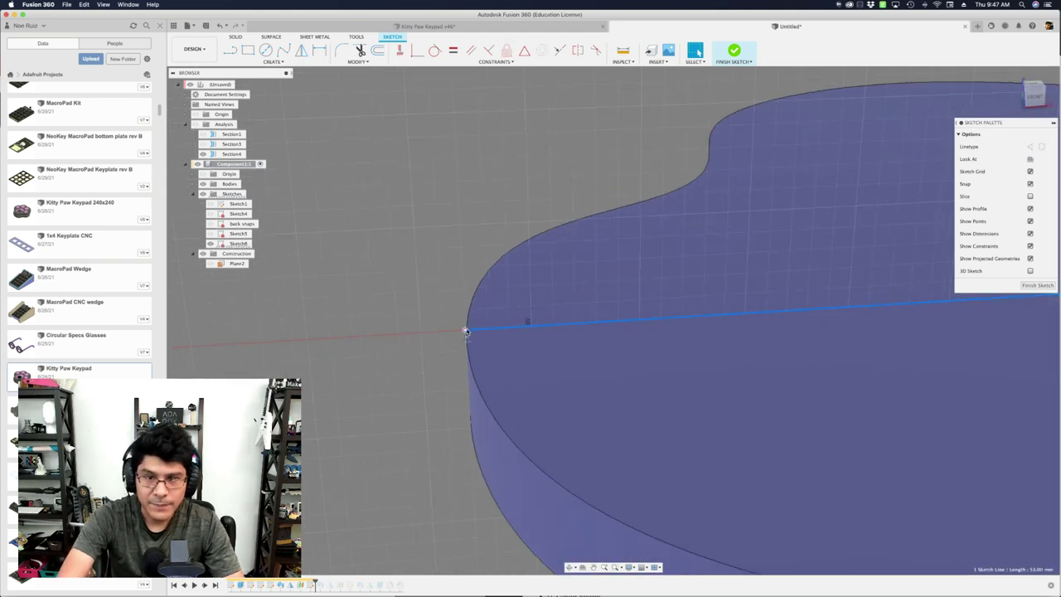
pyautogui.scroll(-3, 408, 342)
pyautogui.click(407, 343)
# Sketch a closed triangle above the plate's side edge, with a vertical side about 5 mm long and its tip pointing inward.
pyautogui.scroll(-3, 398, 343)
pyautogui.keyDown('shift'); pyautogui.moveTo(369, 377); pyautogui.dragTo(368, 371, button='middle'); pyautogui.keyUp('shift')
pyautogui.scroll(2, 422, 348)
pyautogui.press('l')
pyautogui.scroll(4, 473, 289)
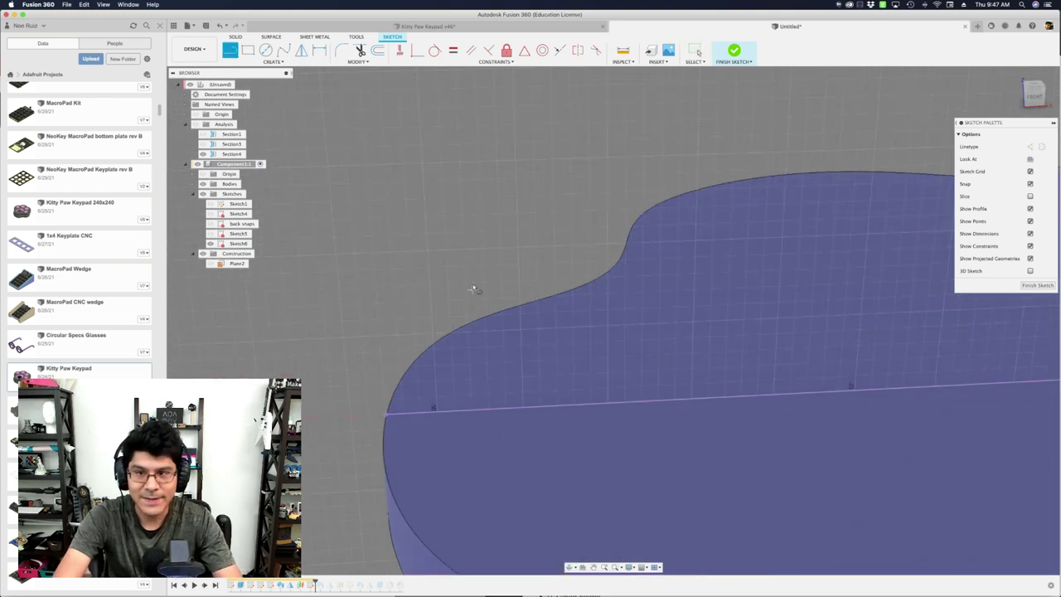
pyautogui.click(400, 226)
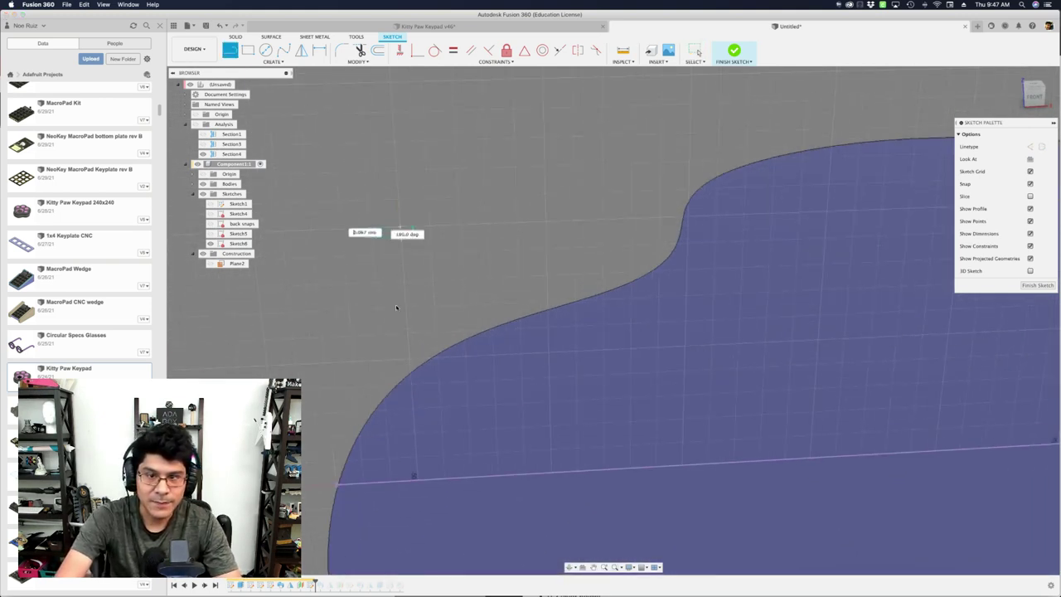
pyautogui.click(409, 359)
pyautogui.click(481, 290)
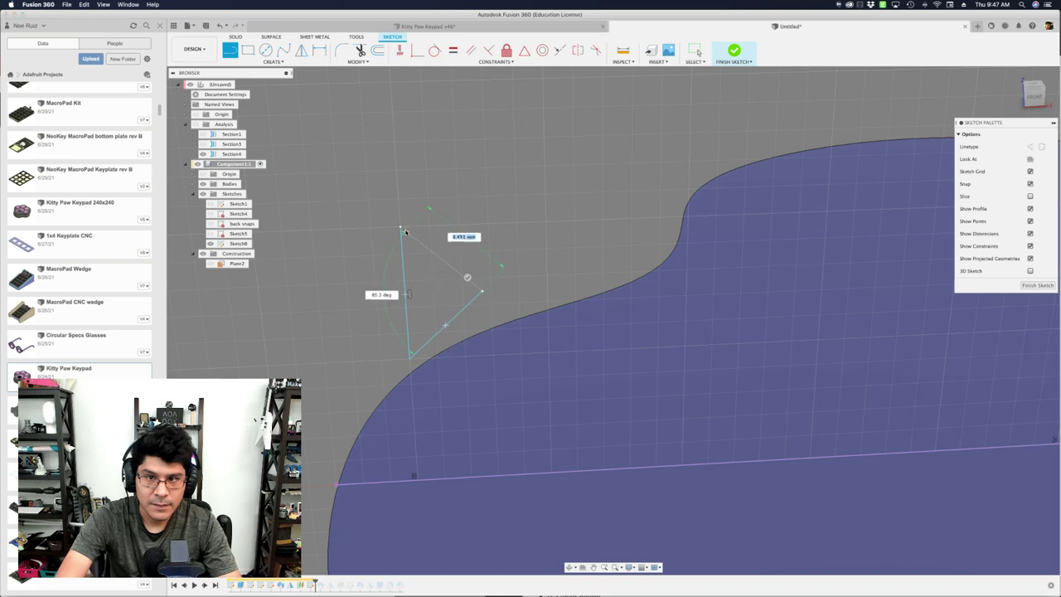
pyautogui.click(401, 226)
pyautogui.moveTo(417, 280); pyautogui.dragTo(520, 282, button='middle')
pyautogui.press('Escape')
# Dimension the triangle's vertical side to 2 mm.
pyautogui.scroll(3, 511, 294)
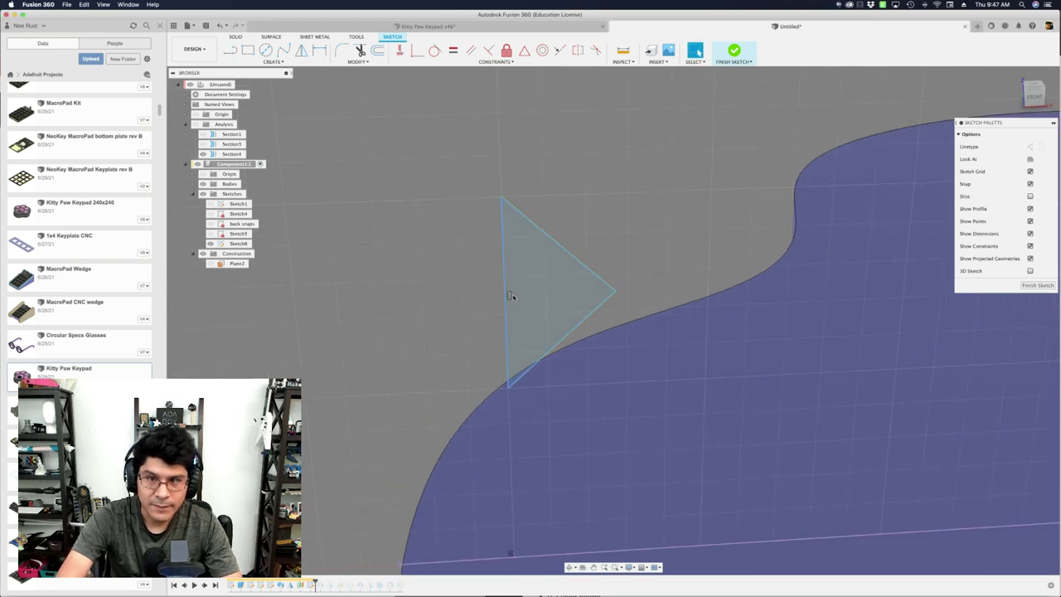
pyautogui.scroll(-3, 511, 295)
pyautogui.click(511, 294)
pyautogui.press('d')
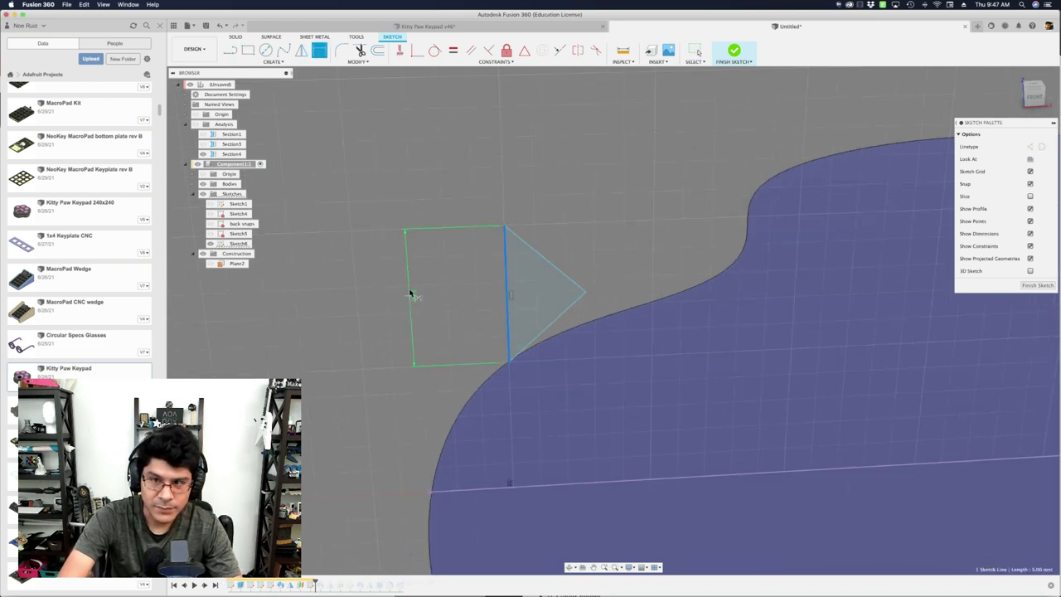
pyautogui.click(409, 294)
pyautogui.write('2')
pyautogui.press('Return')
pyautogui.press('Escape')
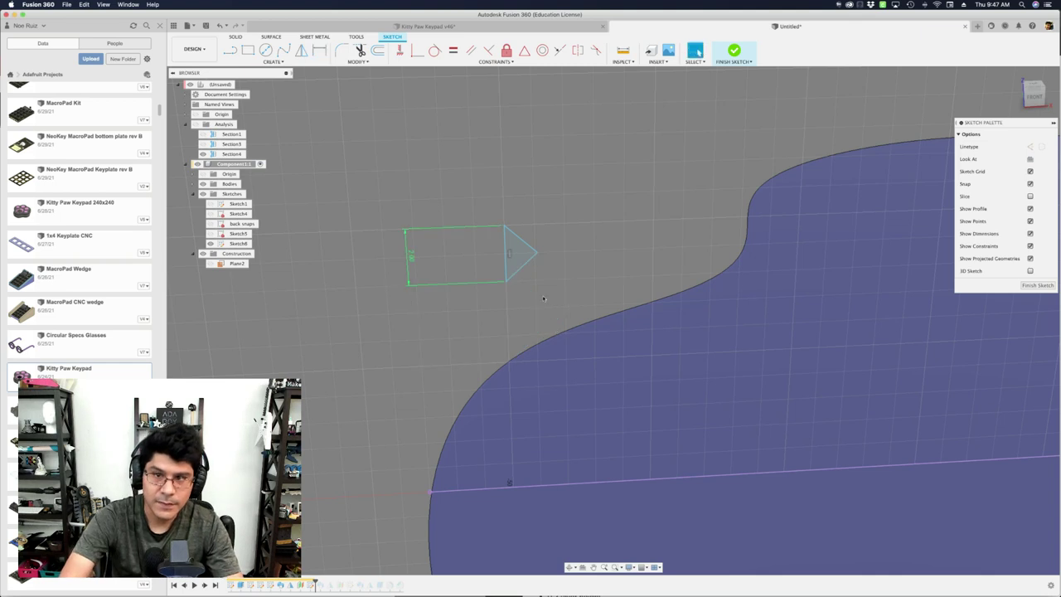
# Set the angle between the triangle's vertical side and its lower slanted side to 45 degrees.
pyautogui.scroll(3, 533, 252)
pyautogui.moveTo(510, 230); pyautogui.dragTo(511, 231, button='middle')
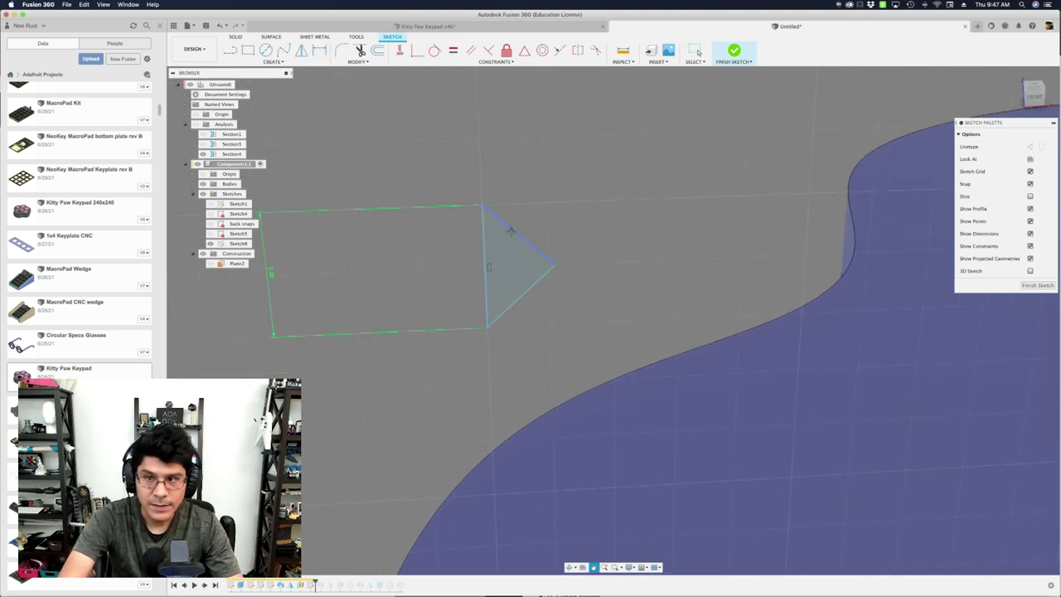
pyautogui.click(509, 280)
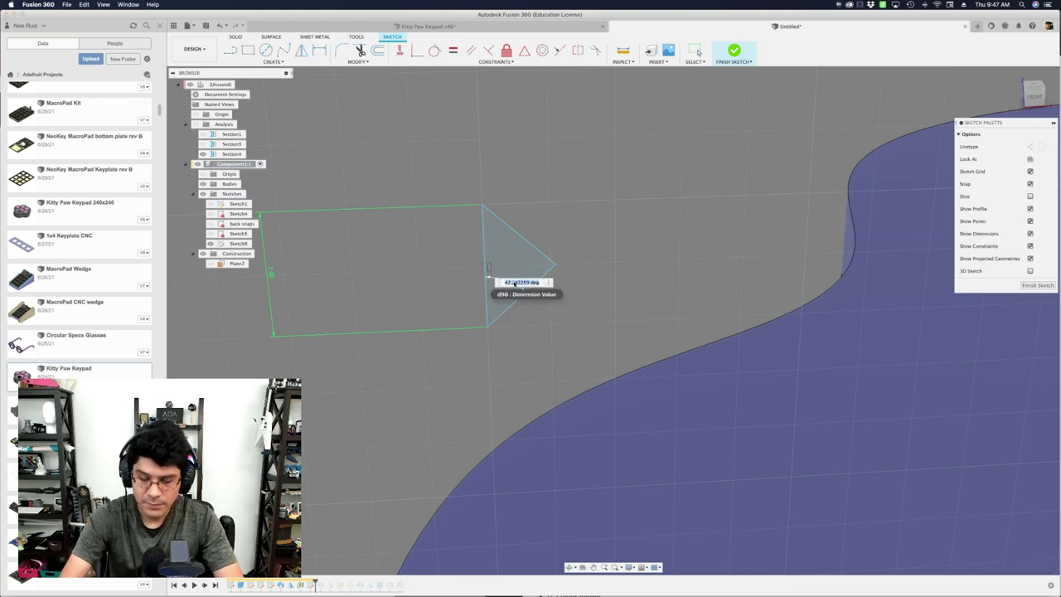
pyautogui.write('45')
pyautogui.press('Return')
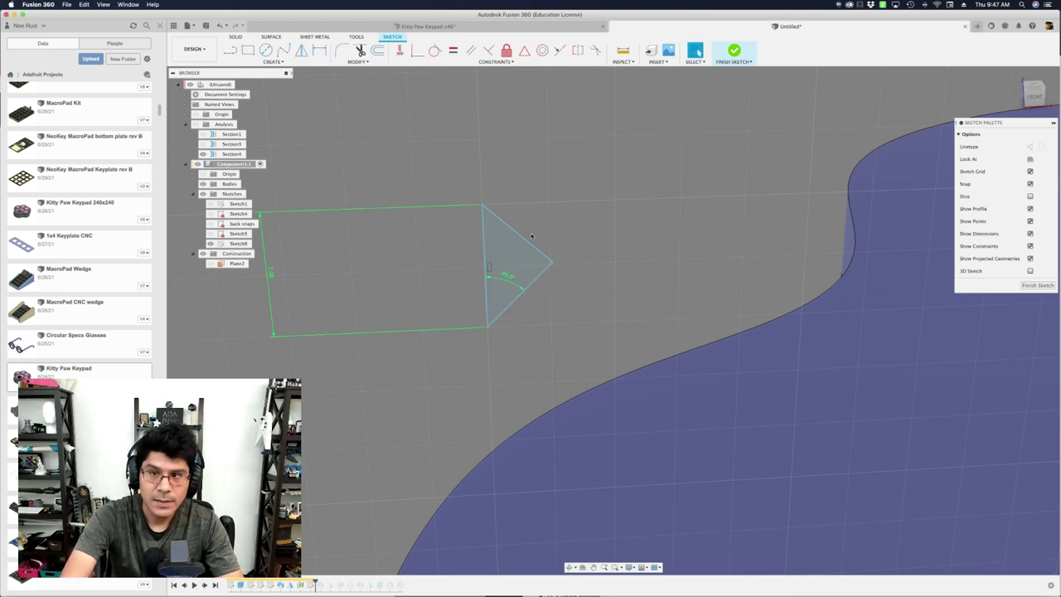
# Constrain the triangle's two slanted sides perpendicular to each other and shift the triangle slightly toward the plate by its tip.
pyautogui.press('s')
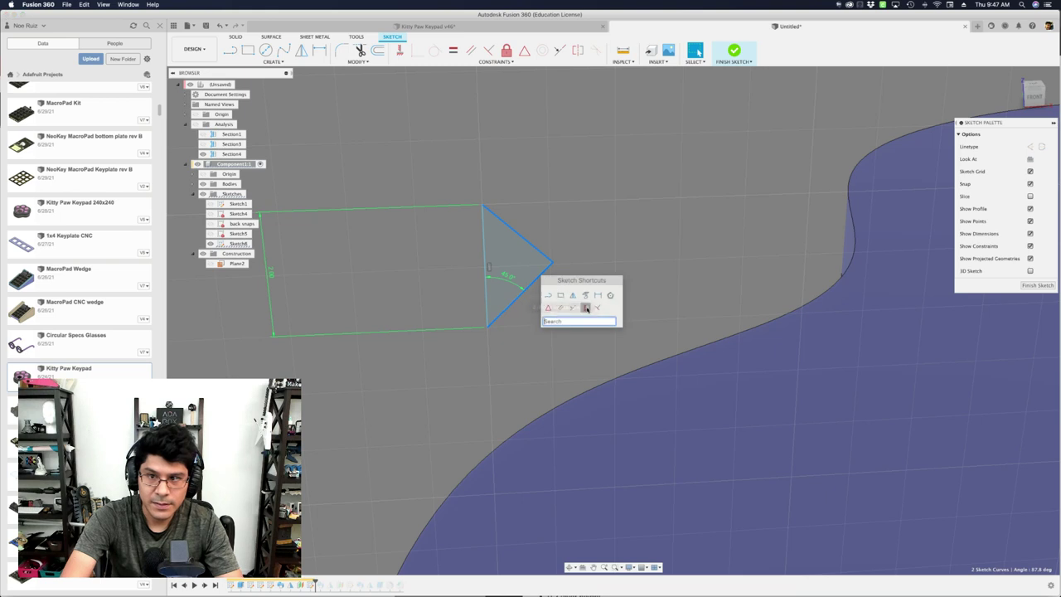
pyautogui.click(596, 306)
pyautogui.moveTo(551, 265)
pyautogui.mouseDown()
pyautogui.moveTo(636, 241)
pyautogui.moveTo(550, 228)
pyautogui.moveTo(588, 272)
pyautogui.mouseUp()
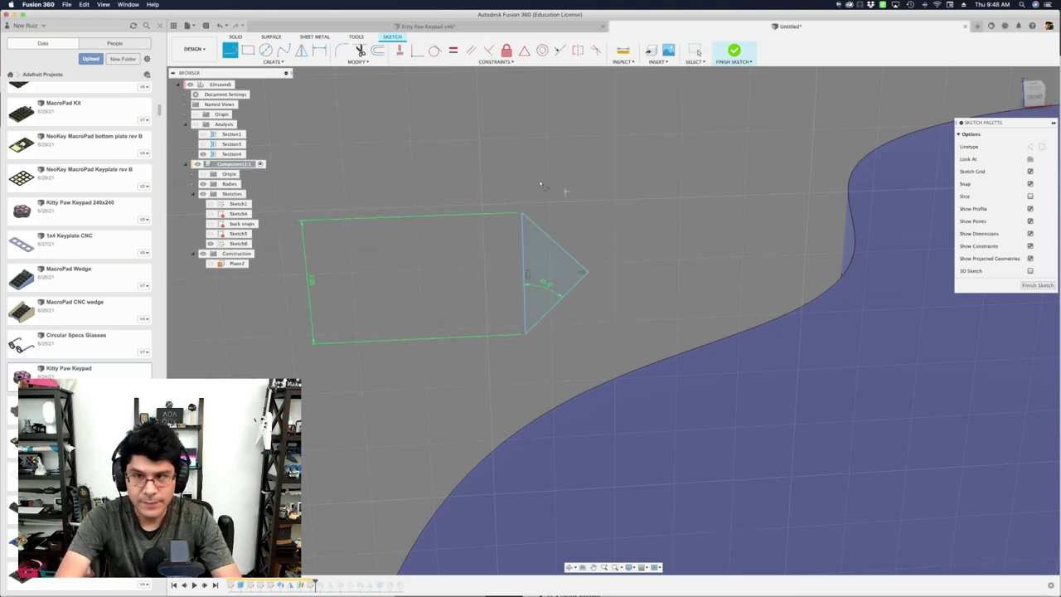
# From the triangle's upper corner, draw a 45-degree line about 1 mm long, a perpendicular line about 3.8 mm long, and a closing line to the lower corner.
pyautogui.click(523, 212)
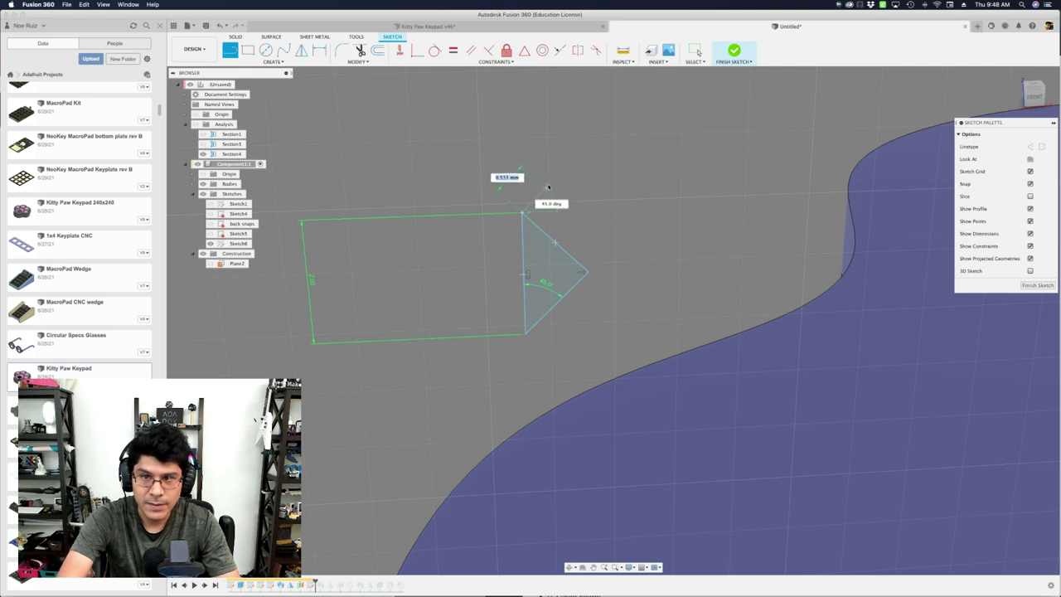
pyautogui.click(568, 165)
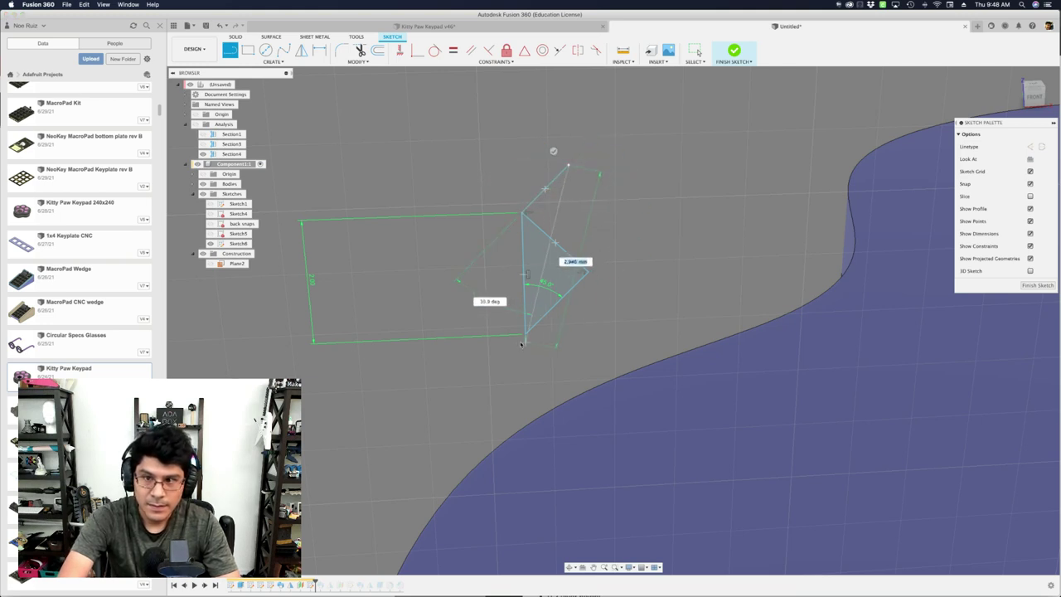
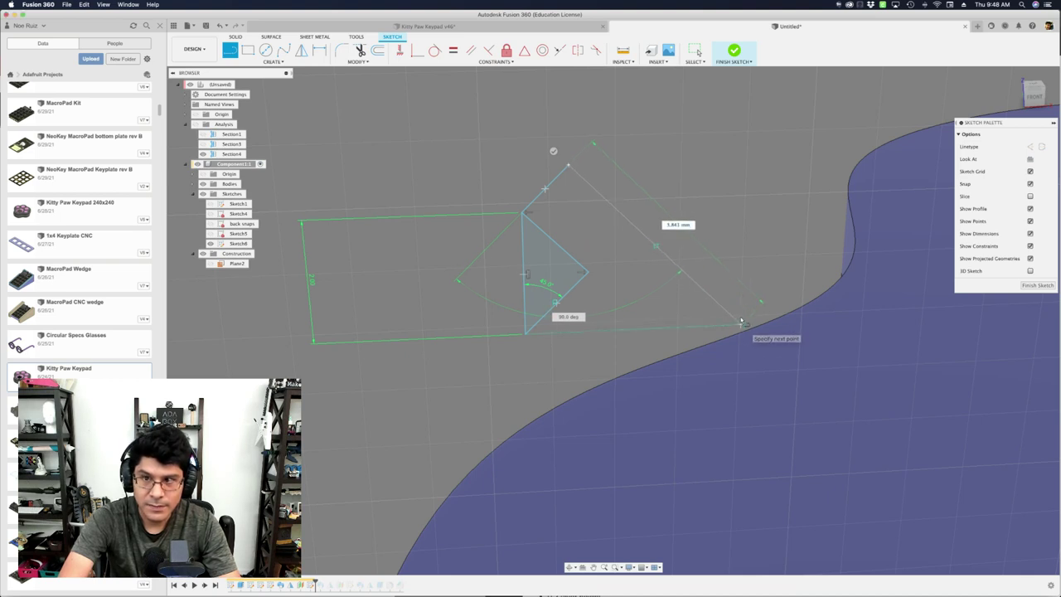
pyautogui.click(741, 322)
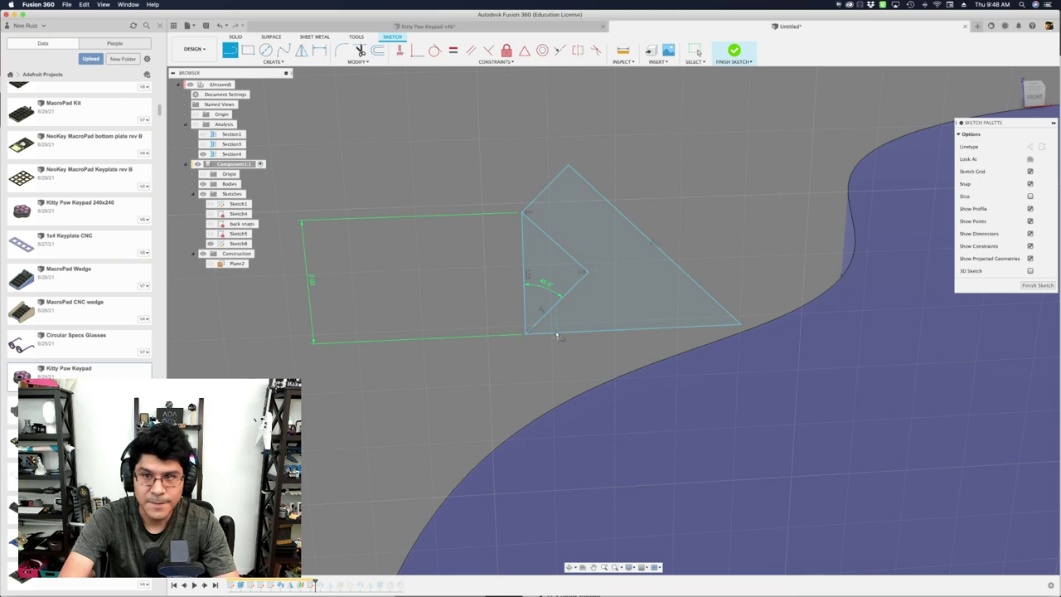
pyautogui.press('l')
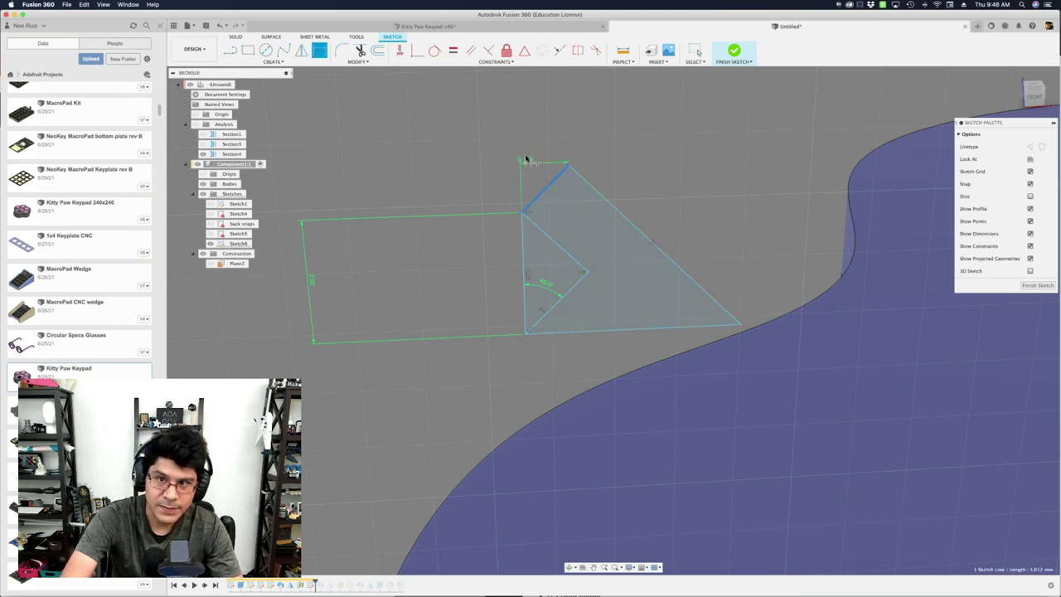
# Dimension the profile's short slanted line above the triangle at 1.5 mm.
pyautogui.press('d')
pyautogui.click(497, 147)
pyautogui.click(504, 150)
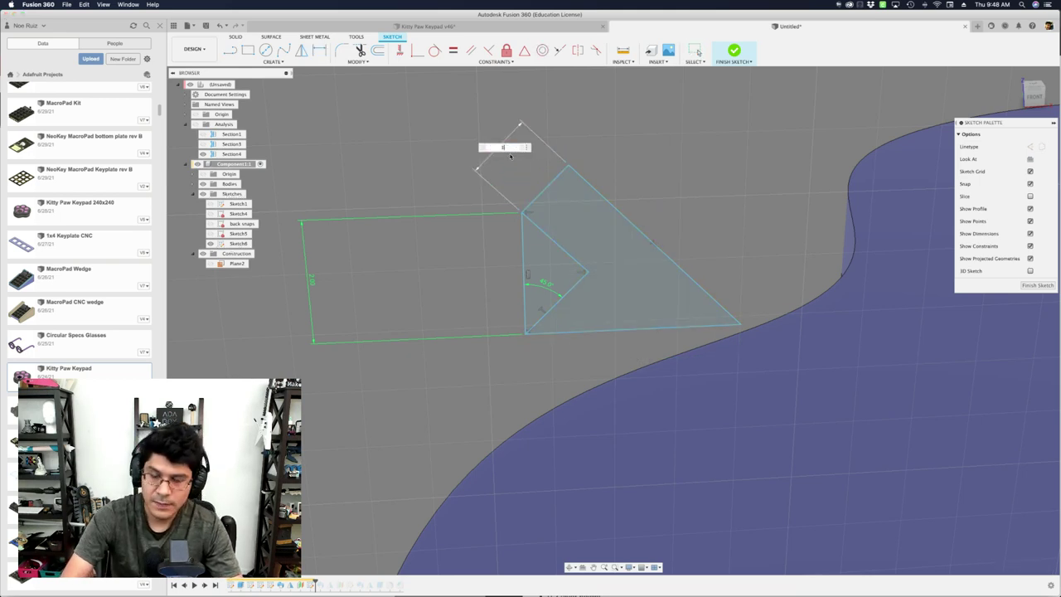
pyautogui.press('Return')
pyautogui.press('Escape')
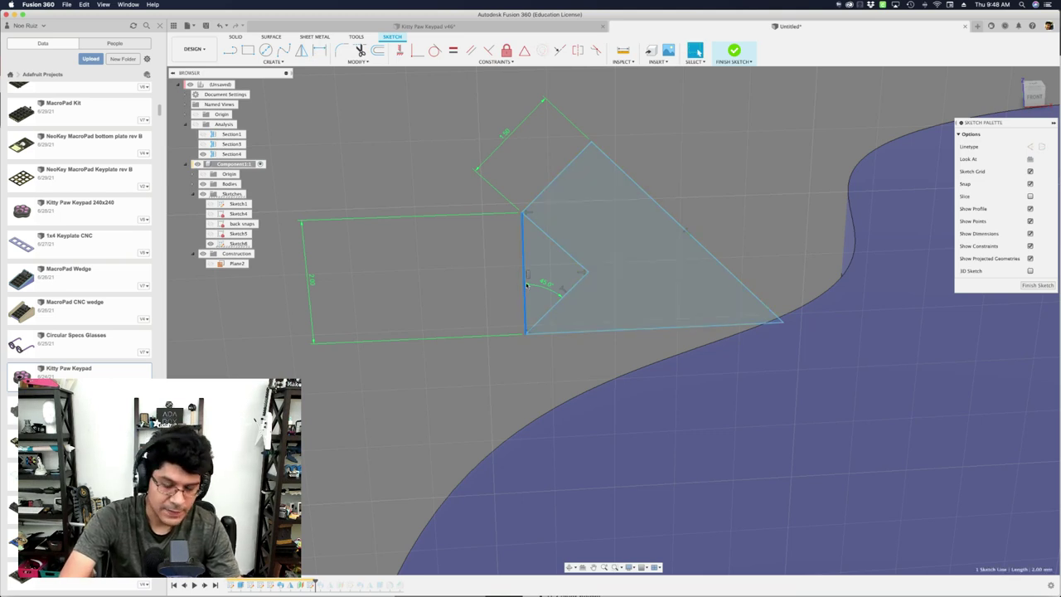
# Move the snap profile onto the plate and constrain its bottom line collinear with the projected line across the plate.
pyautogui.scroll(-10, 506, 272)
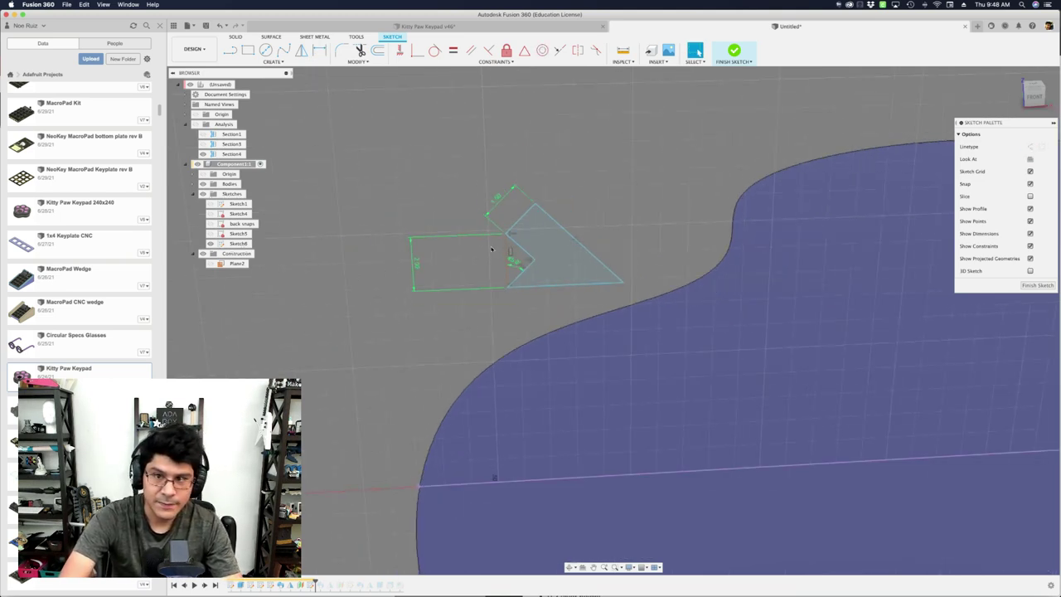
pyautogui.moveTo(529, 277); pyautogui.dragTo(640, 357)
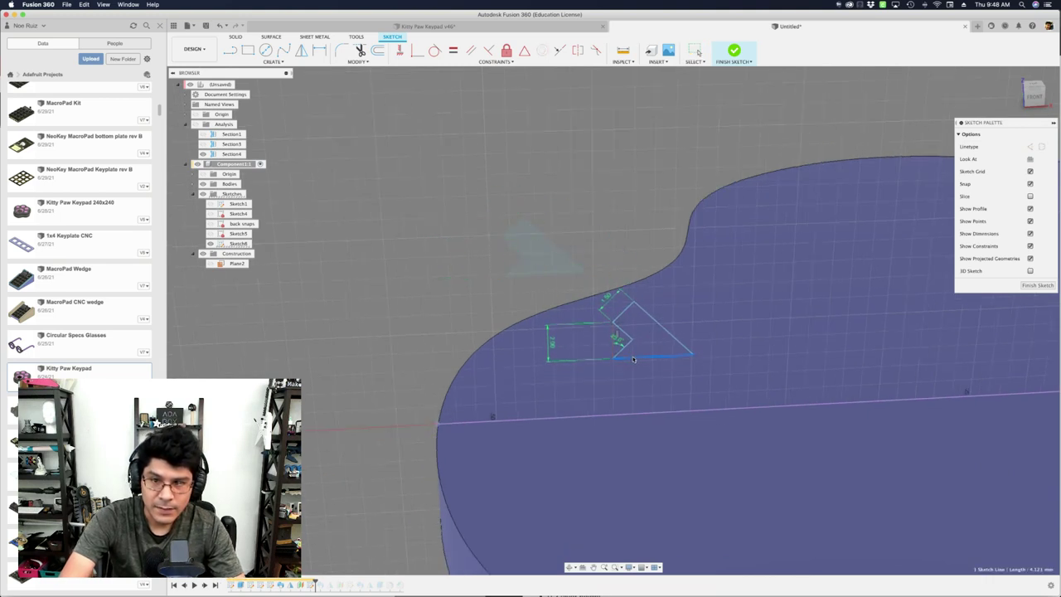
pyautogui.keyDown('shift'); pyautogui.click(630, 414); pyautogui.keyUp('shift')
pyautogui.press('s')
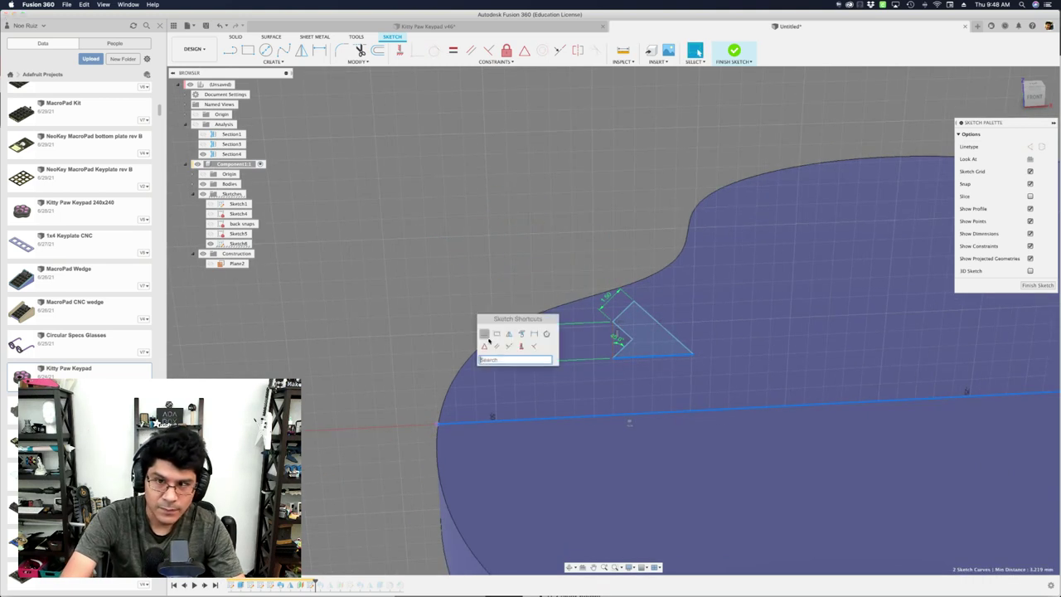
pyautogui.click(511, 346)
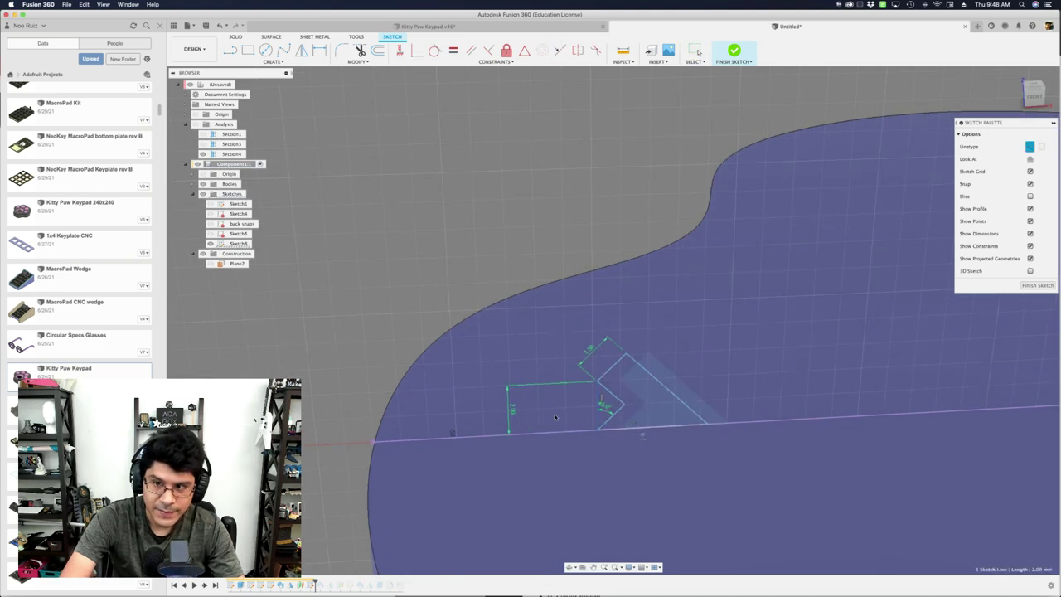
# Dimension the profile's vertical side 2 mm from the projected line's endpoint at the plate's edge and finish the sketch.
pyautogui.moveTo(556, 417); pyautogui.dragTo(533, 414)
pyautogui.click(374, 441)
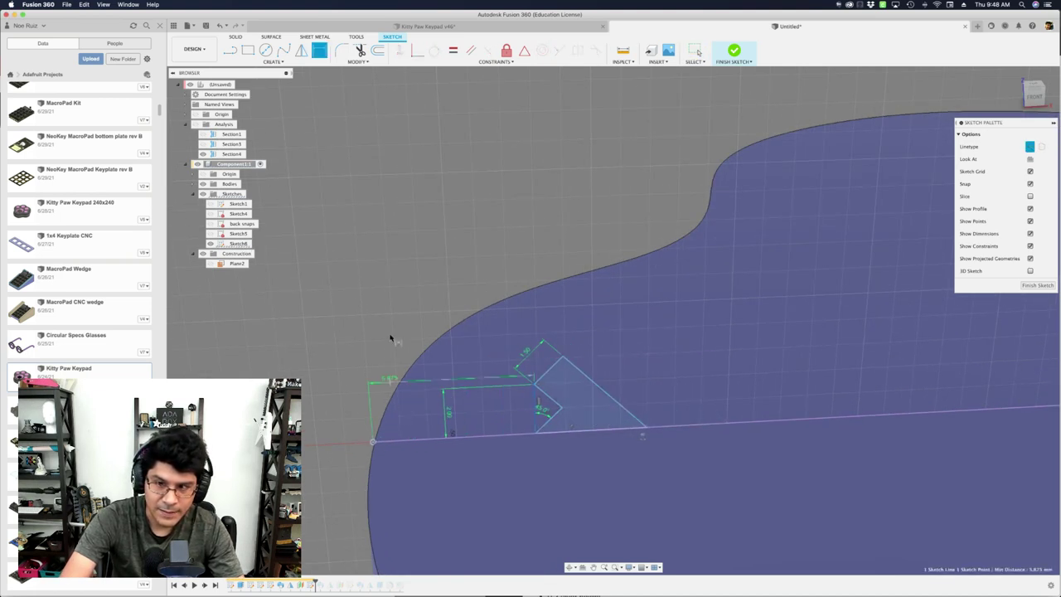
pyautogui.click(429, 221)
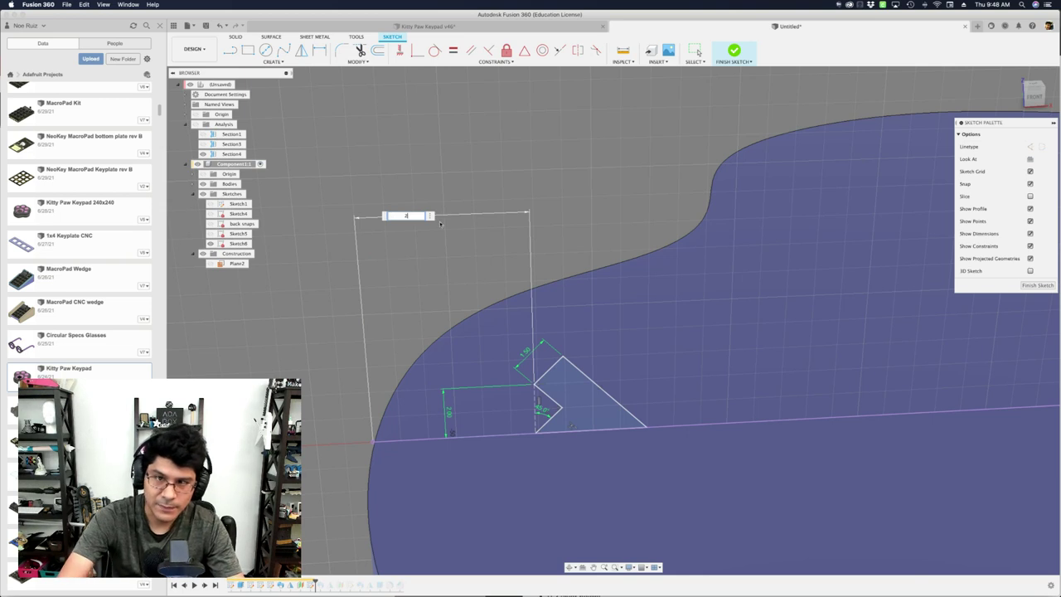
pyautogui.keyDown('shift'); pyautogui.moveTo(426, 214); pyautogui.dragTo(665, 118, button='middle'); pyautogui.keyUp('shift')
pyautogui.click(733, 51)
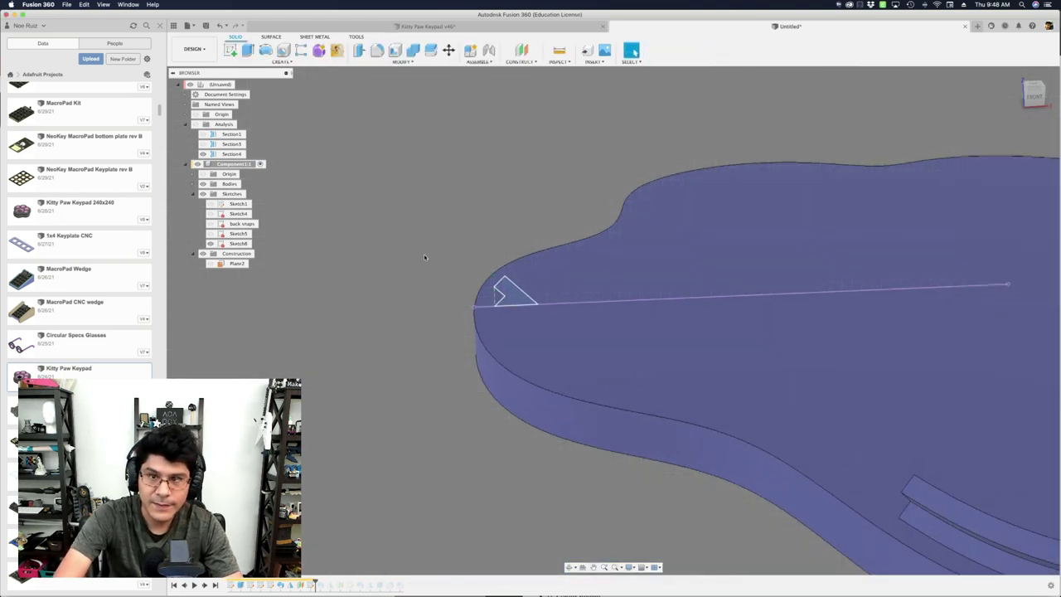
# Set up a single-path Sweep of the snap profile along the plate's outer edge, with chain selection off and Join as operation.
pyautogui.moveTo(373, 282)
pyautogui.keyDown('shift'); pyautogui.mouseDown(button='middle')
pyautogui.moveTo(435, 317)
pyautogui.moveTo(434, 336)
pyautogui.mouseUp(button='middle'); pyautogui.keyUp('shift')
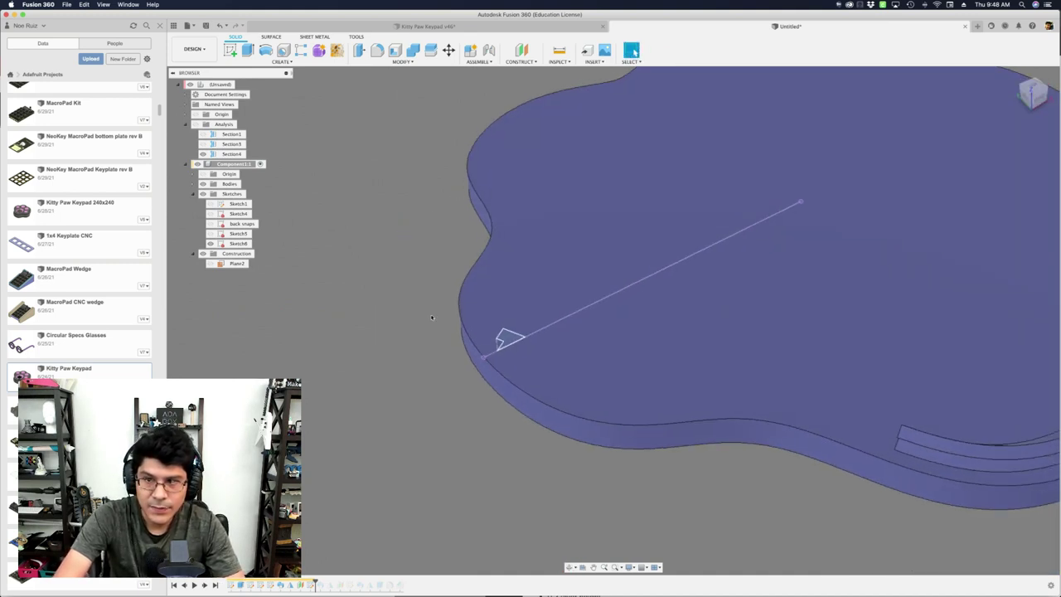
pyautogui.scroll(-4, 656, 281)
pyautogui.scroll(7, 589, 281)
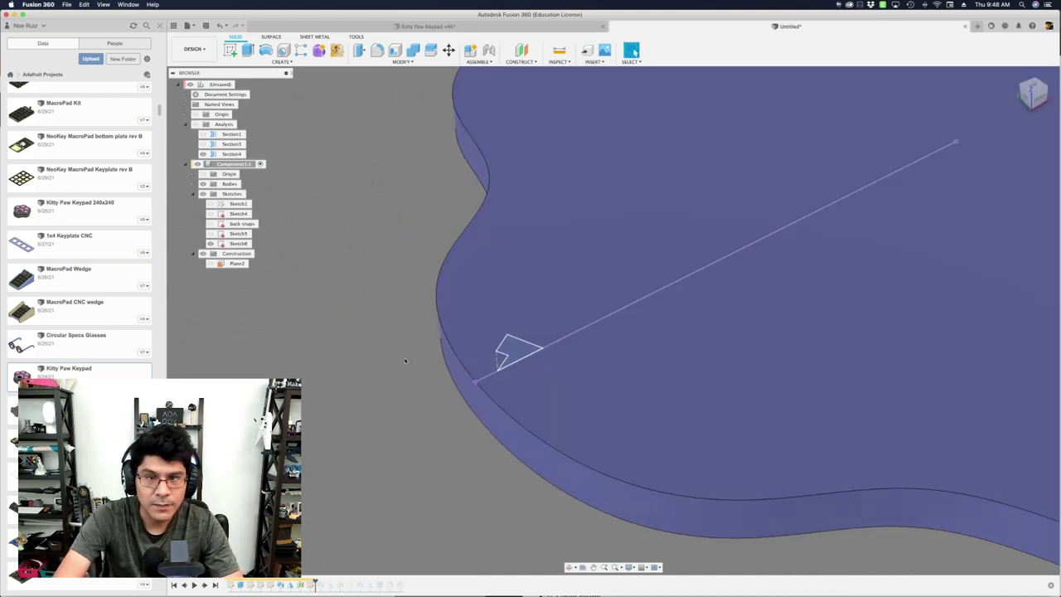
pyautogui.write('sswe')
pyautogui.click(429, 409)
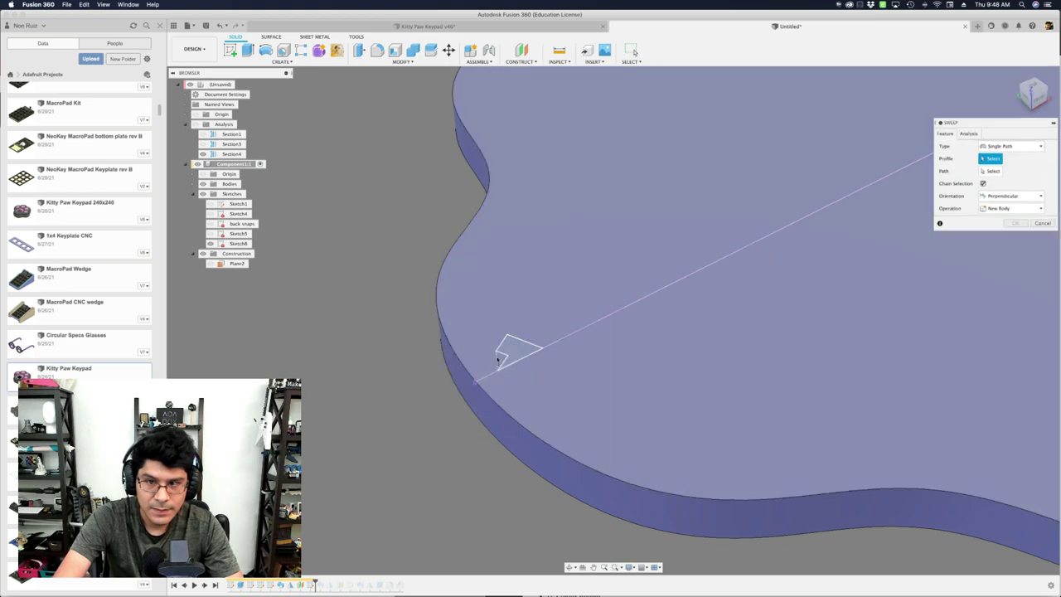
pyautogui.click(518, 348)
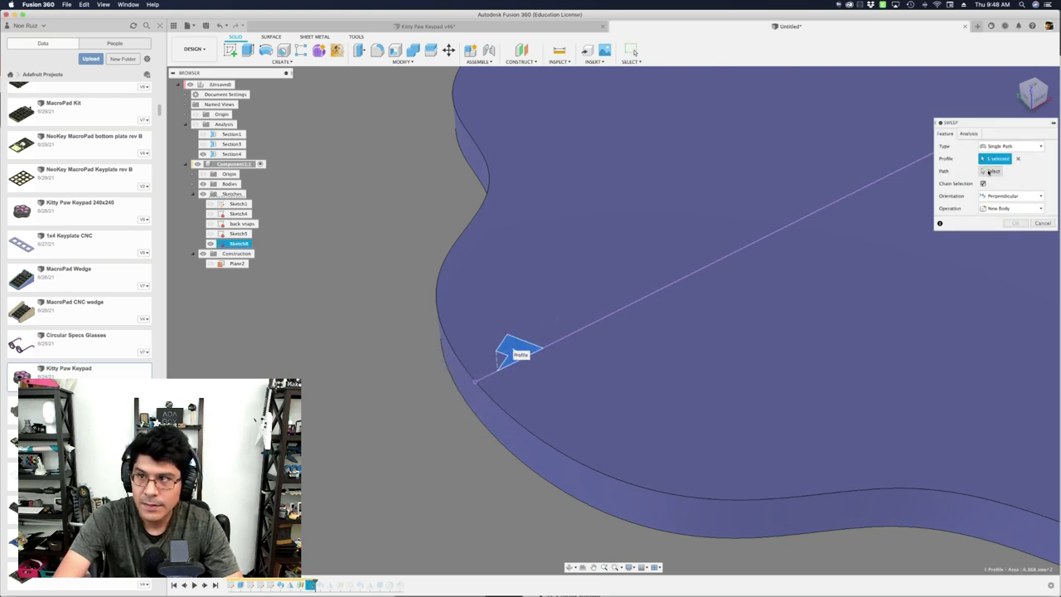
pyautogui.scroll(-5, 892, 213)
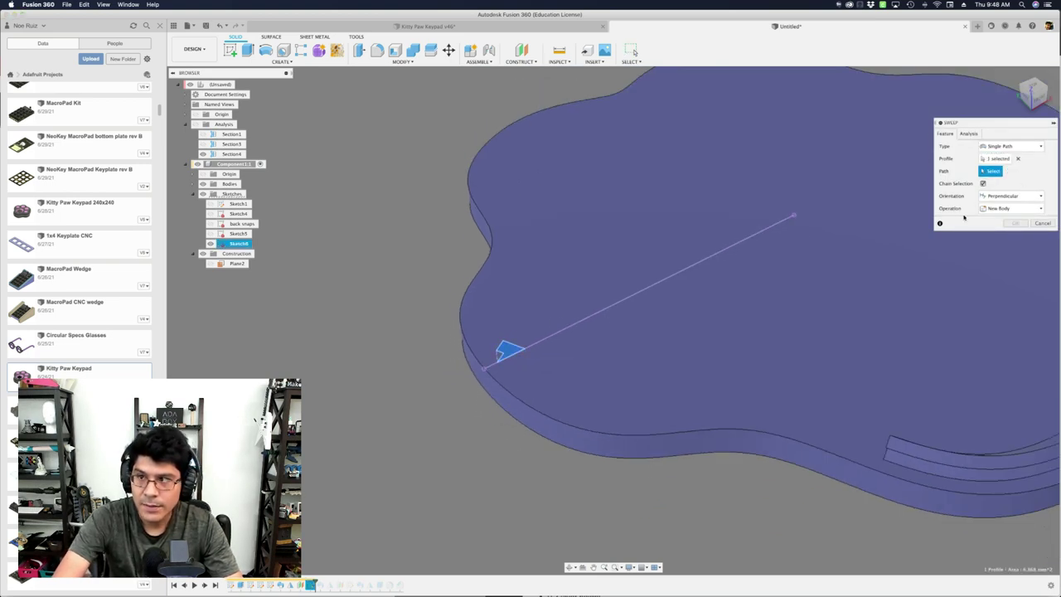
pyautogui.click(557, 422)
pyautogui.keyDown('shift'); pyautogui.moveTo(436, 325); pyautogui.dragTo(421, 356, button='middle'); pyautogui.keyUp('shift')
pyautogui.scroll(-2, 953, 484)
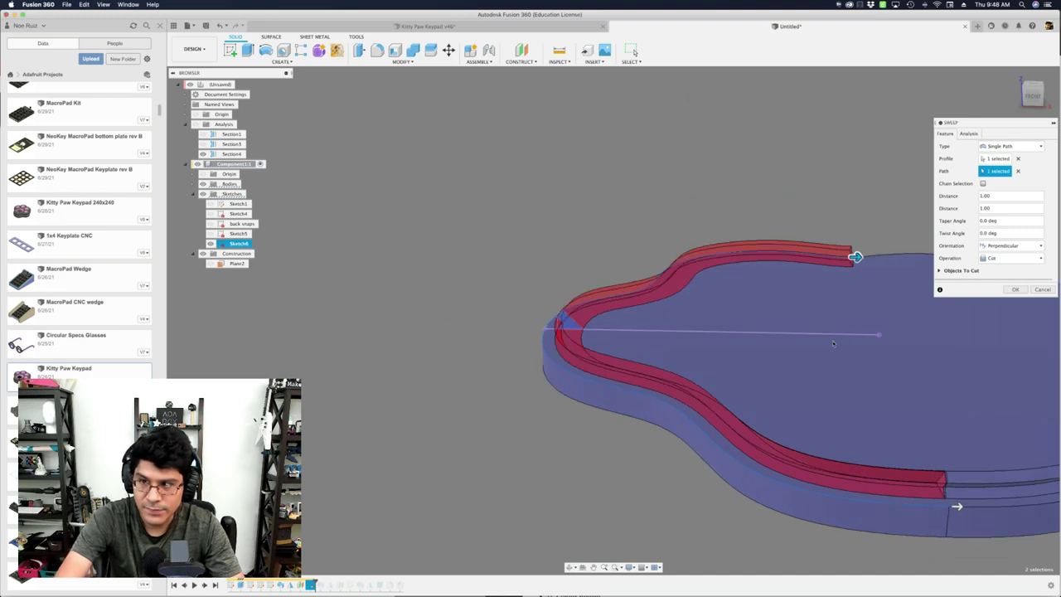
pyautogui.click(994, 258)
pyautogui.click(994, 270)
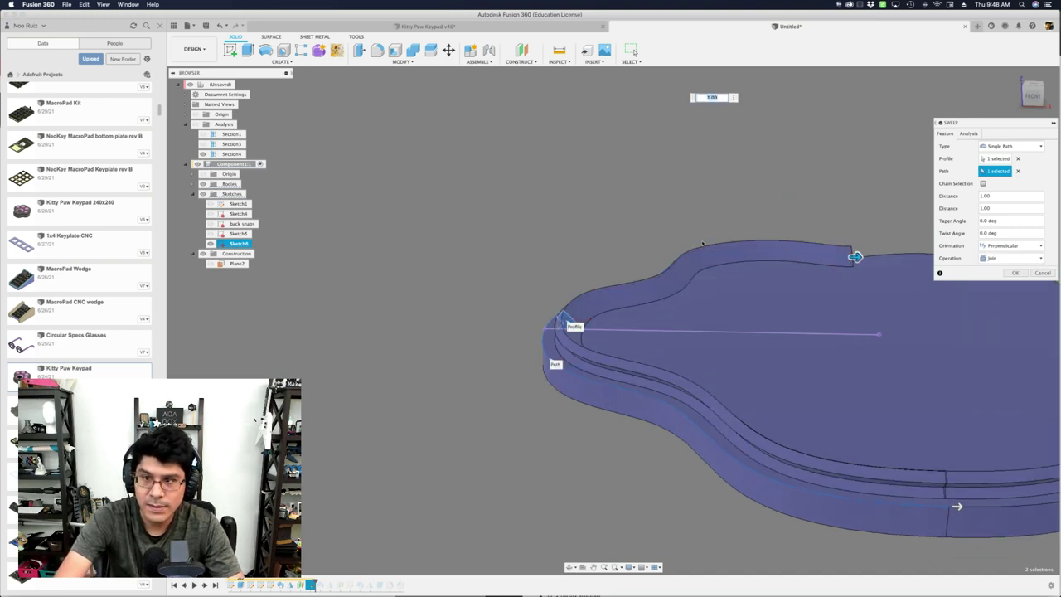
# Set both sweep distances to 0.2.
pyautogui.moveTo(564, 280)
pyautogui.keyDown('shift'); pyautogui.mouseDown(button='middle')
pyautogui.moveTo(900, 307)
pyautogui.moveTo(959, 291)
pyautogui.mouseUp(button='middle'); pyautogui.keyUp('shift')
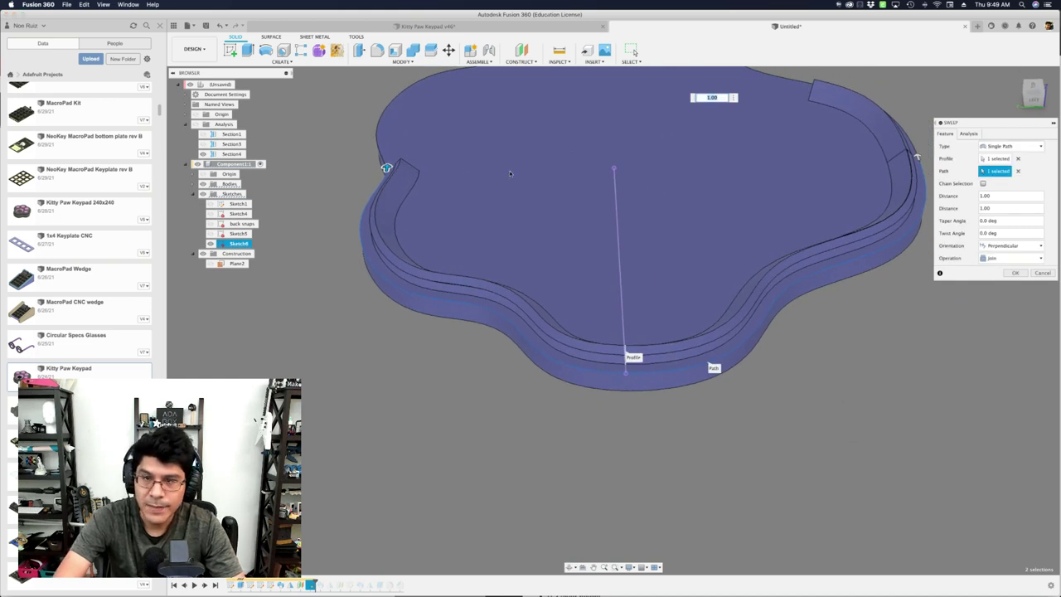
pyautogui.click(1011, 196)
pyautogui.write('.0')
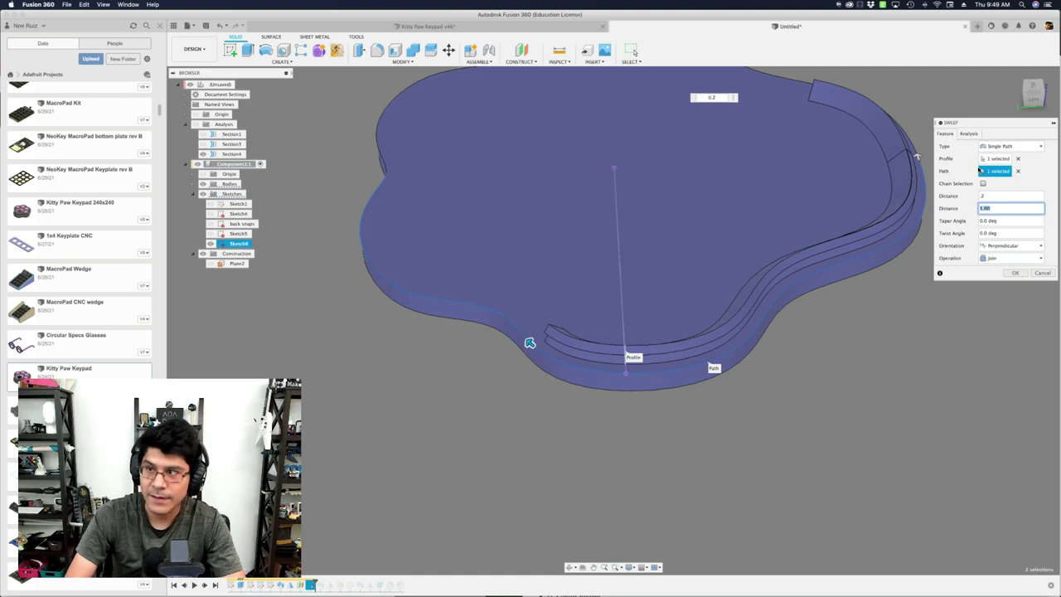
pyautogui.press('Return')
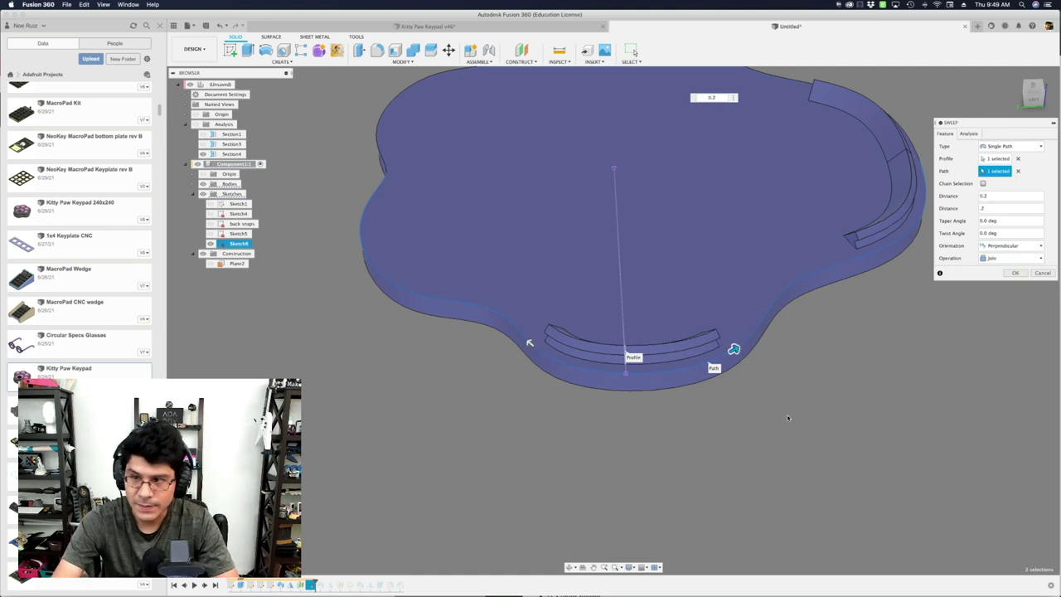
# Extend the sweep to distances of 0.424 and 0.405 on either side of the profile and create the joined side snap.
pyautogui.keyDown('shift'); pyautogui.moveTo(788, 418); pyautogui.dragTo(762, 434, button='middle'); pyautogui.keyUp('shift')
pyautogui.scroll(2, 698, 394)
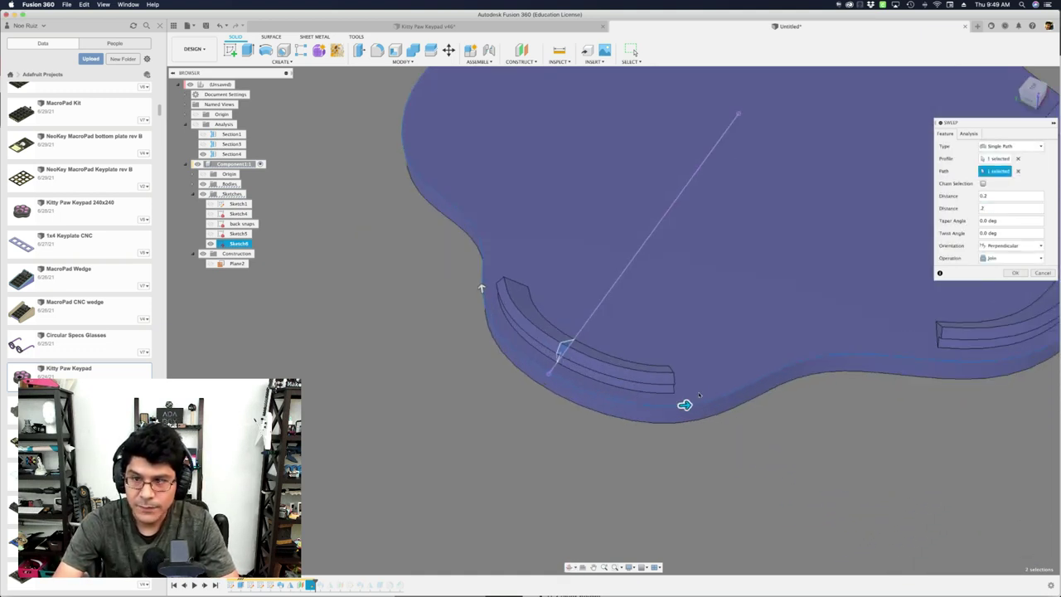
pyautogui.moveTo(685, 405); pyautogui.dragTo(702, 404)
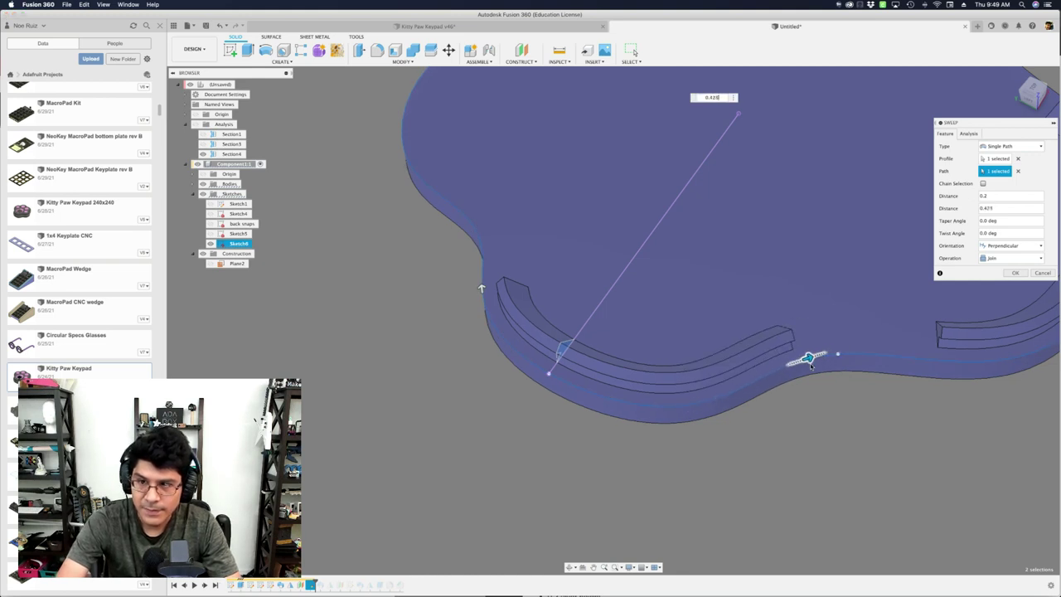
pyautogui.keyDown('shift'); pyautogui.moveTo(445, 308); pyautogui.dragTo(527, 422, button='middle'); pyautogui.keyUp('shift')
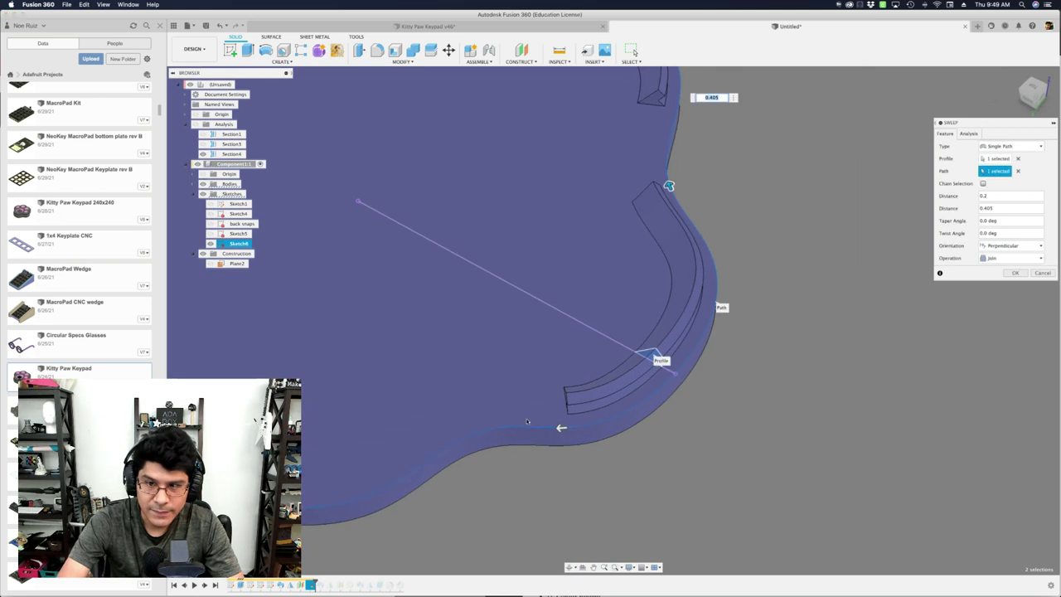
pyautogui.moveTo(560, 427); pyautogui.dragTo(418, 454)
pyautogui.scroll(-3, 461, 385)
pyautogui.keyDown('shift'); pyautogui.moveTo(799, 433); pyautogui.dragTo(775, 412, button='middle'); pyautogui.keyUp('shift')
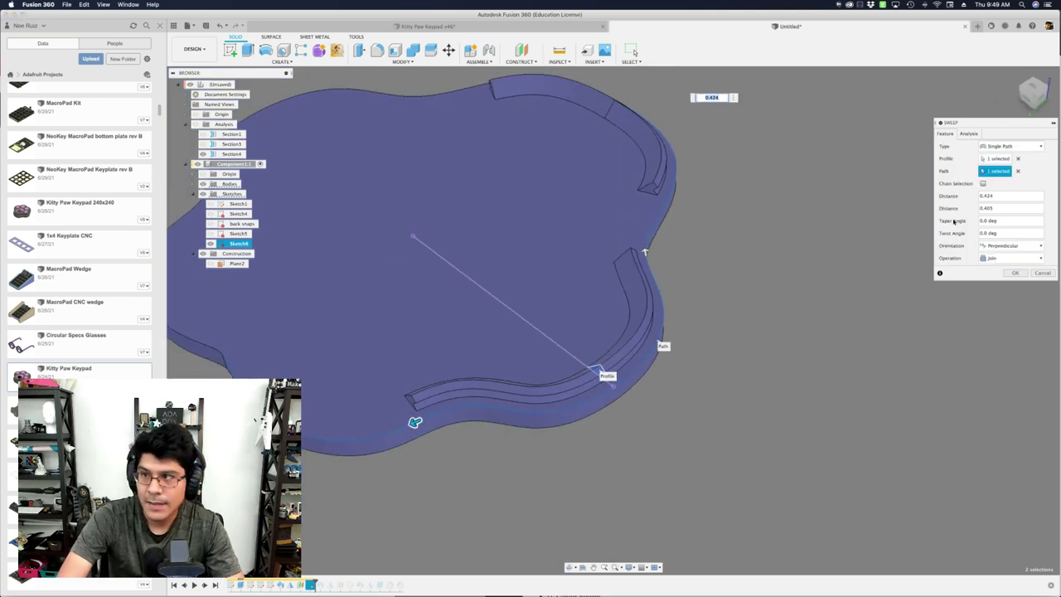
pyautogui.click(1005, 209)
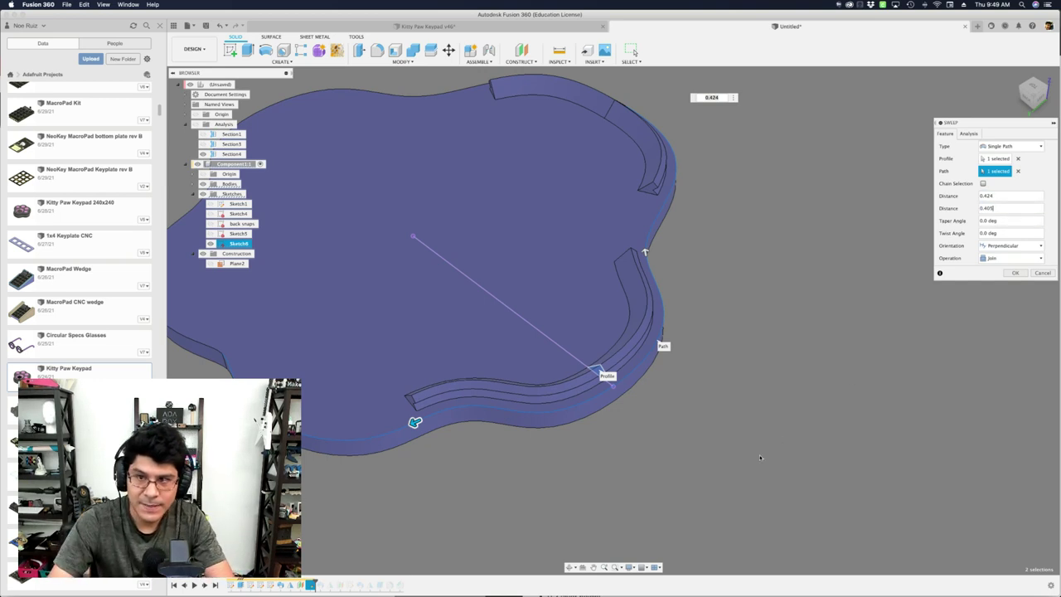
pyautogui.keyDown('shift'); pyautogui.moveTo(760, 456); pyautogui.dragTo(724, 440, button='middle'); pyautogui.keyUp('shift')
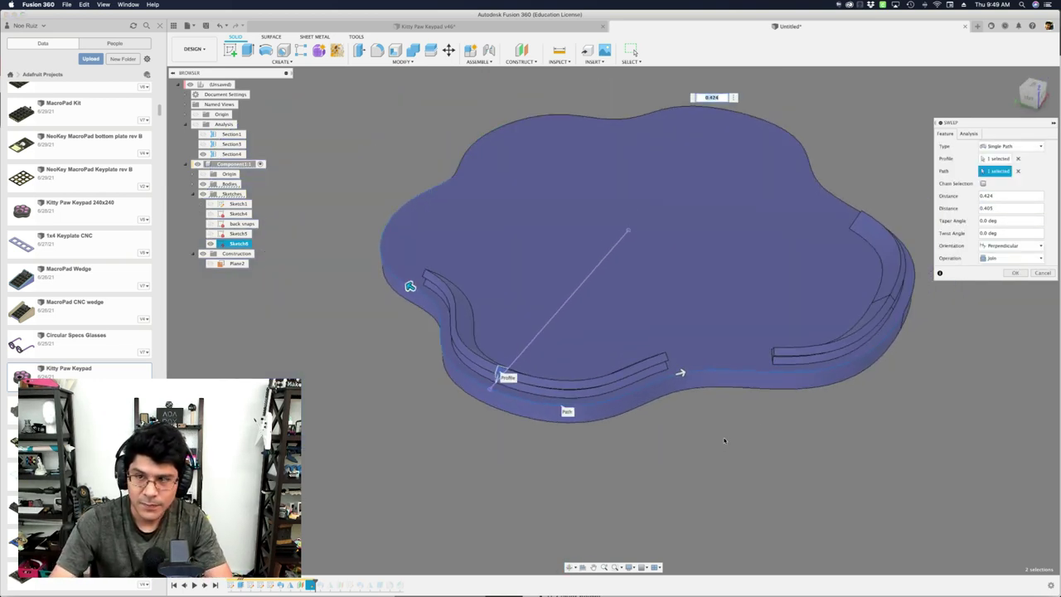
pyautogui.press('Return')
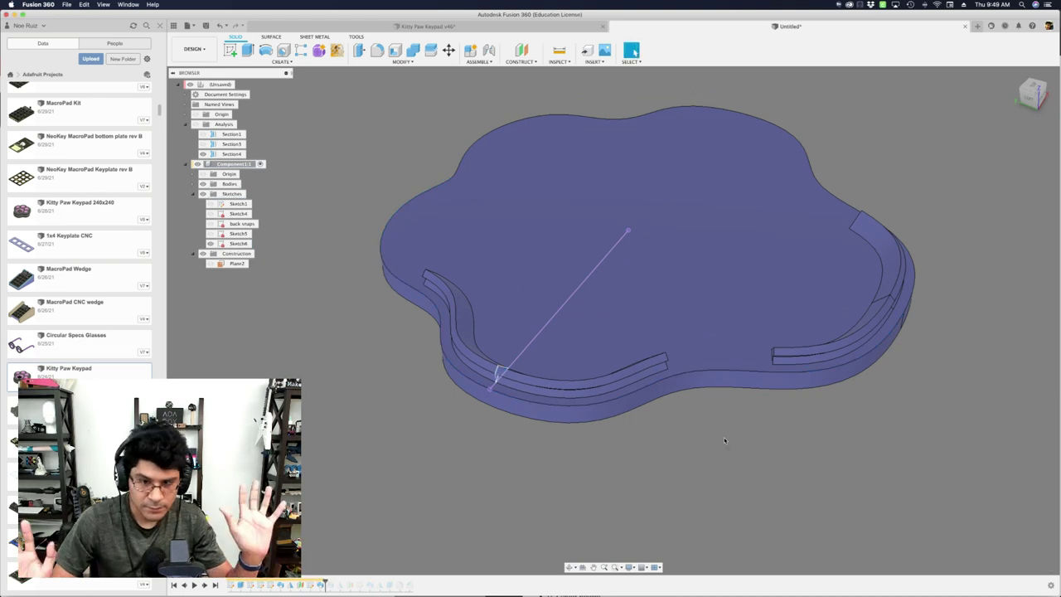
# Hide the side snap's profile sketch.
pyautogui.keyDown('shift'); pyautogui.moveTo(630, 462); pyautogui.dragTo(602, 474, button='middle'); pyautogui.keyUp('shift')
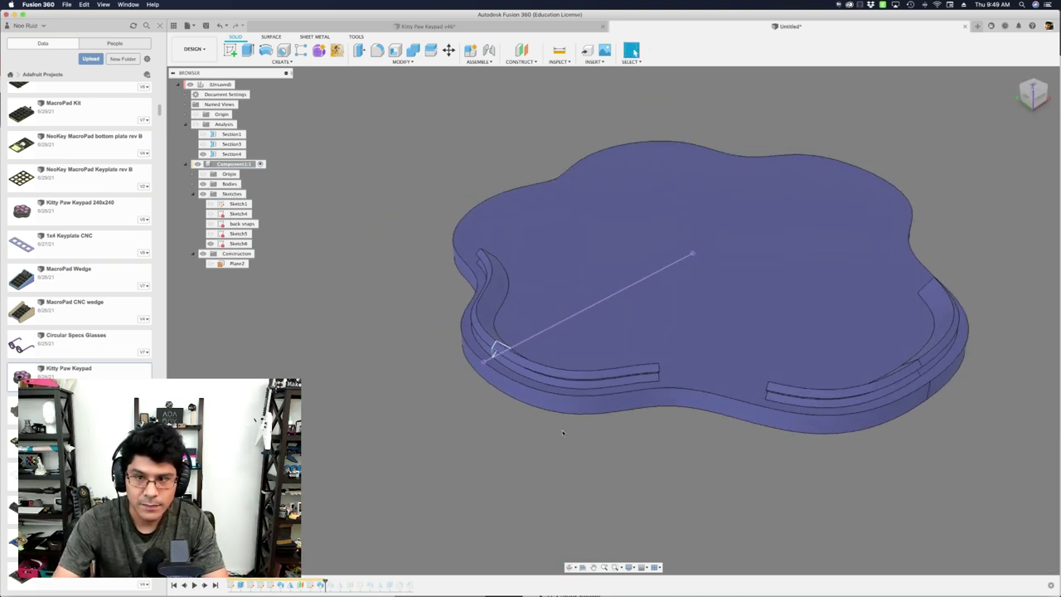
pyautogui.scroll(3, 448, 274)
pyautogui.click(212, 243)
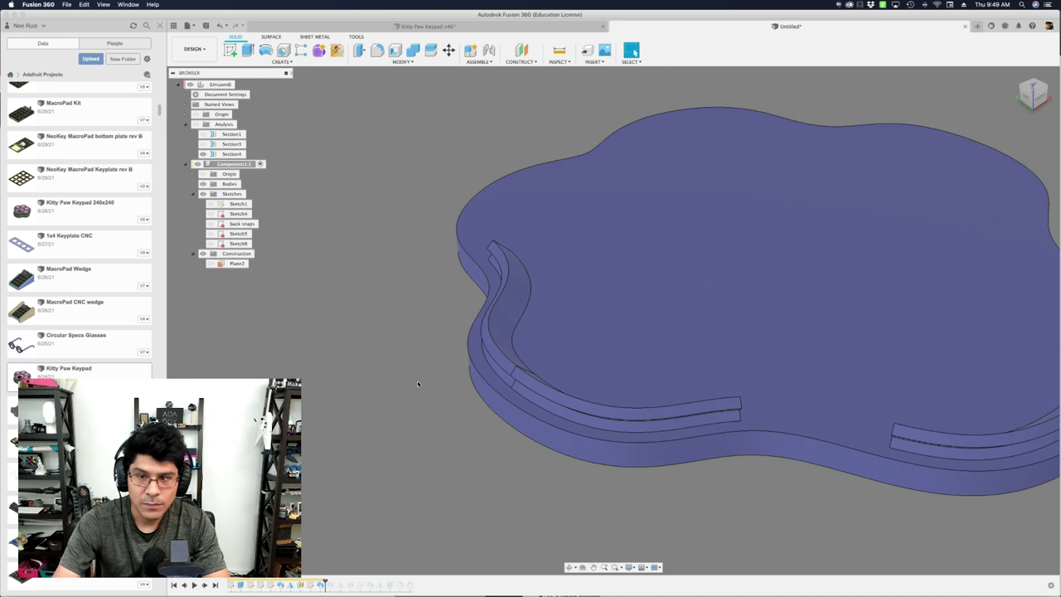
# Mirror the side snap's Sweep feature about the origin's YZ plane to add a snap on the plate's opposite side.
pyautogui.keyDown('shift'); pyautogui.moveTo(418, 384); pyautogui.dragTo(320, 352, button='middle'); pyautogui.keyUp('shift')
pyautogui.scroll(2, 438, 313)
pyautogui.scroll(-3, 440, 309)
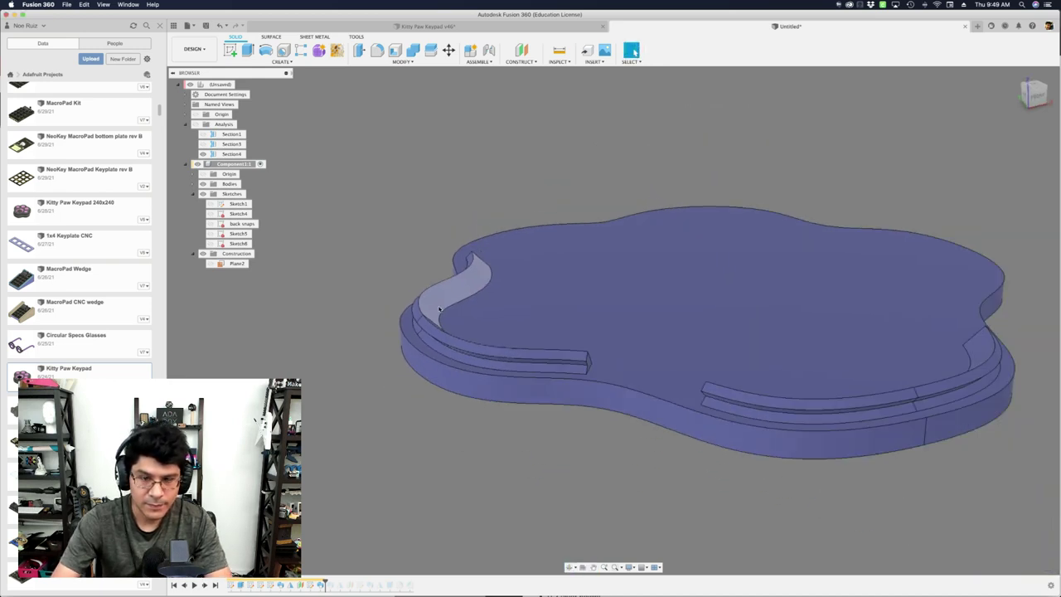
pyautogui.write('smir')
pyautogui.press('Return')
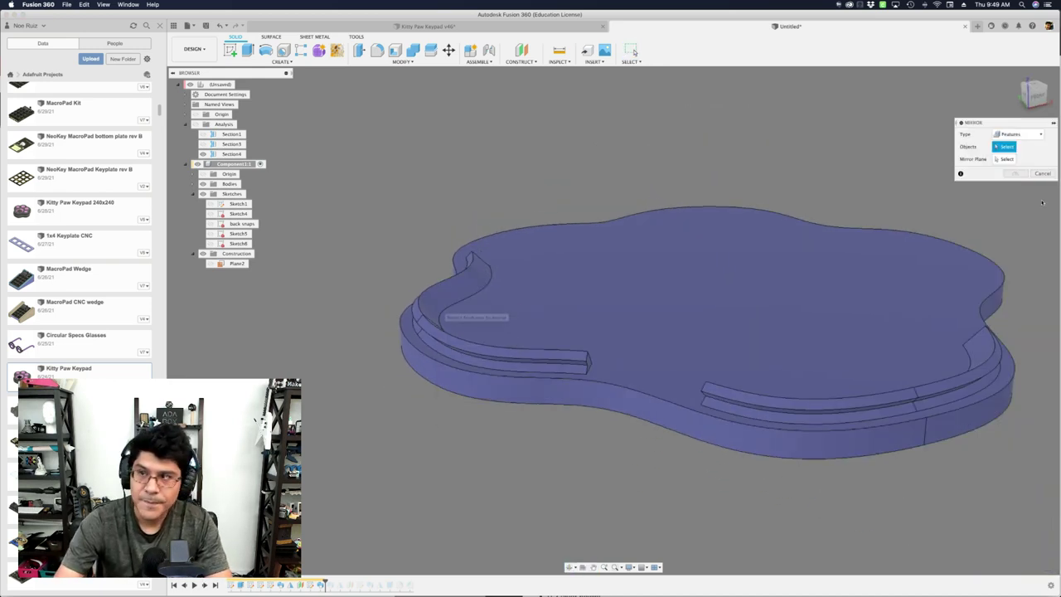
pyautogui.click(321, 584)
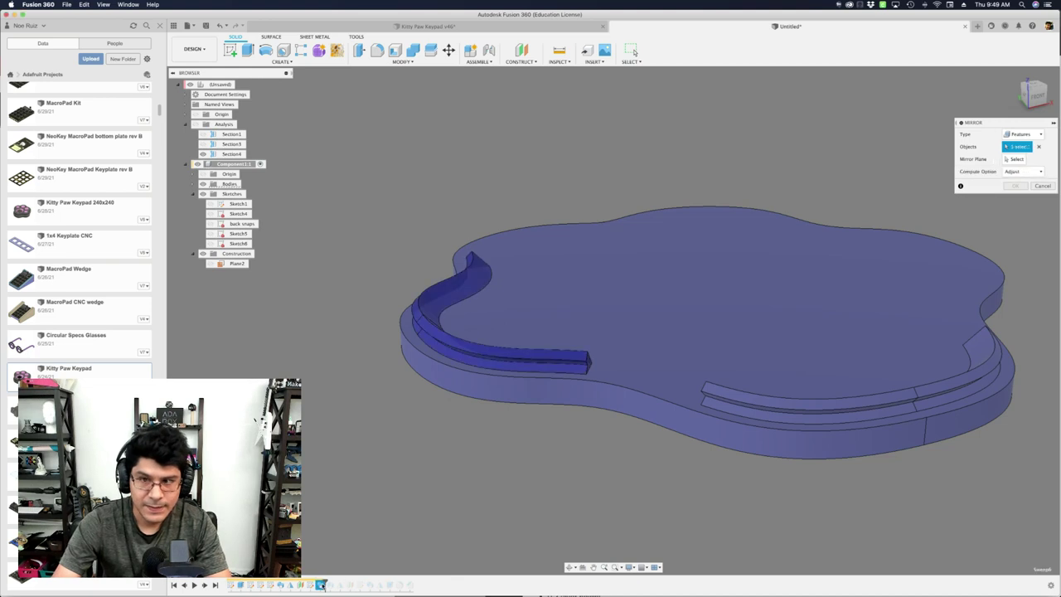
pyautogui.click(1021, 159)
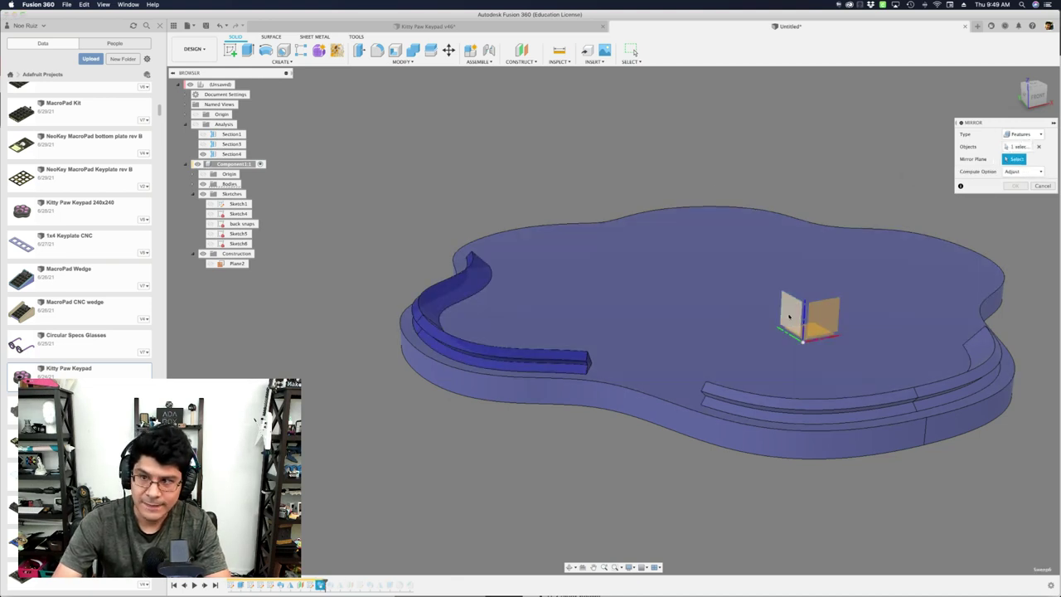
pyautogui.click(791, 314)
pyautogui.keyDown('shift'); pyautogui.moveTo(775, 270); pyautogui.dragTo(856, 352, button='middle'); pyautogui.keyUp('shift')
pyautogui.keyDown('shift'); pyautogui.moveTo(899, 407); pyautogui.dragTo(902, 451, button='middle'); pyautogui.keyUp('shift')
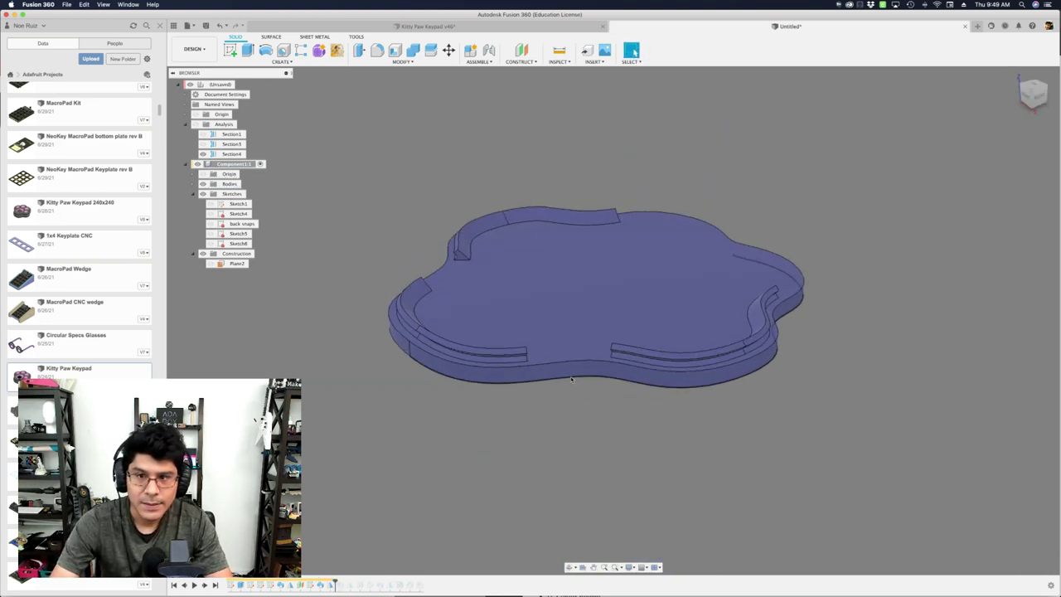
# Show Sketch4 with the inset paw outline and inspect it against the snaps on the plate.
pyautogui.click(211, 214)
pyautogui.keyDown('shift'); pyautogui.moveTo(280, 301); pyautogui.dragTo(311, 333, button='middle'); pyautogui.keyUp('shift')
pyautogui.scroll(3, 401, 364)
pyautogui.keyDown('shift'); pyautogui.moveTo(401, 365); pyautogui.dragTo(393, 348, button='middle'); pyautogui.keyUp('shift')
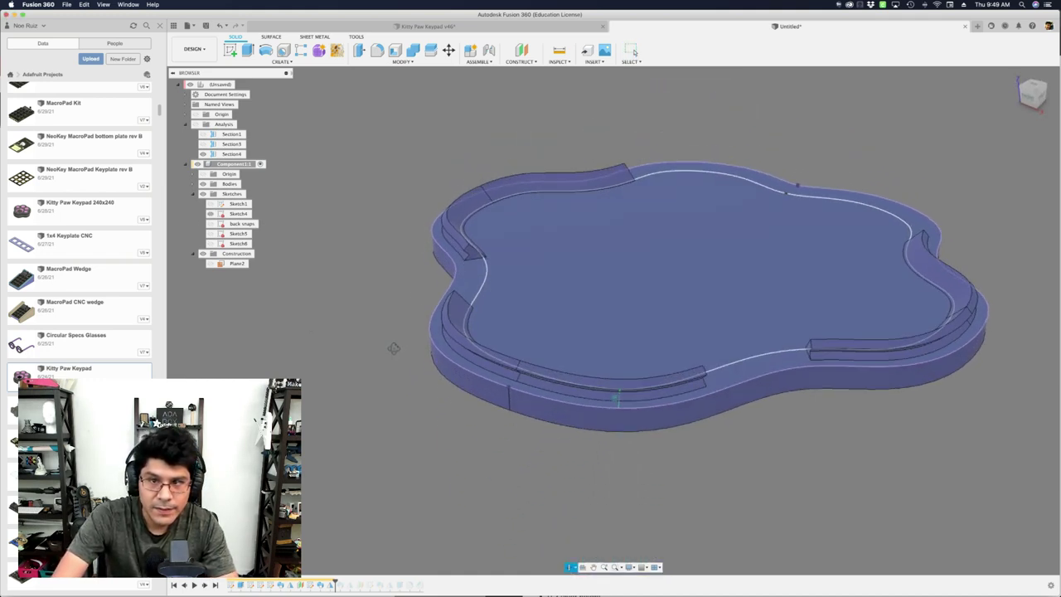
pyautogui.scroll(3, 542, 321)
pyautogui.scroll(-3, 542, 321)
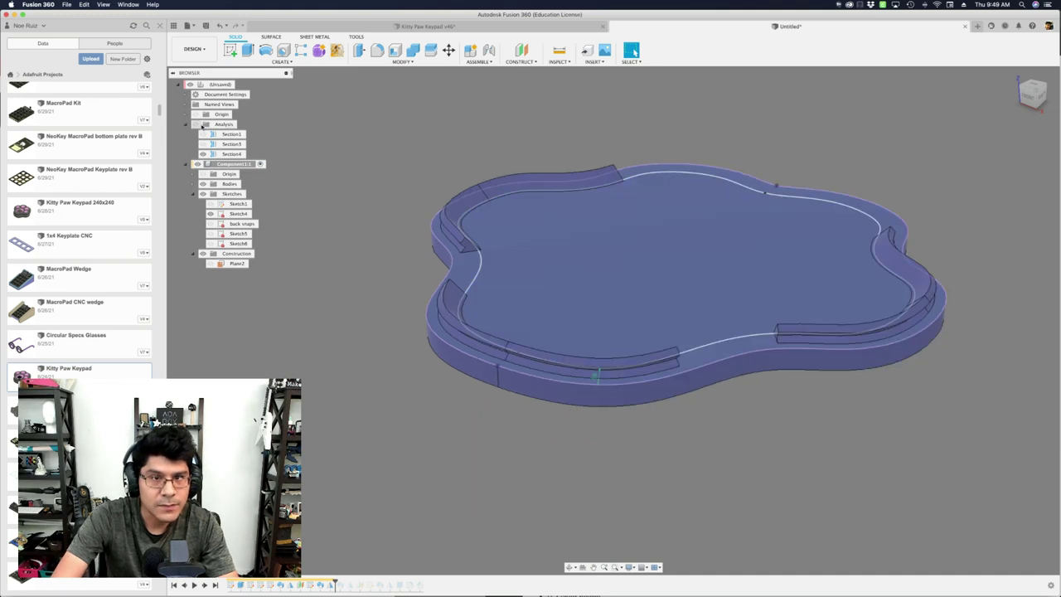
# Turn on the section analysis and examine the plate and its snaps in cross-section.
pyautogui.click(197, 124)
pyautogui.keyDown('shift'); pyautogui.moveTo(392, 441); pyautogui.dragTo(375, 406, button='middle'); pyautogui.keyUp('shift')
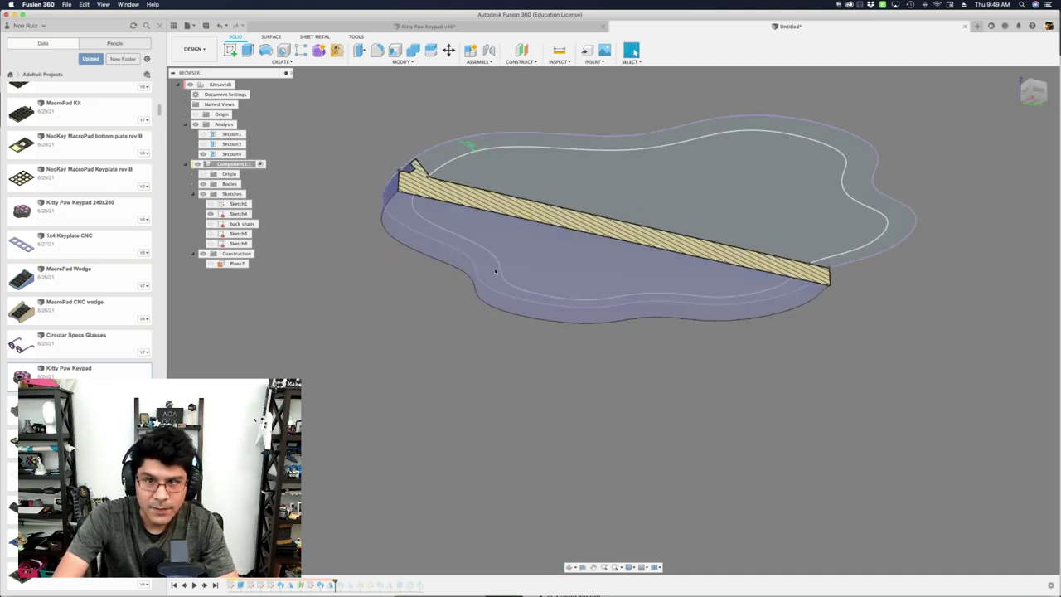
pyautogui.keyDown('shift'); pyautogui.moveTo(521, 208); pyautogui.dragTo(531, 245, button='middle'); pyautogui.keyUp('shift')
pyautogui.click(530, 244)
pyautogui.click(337, 320)
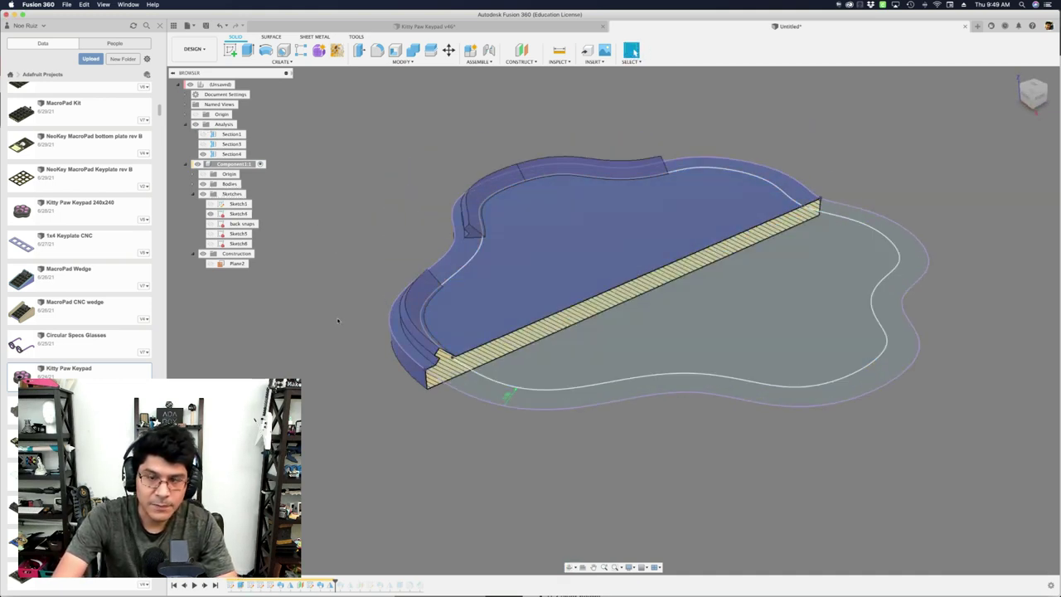
pyautogui.keyDown('shift'); pyautogui.moveTo(336, 320); pyautogui.dragTo(331, 320, button='middle'); pyautogui.keyUp('shift')
pyautogui.scroll(3, 489, 272)
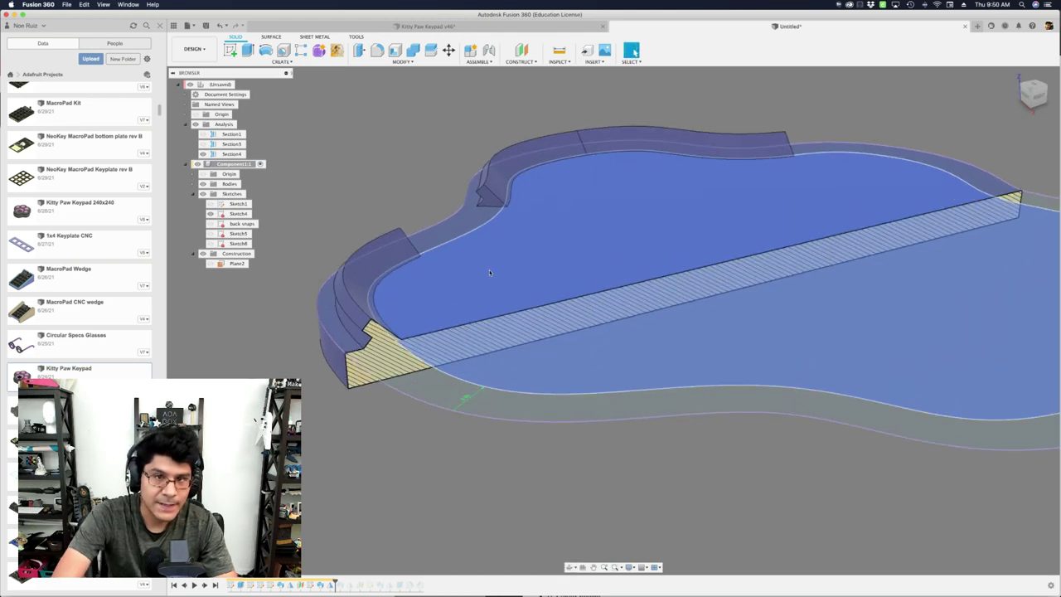
# Cut a pocket from the inset paw profile with a two-sided extrude, 6 mm upward and 3 mm downward, and hide Sketch4.
pyautogui.click(489, 270)
pyautogui.scroll(-2, 487, 282)
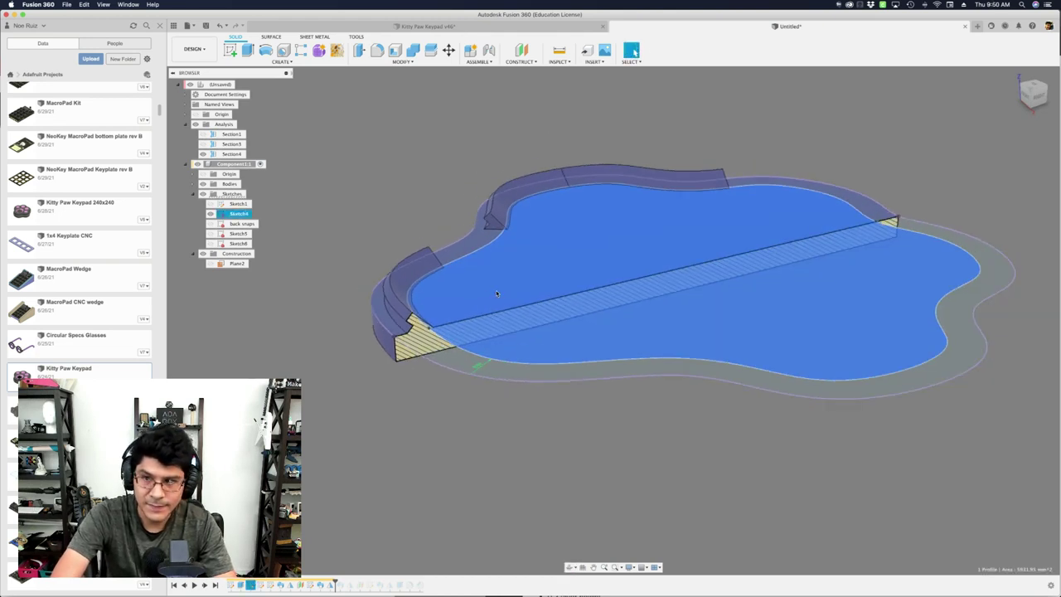
pyautogui.press('e')
pyautogui.scroll(3, 676, 278)
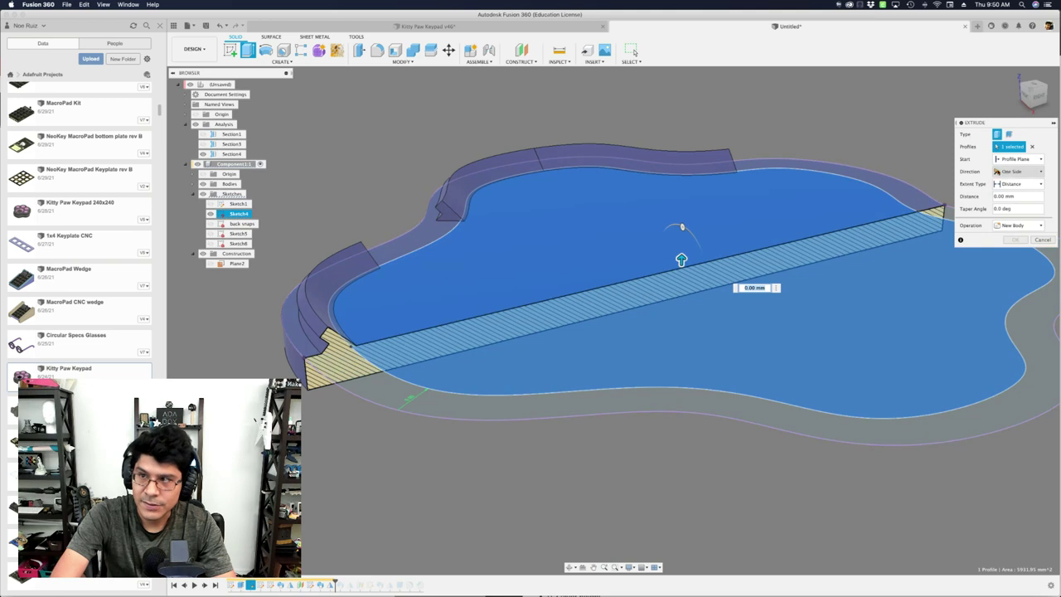
pyautogui.click(1001, 172)
pyautogui.click(1018, 193)
pyautogui.keyDown('shift'); pyautogui.moveTo(760, 269); pyautogui.dragTo(753, 246, button='middle'); pyautogui.keyUp('shift')
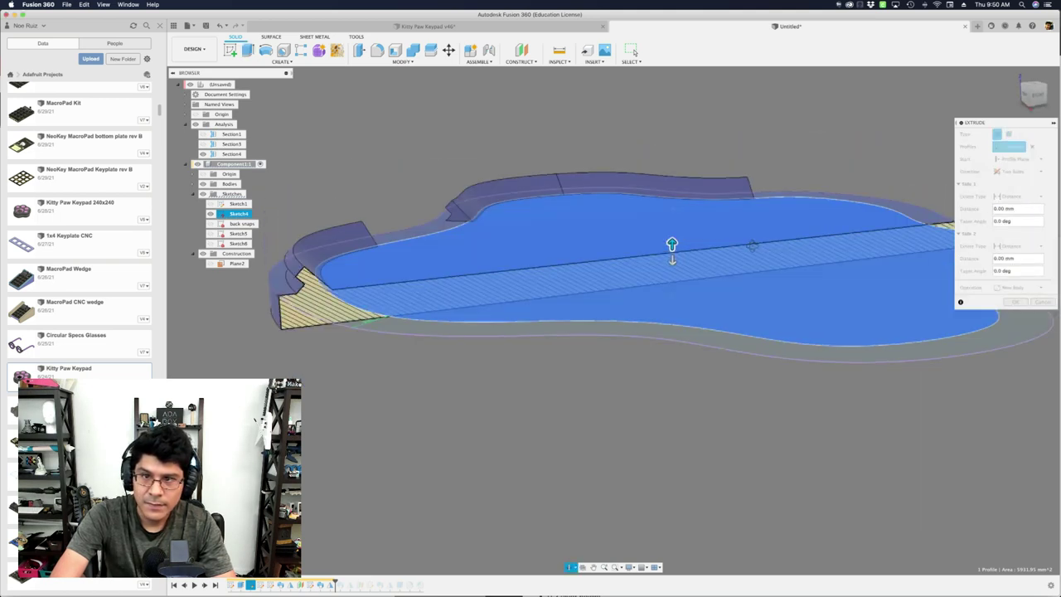
pyautogui.scroll(2, 751, 246)
pyautogui.moveTo(659, 253); pyautogui.dragTo(661, 197)
pyautogui.scroll(-2, 661, 197)
pyautogui.moveTo(660, 256); pyautogui.dragTo(664, 290)
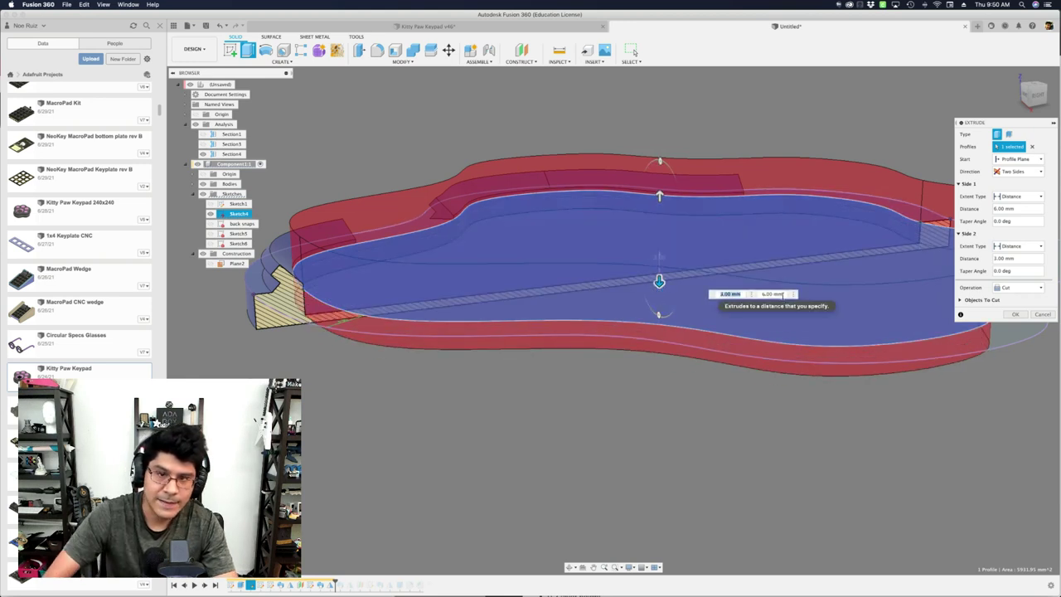
pyautogui.press('Return')
pyautogui.scroll(-3, 695, 260)
pyautogui.click(210, 215)
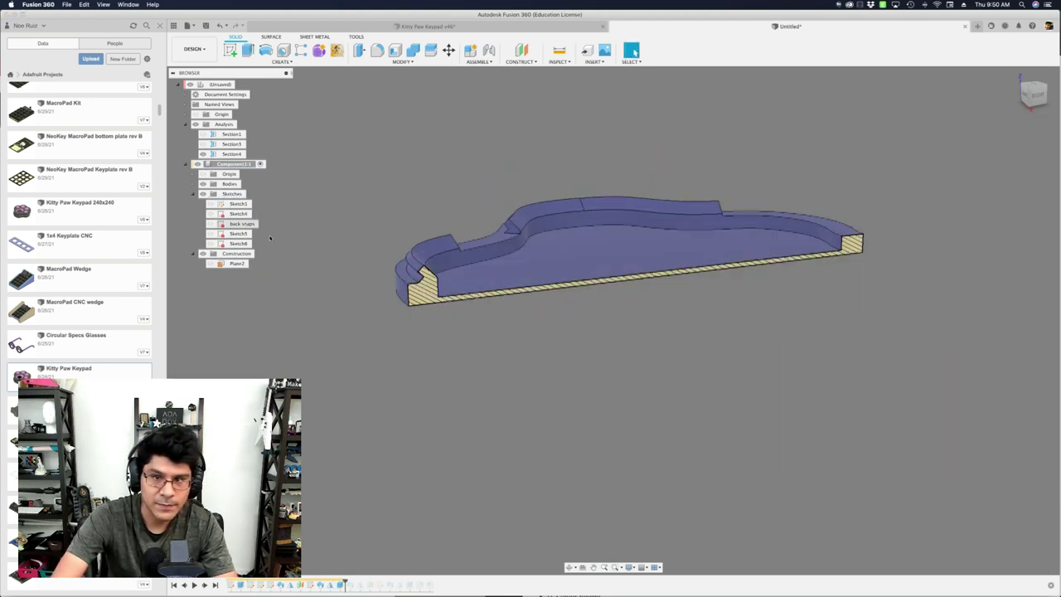
# Measure the pocket floor's thickness between its inner face and the plate's underside.
pyautogui.scroll(3, 452, 264)
pyautogui.click(488, 277)
pyautogui.keyDown('shift'); pyautogui.moveTo(540, 362); pyautogui.dragTo(557, 297, button='middle'); pyautogui.keyUp('shift')
pyautogui.click(557, 298)
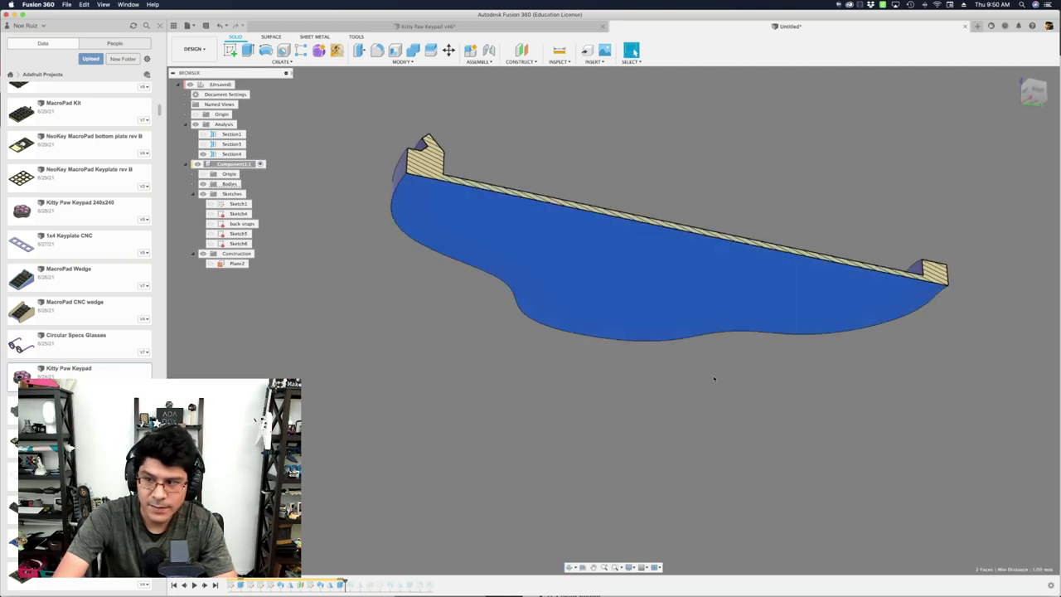
pyautogui.keyDown('shift'); pyautogui.moveTo(764, 409); pyautogui.dragTo(732, 434, button='middle'); pyautogui.keyUp('shift')
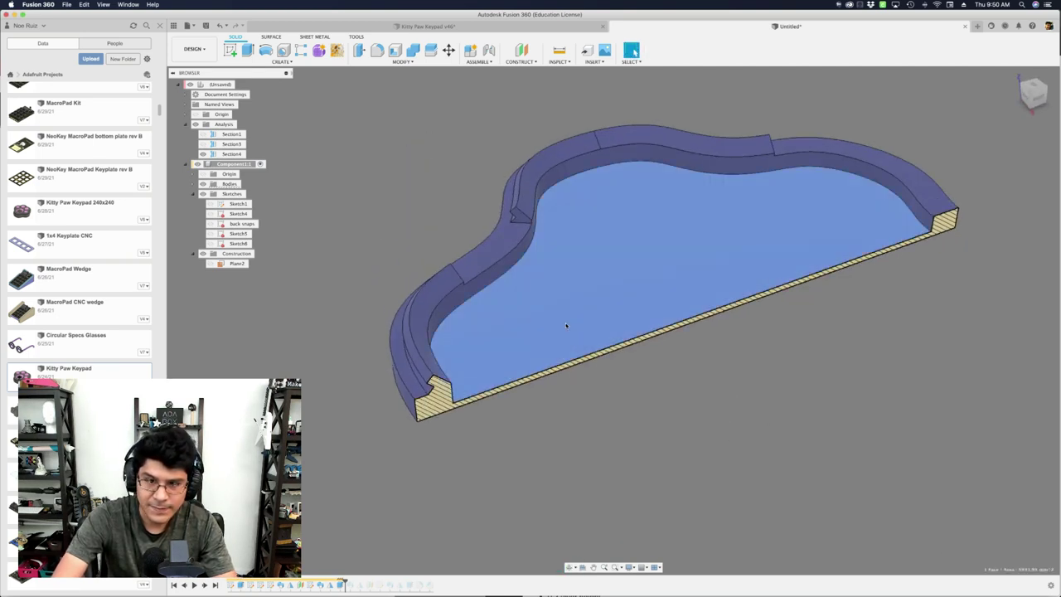
# Edit the pocket's extrude to reduce its downward cut depth, and measure the floor thickness again.
pyautogui.doubleClick(340, 586)
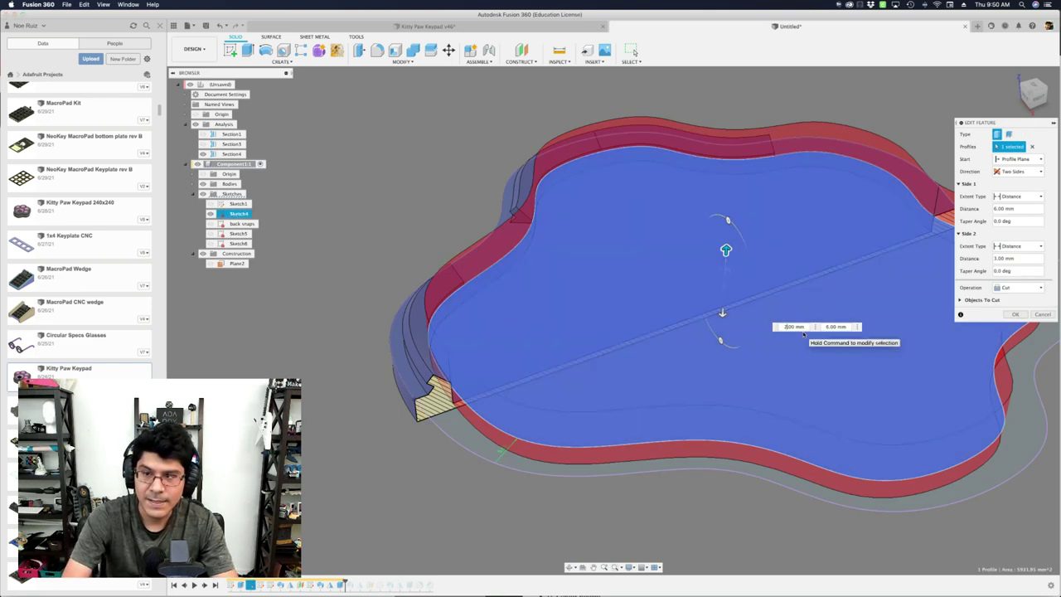
pyautogui.press('Return')
pyautogui.moveTo(531, 310)
pyautogui.keyDown('shift'); pyautogui.mouseDown(button='middle')
pyautogui.moveTo(571, 359)
pyautogui.moveTo(586, 273)
pyautogui.moveTo(708, 262)
pyautogui.mouseUp(button='middle'); pyautogui.keyUp('shift')
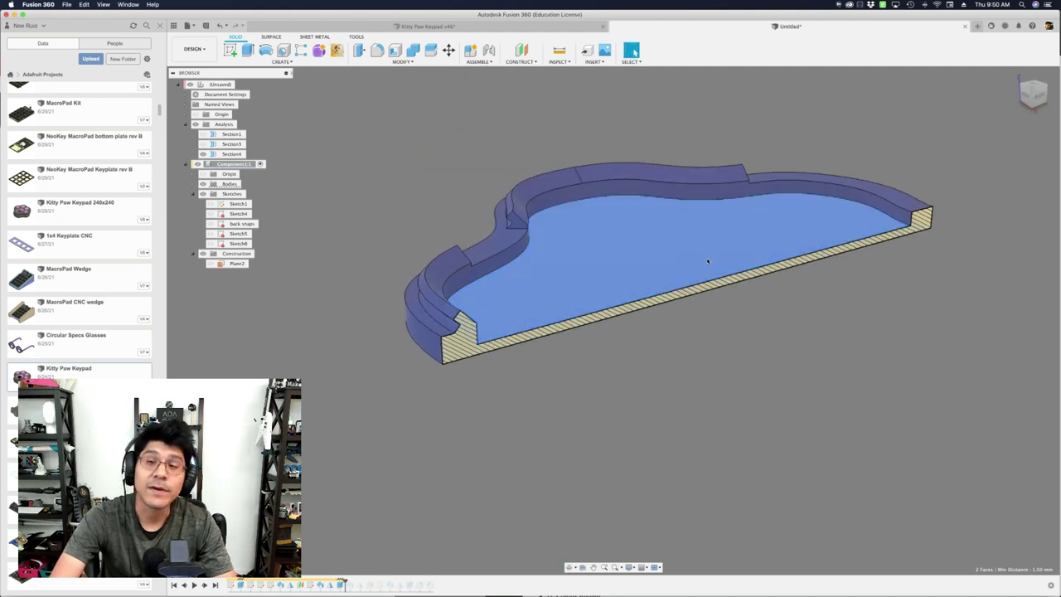
pyautogui.click(708, 262)
pyautogui.keyDown('shift'); pyautogui.moveTo(738, 355); pyautogui.dragTo(497, 226, button='middle'); pyautogui.keyUp('shift')
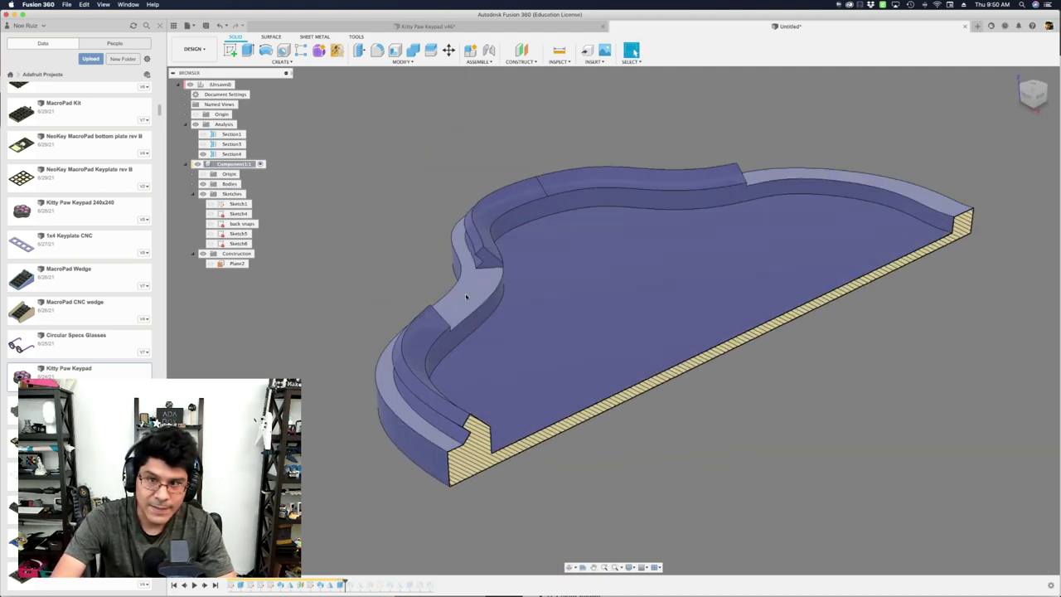
# Fillet the outer bottom edge around the paw plate with a 4 mm constant radius.
pyautogui.scroll(-1, 477, 296)
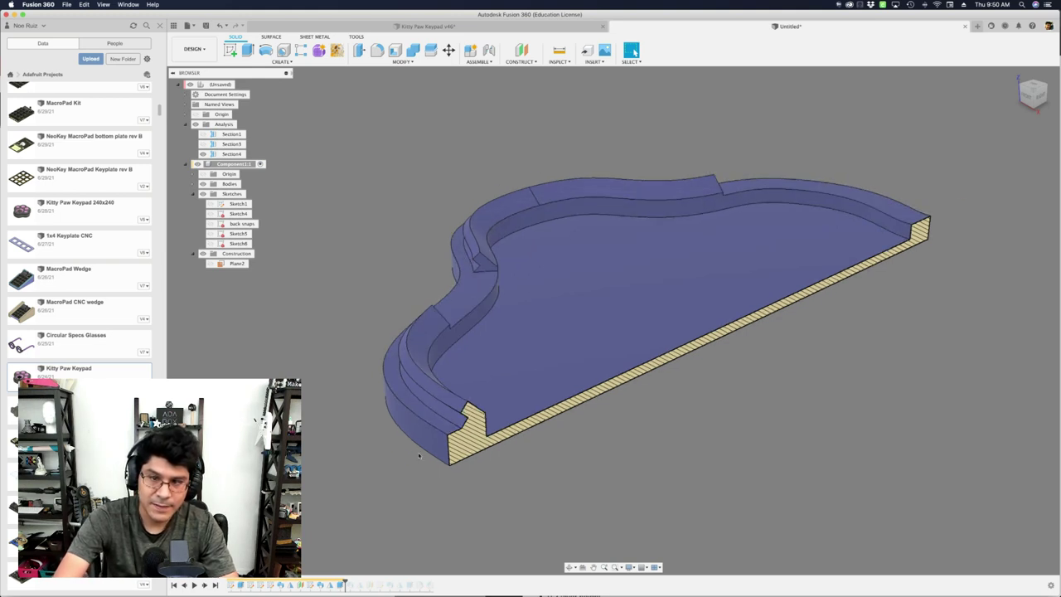
pyautogui.moveTo(581, 503)
pyautogui.keyDown('shift'); pyautogui.mouseDown(button='middle')
pyautogui.moveTo(610, 481)
pyautogui.moveTo(612, 454)
pyautogui.mouseUp(button='middle'); pyautogui.keyUp('shift')
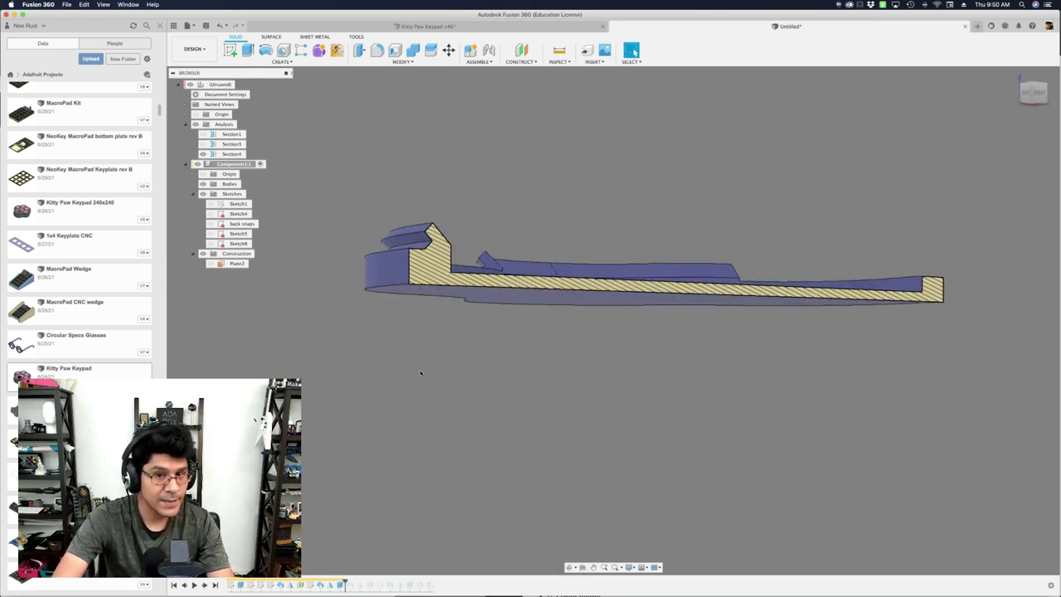
pyautogui.moveTo(420, 373)
pyautogui.keyDown('shift'); pyautogui.mouseDown(button='middle')
pyautogui.moveTo(436, 378)
pyautogui.moveTo(426, 367)
pyautogui.mouseUp(button='middle'); pyautogui.keyUp('shift')
pyautogui.press('f')
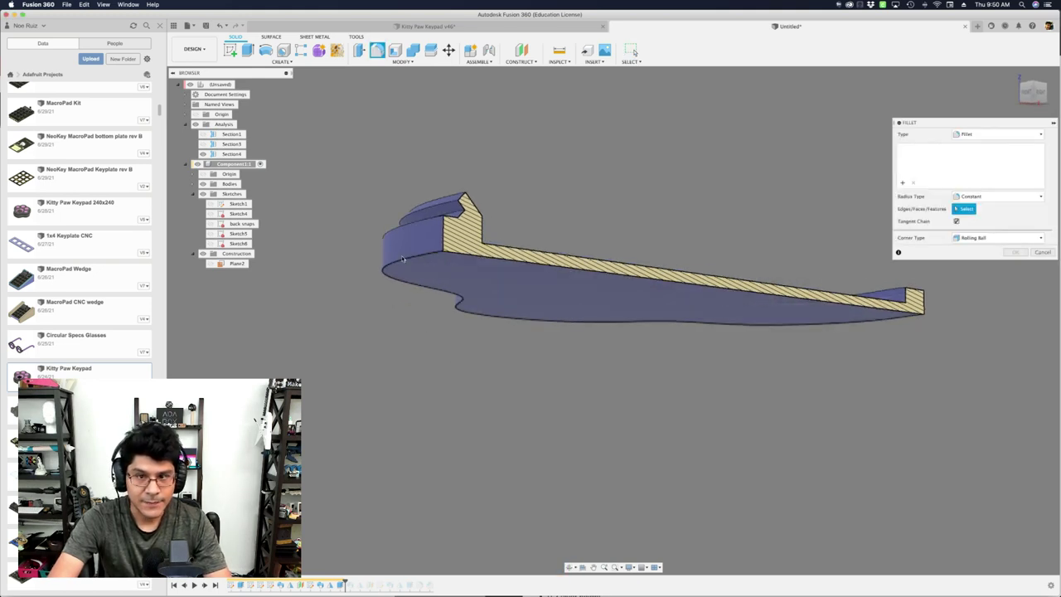
pyautogui.click(398, 279)
pyautogui.keyDown('shift'); pyautogui.moveTo(398, 276); pyautogui.dragTo(377, 300, button='middle'); pyautogui.keyUp('shift')
pyautogui.scroll(3, 359, 302)
pyautogui.moveTo(363, 313); pyautogui.dragTo(379, 297)
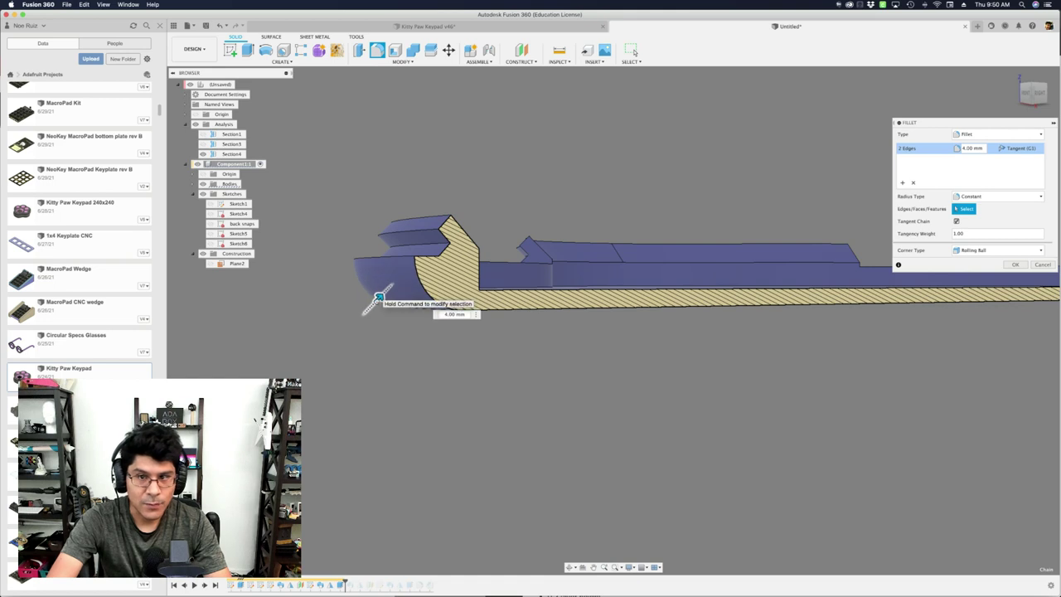
pyautogui.keyDown('shift'); pyautogui.moveTo(374, 296); pyautogui.dragTo(467, 351, button='middle'); pyautogui.keyUp('shift')
pyautogui.press('Return')
pyautogui.scroll(-2, 434, 286)
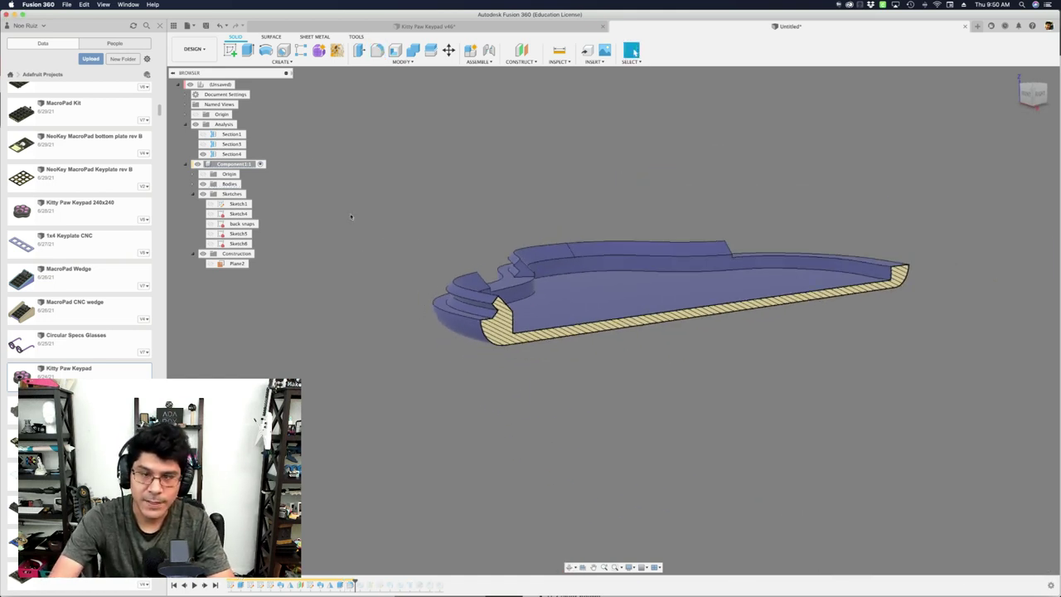
# Turn off the section analysis and examine the whole pocketed plate and its snaps from several sides.
pyautogui.click(197, 125)
pyautogui.keyDown('shift'); pyautogui.moveTo(417, 341); pyautogui.dragTo(433, 414, button='middle'); pyautogui.keyUp('shift')
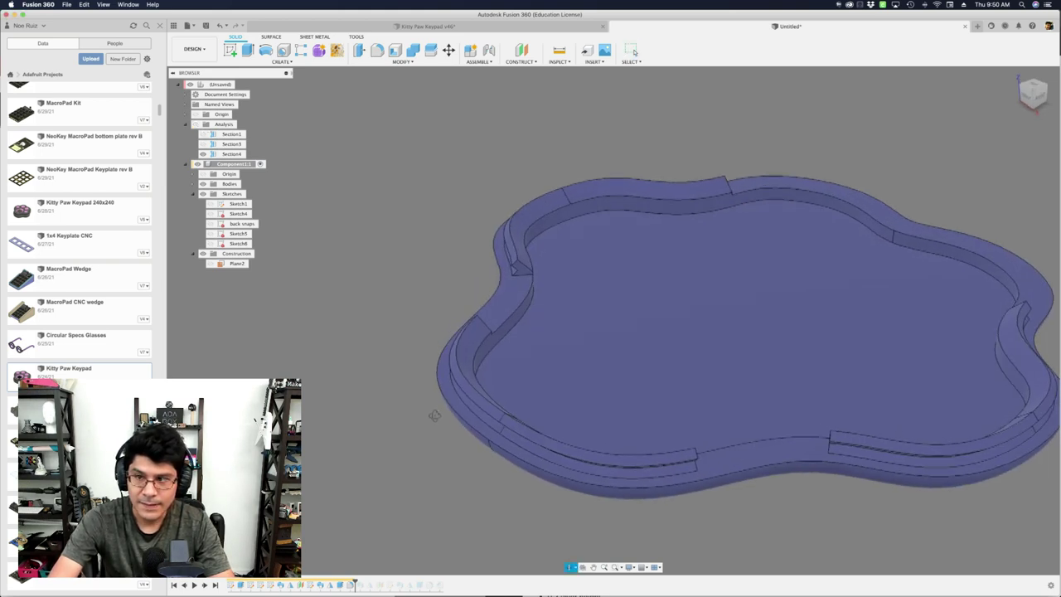
pyautogui.scroll(-3, 431, 413)
pyautogui.keyDown('shift'); pyautogui.moveTo(862, 468); pyautogui.dragTo(834, 378, button='middle'); pyautogui.keyUp('shift')
pyautogui.scroll(2, 625, 231)
pyautogui.scroll(-2, 625, 231)
pyautogui.keyDown('shift'); pyautogui.moveTo(639, 183); pyautogui.dragTo(644, 229, button='middle'); pyautogui.keyUp('shift')
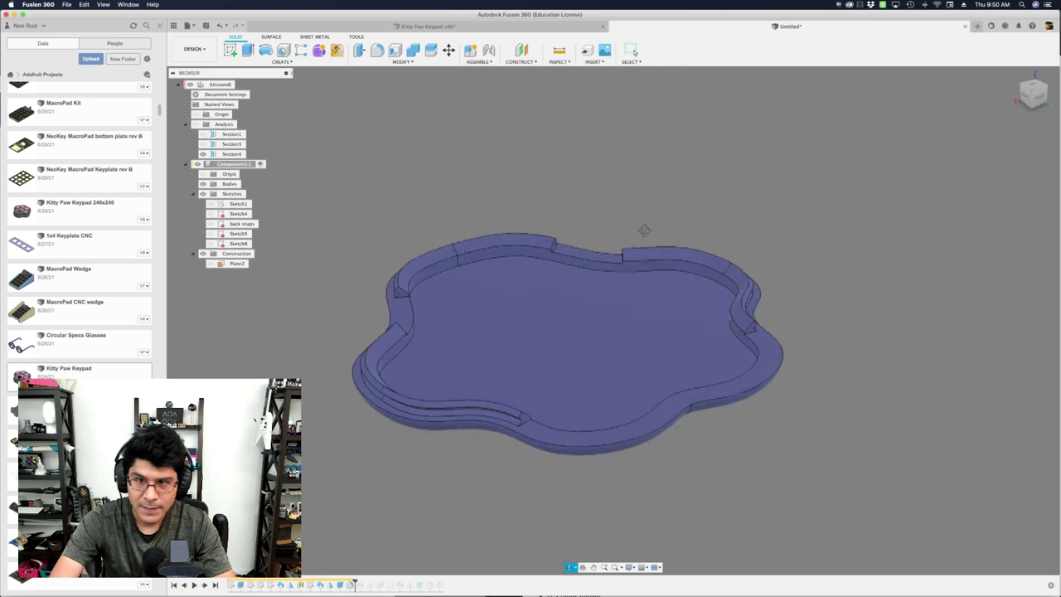
pyautogui.scroll(3, 521, 401)
pyautogui.keyDown('shift'); pyautogui.moveTo(280, 354); pyautogui.dragTo(893, 313, button='middle'); pyautogui.keyUp('shift')
pyautogui.scroll(3, 786, 234)
# Chamfer the inner edge around the pocket floor with an equal distance of 2 mm.
pyautogui.write('s')
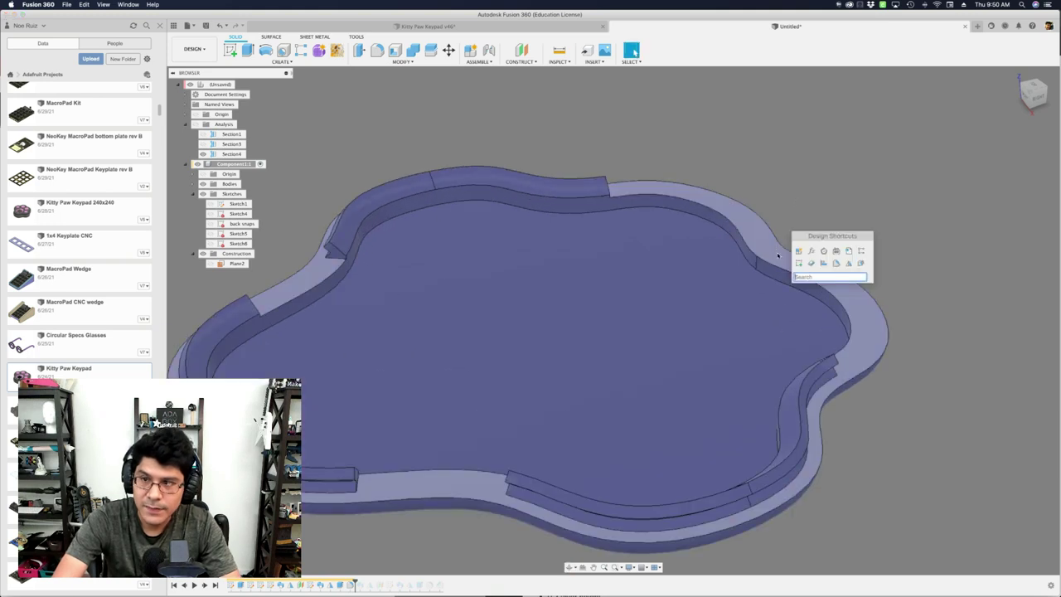
pyautogui.write('cha')
pyautogui.click(816, 291)
pyautogui.click(743, 255)
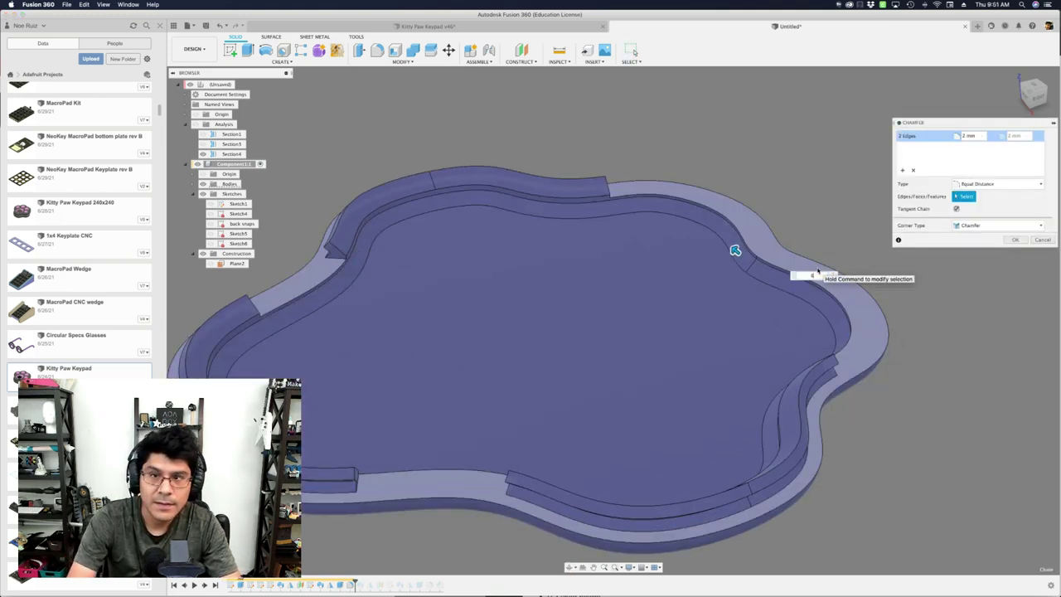
pyautogui.write('3')
pyautogui.press('Return')
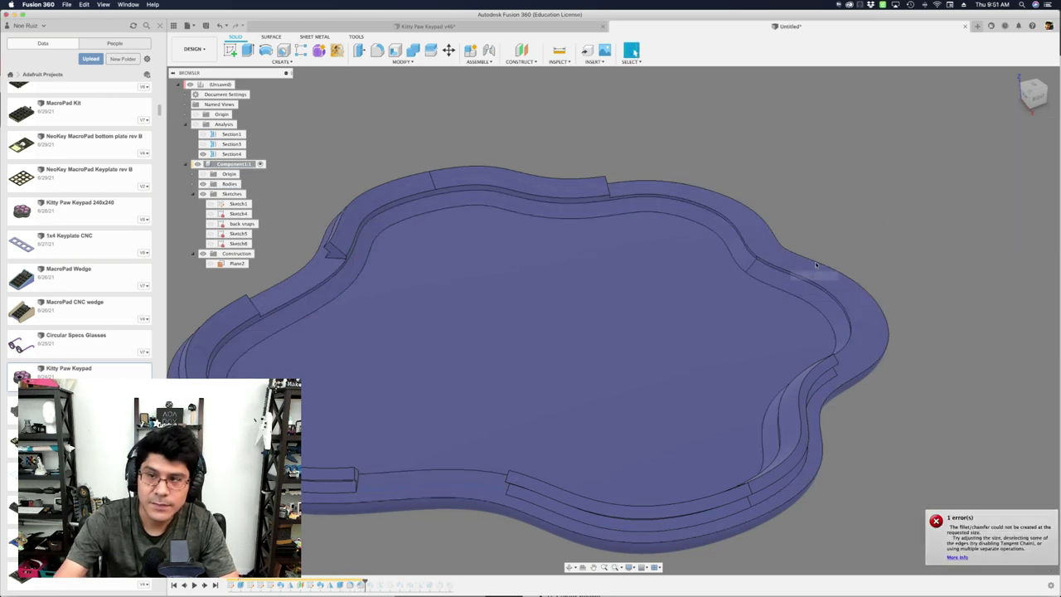
# Examine the chamfered pocket wall and snap in cross-section, and turn the section analysis back off.
pyautogui.scroll(-3, 756, 192)
pyautogui.moveTo(543, 194)
pyautogui.keyDown('shift'); pyautogui.mouseDown(button='middle')
pyautogui.moveTo(561, 164)
pyautogui.moveTo(601, 172)
pyautogui.moveTo(527, 201)
pyautogui.mouseUp(button='middle'); pyautogui.keyUp('shift')
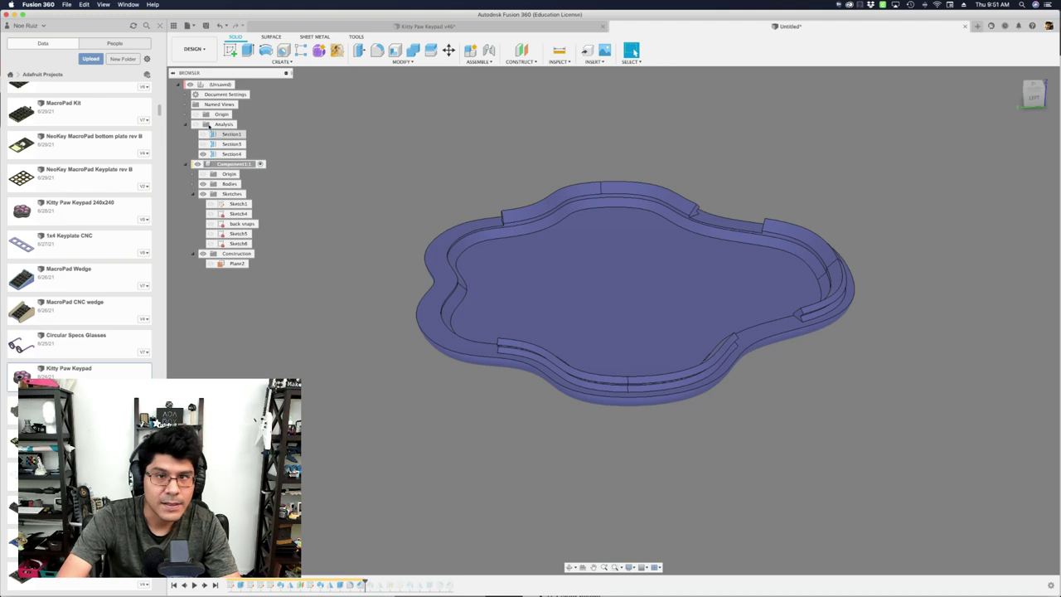
pyautogui.click(197, 123)
pyautogui.keyDown('shift'); pyautogui.moveTo(396, 289); pyautogui.dragTo(502, 277, button='middle'); pyautogui.keyUp('shift')
pyautogui.scroll(5, 489, 278)
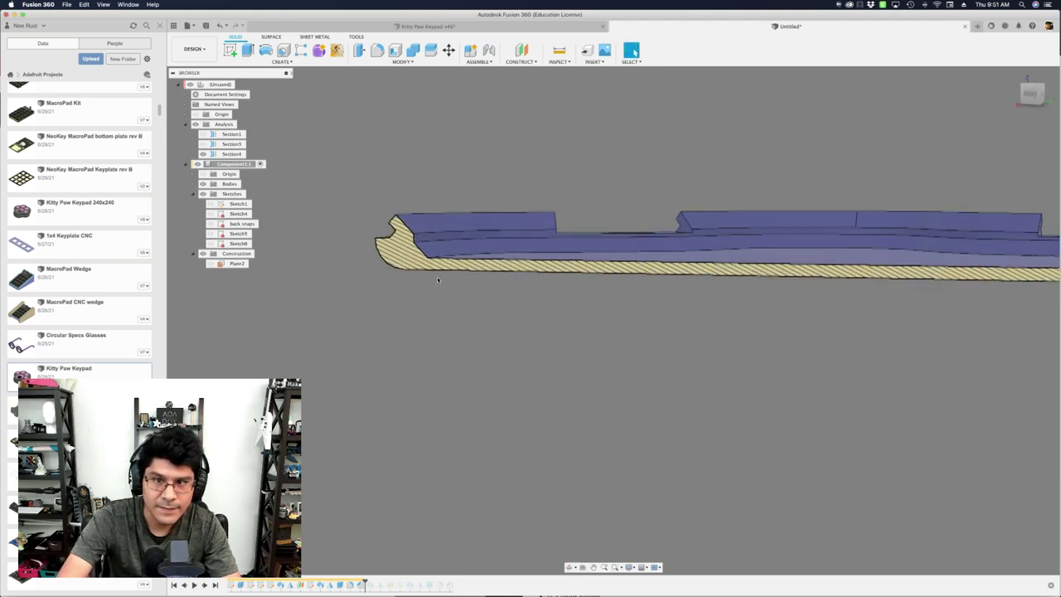
pyautogui.keyDown('shift'); pyautogui.moveTo(361, 285); pyautogui.dragTo(452, 225, button='middle'); pyautogui.keyUp('shift')
pyautogui.click(486, 207)
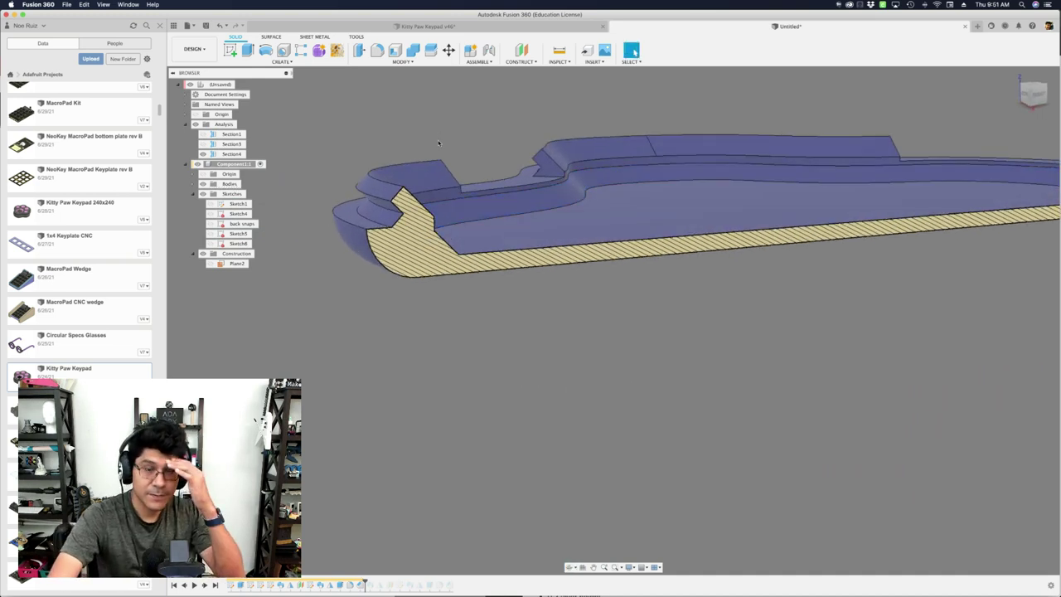
pyautogui.scroll(-5, 439, 143)
pyautogui.moveTo(453, 341); pyautogui.dragTo(461, 367, button='middle')
pyautogui.scroll(-3, 462, 368)
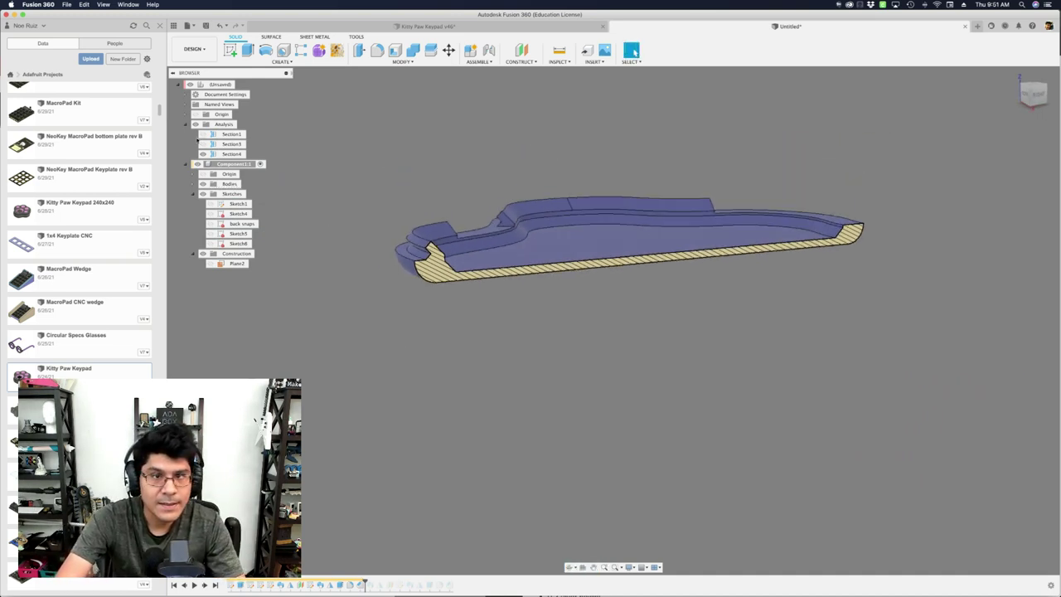
pyautogui.click(196, 124)
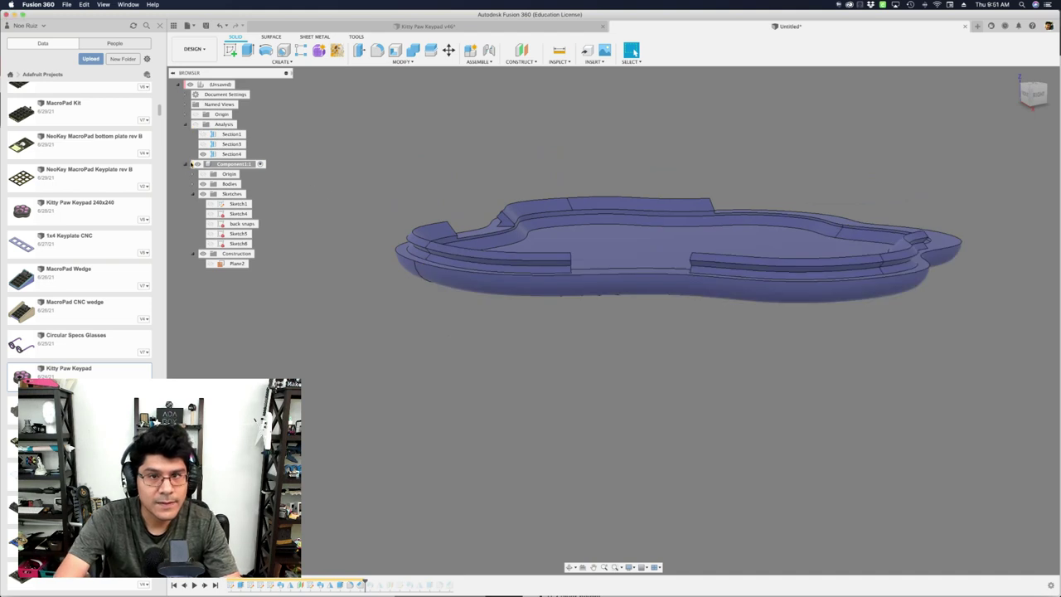
# Activate the top-level assembly and create a new internal standard component in it.
pyautogui.click(242, 84)
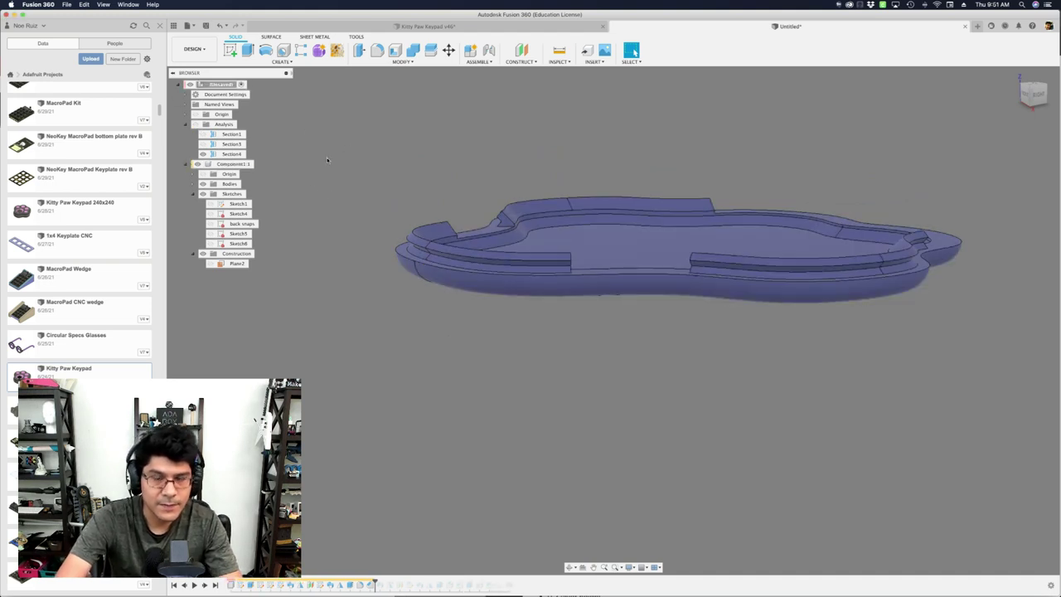
pyautogui.keyDown('shift'); pyautogui.moveTo(284, 121); pyautogui.dragTo(396, 227, button='middle'); pyautogui.keyUp('shift')
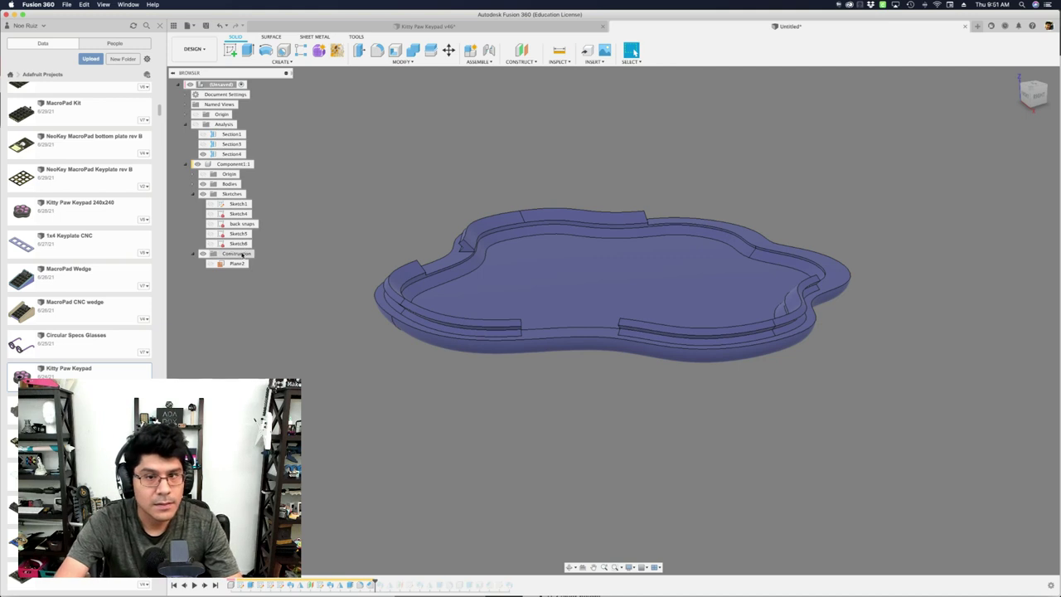
pyautogui.hotkey('shift', 'n')
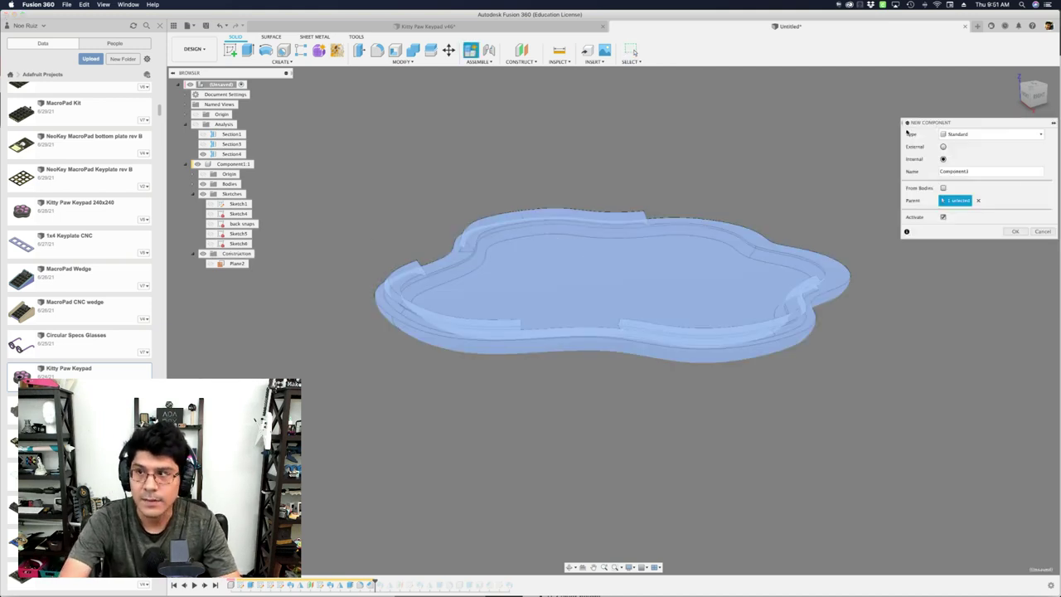
pyautogui.click(1015, 231)
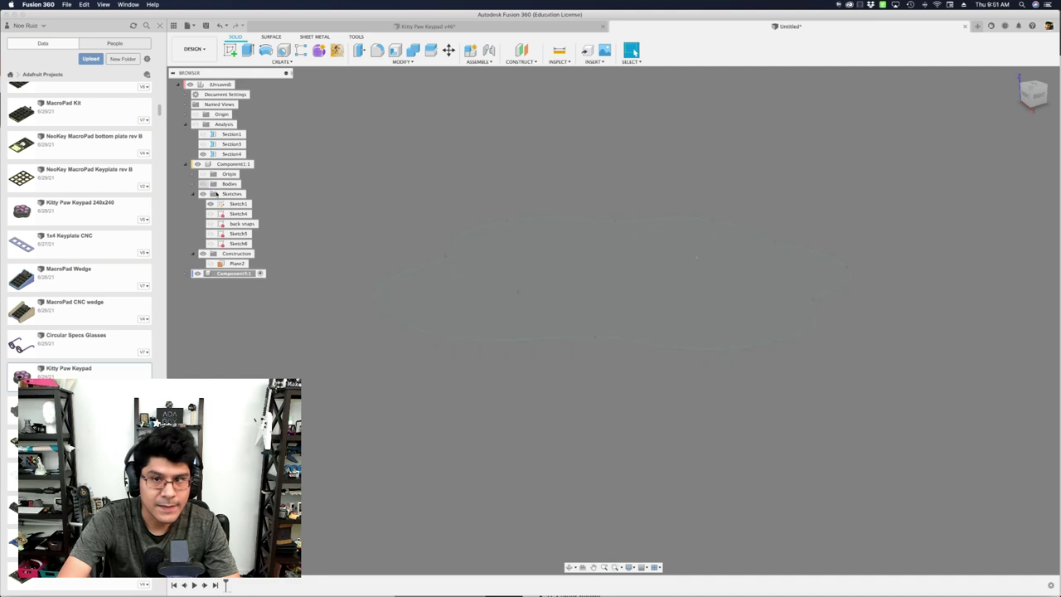
# Extrude Sketch1's paw outline 10 mm on one side as a new body in the new component.
pyautogui.write('e')
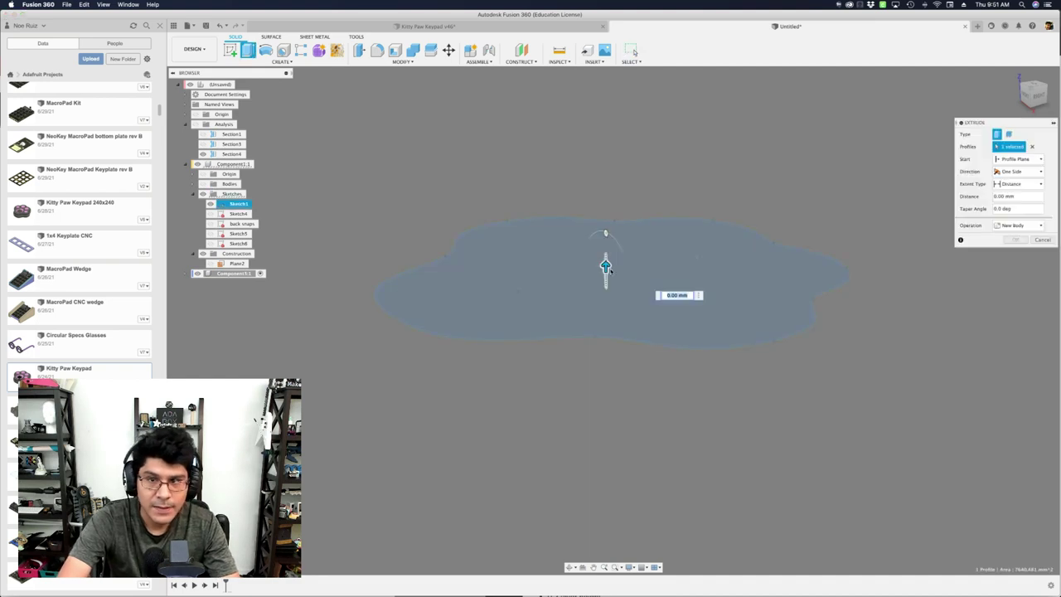
pyautogui.write('8')
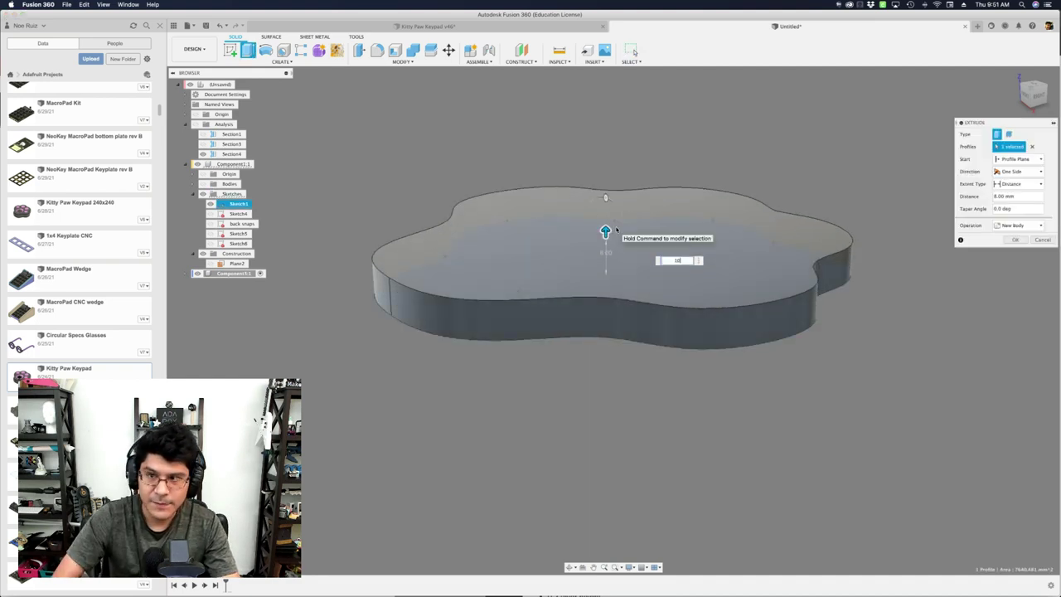
pyautogui.press('Return')
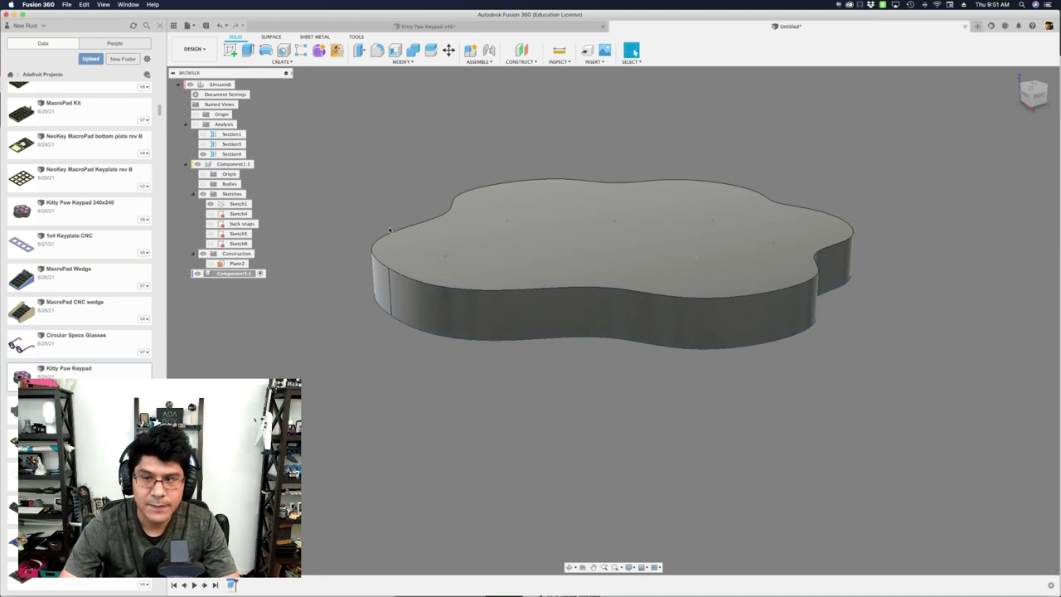
# Apply the Plastic - Translucent Glossy (Yellow) appearance to the new paw body and recolour it to a light purple-pink.
pyautogui.press('a')
pyautogui.moveTo(910, 343); pyautogui.dragTo(774, 271)
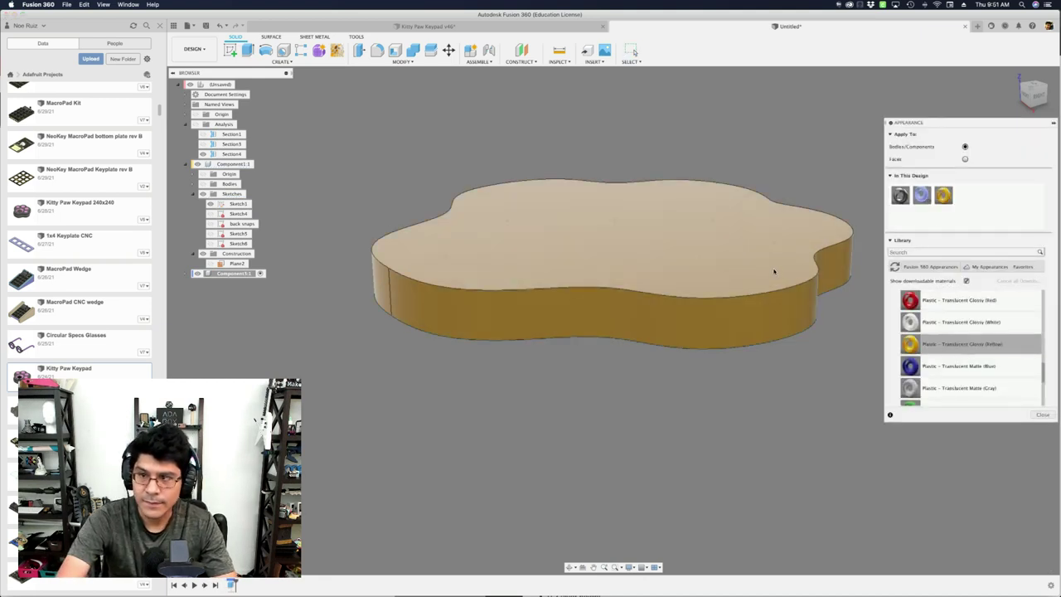
pyautogui.rightClick(943, 195)
pyautogui.click(962, 209)
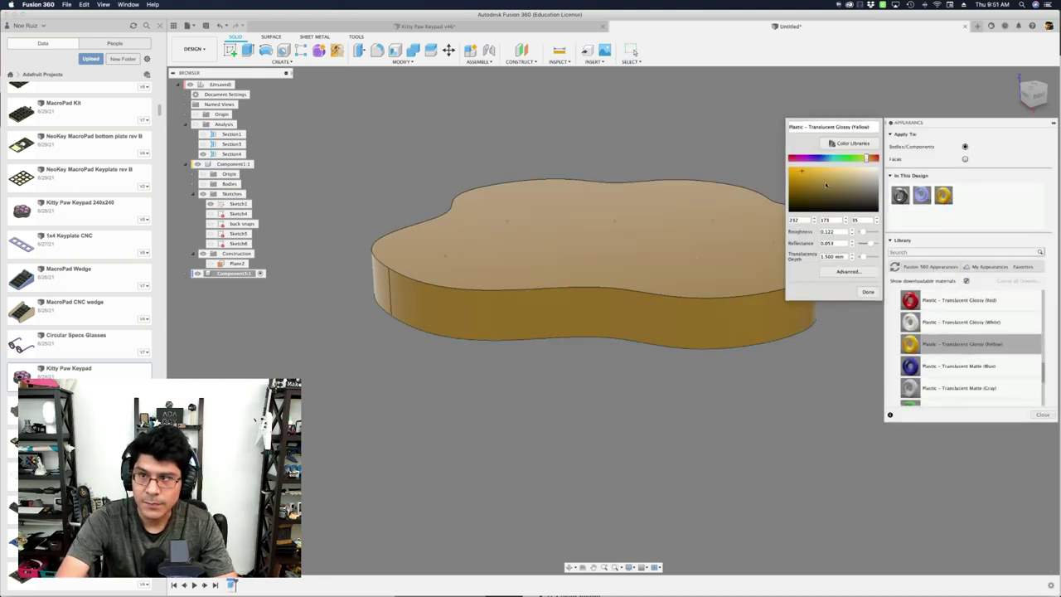
pyautogui.moveTo(820, 158); pyautogui.dragTo(809, 159)
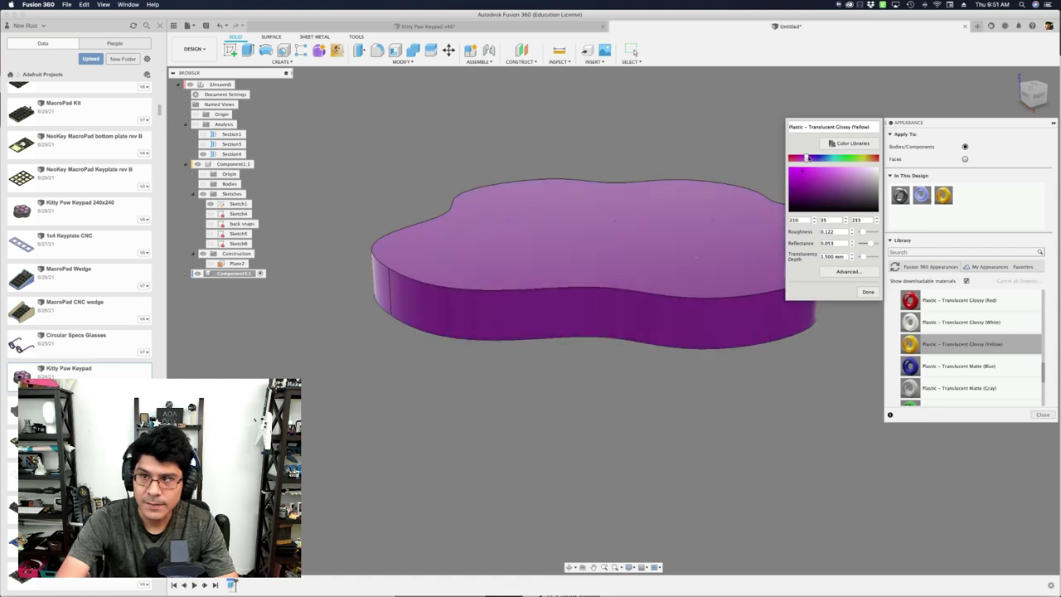
pyautogui.click(839, 165)
pyautogui.click(868, 293)
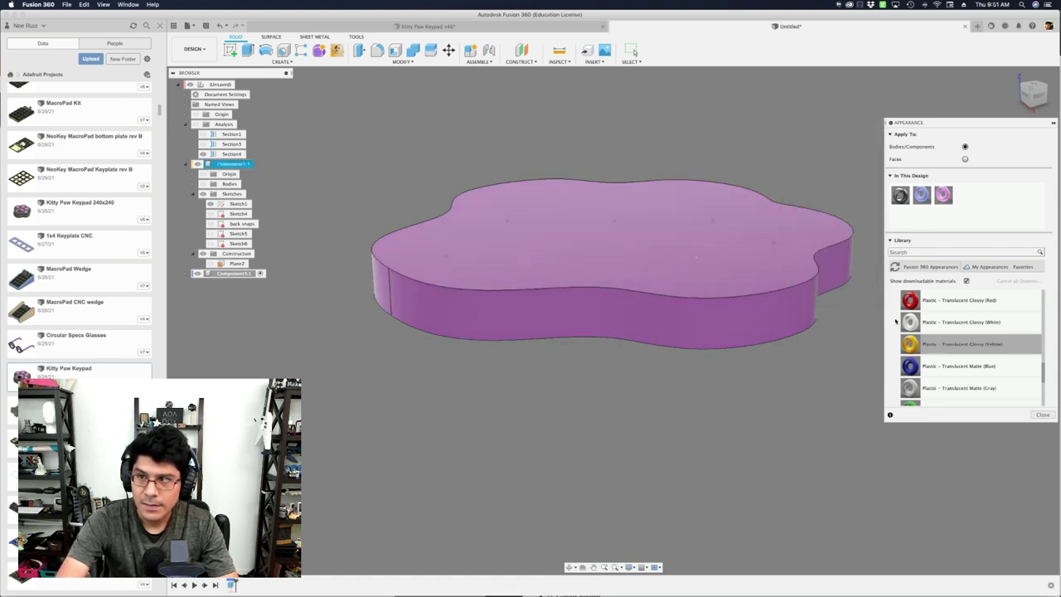
pyautogui.click(1043, 414)
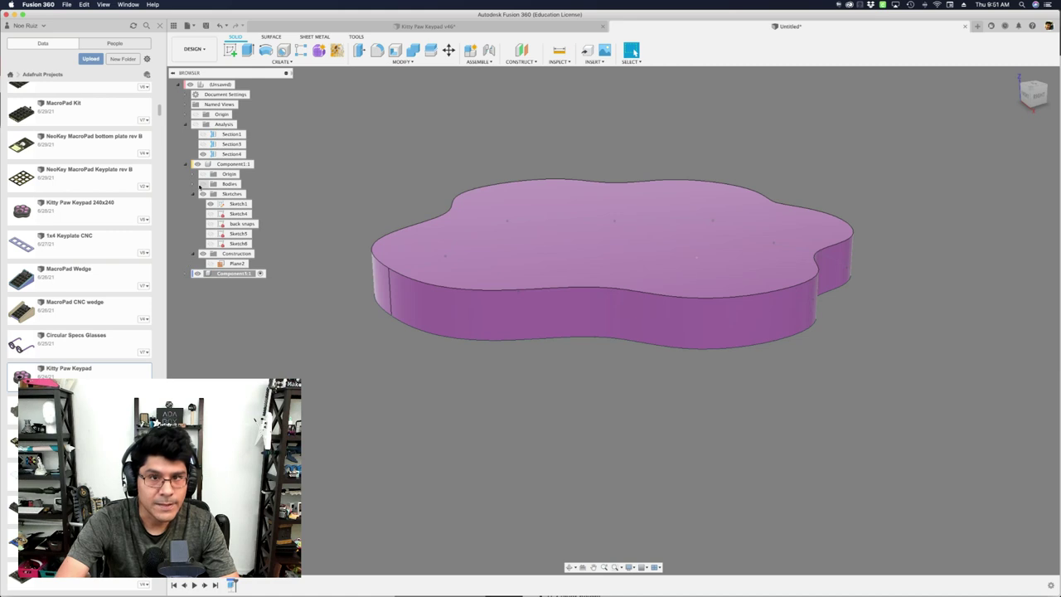
# Turn the section analysis on and inspect where the solid case body overlaps the bottom cover's snap.
pyautogui.keyDown('shift'); pyautogui.moveTo(429, 396); pyautogui.dragTo(419, 411, button='middle'); pyautogui.keyUp('shift')
pyautogui.click(195, 125)
pyautogui.moveTo(336, 183); pyautogui.dragTo(327, 215, button='middle')
pyautogui.moveTo(433, 363)
pyautogui.keyDown('shift'); pyautogui.mouseDown(button='middle')
pyautogui.moveTo(432, 334)
pyautogui.moveTo(431, 358)
pyautogui.mouseUp(button='middle'); pyautogui.keyUp('shift')
pyautogui.scroll(5, 388, 315)
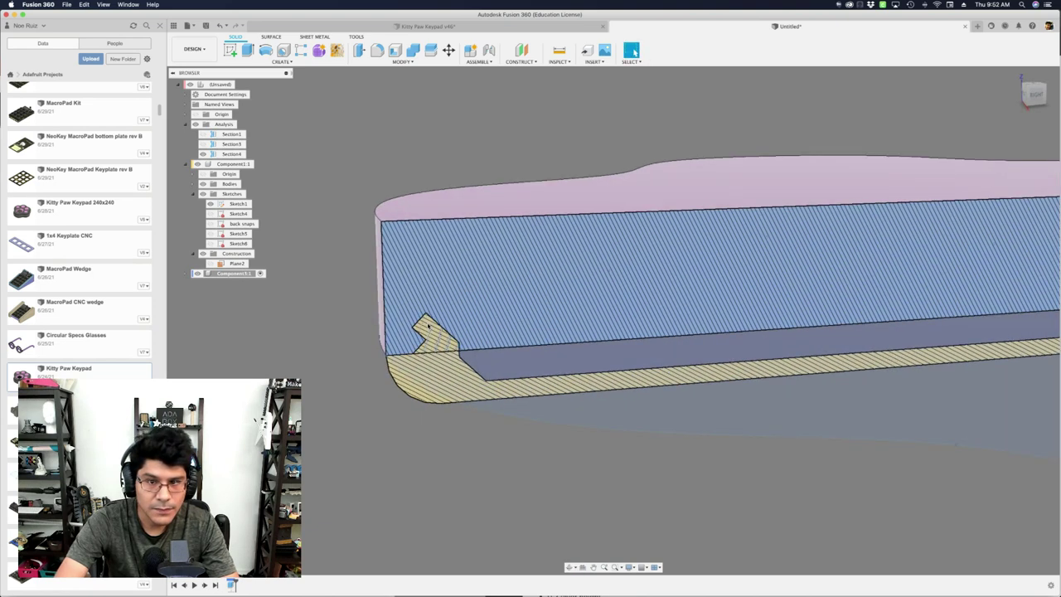
pyautogui.scroll(-5, 428, 322)
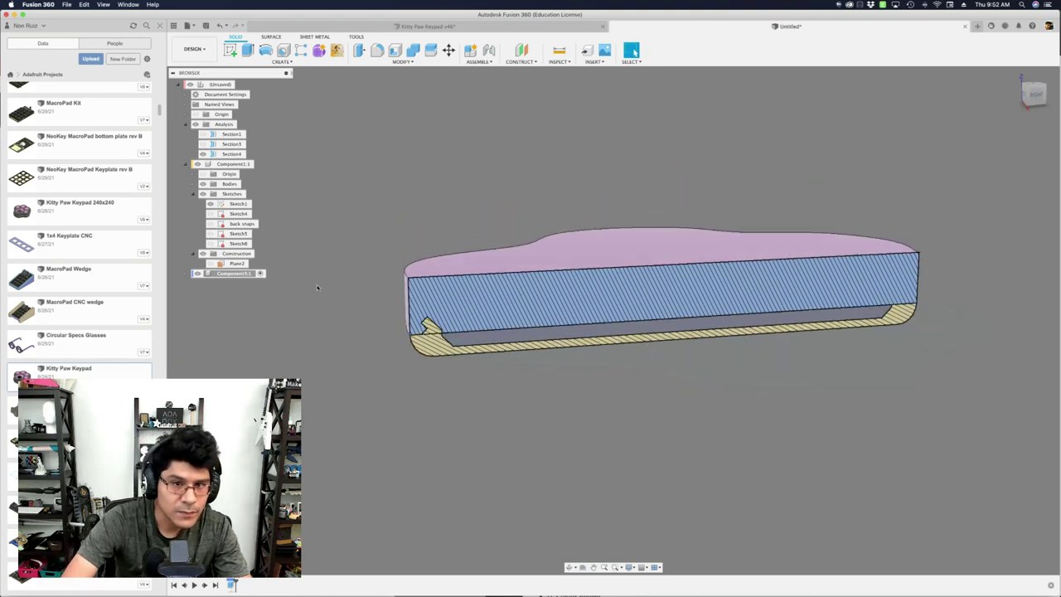
# Hide Sketch1 and shell the paw body through its top and bottom faces with a 1.5 mm inside thickness.
pyautogui.keyDown('shift'); pyautogui.moveTo(333, 275); pyautogui.dragTo(462, 268, button='middle'); pyautogui.keyUp('shift')
pyautogui.click(450, 263)
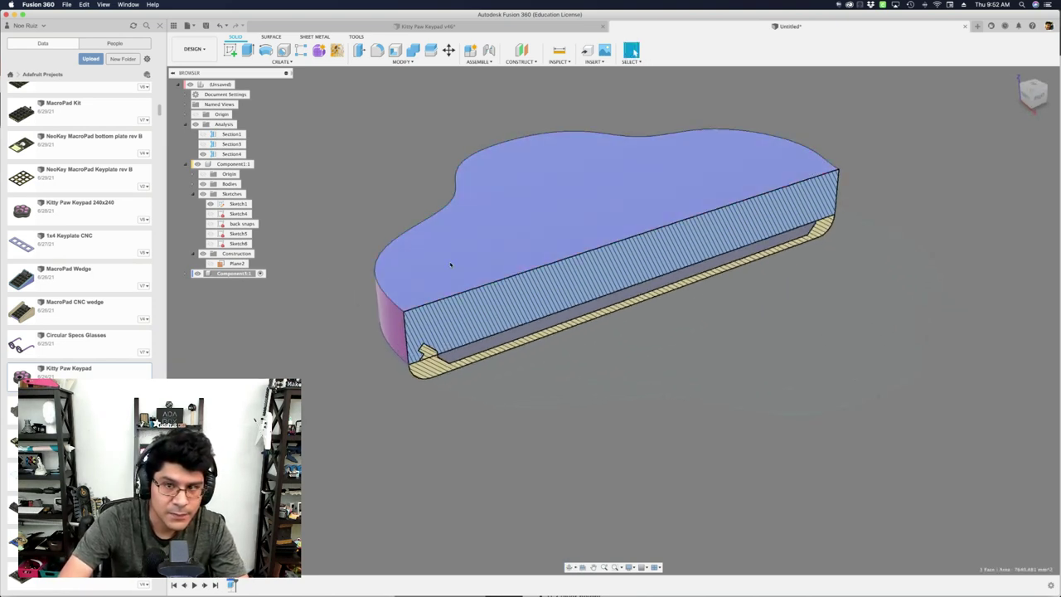
pyautogui.keyDown('shift'); pyautogui.moveTo(291, 333); pyautogui.dragTo(279, 272, button='middle'); pyautogui.keyUp('shift')
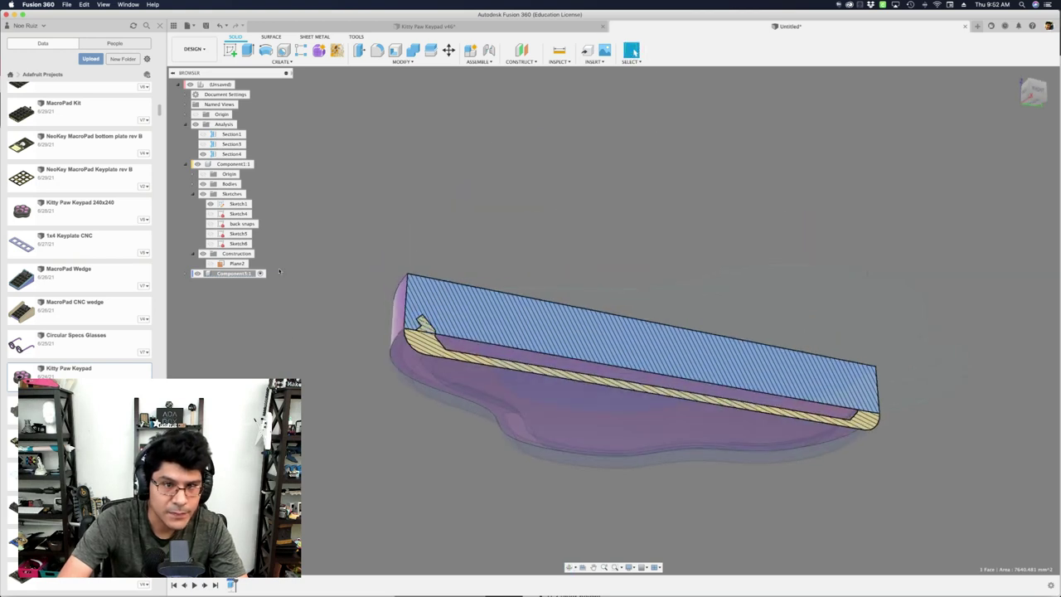
pyautogui.click(211, 204)
pyautogui.scroll(4, 489, 365)
pyautogui.scroll(-4, 482, 347)
pyautogui.keyDown('shift'); pyautogui.click(483, 347); pyautogui.keyUp('shift')
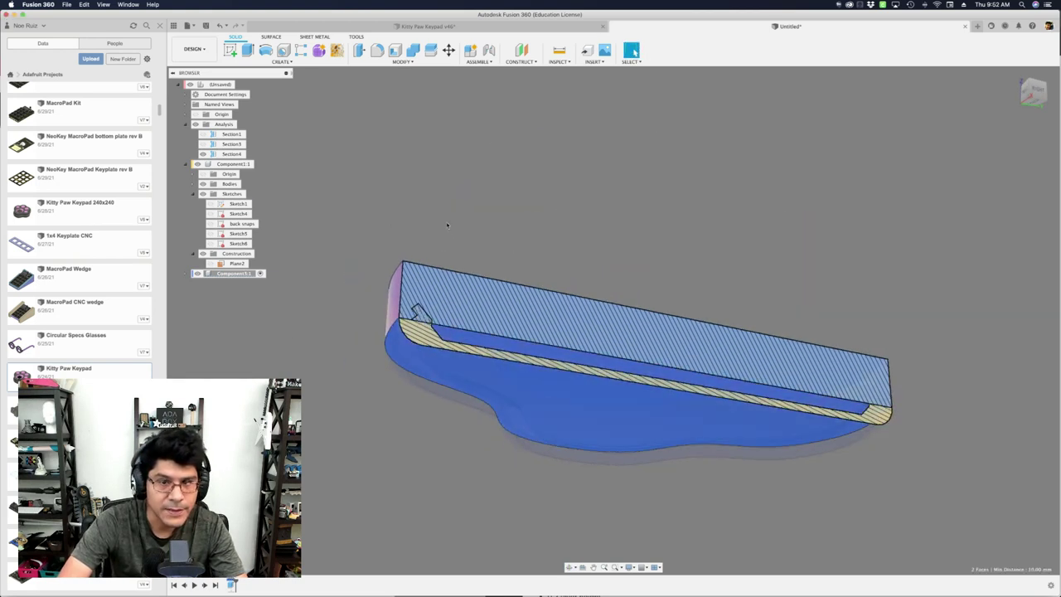
pyautogui.keyDown('shift'); pyautogui.moveTo(447, 224); pyautogui.dragTo(458, 271, button='middle'); pyautogui.keyUp('shift')
pyautogui.write('sshell')
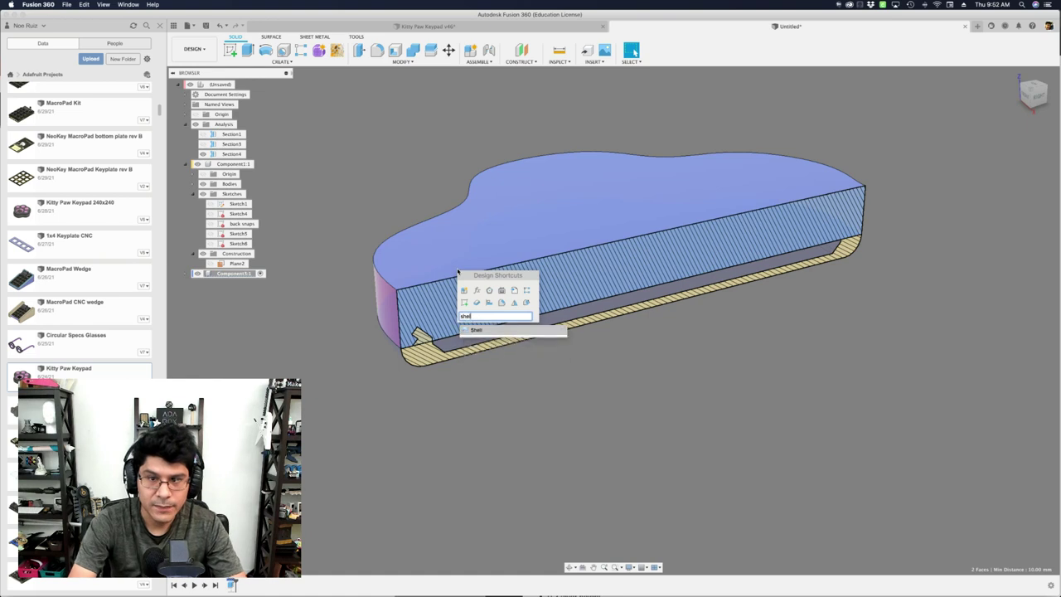
pyautogui.press('Return')
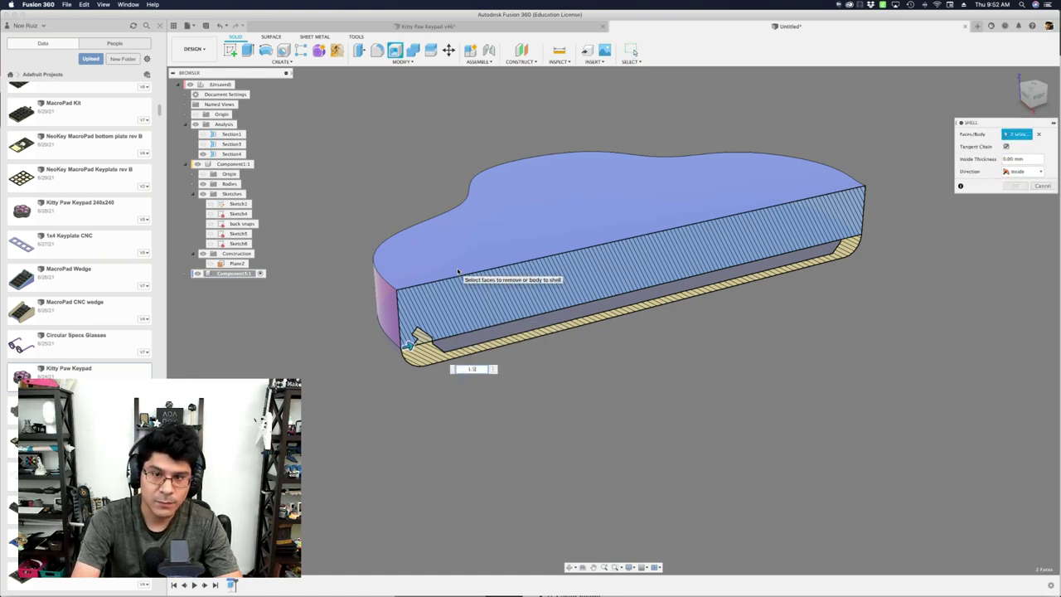
pyautogui.press('Return')
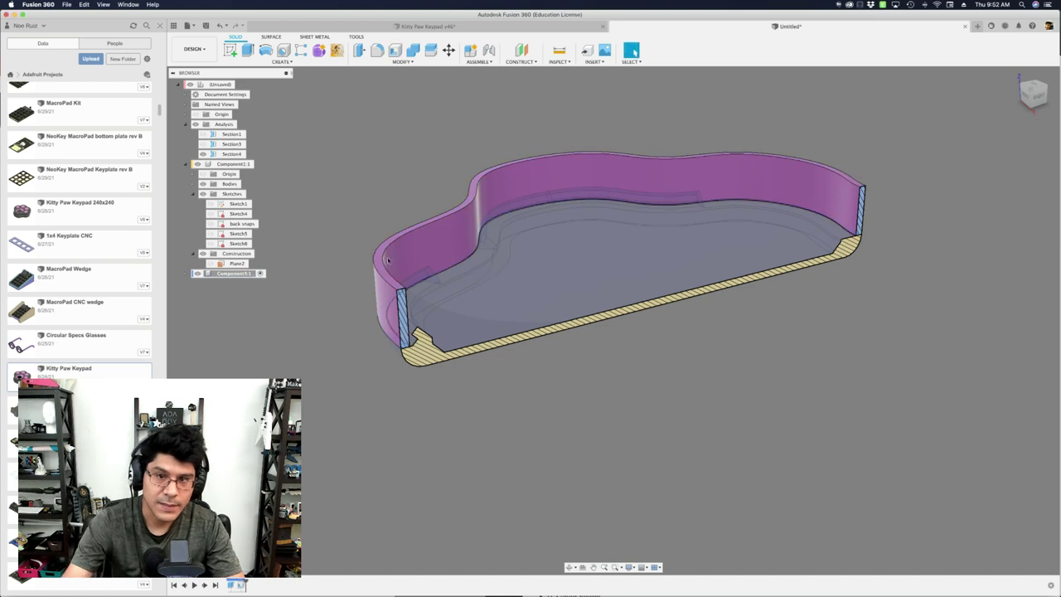
# Examine the gap between the shelled case wall and the bottom cover's snap in the cross-section.
pyautogui.moveTo(391, 388)
pyautogui.keyDown('shift'); pyautogui.mouseDown(button='middle')
pyautogui.moveTo(398, 398)
pyautogui.moveTo(384, 374)
pyautogui.moveTo(389, 390)
pyautogui.mouseUp(button='middle'); pyautogui.keyUp('shift')
pyautogui.scroll(3, 380, 254)
pyautogui.keyDown('shift'); pyautogui.moveTo(380, 255); pyautogui.dragTo(329, 379, button='middle'); pyautogui.keyUp('shift')
pyautogui.scroll(5, 454, 342)
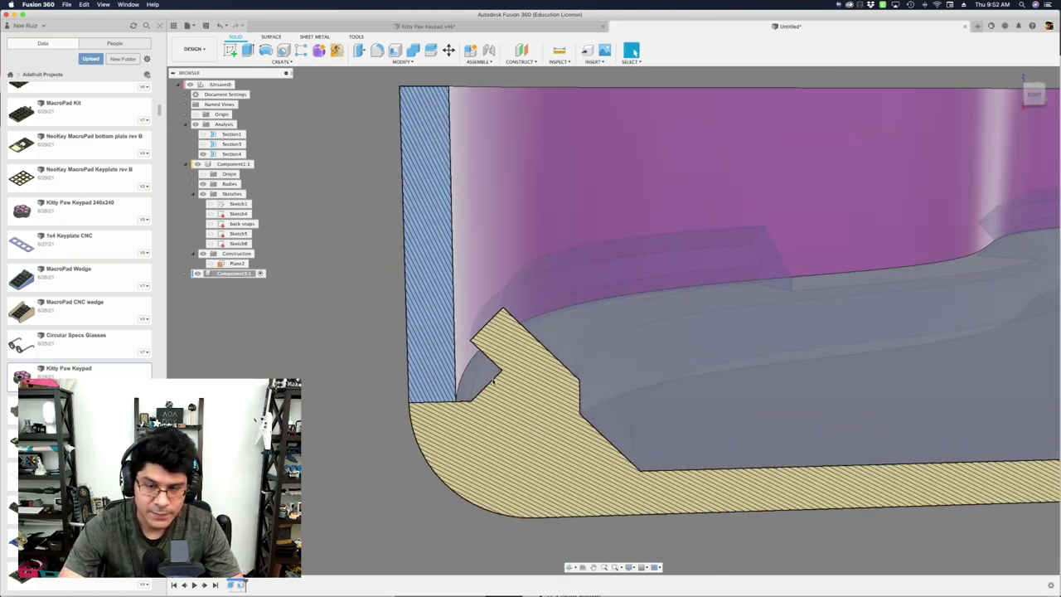
pyautogui.scroll(-4, 457, 329)
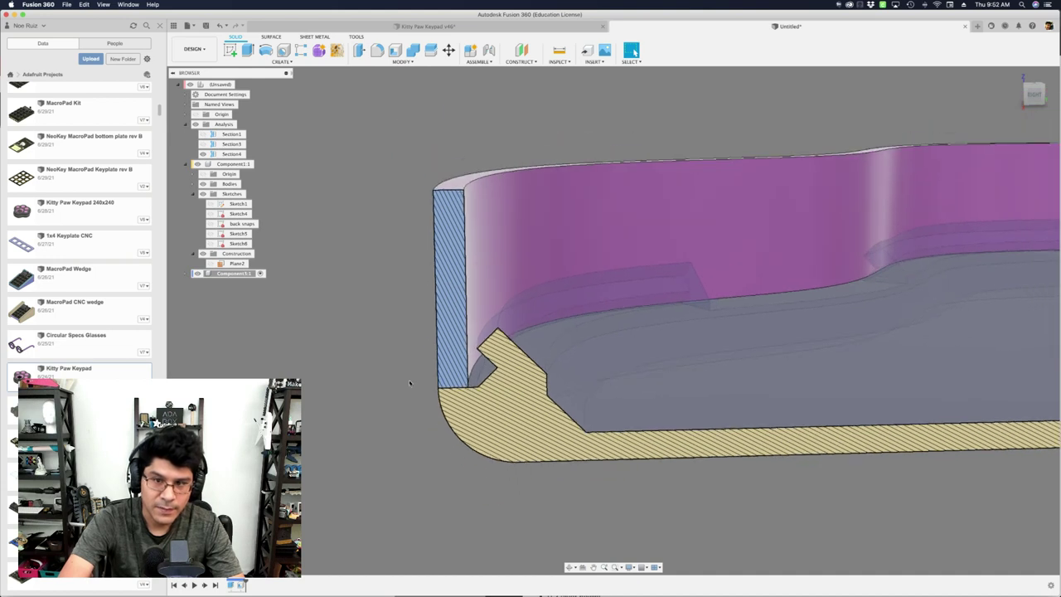
pyautogui.keyDown('shift'); pyautogui.moveTo(410, 384); pyautogui.dragTo(461, 366, button='middle'); pyautogui.keyUp('shift')
pyautogui.scroll(3, 461, 365)
pyautogui.scroll(-5, 471, 360)
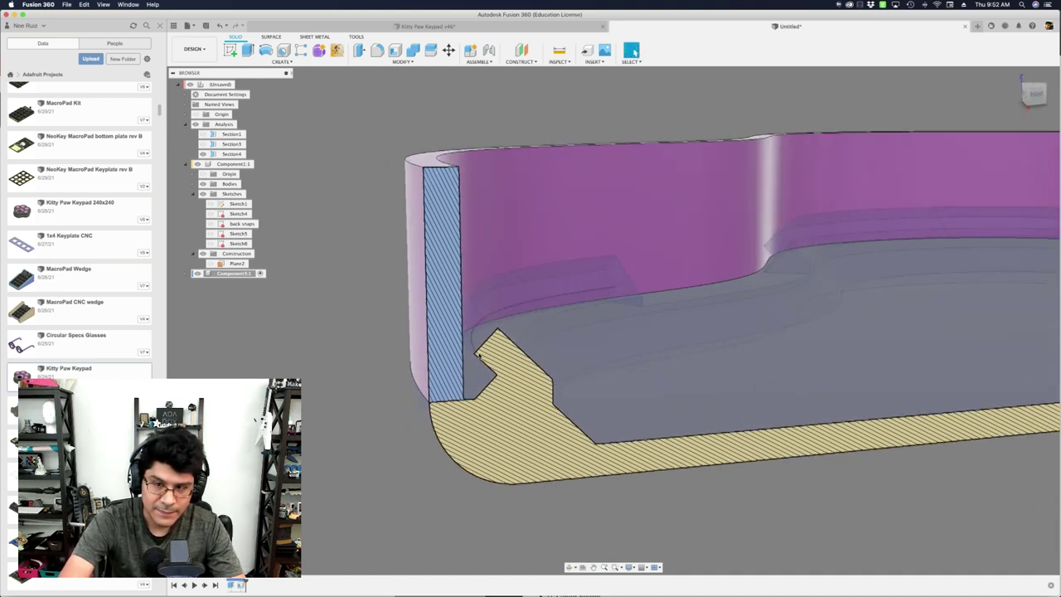
pyautogui.scroll(-2, 361, 366)
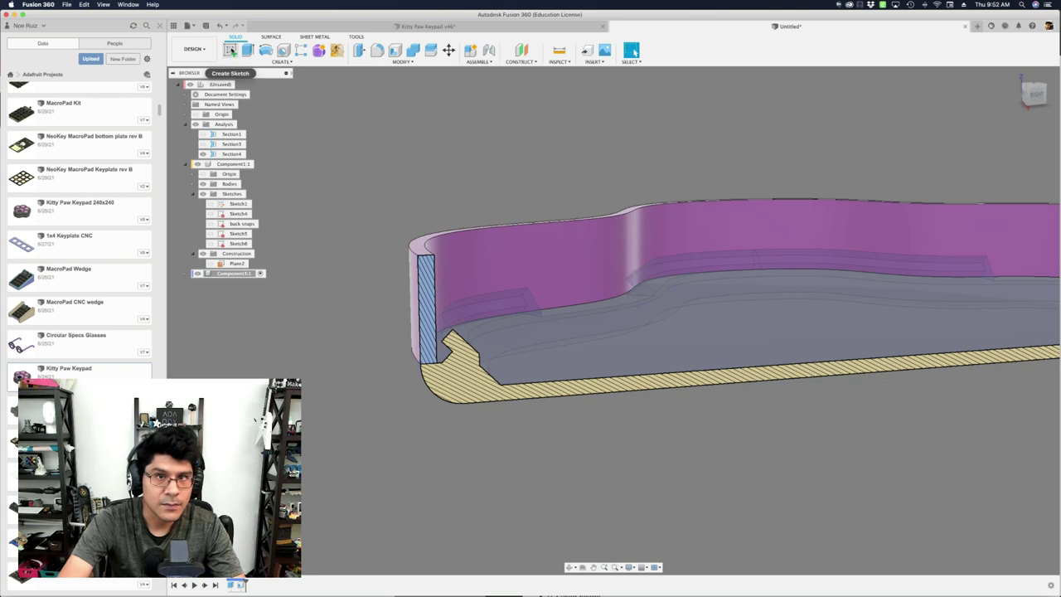
# Start a sketch on the vertical origin plane facing the section cut and project the case wall's inner bottom edge into it.
pyautogui.click(230, 51)
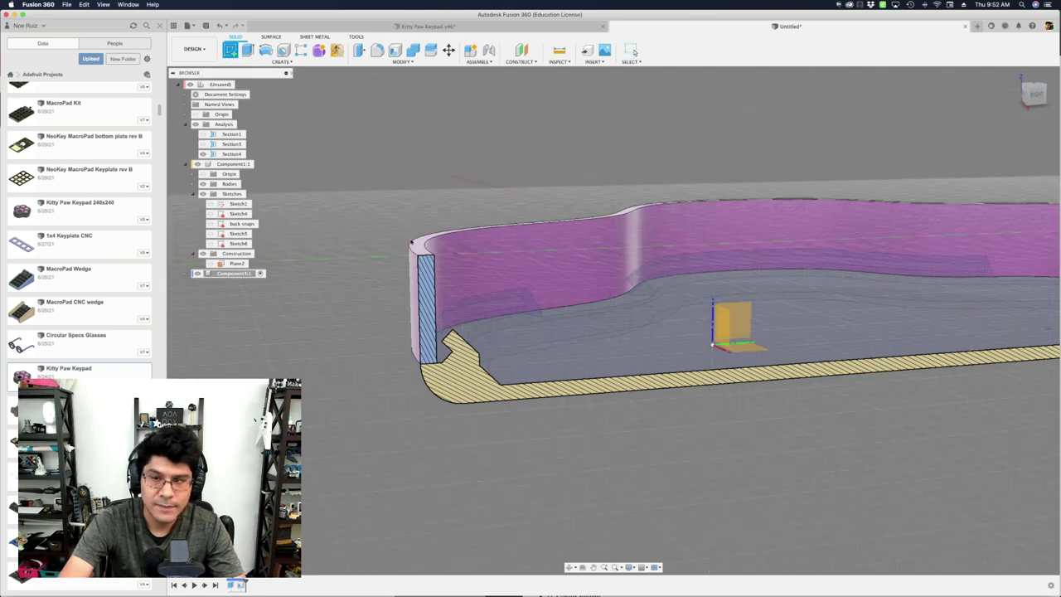
pyautogui.click(688, 321)
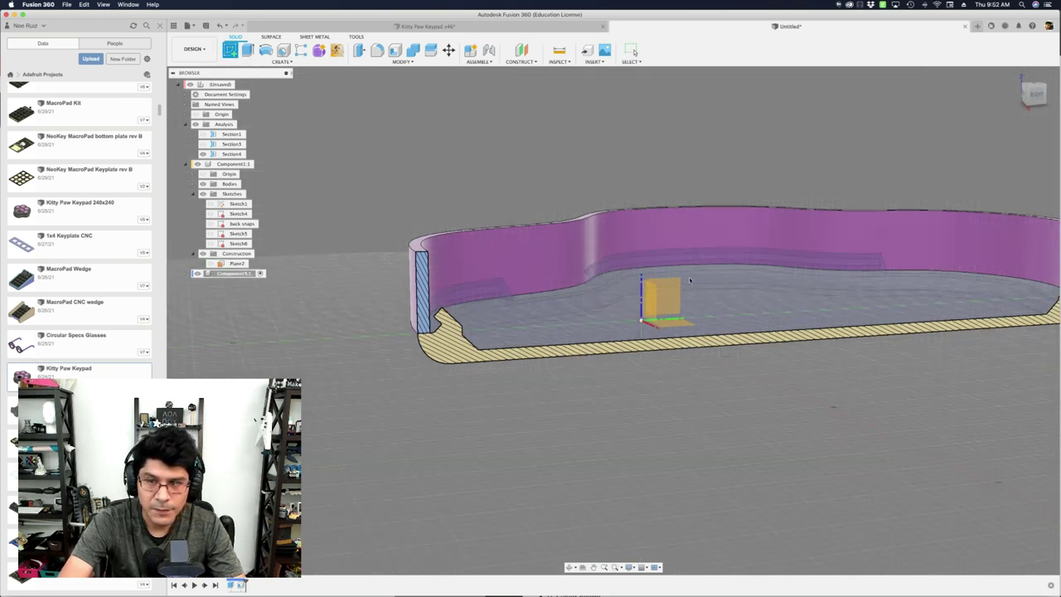
pyautogui.click(671, 299)
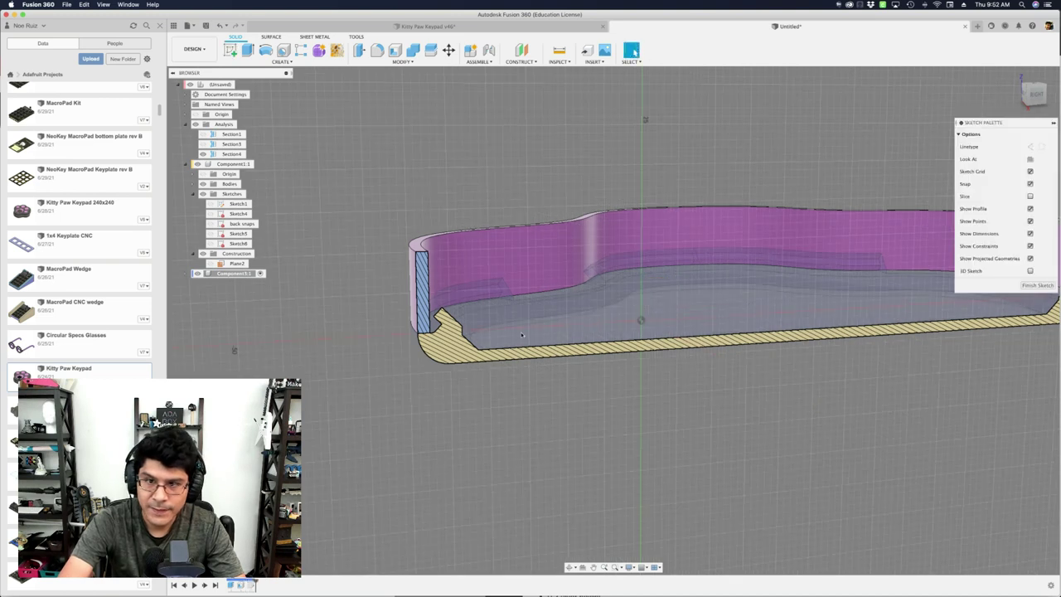
pyautogui.moveTo(390, 347)
pyautogui.keyDown('shift'); pyautogui.mouseDown(button='middle')
pyautogui.moveTo(431, 365)
pyautogui.moveTo(394, 356)
pyautogui.mouseUp(button='middle'); pyautogui.keyUp('shift')
pyautogui.scroll(4, 405, 349)
pyautogui.scroll(-2, 405, 350)
pyautogui.scroll(3, 478, 272)
pyautogui.scroll(1, 477, 273)
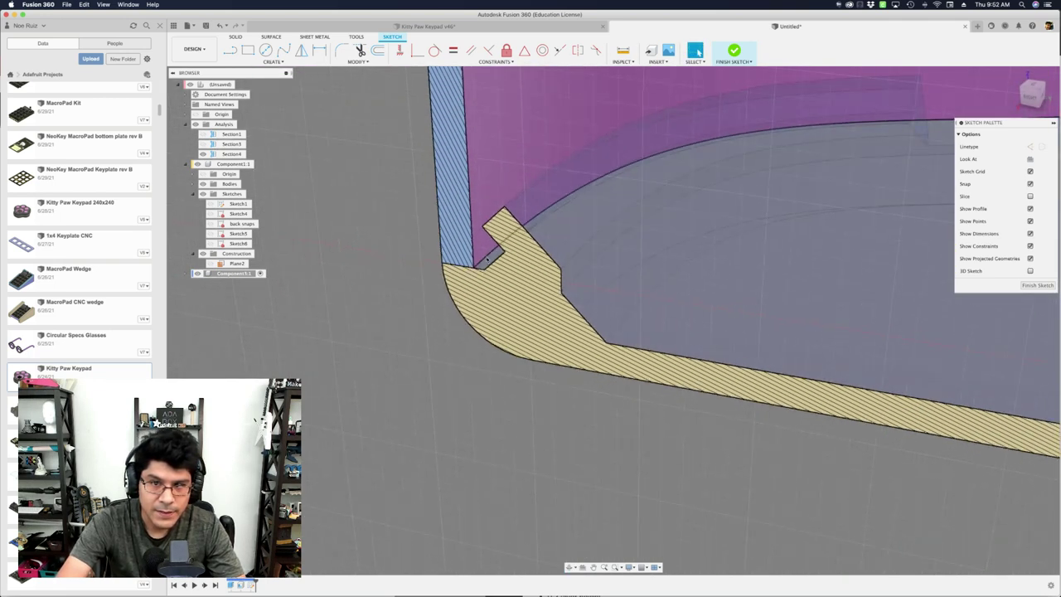
pyautogui.press('p')
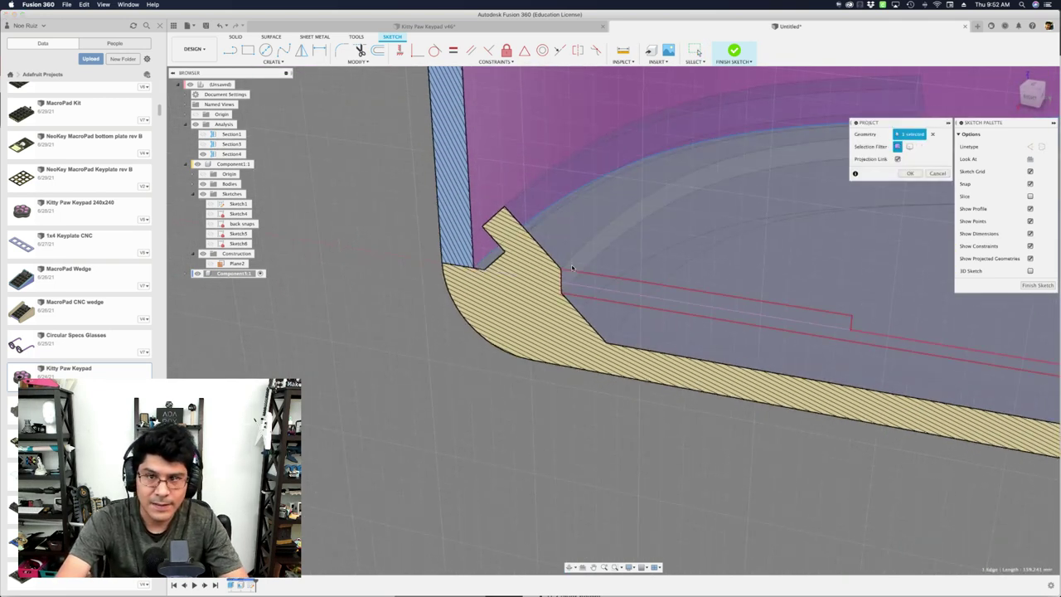
pyautogui.click(572, 261)
pyautogui.press('Return')
# Sketch a closed triangle beside the snap, with a vertical side about 3 mm long and two slanted sides meeting away from the case wall.
pyautogui.scroll(3, 440, 244)
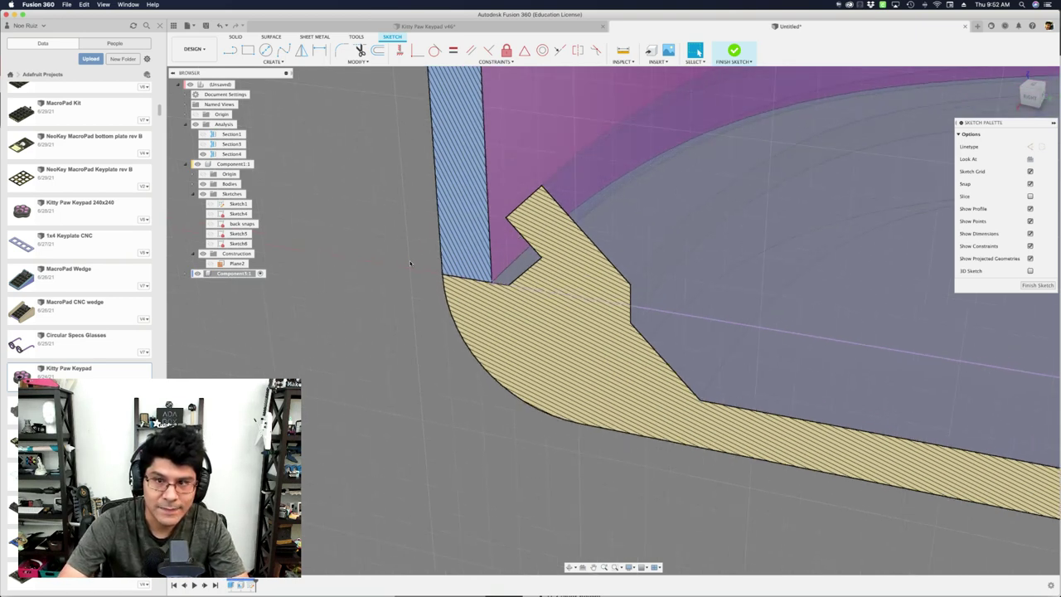
pyautogui.keyDown('shift'); pyautogui.moveTo(407, 263); pyautogui.dragTo(422, 258, button='middle'); pyautogui.keyUp('shift')
pyautogui.press('l')
pyautogui.scroll(2, 618, 265)
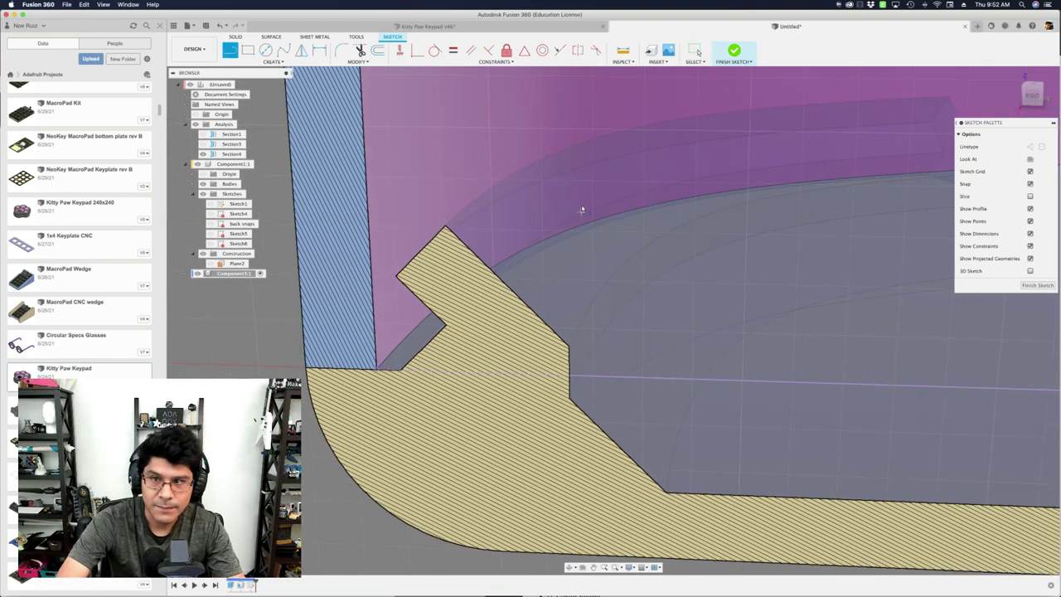
pyautogui.click(591, 130)
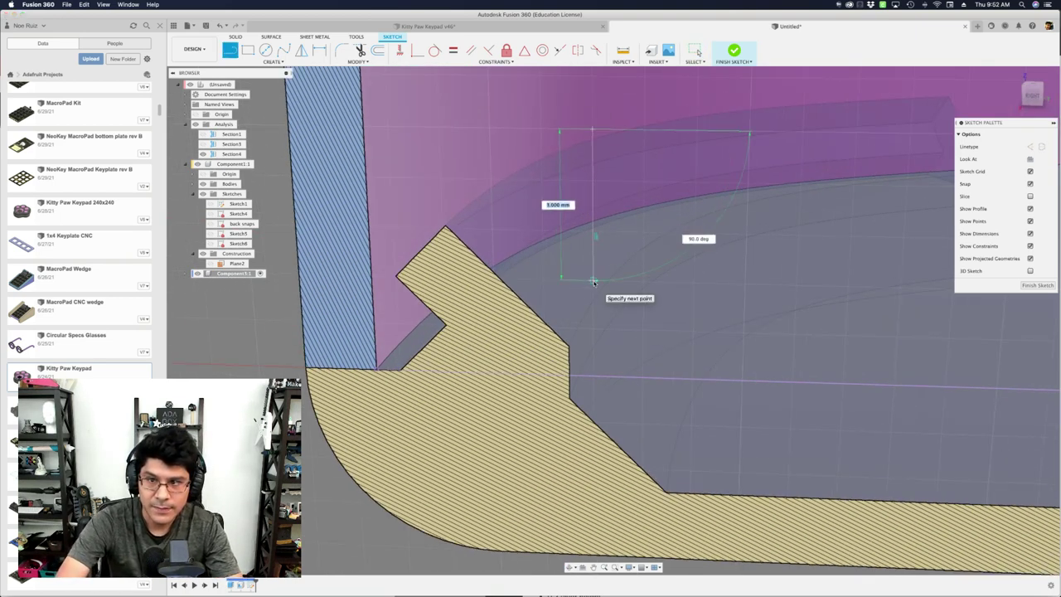
pyautogui.click(593, 277)
pyautogui.click(700, 197)
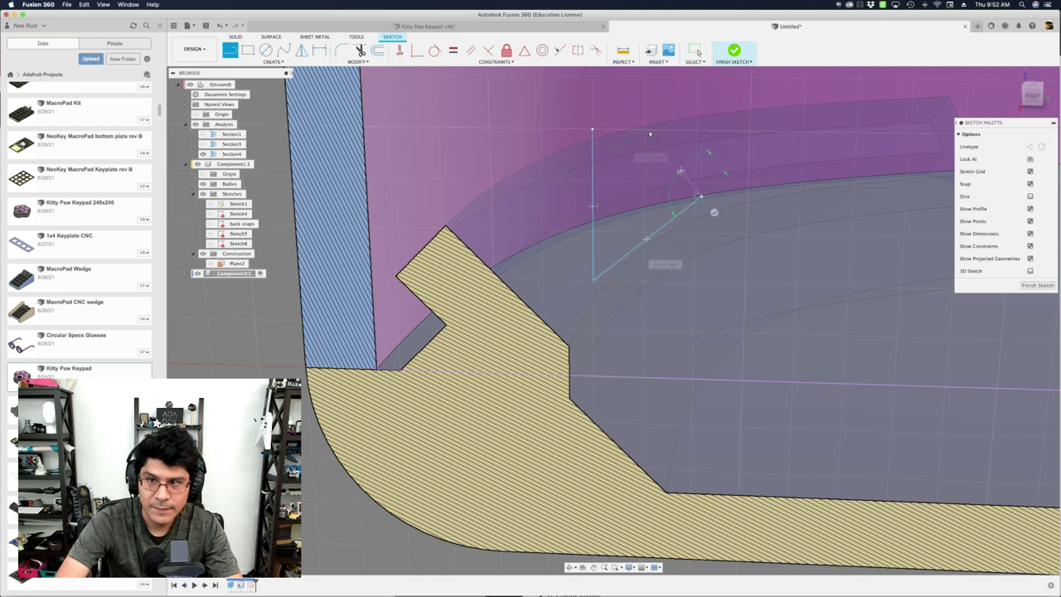
pyautogui.click(593, 130)
pyautogui.press('Escape')
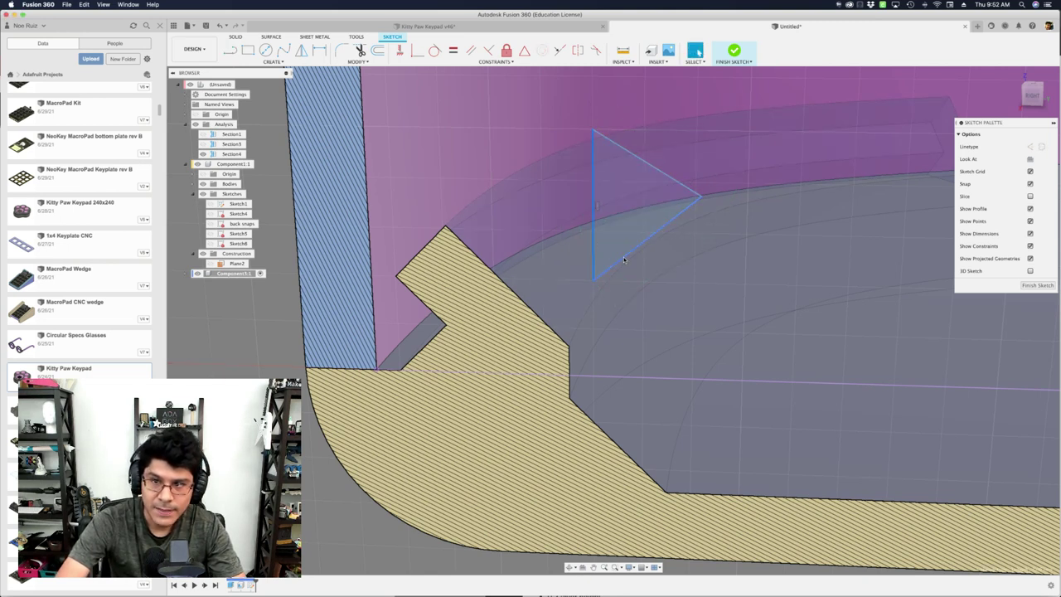
# Dimension the angle between the triangle's vertical side and its lower slanted side to 45 degrees.
pyautogui.press('d')
pyautogui.click(623, 235)
pyautogui.write('45')
pyautogui.press('Return')
pyautogui.press('Escape')
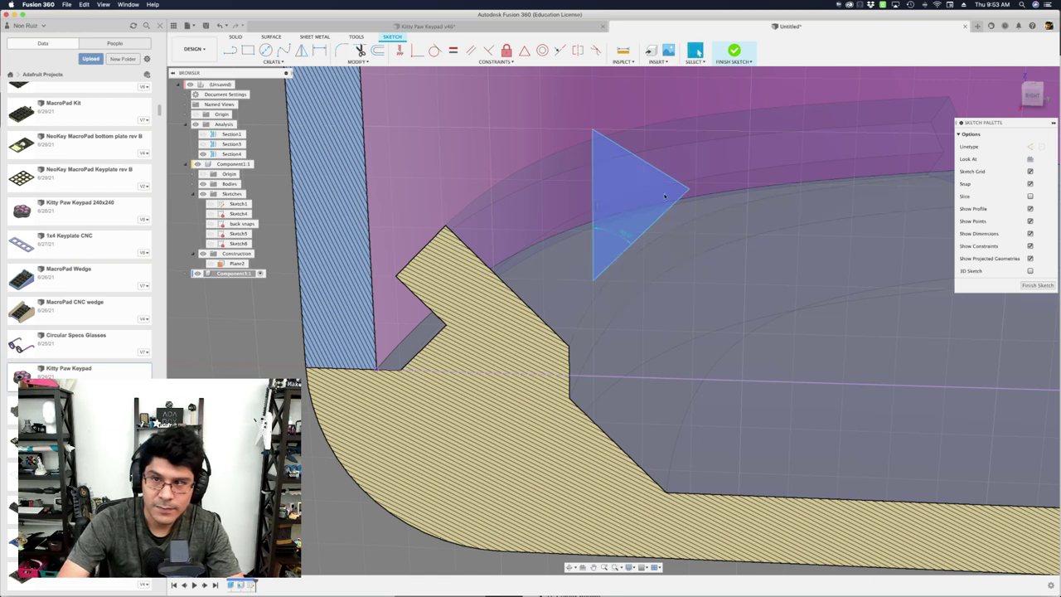
# Constrain the triangle's two slanted sides to be perpendicular to each other.
pyautogui.click(676, 196)
pyautogui.click(677, 199)
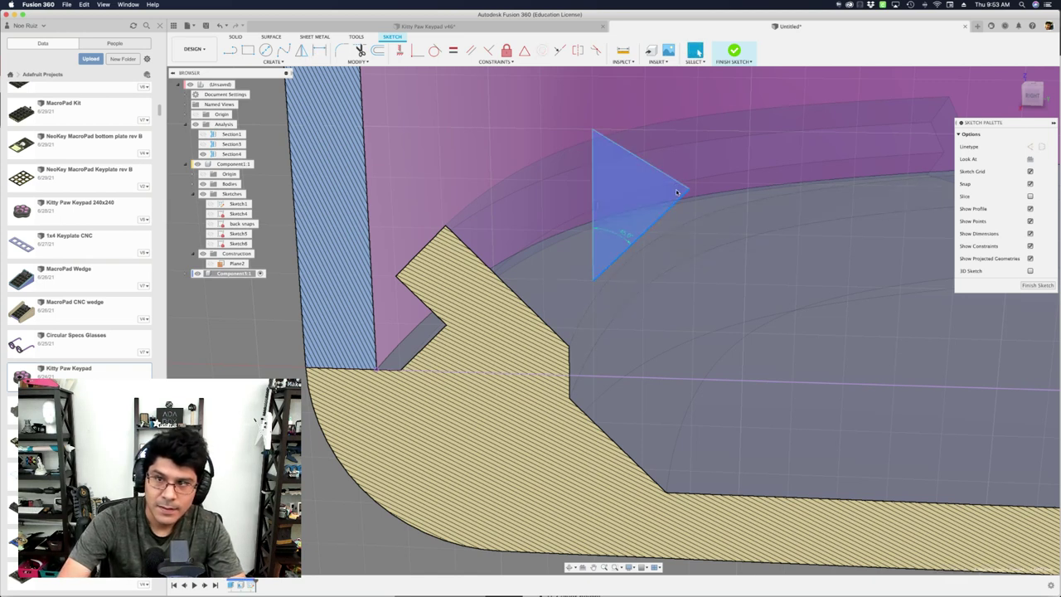
pyautogui.keyDown('shift'); pyautogui.click(676, 180); pyautogui.keyUp('shift')
pyautogui.press('s')
pyautogui.click(734, 213)
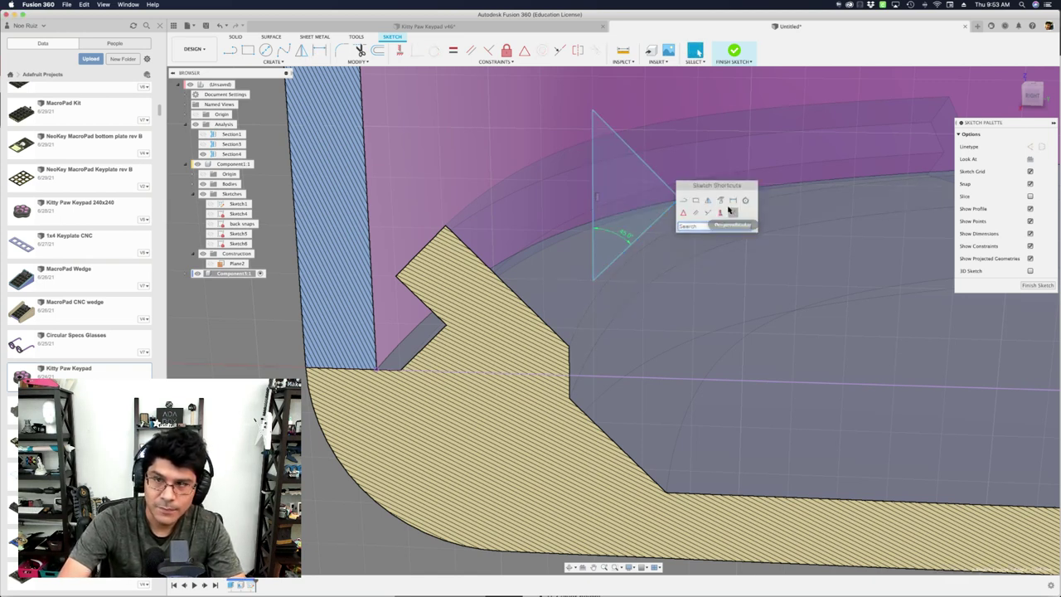
# Dimension the triangle's vertical side to 2 mm.
pyautogui.press('d')
pyautogui.click(594, 184)
pyautogui.click(560, 178)
pyautogui.write('2')
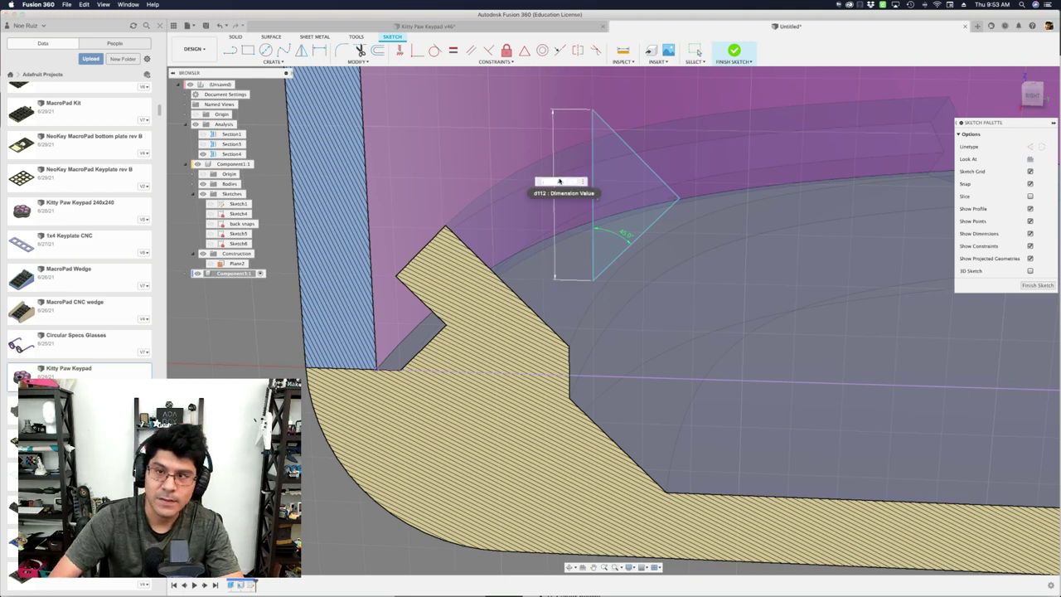
pyautogui.press('Return')
pyautogui.press('Escape')
# Move the triangle into the snap's notch and make its lower corner coincident with the projected point at the wall's inner bottom corner.
pyautogui.moveTo(601, 205)
pyautogui.mouseDown()
pyautogui.moveTo(619, 195)
pyautogui.moveTo(471, 306)
pyautogui.mouseUp()
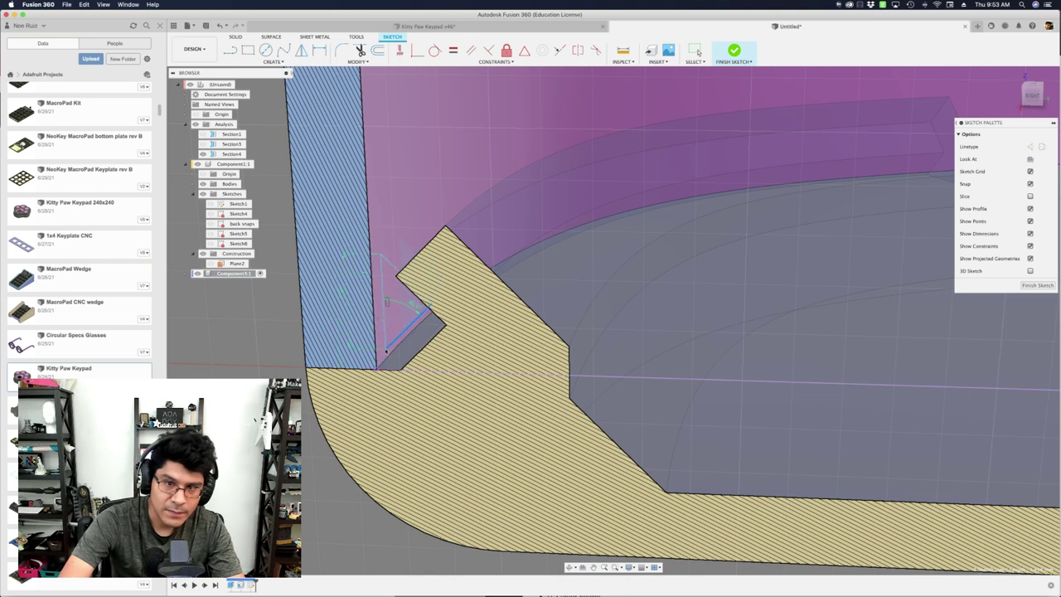
pyautogui.press('Escape')
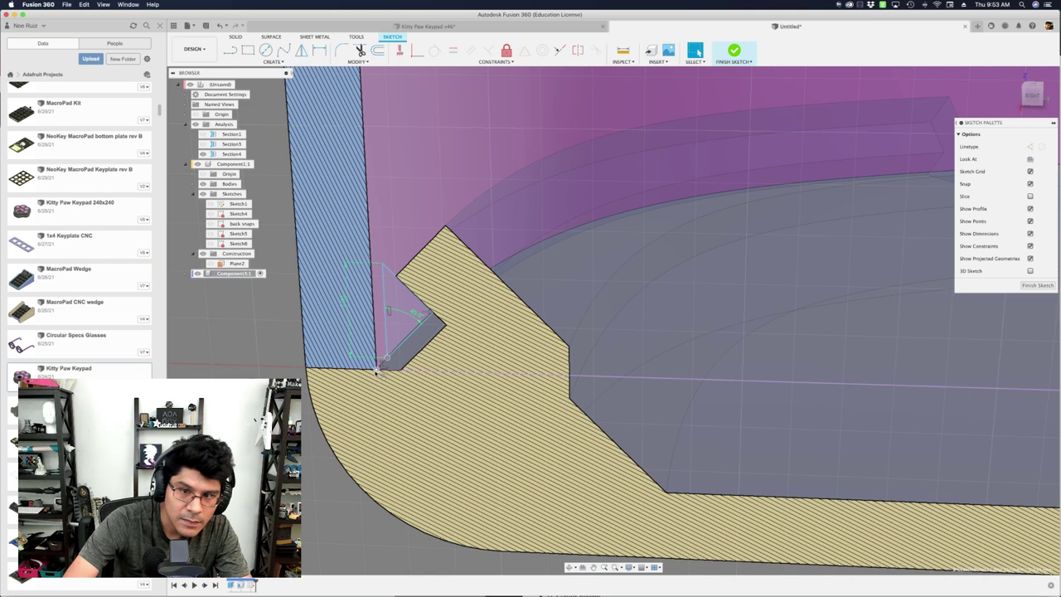
pyautogui.scroll(5, 383, 367)
pyautogui.press('s')
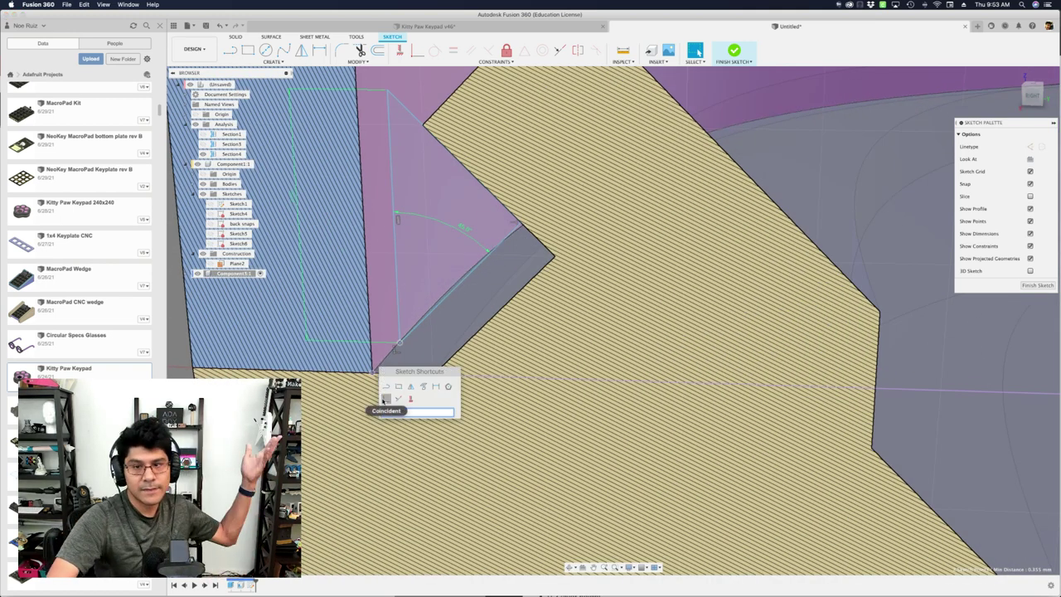
pyautogui.click(385, 399)
pyautogui.scroll(-5, 385, 332)
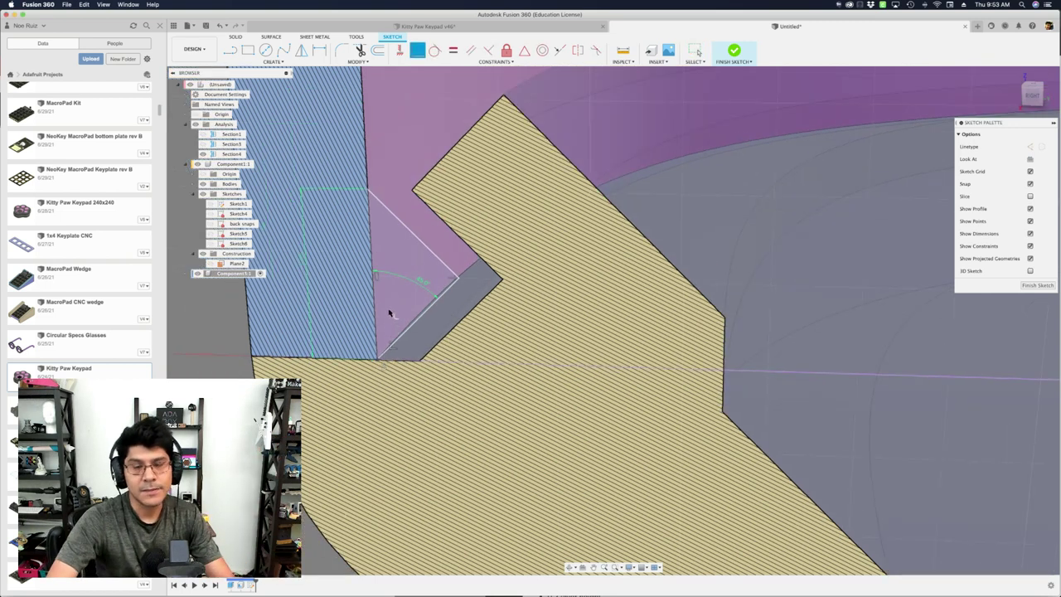
# Leave the active constraint command, select the triangle profile and finish the sketch.
pyautogui.press('Escape')
pyautogui.scroll(-4, 401, 276)
pyautogui.scroll(4, 401, 276)
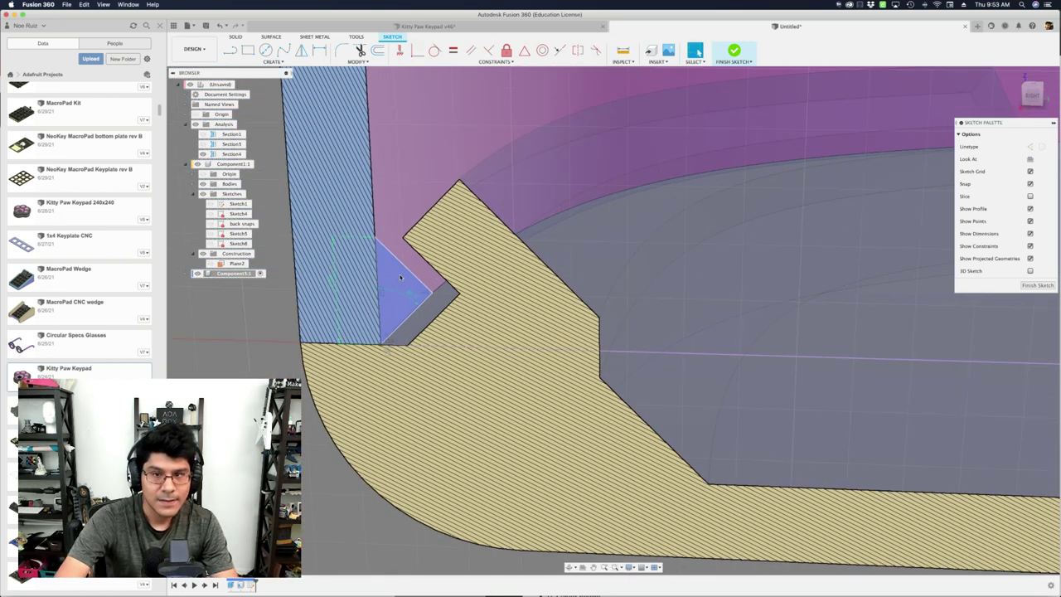
pyautogui.click(401, 275)
pyautogui.scroll(-3, 402, 275)
pyautogui.scroll(-1, 401, 276)
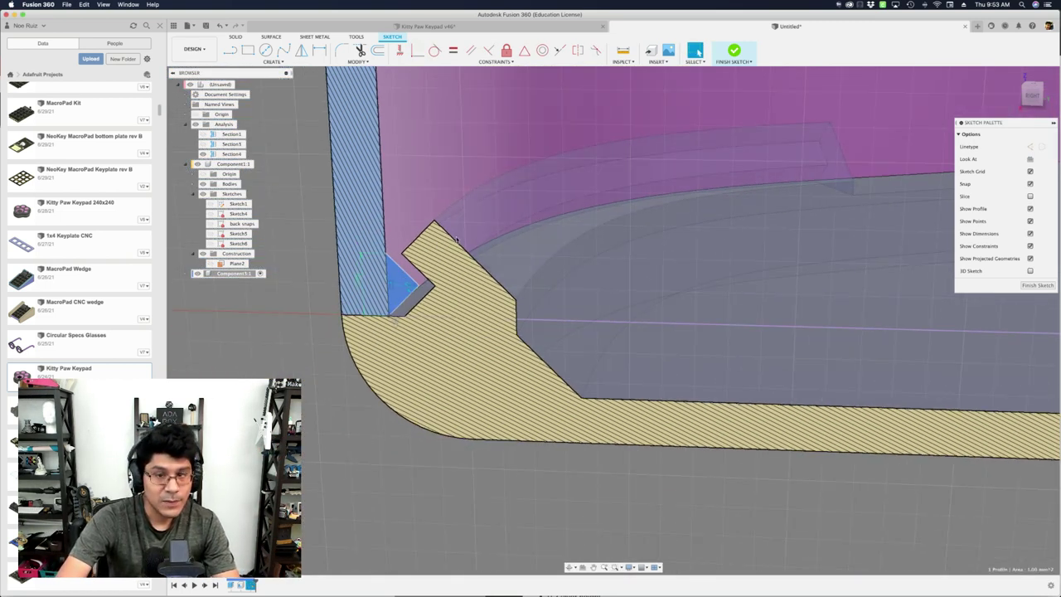
pyautogui.click(735, 52)
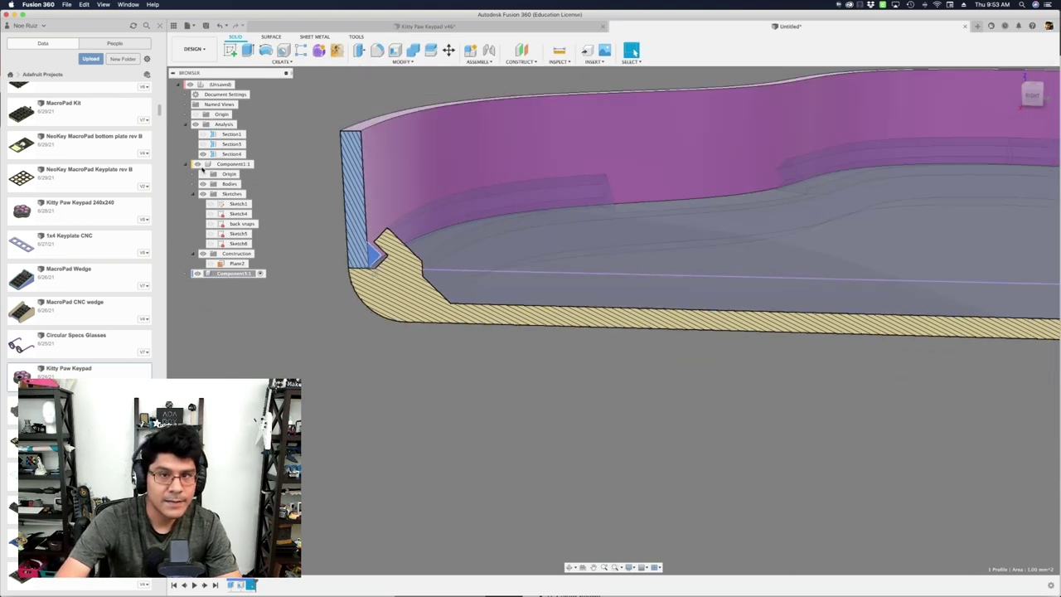
# Hide the bottom cover component and turn off the section analyses so only the full case wall shows.
pyautogui.click(197, 164)
pyautogui.moveTo(336, 238); pyautogui.dragTo(422, 296, button='middle')
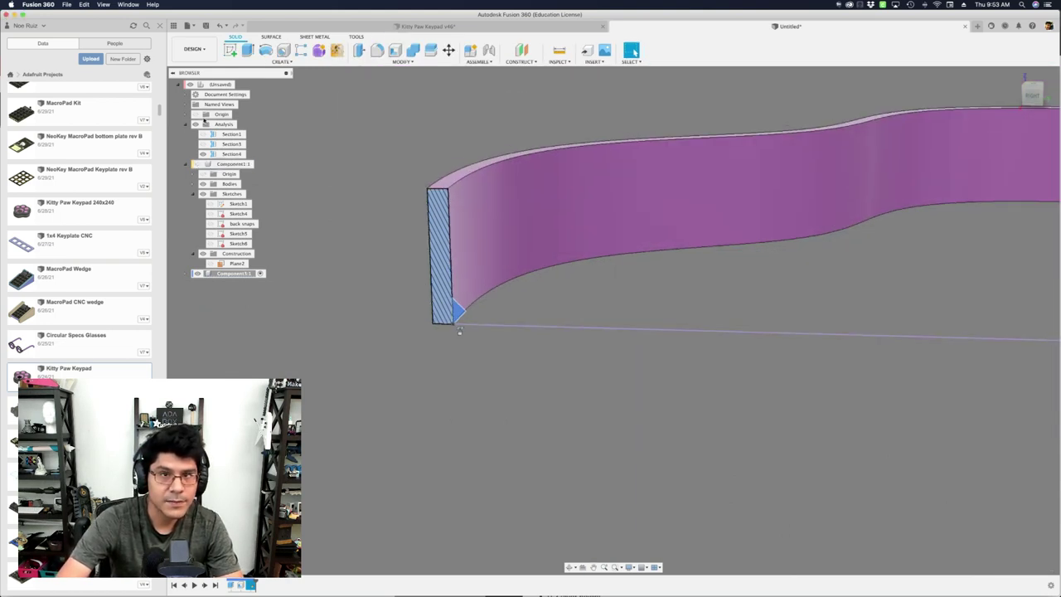
pyautogui.click(197, 124)
pyautogui.scroll(-3, 478, 567)
pyautogui.keyDown('shift'); pyautogui.moveTo(478, 568); pyautogui.dragTo(461, 502, button='middle'); pyautogui.keyUp('shift')
# Sweep the triangle profile along the wall's inner bottom edge, using a single path and the Join operation.
pyautogui.write('ssweep')
pyautogui.press('Return')
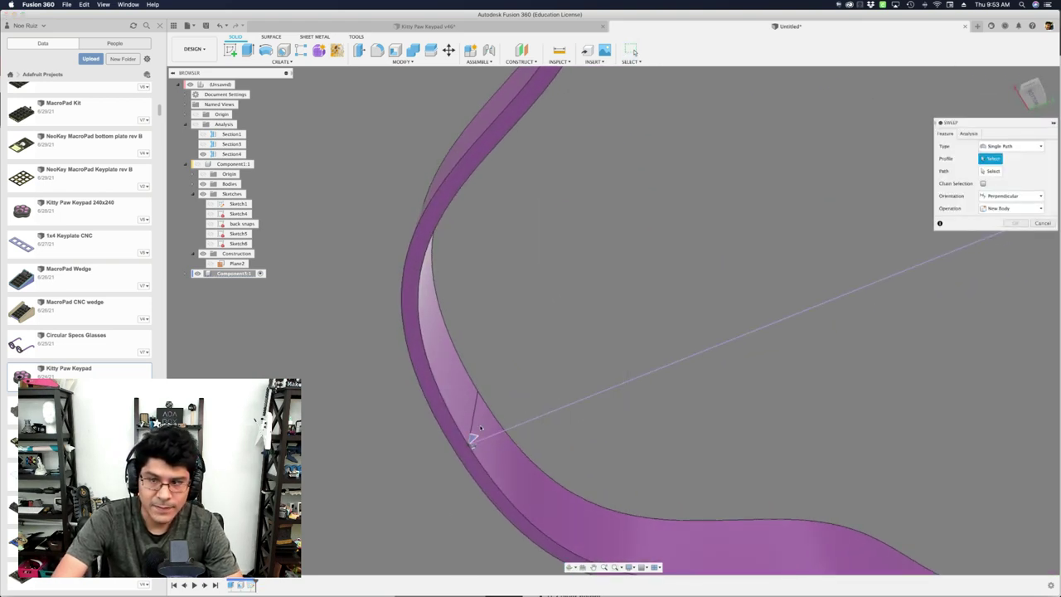
pyautogui.keyDown('shift'); pyautogui.moveTo(543, 346); pyautogui.dragTo(473, 448, button='middle'); pyautogui.keyUp('shift')
pyautogui.scroll(2, 465, 448)
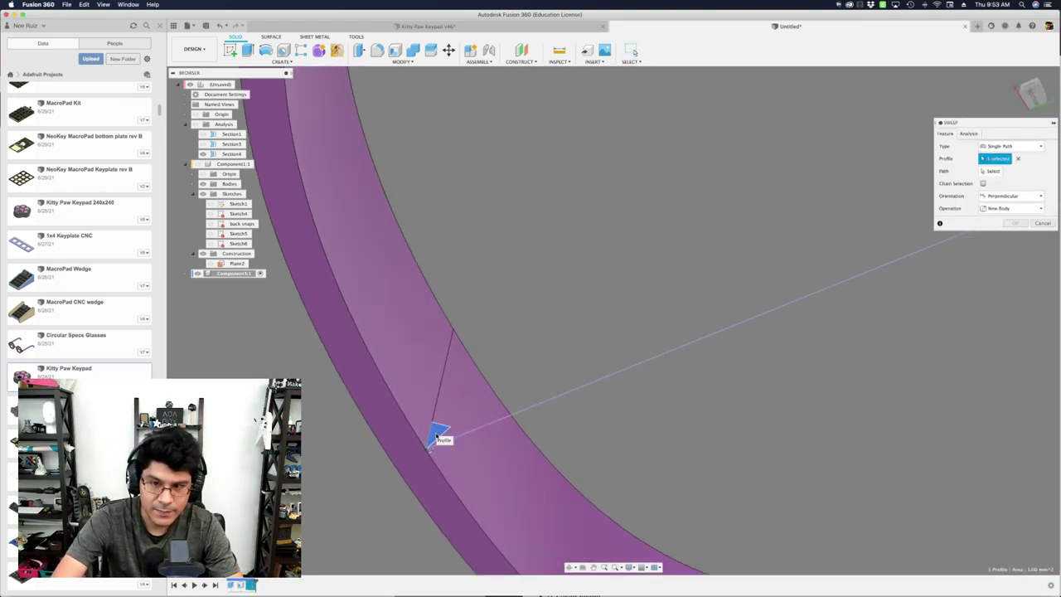
pyautogui.scroll(-2, 439, 434)
pyautogui.click(990, 172)
pyautogui.scroll(-2, 704, 315)
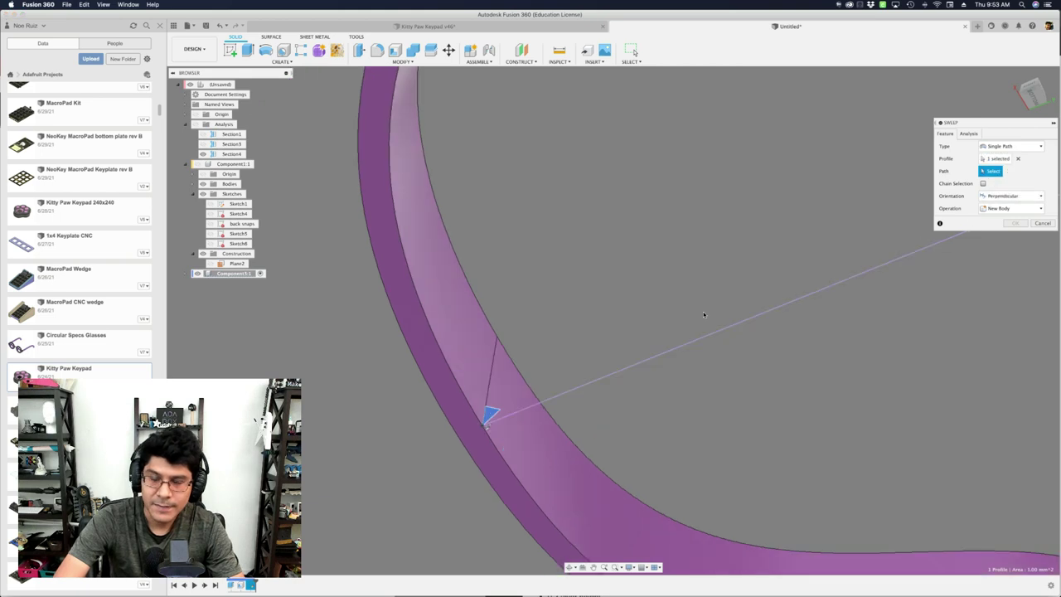
pyautogui.keyDown('shift'); pyautogui.moveTo(704, 315); pyautogui.dragTo(431, 307, button='middle'); pyautogui.keyUp('shift')
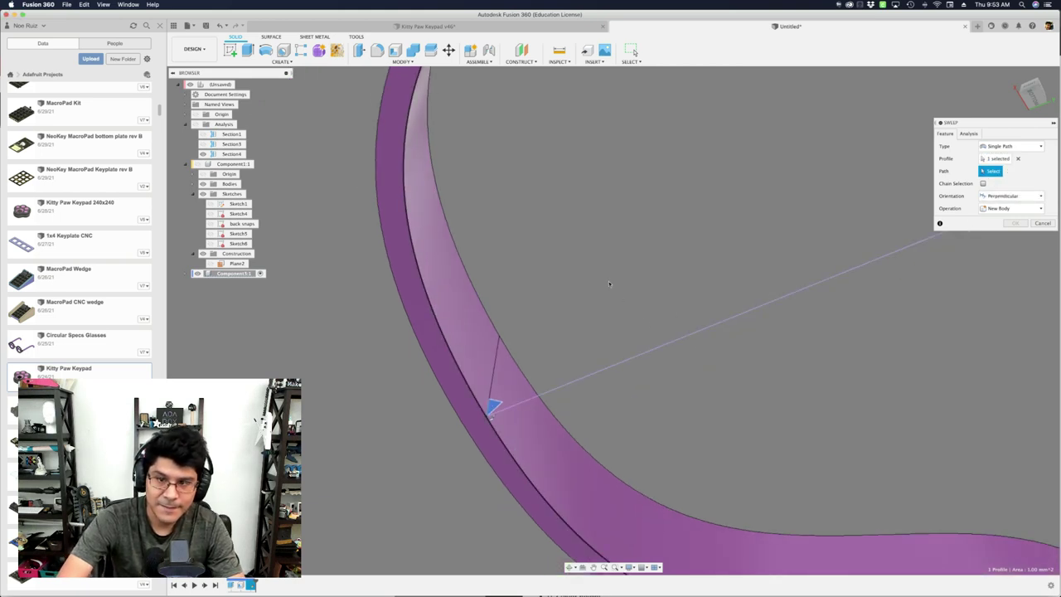
pyautogui.scroll(-2, 578, 272)
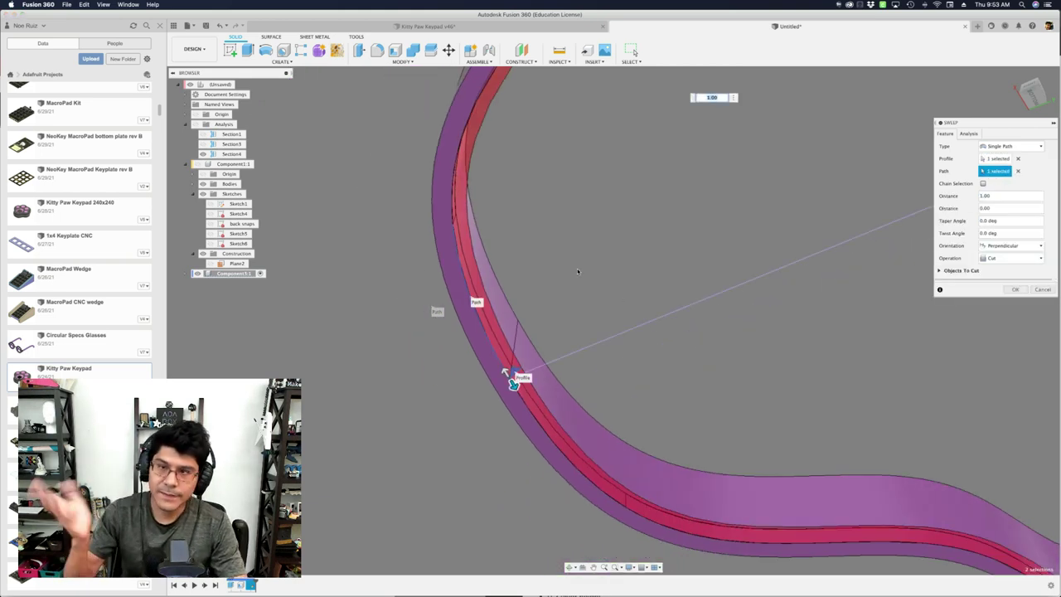
pyautogui.click(1018, 259)
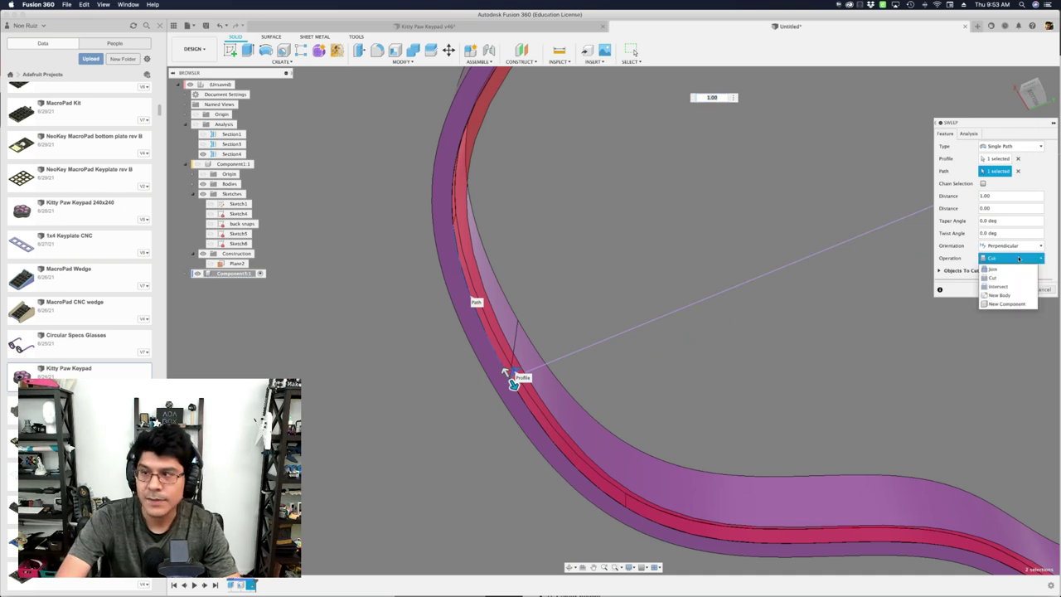
pyautogui.click(992, 271)
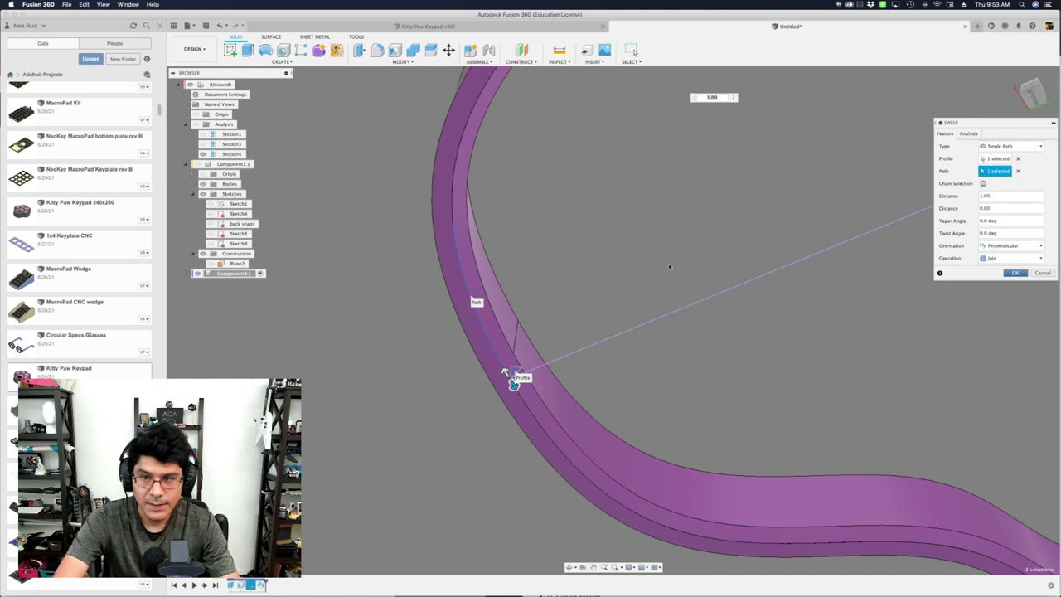
pyautogui.press('Return')
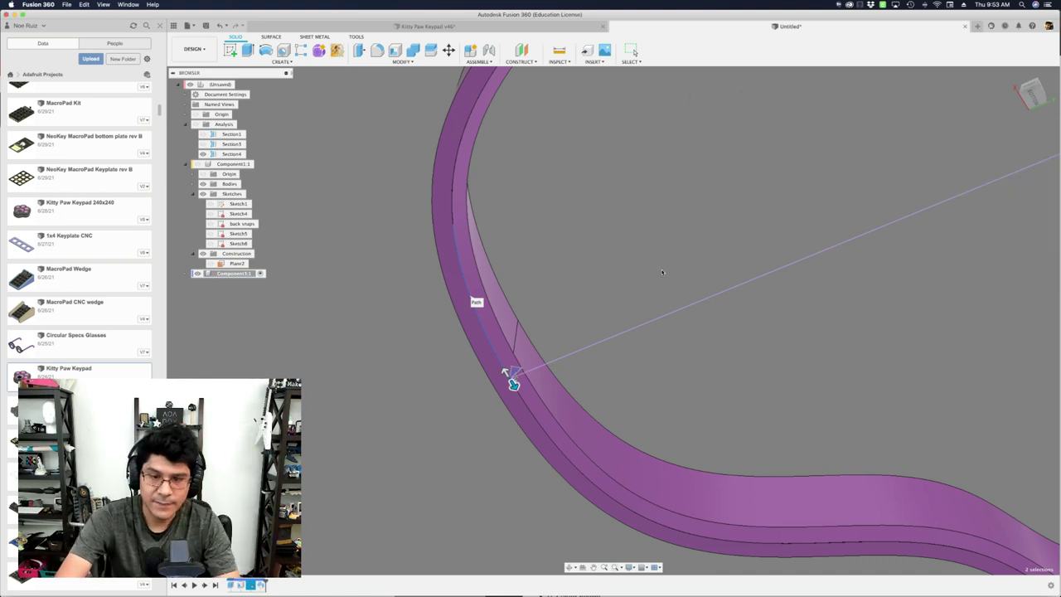
# Expand the case component's contents in the browser and hide its triangle sketch.
pyautogui.scroll(-6, 555, 249)
pyautogui.keyDown('shift'); pyautogui.moveTo(627, 232); pyautogui.dragTo(648, 316, button='middle'); pyautogui.keyUp('shift')
pyautogui.moveTo(713, 310); pyautogui.dragTo(668, 299, button='middle')
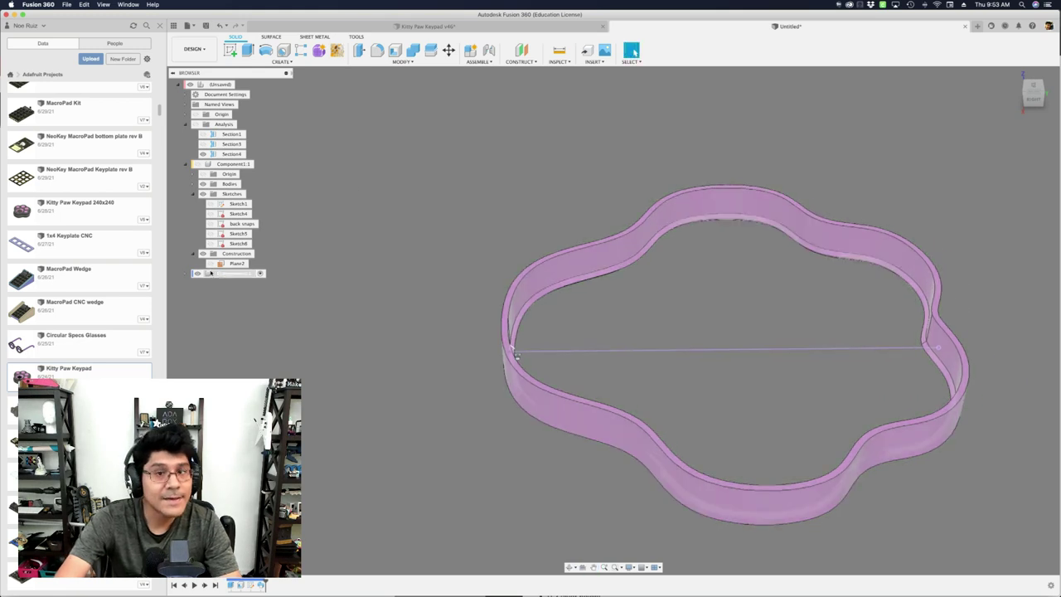
pyautogui.click(186, 273)
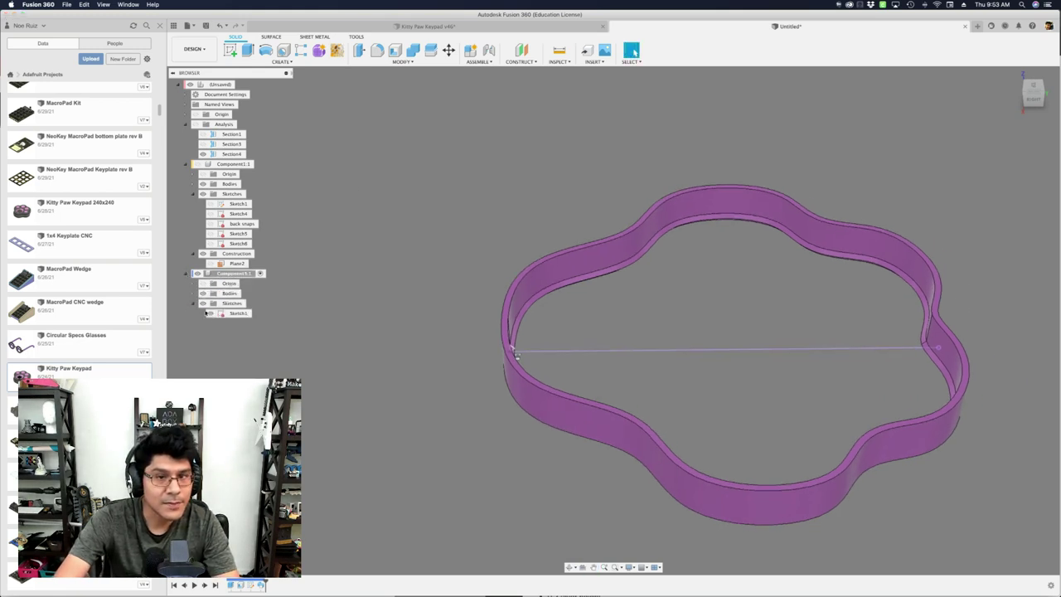
pyautogui.click(207, 312)
pyautogui.keyDown('shift'); pyautogui.moveTo(353, 288); pyautogui.dragTo(464, 286, button='middle'); pyautogui.keyUp('shift')
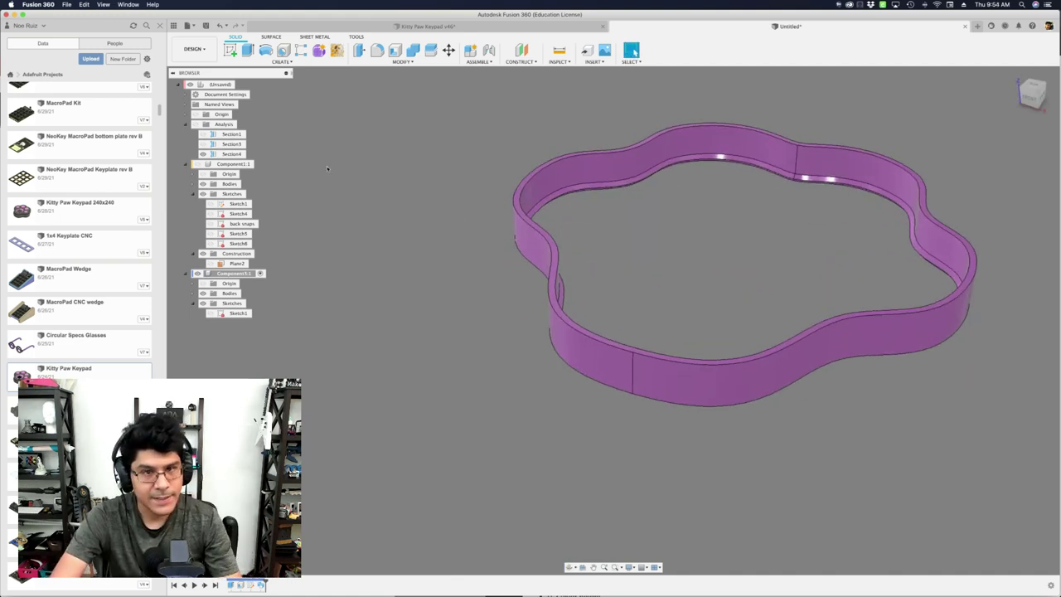
# Show section analysis Section3 and examine from the front where the swept ridge meets the wall.
pyautogui.click(197, 124)
pyautogui.click(203, 144)
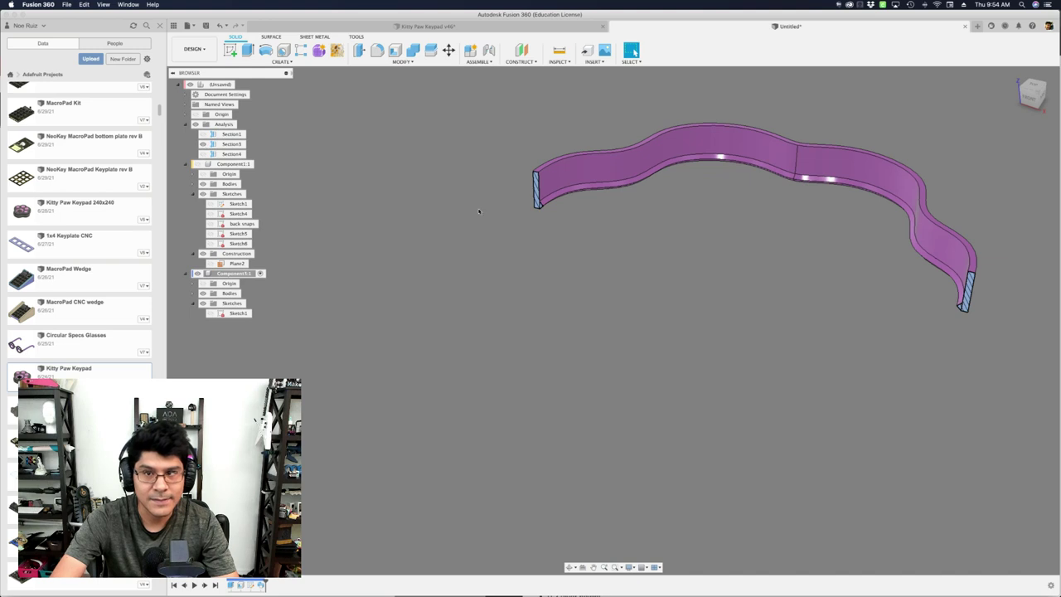
pyautogui.click(1031, 99)
pyautogui.scroll(10, 415, 308)
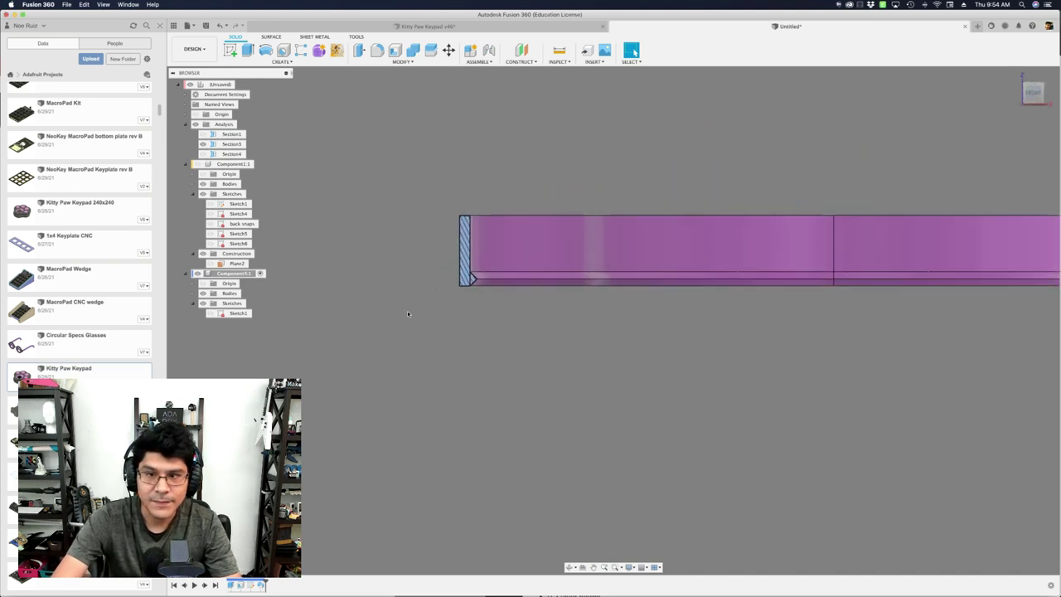
pyautogui.scroll(6, 590, 207)
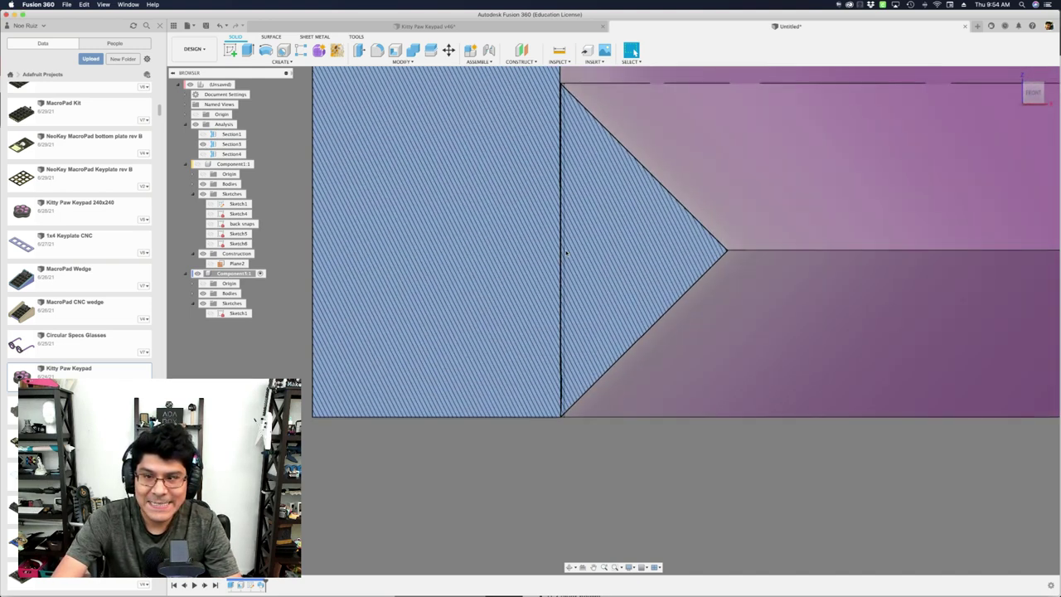
pyautogui.scroll(2, 555, 189)
pyautogui.scroll(-8, 533, 206)
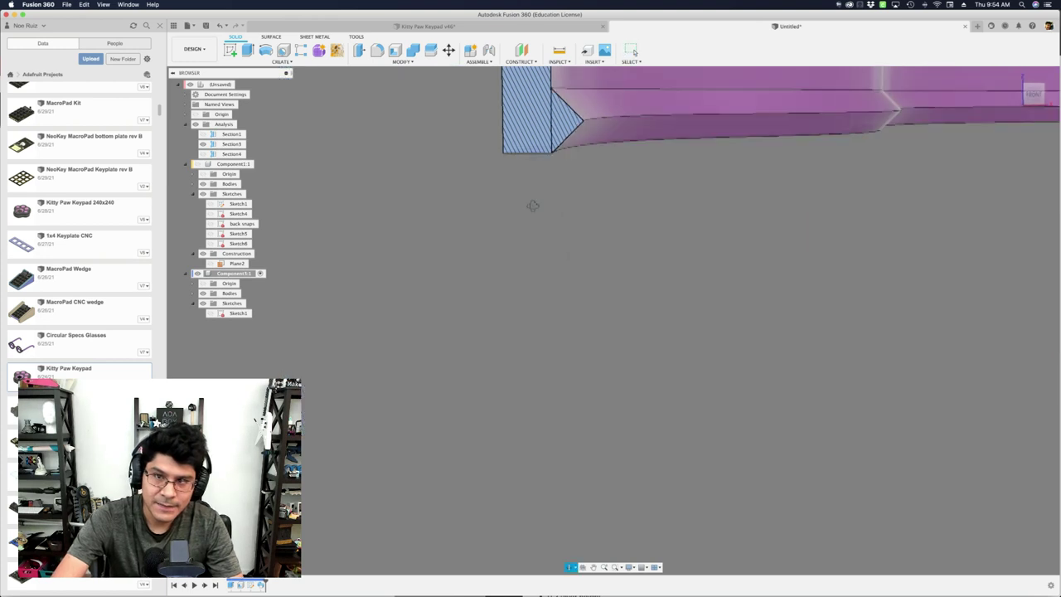
# Examine the swept ridge's cut end and its run along the wall's inner face from several angles.
pyautogui.keyDown('shift'); pyautogui.hscroll(5, 546, 213); pyautogui.keyUp('shift')
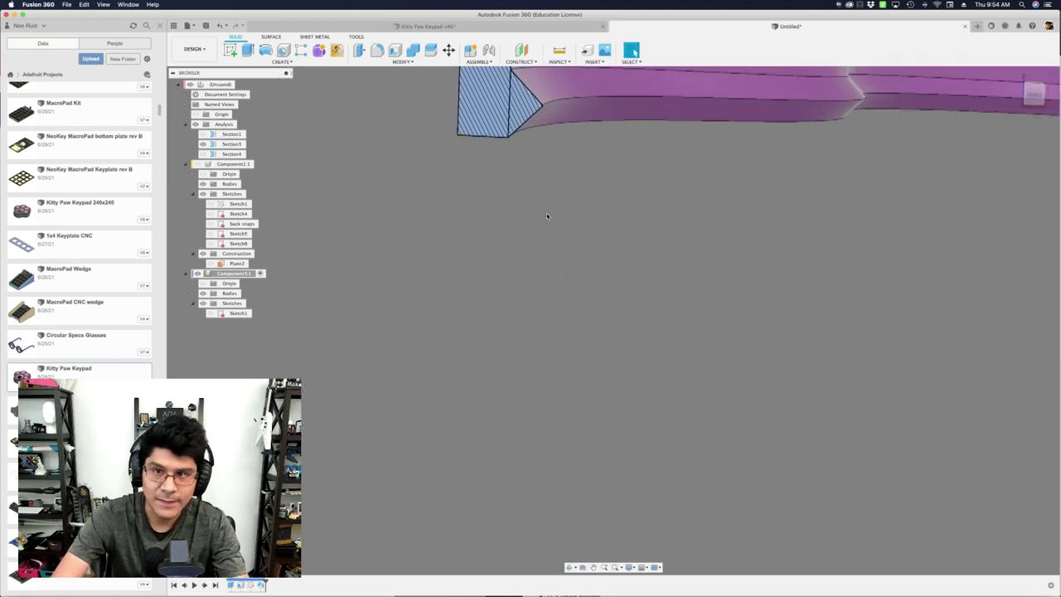
pyautogui.scroll(-8, 546, 213)
pyautogui.scroll(10, 546, 214)
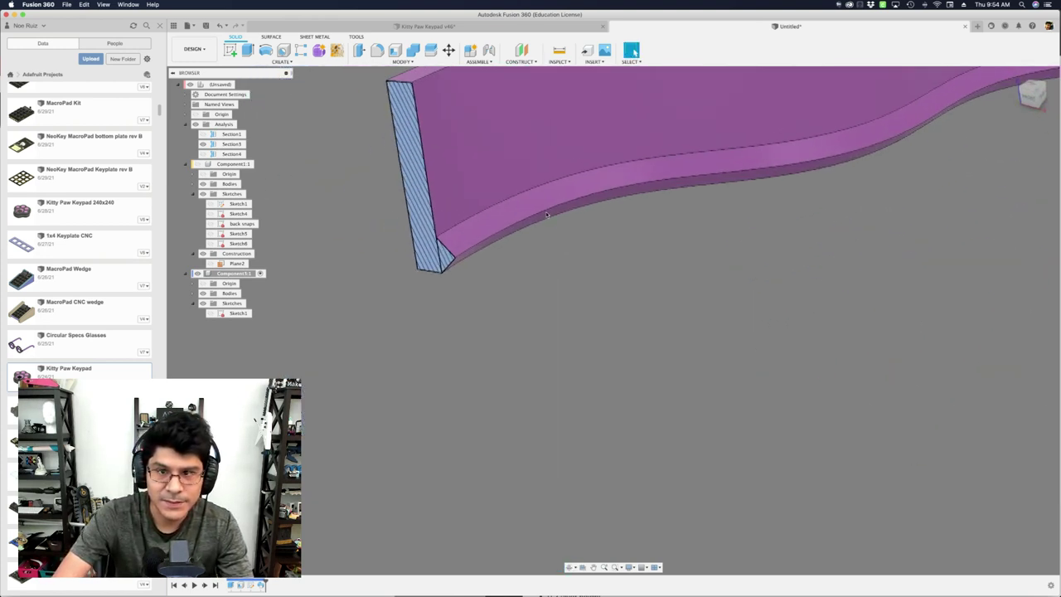
pyautogui.keyDown('shift'); pyautogui.hscroll(5, 542, 242); pyautogui.keyUp('shift')
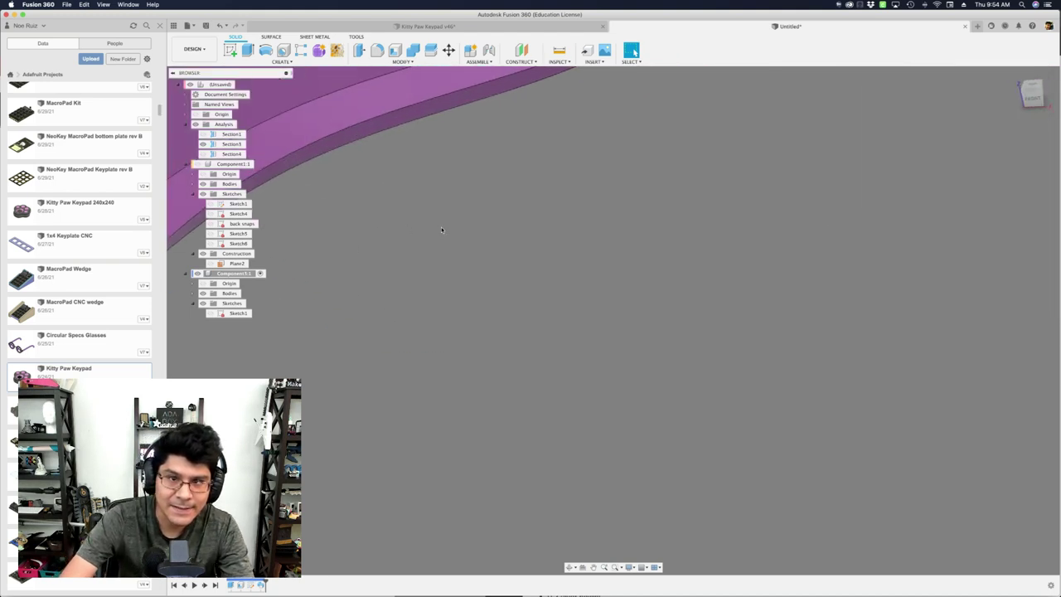
pyautogui.keyDown('shift'); pyautogui.hscroll(-5, 441, 226); pyautogui.keyUp('shift')
pyautogui.click(573, 434)
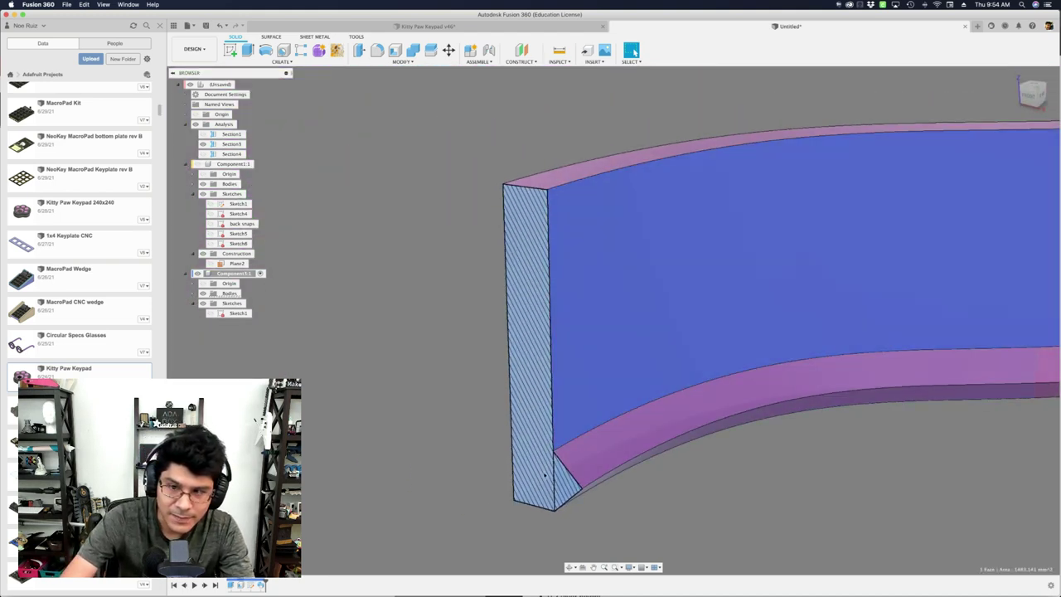
pyautogui.click(543, 475)
pyautogui.moveTo(534, 470)
pyautogui.keyDown('shift'); pyautogui.mouseDown(button='middle')
pyautogui.moveTo(525, 476)
pyautogui.moveTo(531, 464)
pyautogui.moveTo(475, 418)
pyautogui.moveTo(481, 403)
pyautogui.moveTo(505, 403)
pyautogui.moveTo(469, 292)
pyautogui.mouseUp(button='middle'); pyautogui.keyUp('shift')
pyautogui.scroll(-10, 475, 418)
pyautogui.scroll(5, 481, 403)
pyautogui.scroll(-8, 494, 407)
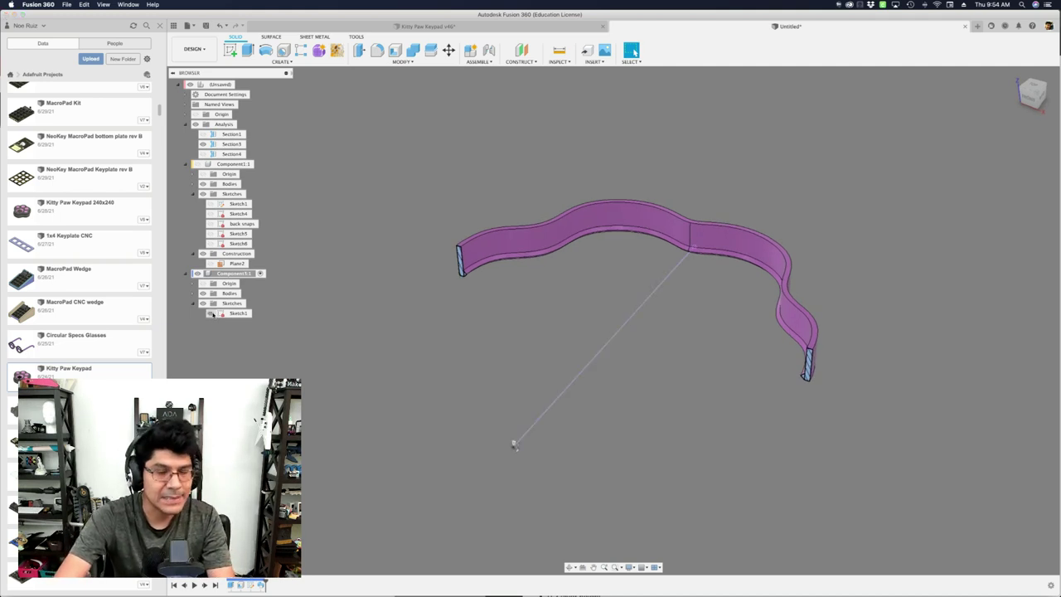
# Reopen the triangle sketch for editing and display the case wall cut by section analysis Section1.
pyautogui.click(195, 124)
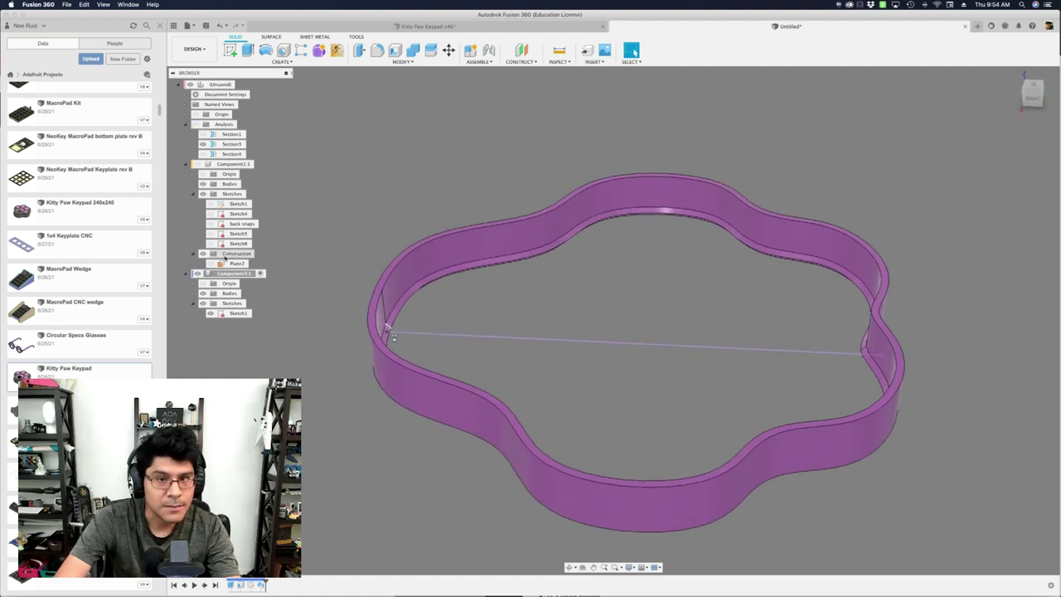
pyautogui.doubleClick(226, 314)
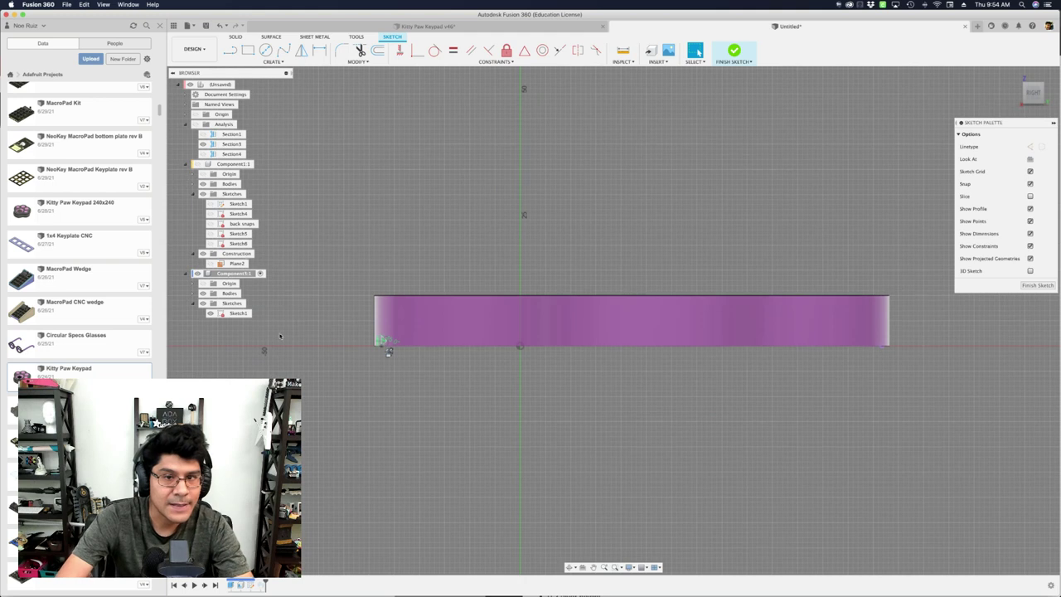
pyautogui.scroll(4, 405, 301)
pyautogui.scroll(2, 406, 301)
pyautogui.click(199, 123)
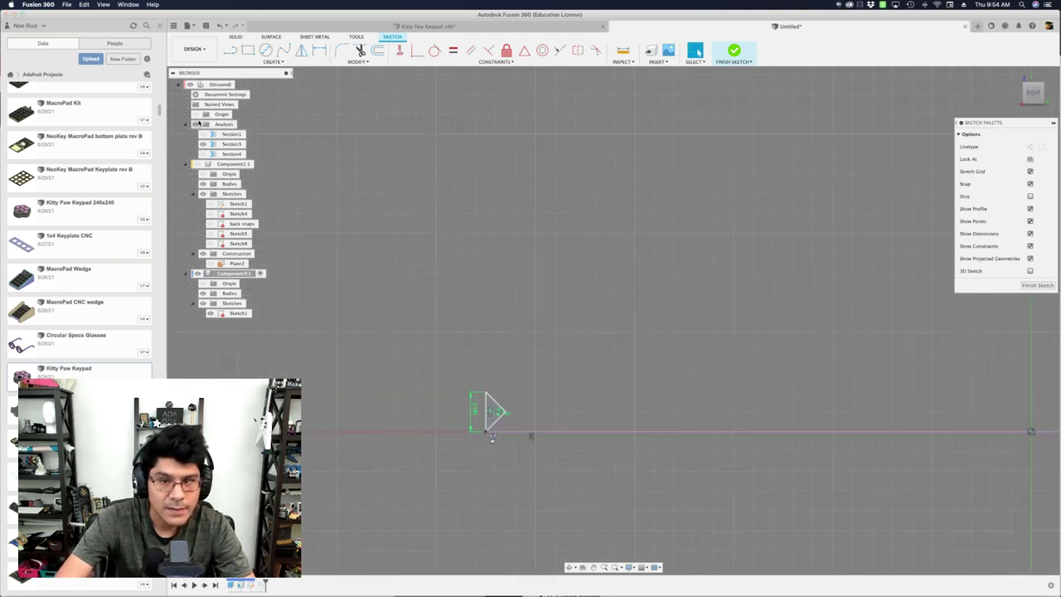
pyautogui.click(203, 135)
pyautogui.scroll(5, 477, 406)
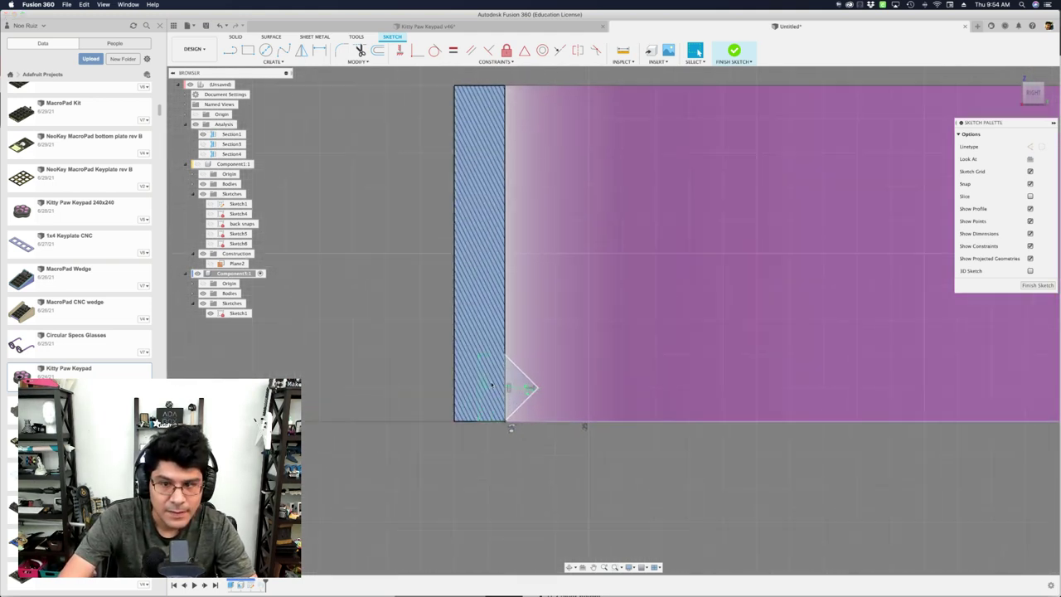
# Draw three lines inside the wall that form a rectangle closed against the triangle's vertical side.
pyautogui.press('l')
pyautogui.scroll(-2, 485, 336)
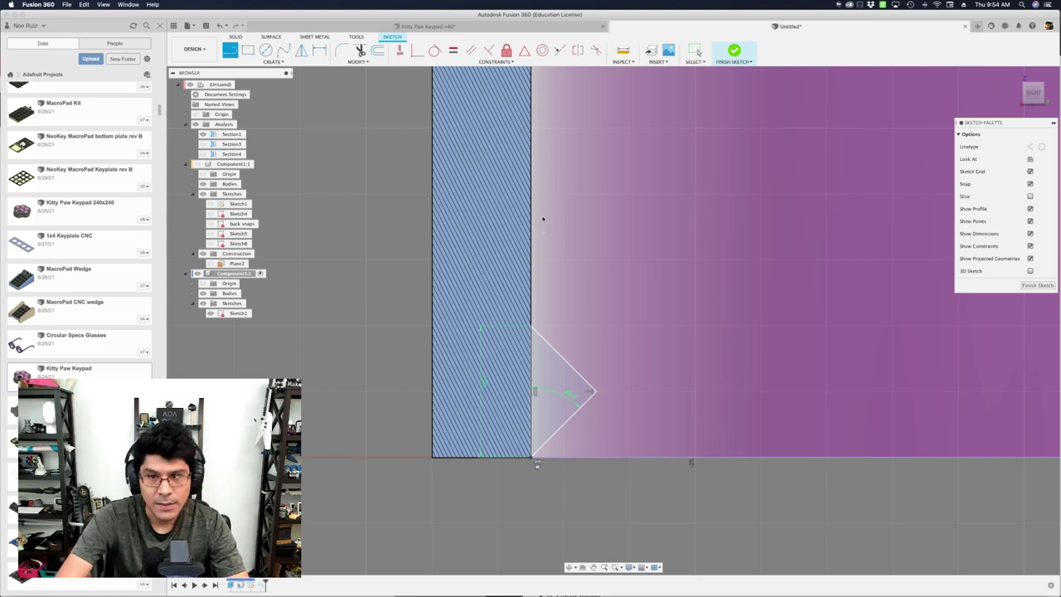
pyautogui.scroll(1, 538, 334)
pyautogui.moveTo(534, 334); pyautogui.dragTo(575, 306, button='middle')
pyautogui.scroll(1, 578, 300)
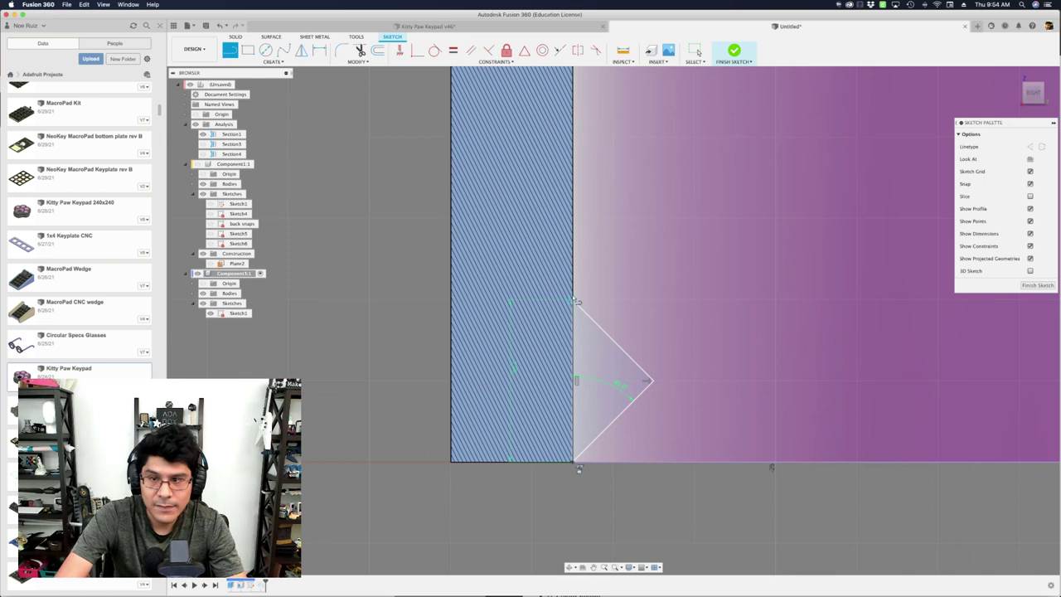
pyautogui.click(509, 300)
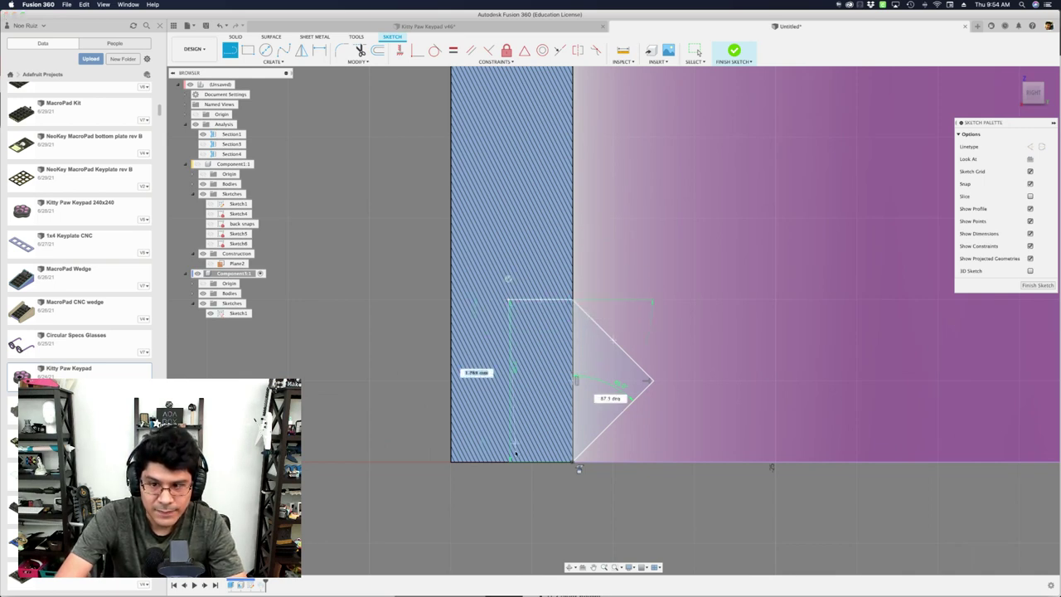
pyautogui.click(508, 461)
pyautogui.click(572, 461)
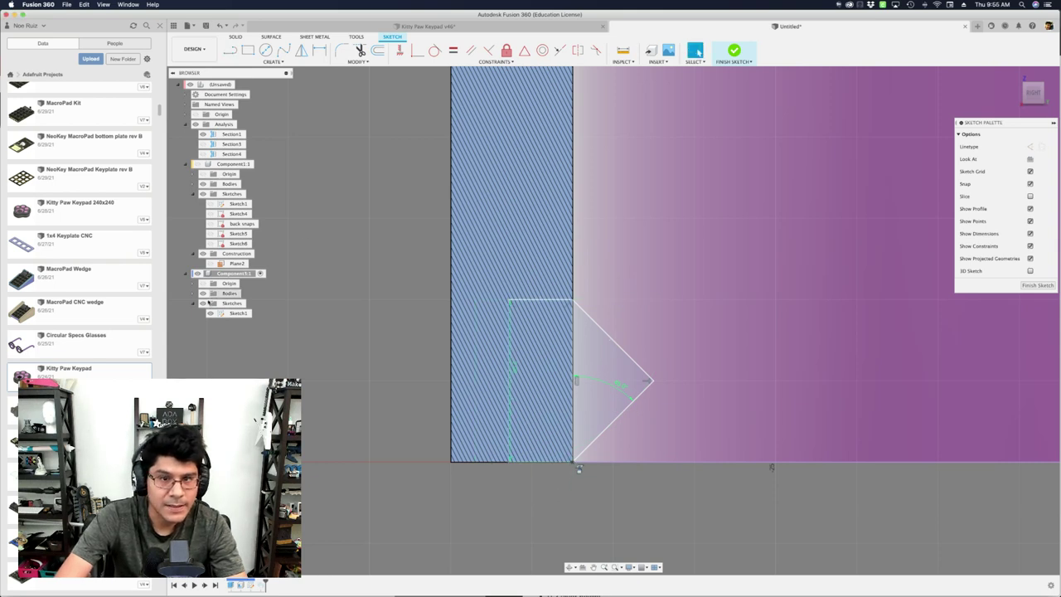
# Hide the case component's bodies and move the 2 mm height dimension outward, clear of the rectangle.
pyautogui.click(202, 293)
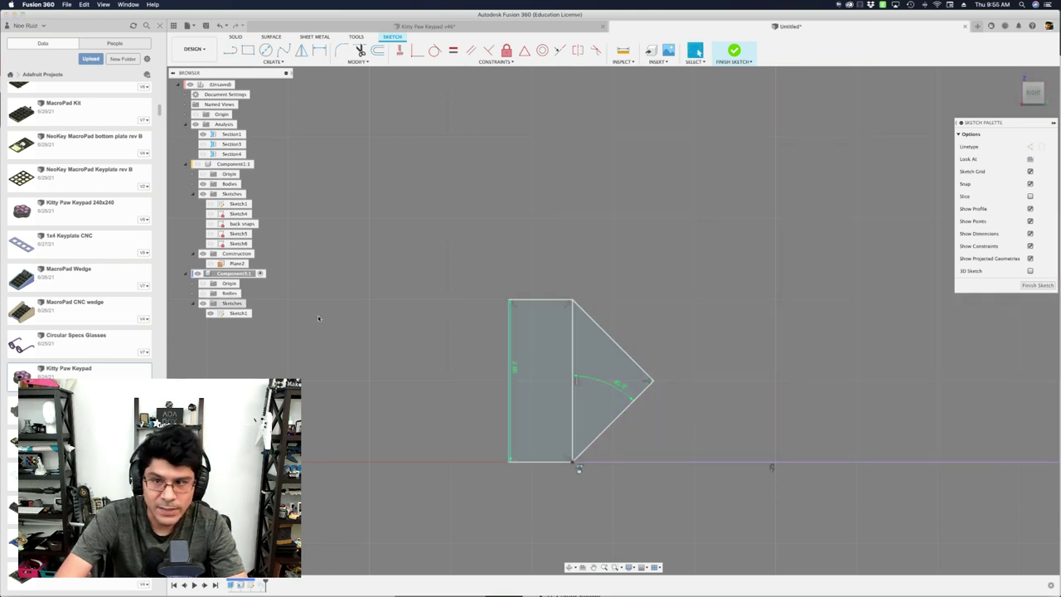
pyautogui.press('d')
pyautogui.click(509, 363)
pyautogui.click(407, 354)
pyautogui.press('Escape')
# Widen the rectangle beside the triangle and dimension its width as 1.5/2 mm.
pyautogui.moveTo(509, 349); pyautogui.dragTo(468, 347)
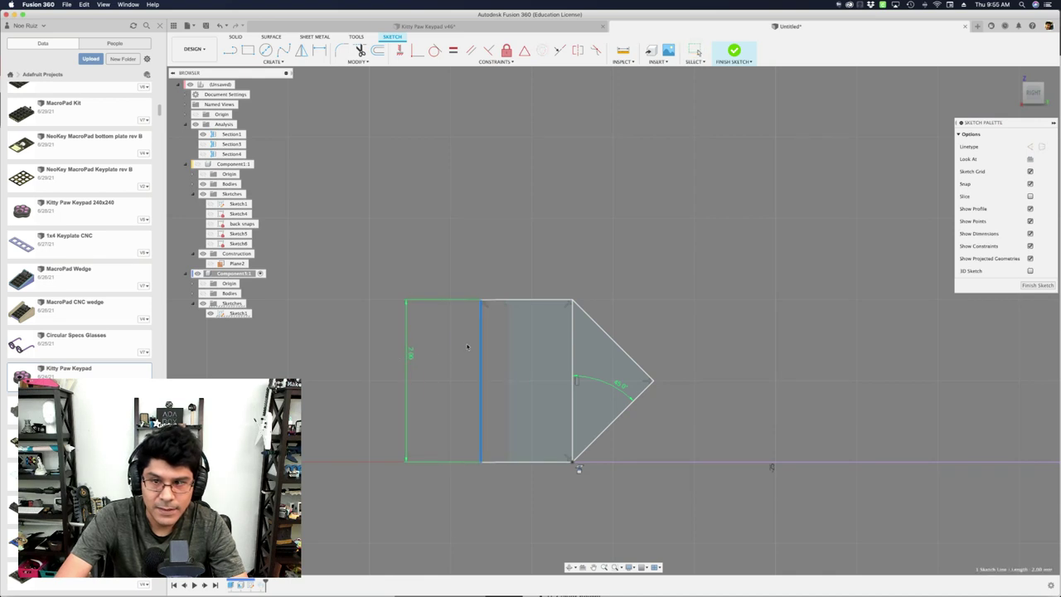
pyautogui.click(519, 296)
pyautogui.click(584, 256)
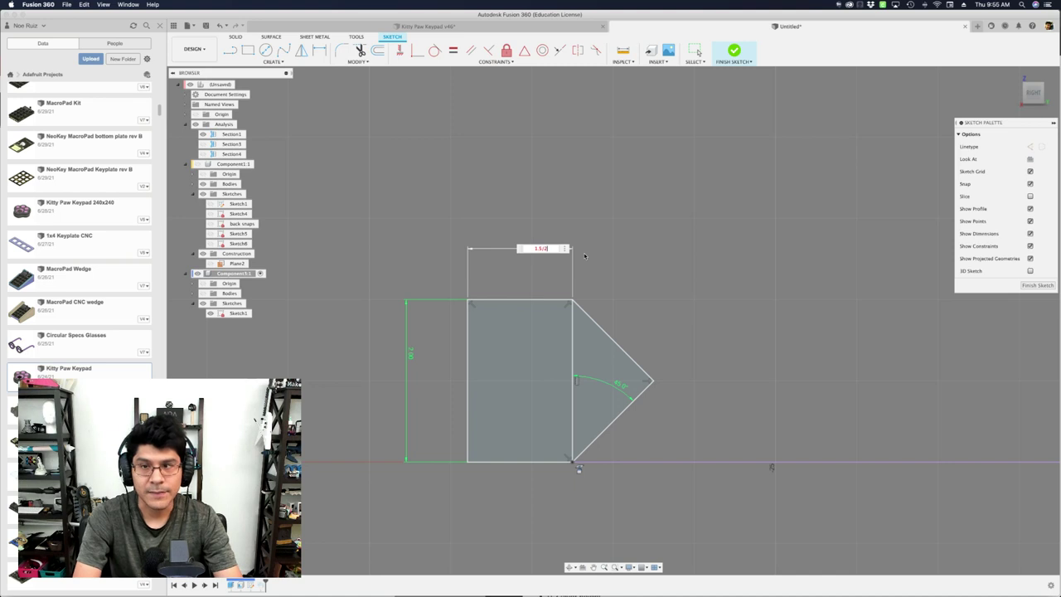
pyautogui.write('1.5/2')
pyautogui.press('Return')
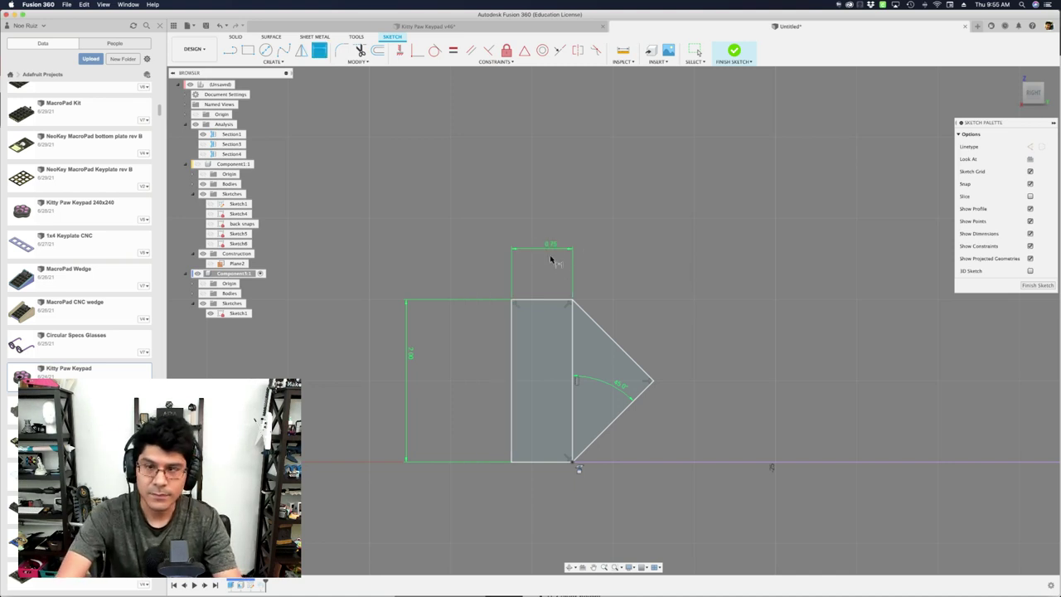
pyautogui.press('Escape')
# Examine the rectangle and triangle profiles against the sectioned wall and the wall's bottom edge that guides the sweep.
pyautogui.click(557, 321)
pyautogui.keyDown('shift'); pyautogui.click(580, 338); pyautogui.keyUp('shift')
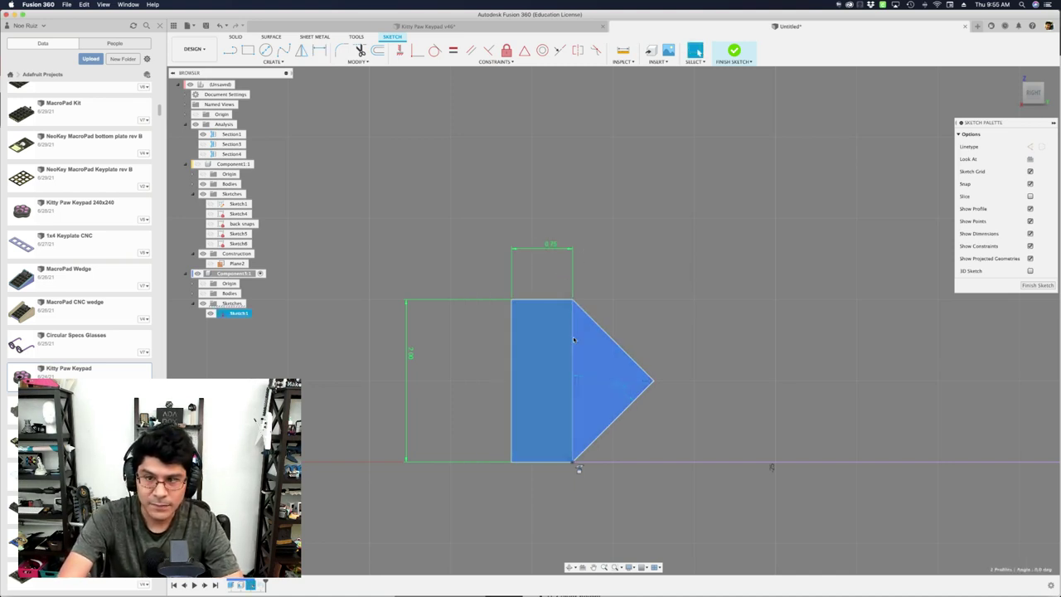
pyautogui.scroll(-3, 574, 253)
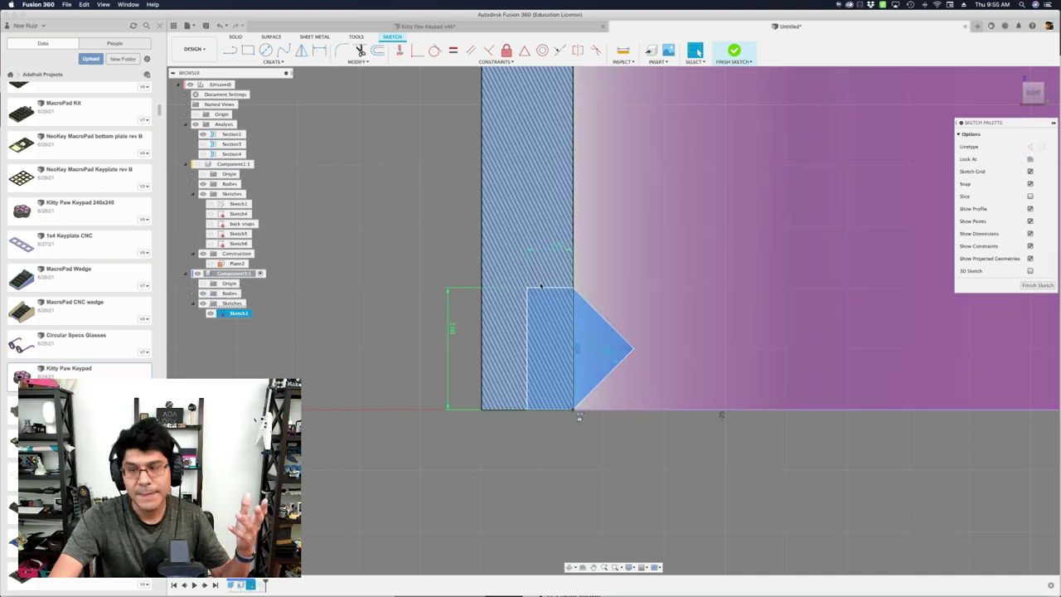
pyautogui.scroll(-2, 540, 313)
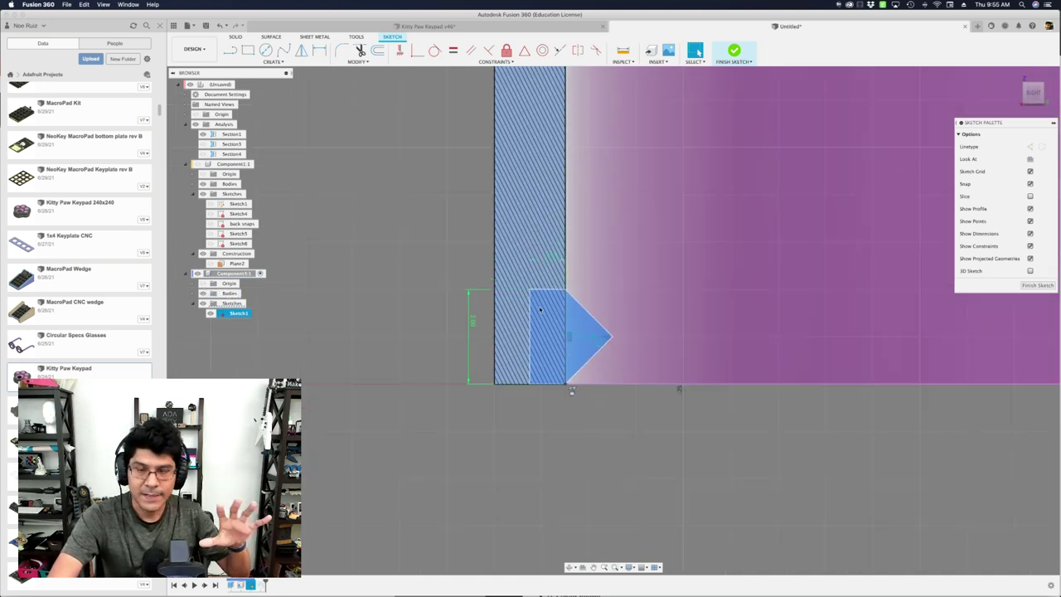
pyautogui.scroll(-3, 541, 309)
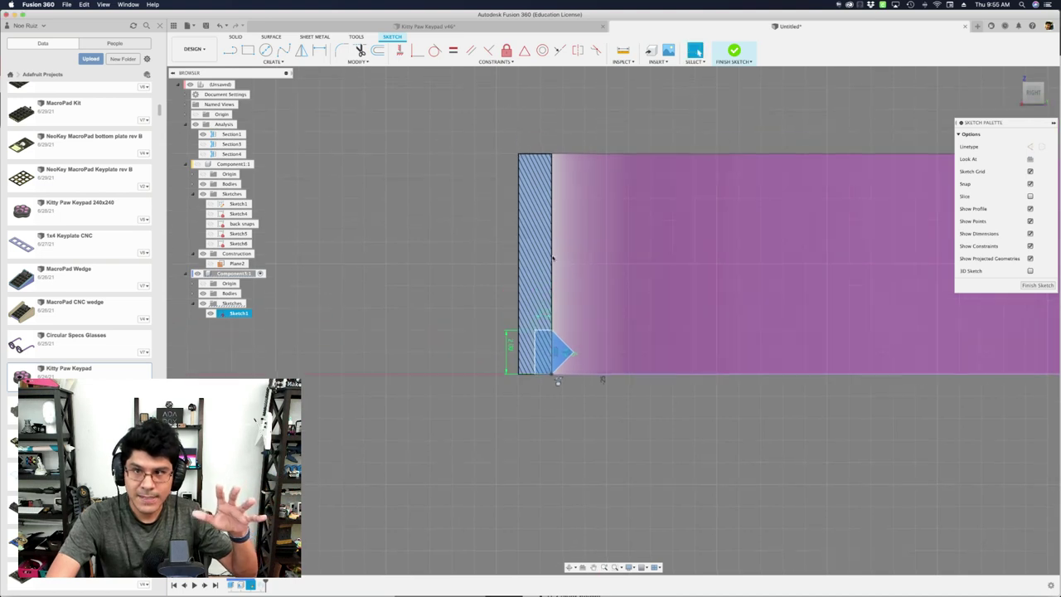
pyautogui.scroll(-1, 539, 337)
pyautogui.moveTo(452, 322)
pyautogui.keyDown('shift'); pyautogui.mouseDown(button='middle')
pyautogui.moveTo(429, 326)
pyautogui.moveTo(441, 343)
pyautogui.moveTo(438, 325)
pyautogui.mouseUp(button='middle'); pyautogui.keyUp('shift')
pyautogui.scroll(3, 548, 350)
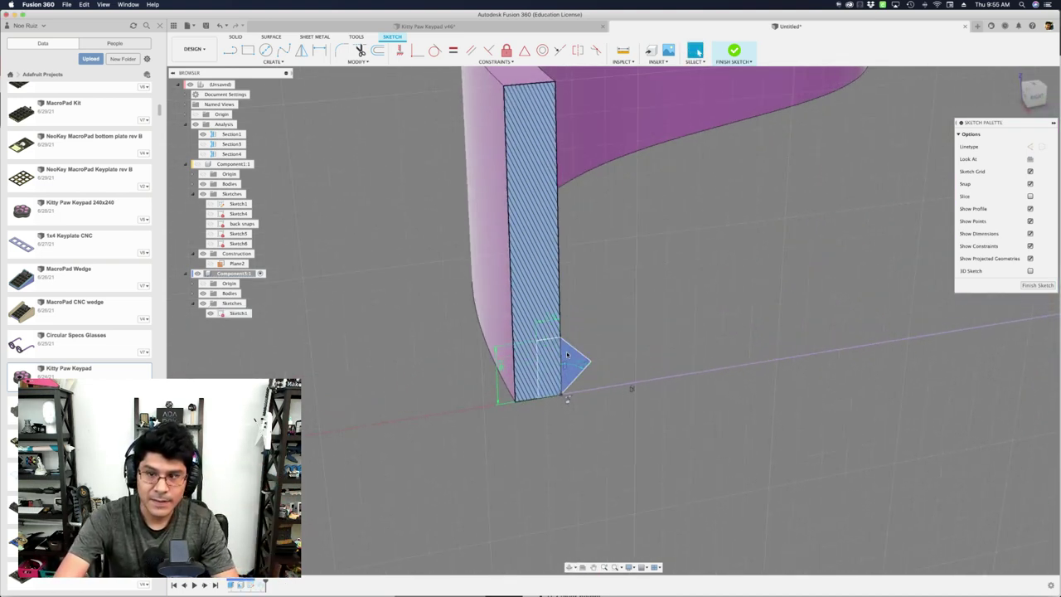
pyautogui.click(571, 360)
pyautogui.scroll(-3, 568, 358)
pyautogui.moveTo(699, 252)
pyautogui.mouseDown(button='middle')
pyautogui.moveTo(648, 255)
pyautogui.moveTo(722, 187)
pyautogui.moveTo(796, 93)
pyautogui.mouseUp(button='middle')
pyautogui.click(797, 93)
pyautogui.click(796, 93)
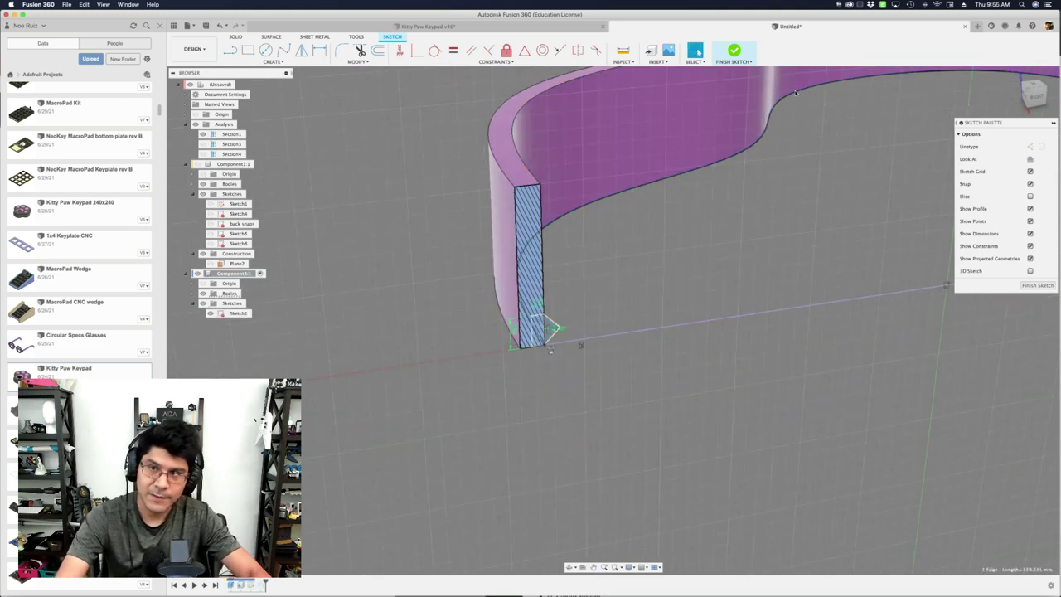
pyautogui.scroll(5, 552, 315)
pyautogui.click(535, 327)
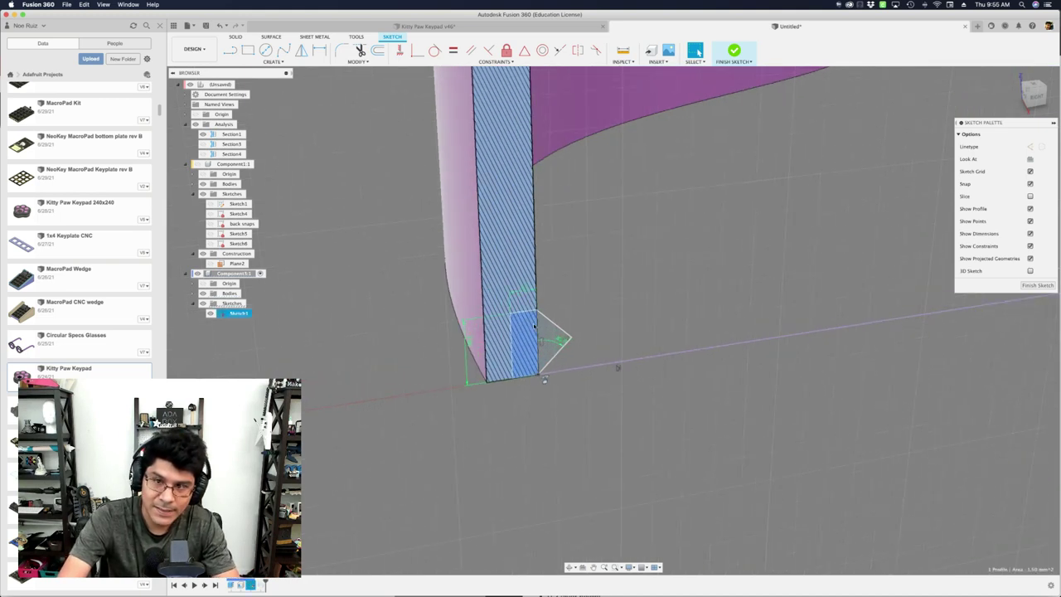
pyautogui.scroll(-5, 617, 367)
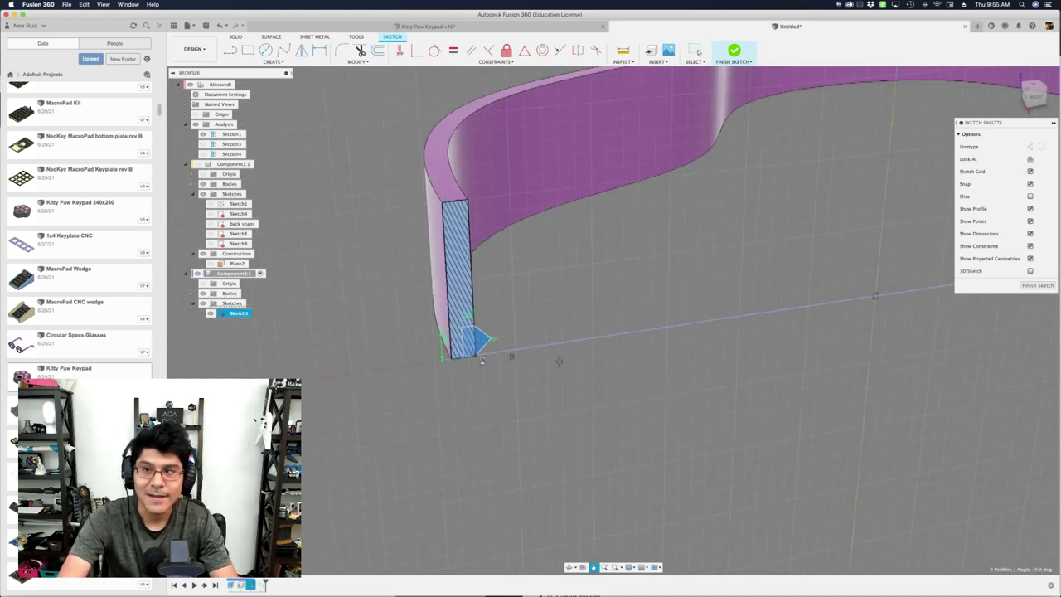
pyautogui.moveTo(558, 362); pyautogui.dragTo(524, 394, button='middle')
# Finish the sketch and edit the ridge's sweep to include the rectangle together with the triangle as profiles.
pyautogui.click(734, 52)
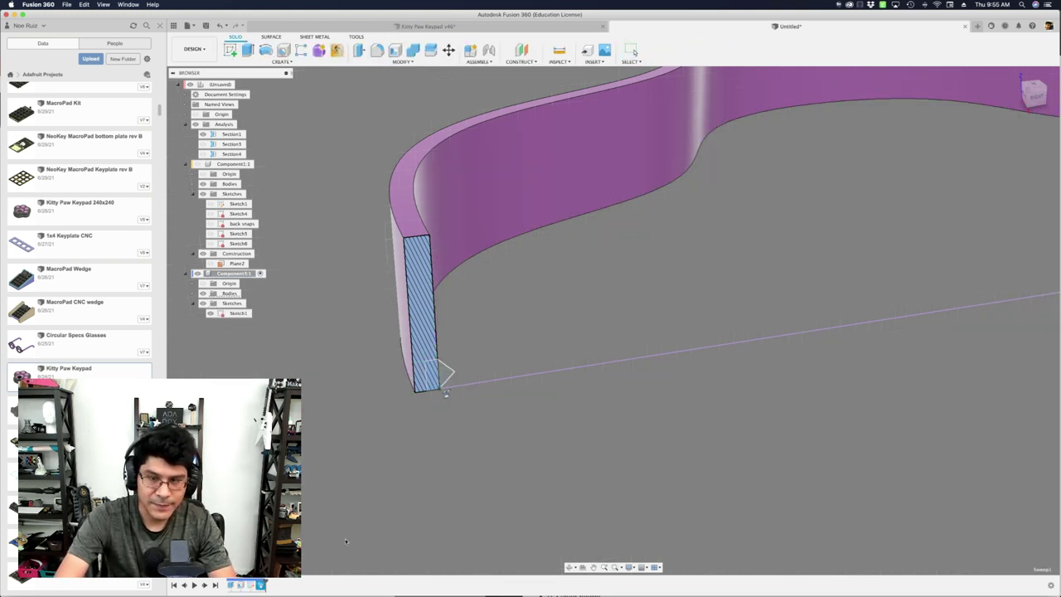
pyautogui.doubleClick(261, 585)
pyautogui.scroll(3, 372, 377)
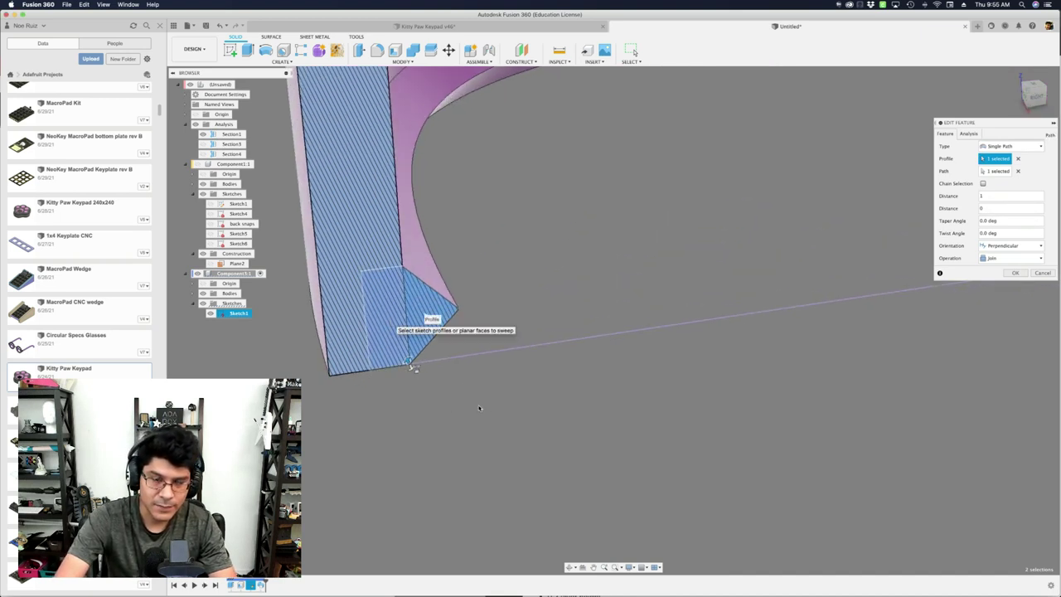
pyautogui.click(438, 337)
pyautogui.scroll(-3, 420, 296)
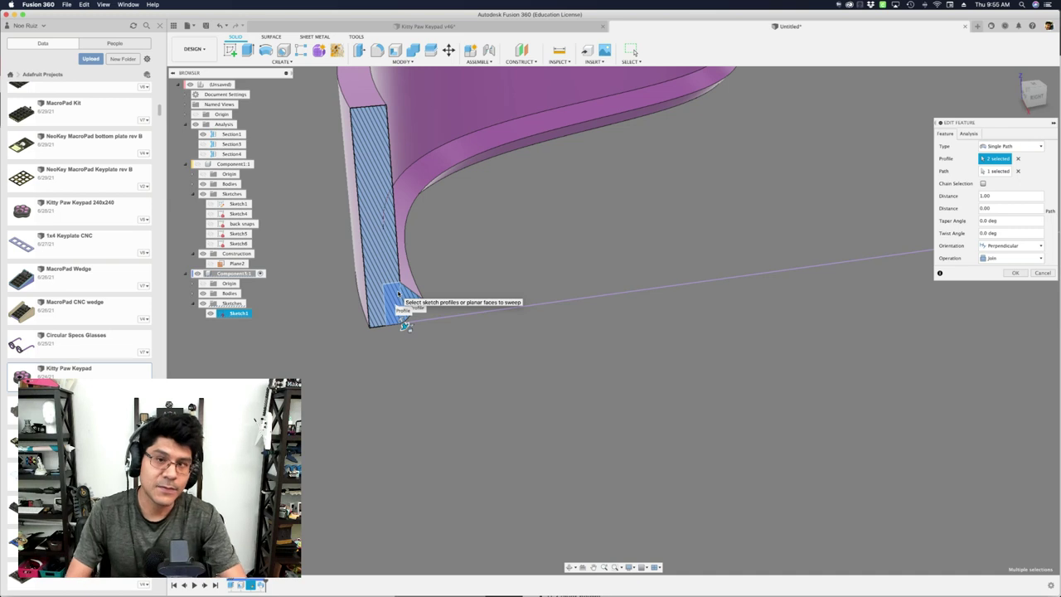
pyautogui.press('Return')
# Hide the ridge's profile sketch and switch the displayed section analysis from Section1 to Section3.
pyautogui.scroll(-2, 459, 248)
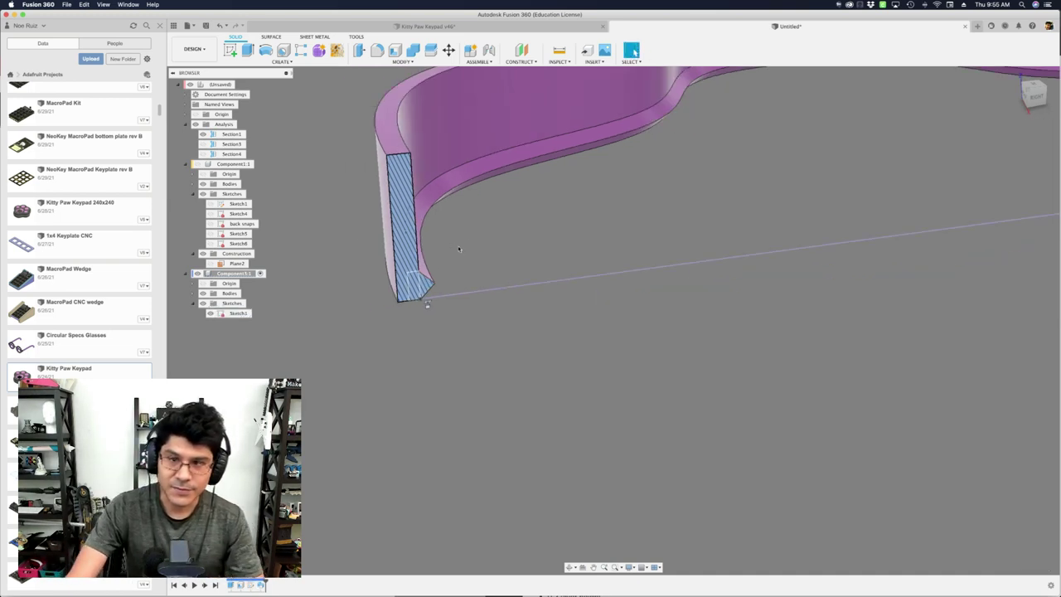
pyautogui.scroll(-5, 427, 304)
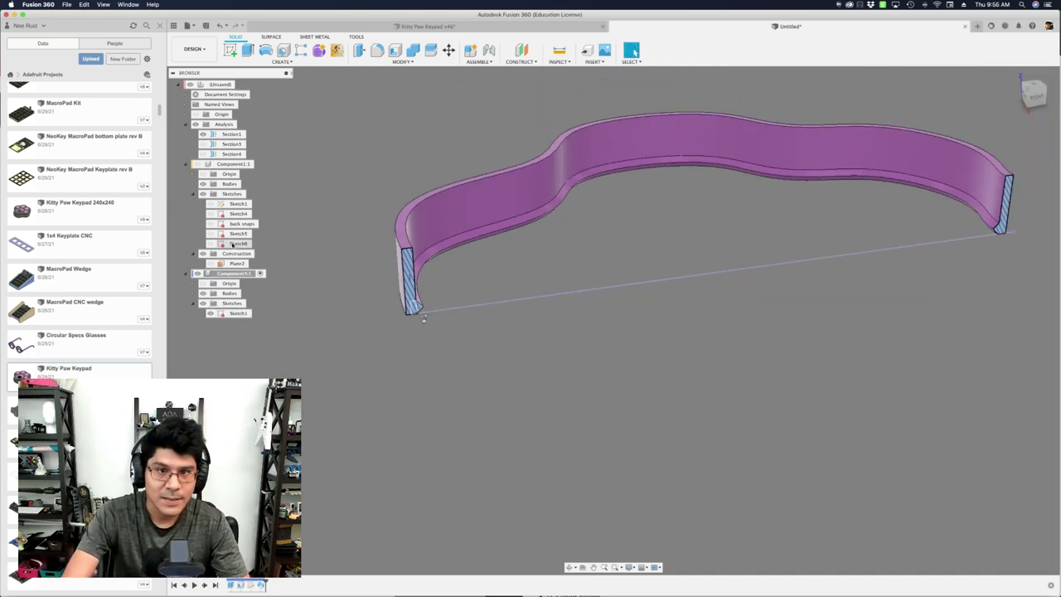
pyautogui.click(208, 314)
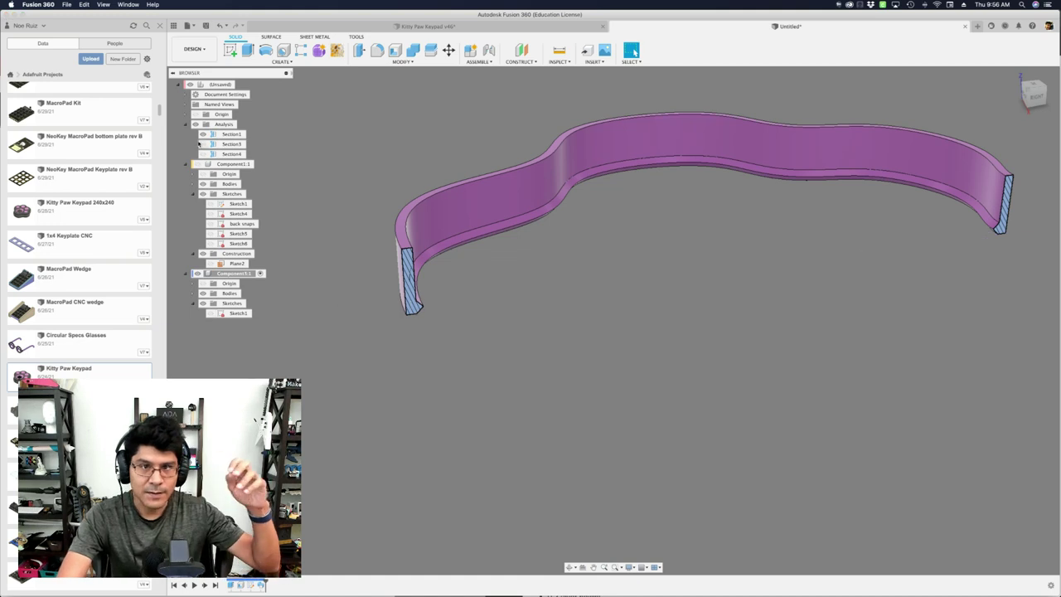
pyautogui.click(205, 137)
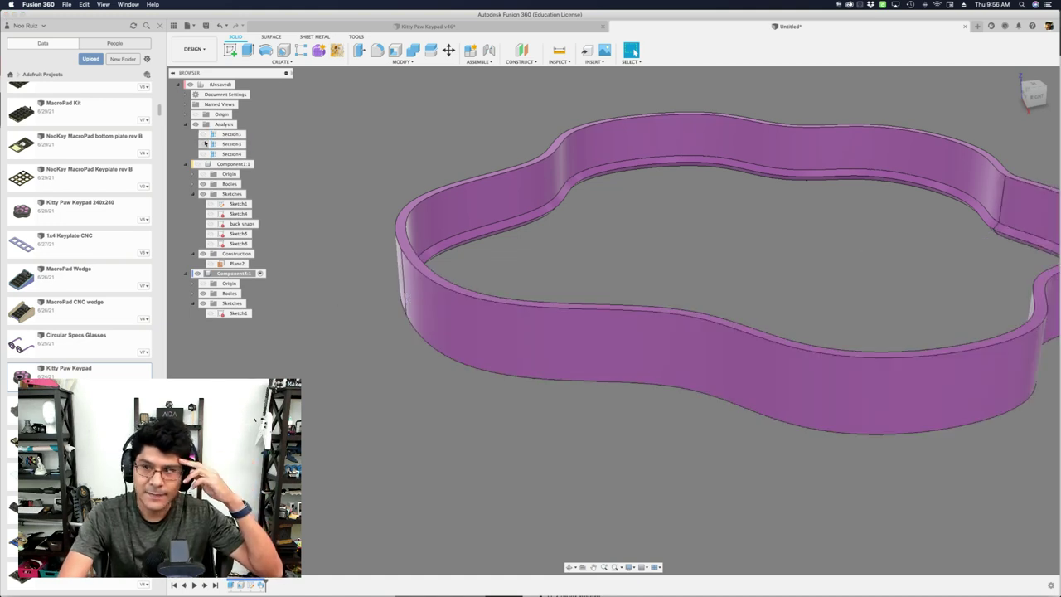
pyautogui.click(204, 145)
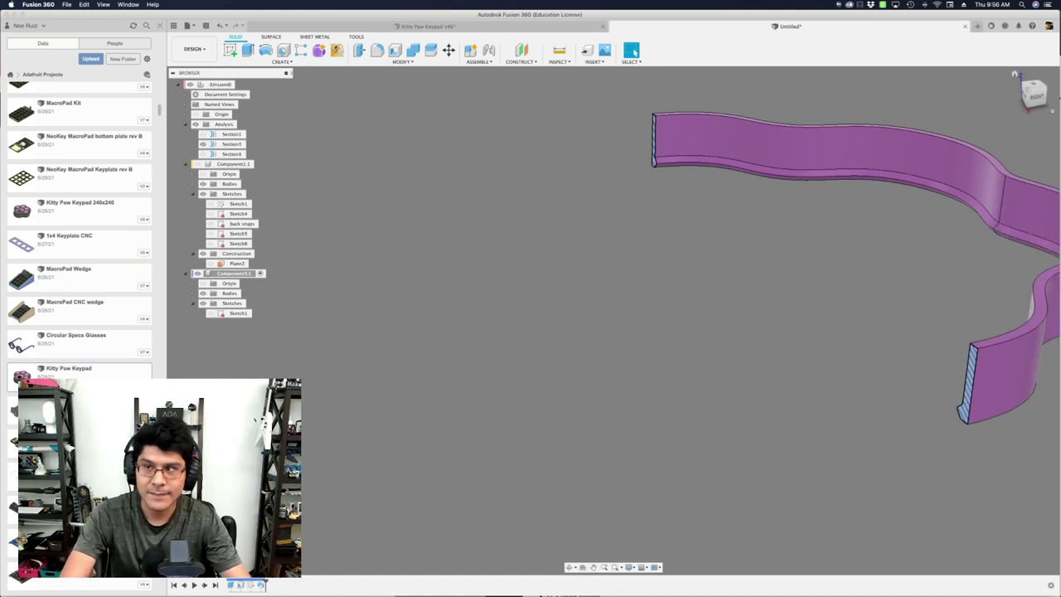
# Examine the joined ridge's cross-section at the wall's cut ends in the front view.
pyautogui.click(1028, 98)
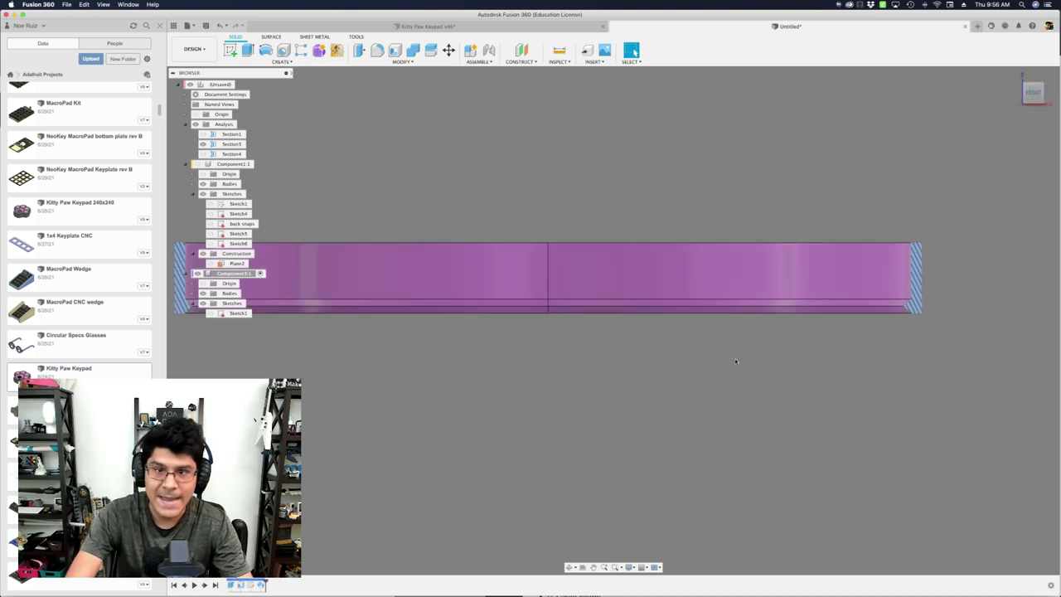
pyautogui.scroll(5, 652, 298)
pyautogui.scroll(4, 530, 315)
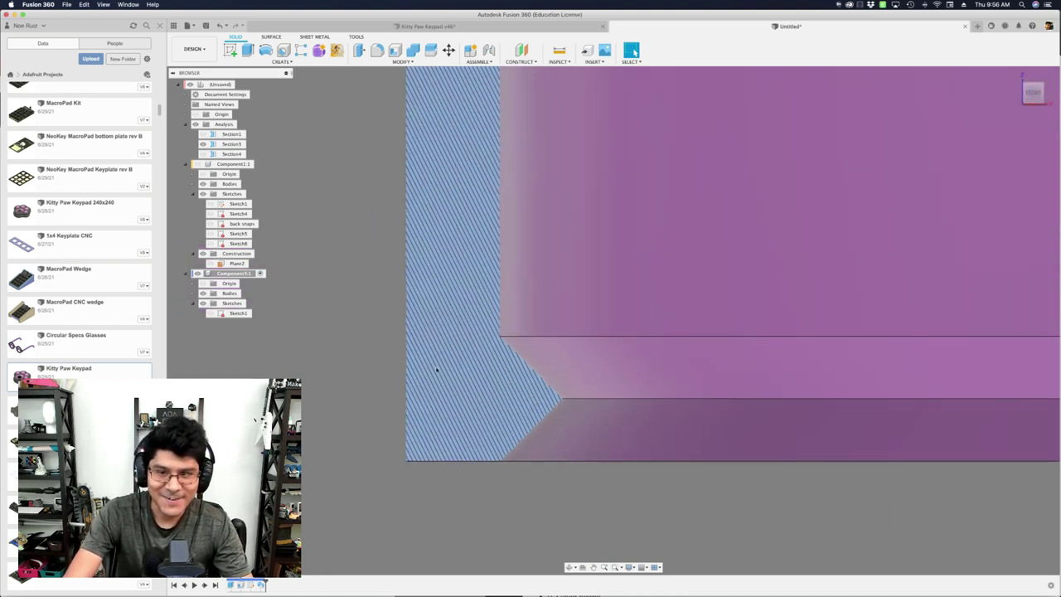
pyautogui.scroll(-4, 459, 367)
pyautogui.scroll(-4, 459, 368)
pyautogui.keyDown('shift'); pyautogui.moveTo(457, 358); pyautogui.dragTo(354, 279, button='middle'); pyautogui.keyUp('shift')
pyautogui.keyDown('shift'); pyautogui.moveTo(278, 272); pyautogui.dragTo(361, 295, button='middle'); pyautogui.keyUp('shift')
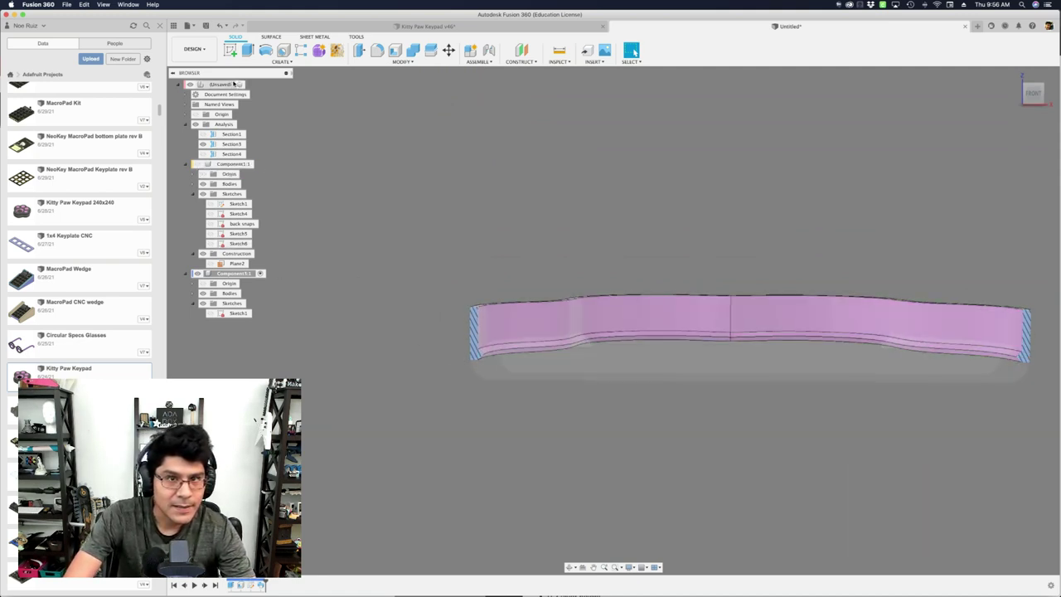
# Activate the top-level assembly and show Component1 so its snap groove can be compared with the wall's ridge.
pyautogui.click(241, 83)
pyautogui.click(197, 163)
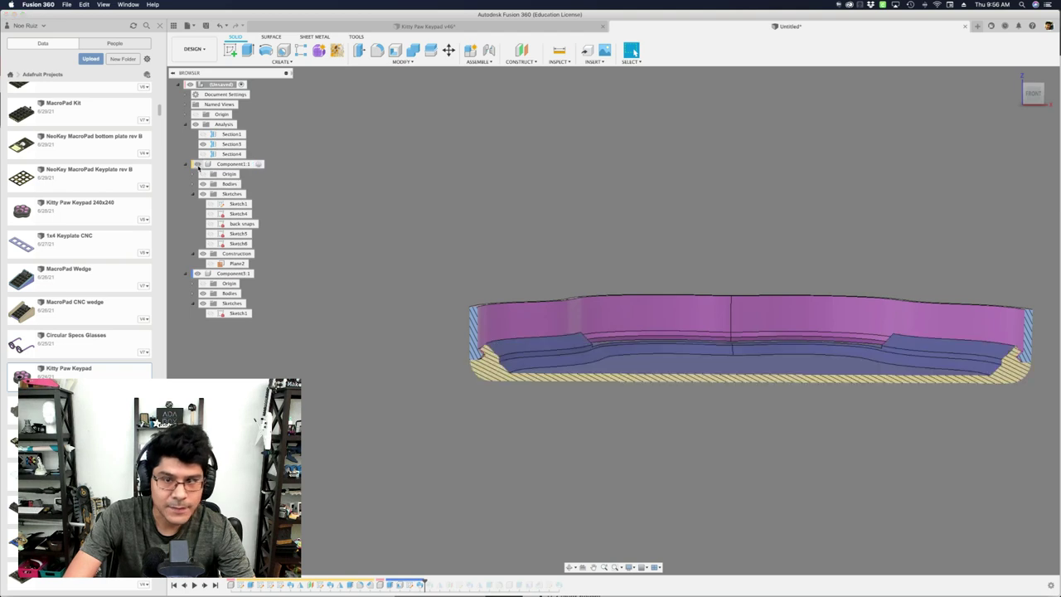
pyautogui.scroll(10, 471, 354)
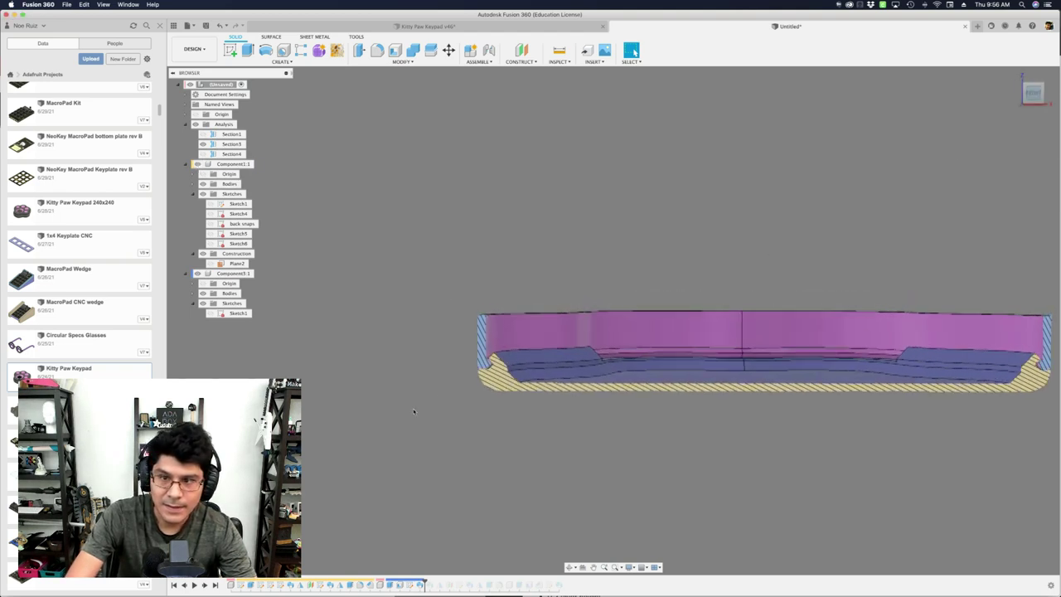
pyautogui.scroll(-15, 472, 354)
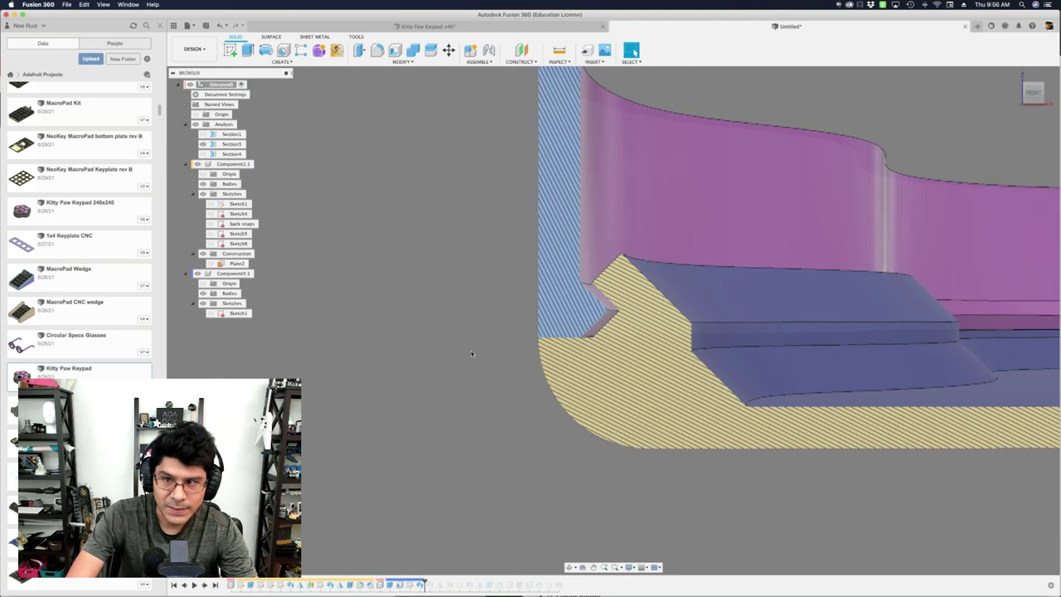
pyautogui.scroll(-3, 471, 354)
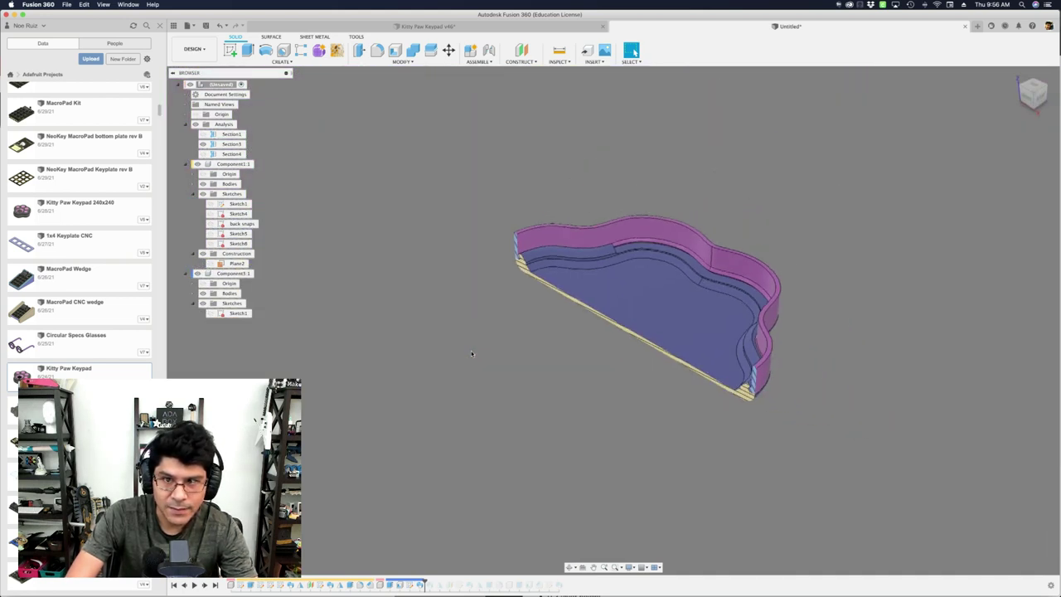
# Measure the minimum distance between the wall's snap ridge and the facing groove surface of Component1.
pyautogui.keyDown('shift'); pyautogui.scroll(5, 471, 354); pyautogui.keyUp('shift')
pyautogui.scroll(15, 471, 354)
pyautogui.keyDown('shift'); pyautogui.moveTo(472, 354); pyautogui.dragTo(677, 288, button='middle'); pyautogui.keyUp('shift')
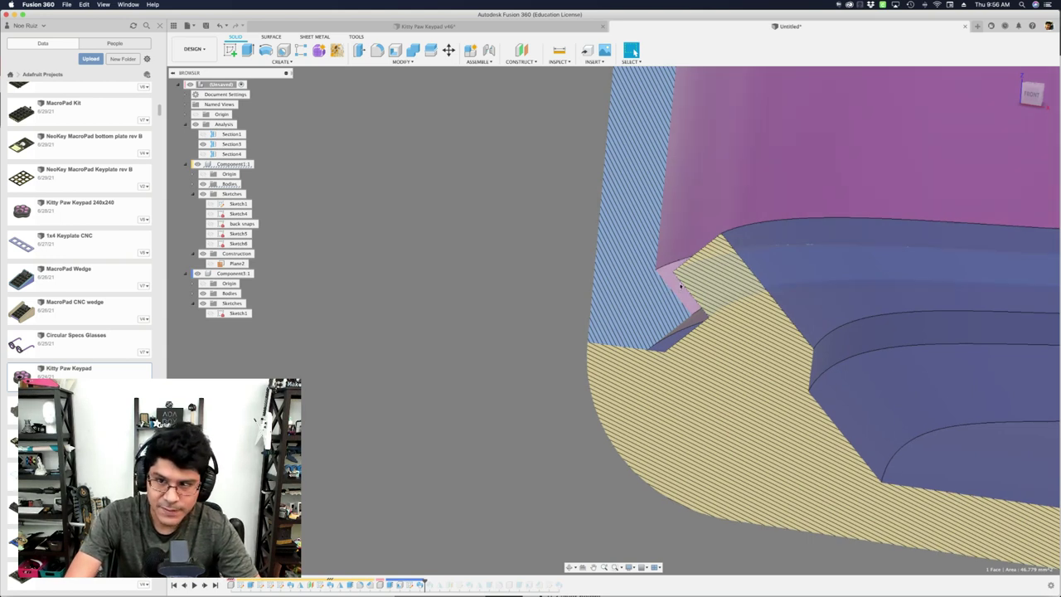
pyautogui.keyDown('shift'); pyautogui.click(680, 286); pyautogui.keyUp('shift')
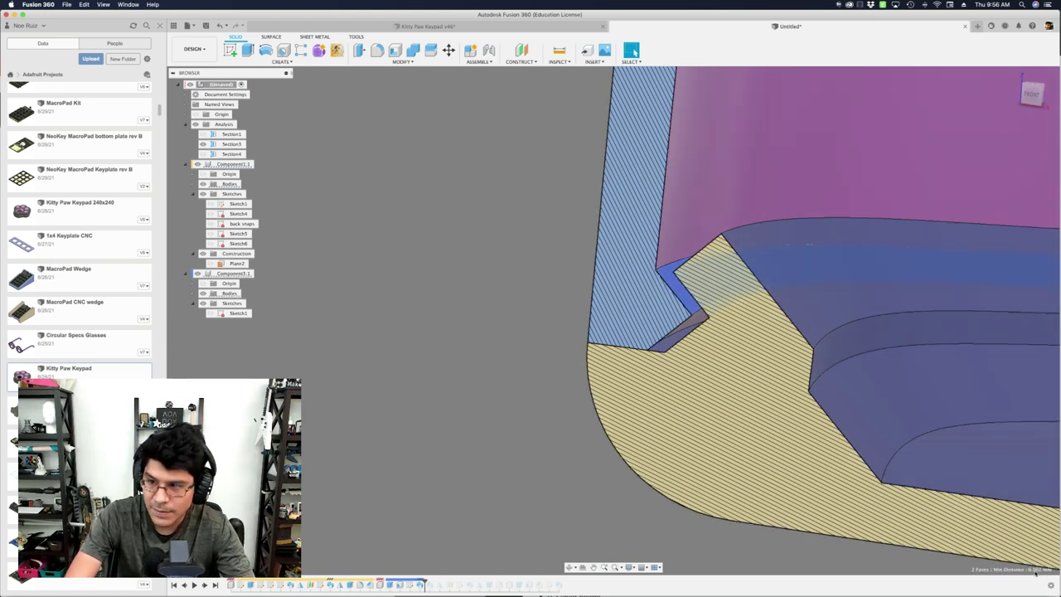
# Show Component1's snap-groove sketch together with its dimensions.
pyautogui.keyDown('shift'); pyautogui.moveTo(1035, 572); pyautogui.dragTo(434, 367, button='middle'); pyautogui.keyUp('shift')
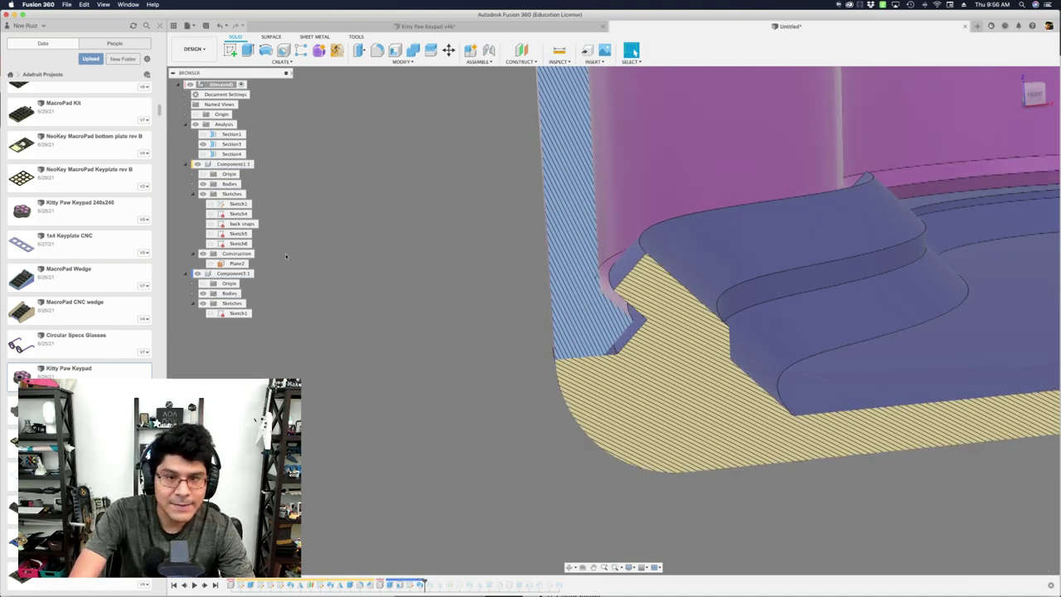
pyautogui.click(212, 243)
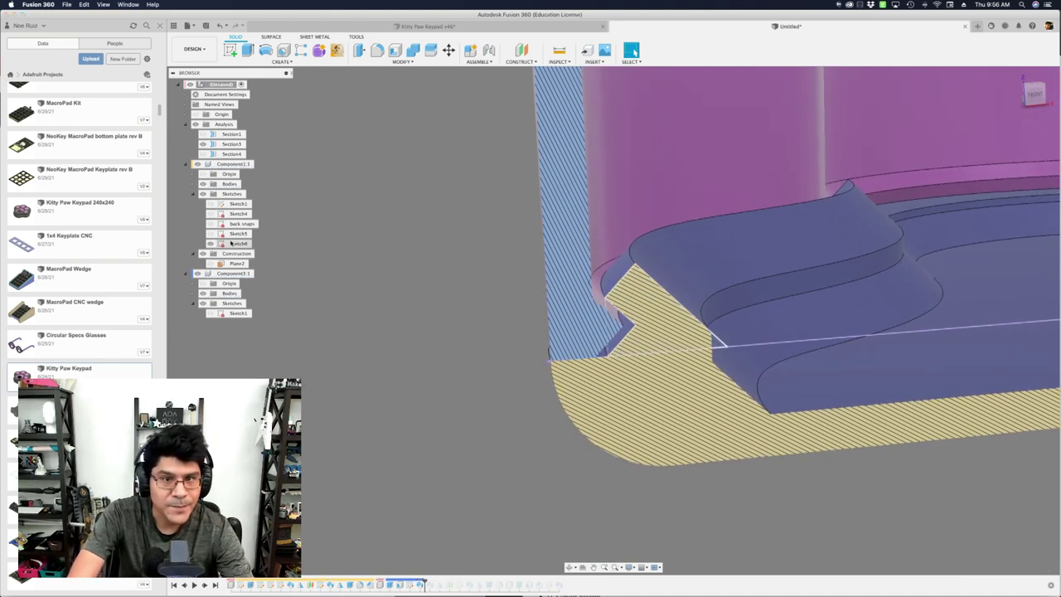
pyautogui.rightClick(231, 245)
pyautogui.click(265, 340)
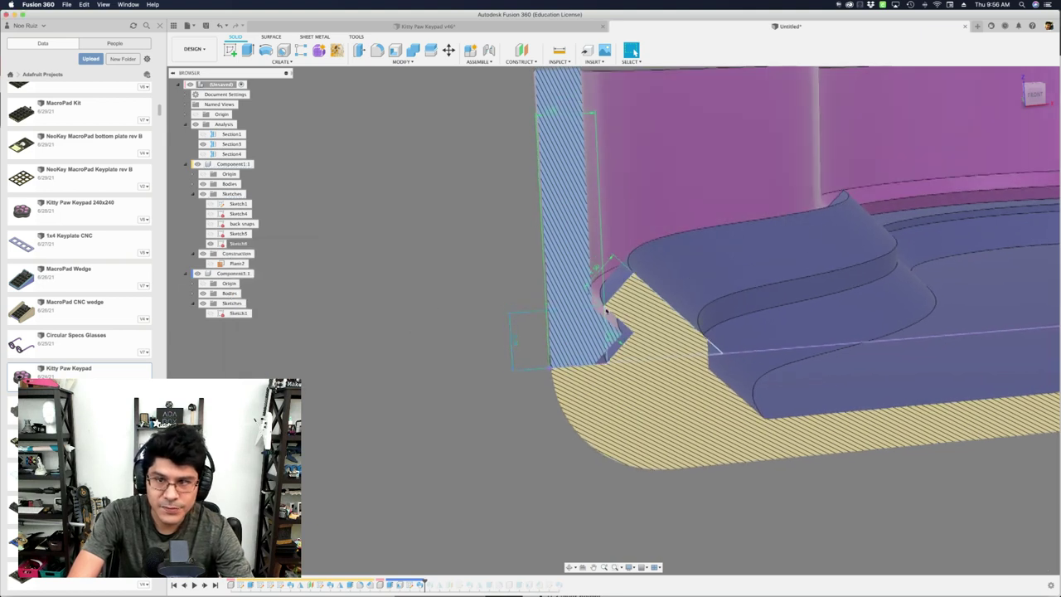
pyautogui.press('d')
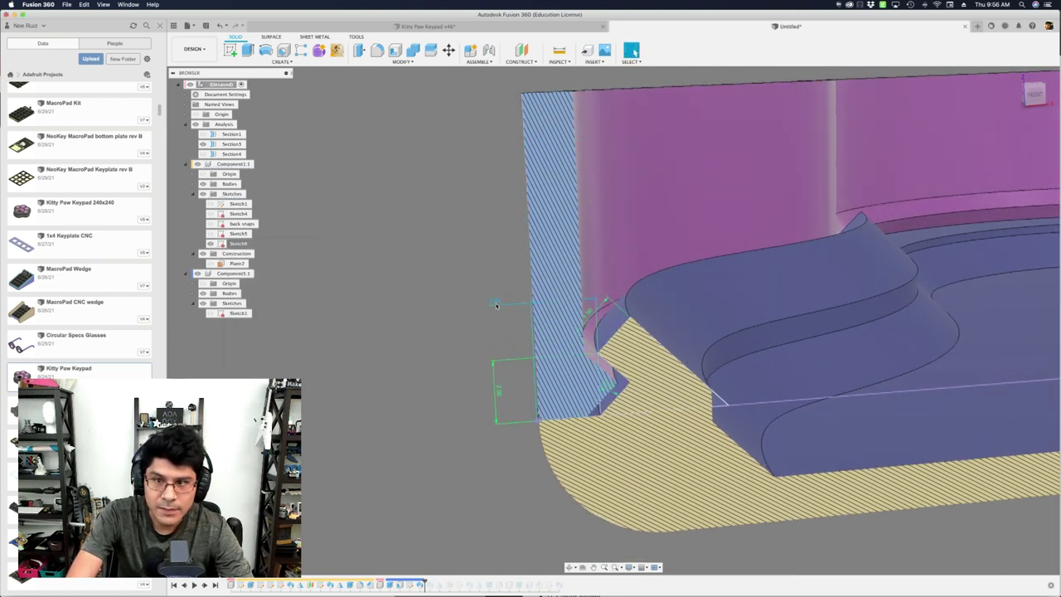
# Set the groove sketch's horizontal offset from the outer wall face to 1.8 mm.
pyautogui.scroll(3, 497, 306)
pyautogui.doubleClick(497, 305)
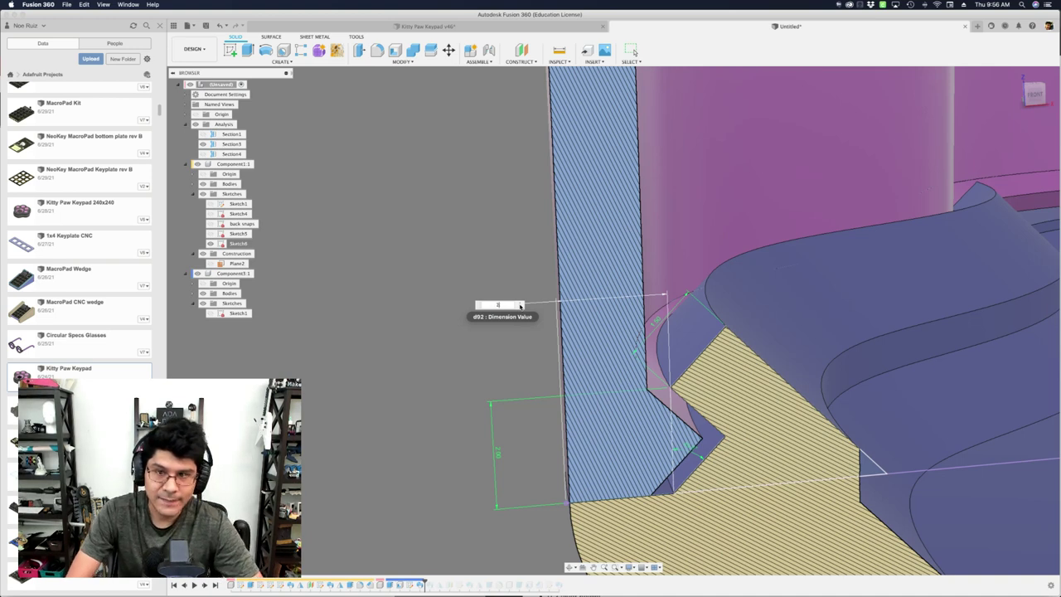
pyautogui.press('Return')
pyautogui.press('Escape')
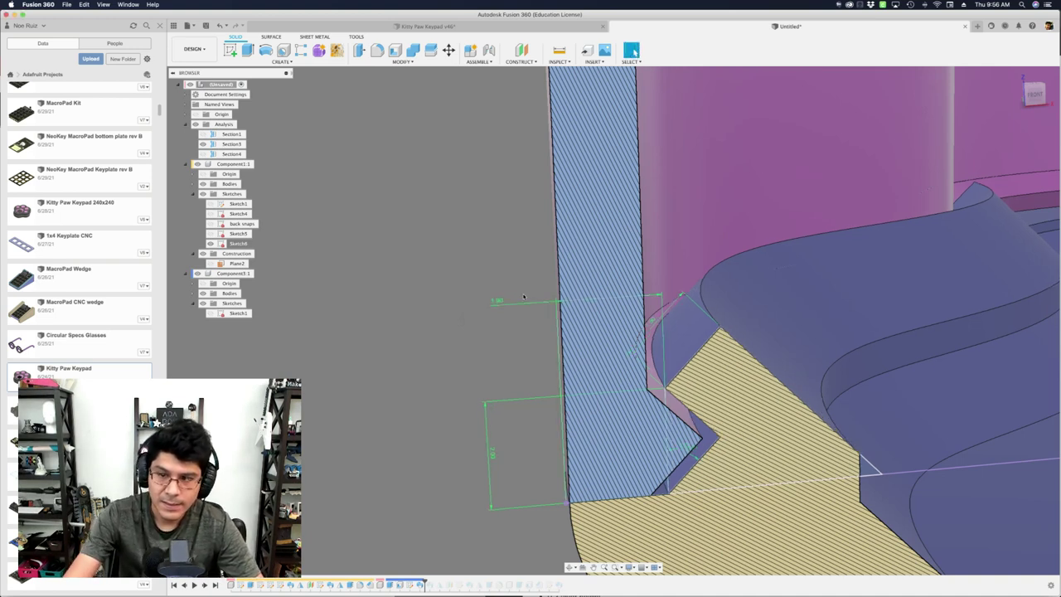
# Measure the tightened gap between the snap ridge and the groove face.
pyautogui.scroll(-2, 687, 387)
pyautogui.keyDown('shift'); pyautogui.moveTo(676, 403); pyautogui.dragTo(676, 386, button='middle'); pyautogui.keyUp('shift')
pyautogui.keyDown('shift'); pyautogui.click(675, 383); pyautogui.keyUp('shift')
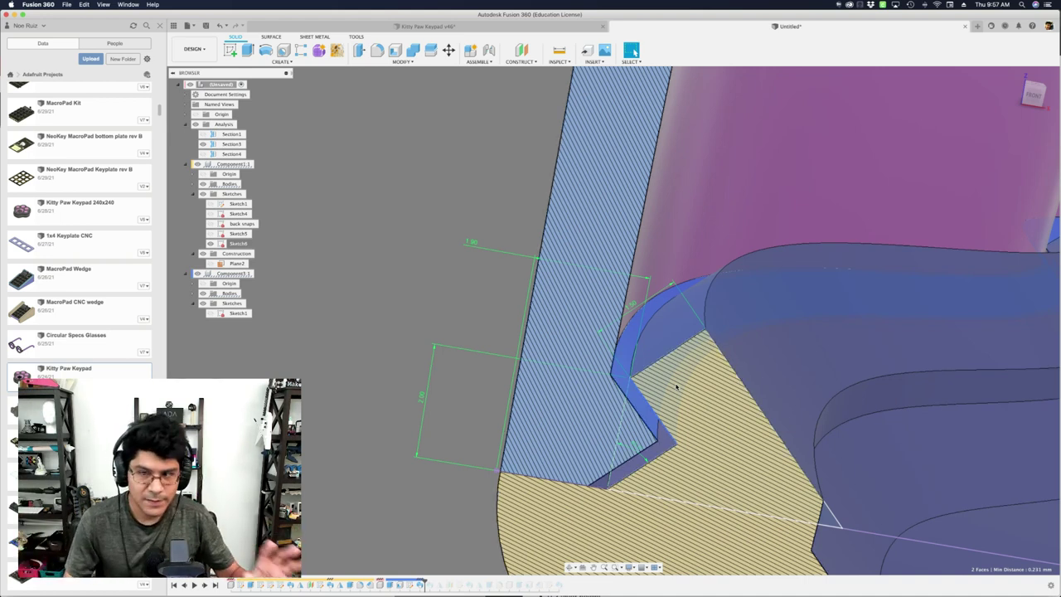
# Measure the minimum distance between the snap ridge and the groove face at the opposite end of the section.
pyautogui.moveTo(554, 392)
pyautogui.keyDown('shift'); pyautogui.mouseDown(button='middle')
pyautogui.moveTo(439, 273)
pyautogui.moveTo(458, 280)
pyautogui.mouseUp(button='middle'); pyautogui.keyUp('shift')
pyautogui.scroll(-5, 439, 273)
pyautogui.scroll(-6, 457, 280)
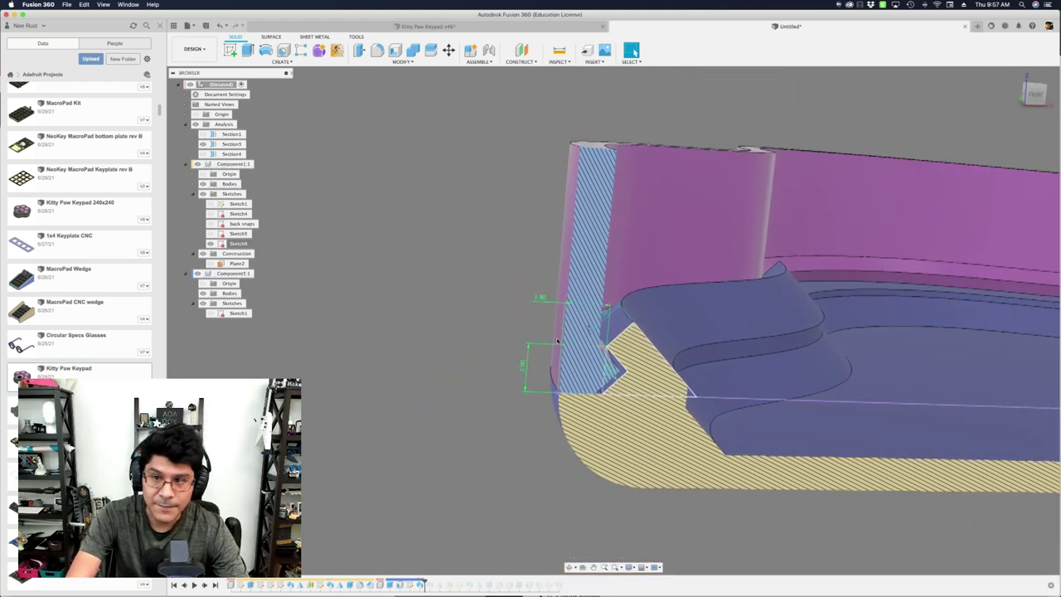
pyautogui.scroll(-6, 529, 334)
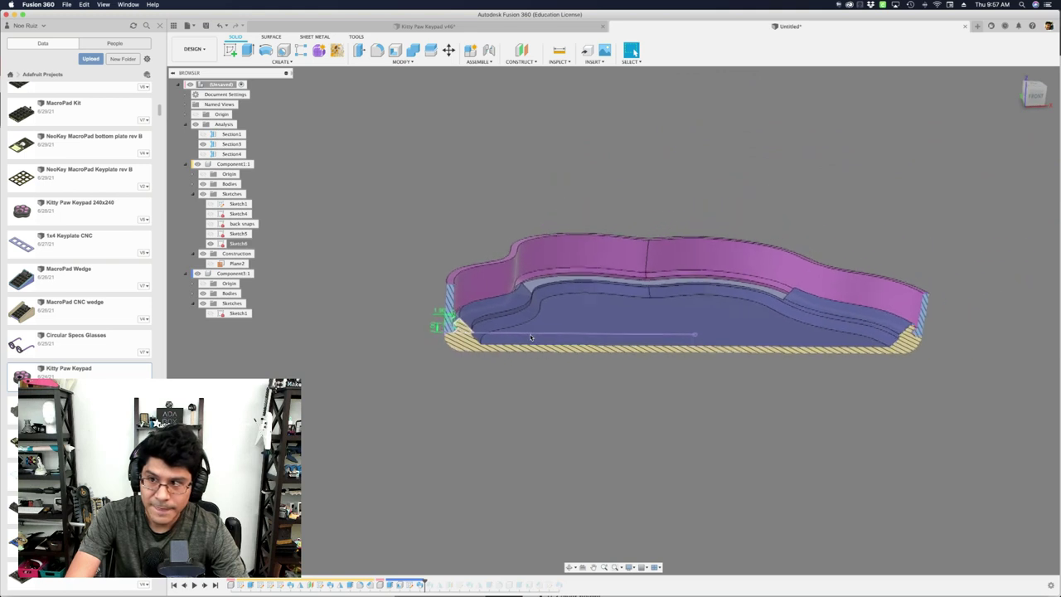
pyautogui.scroll(8, 755, 368)
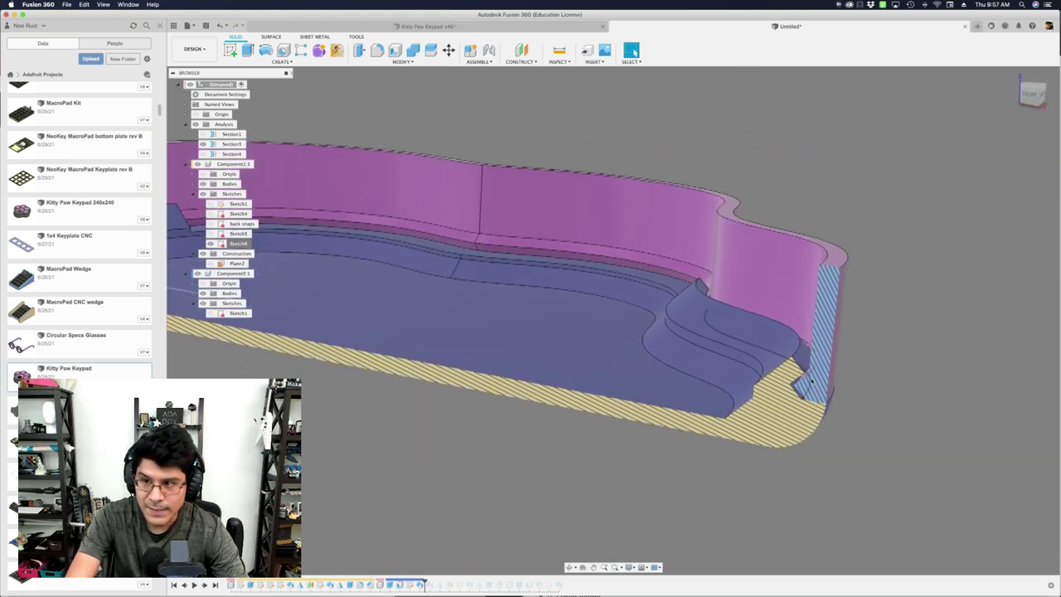
pyautogui.scroll(6, 788, 367)
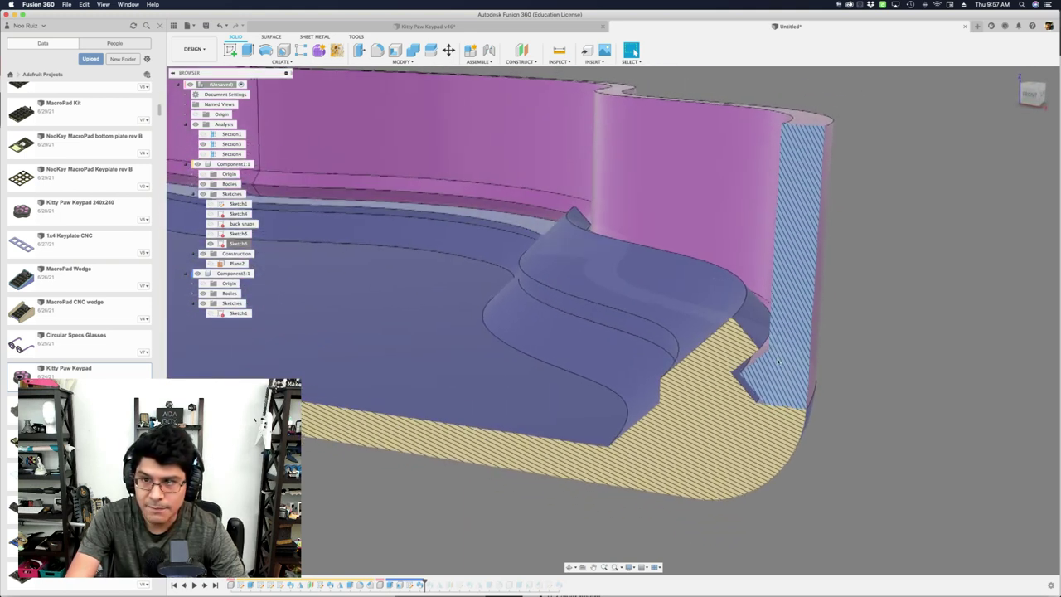
pyautogui.click(748, 340)
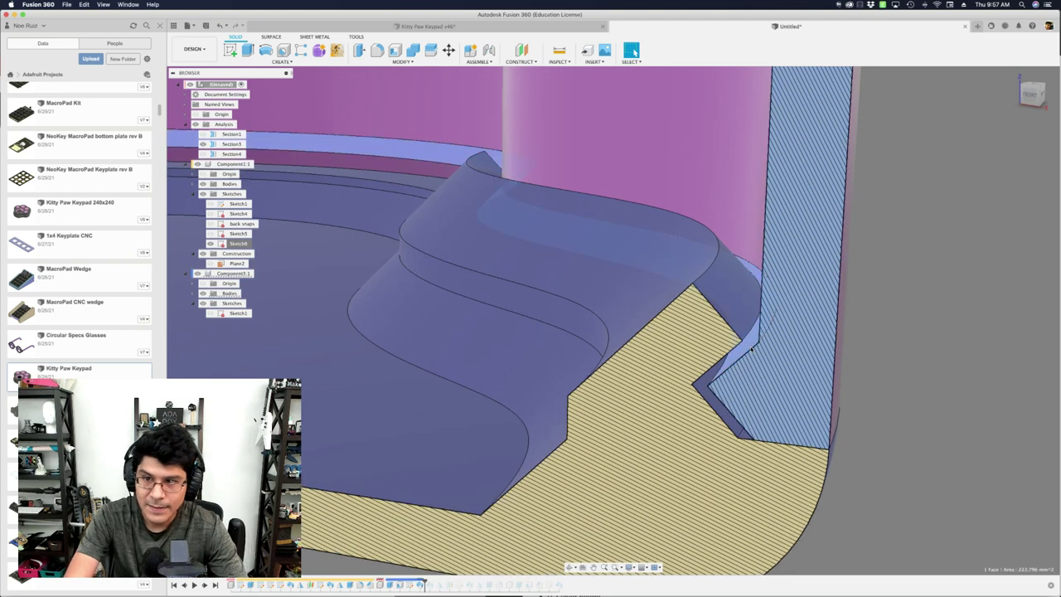
pyautogui.keyDown('shift'); pyautogui.moveTo(746, 363); pyautogui.dragTo(732, 345, button='middle'); pyautogui.keyUp('shift')
pyautogui.scroll(3, 729, 346)
pyautogui.scroll(-8, 728, 343)
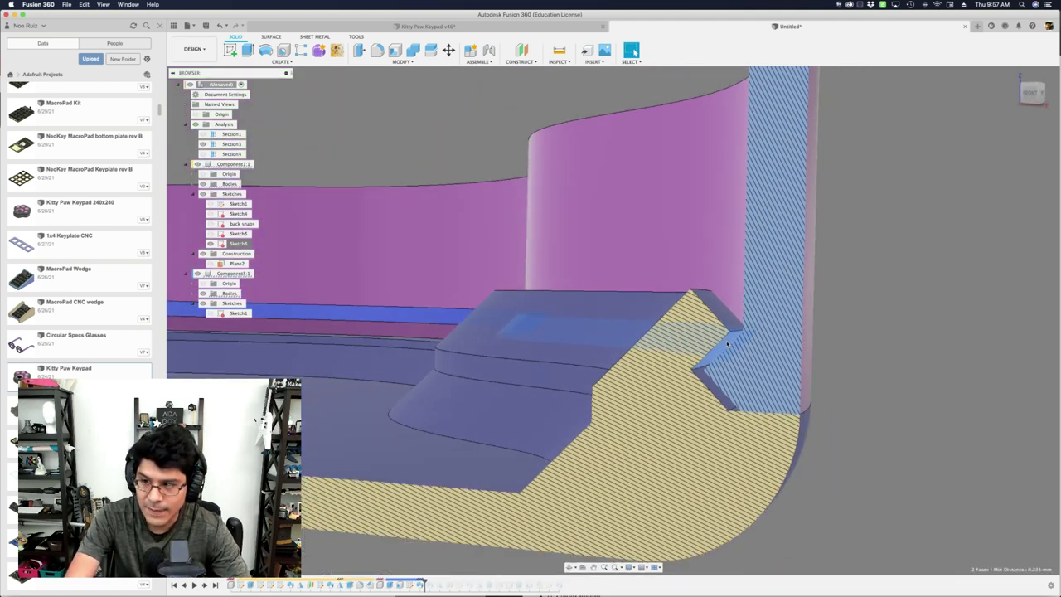
pyautogui.keyDown('shift'); pyautogui.moveTo(825, 349); pyautogui.dragTo(879, 356, button='middle'); pyautogui.keyUp('shift')
pyautogui.scroll(-10, 338, 308)
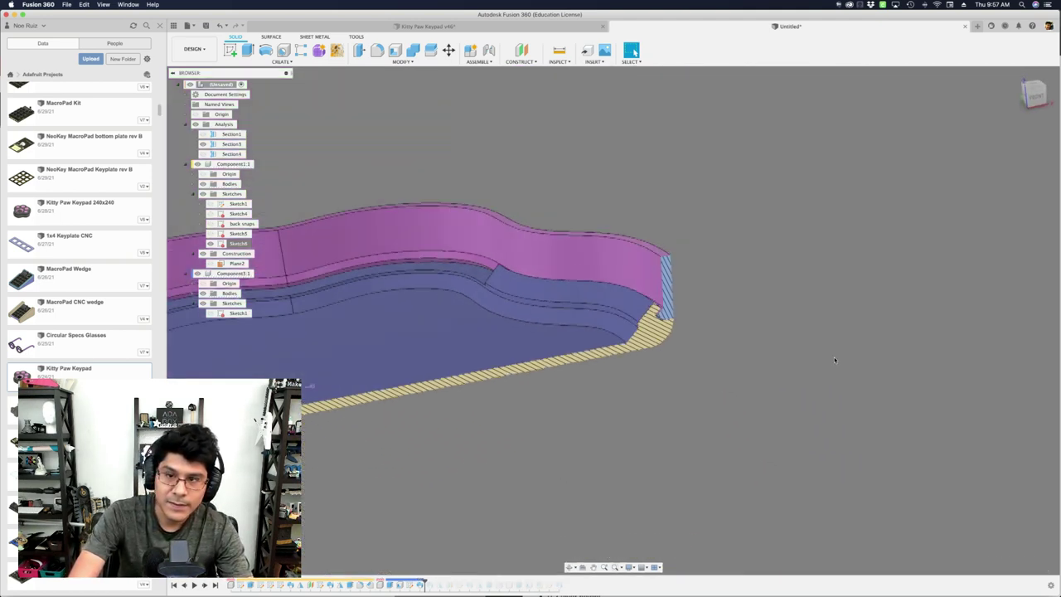
# Switch the section view to Section1 and measure the gap between the snap ridge and the groove face there.
pyautogui.click(204, 135)
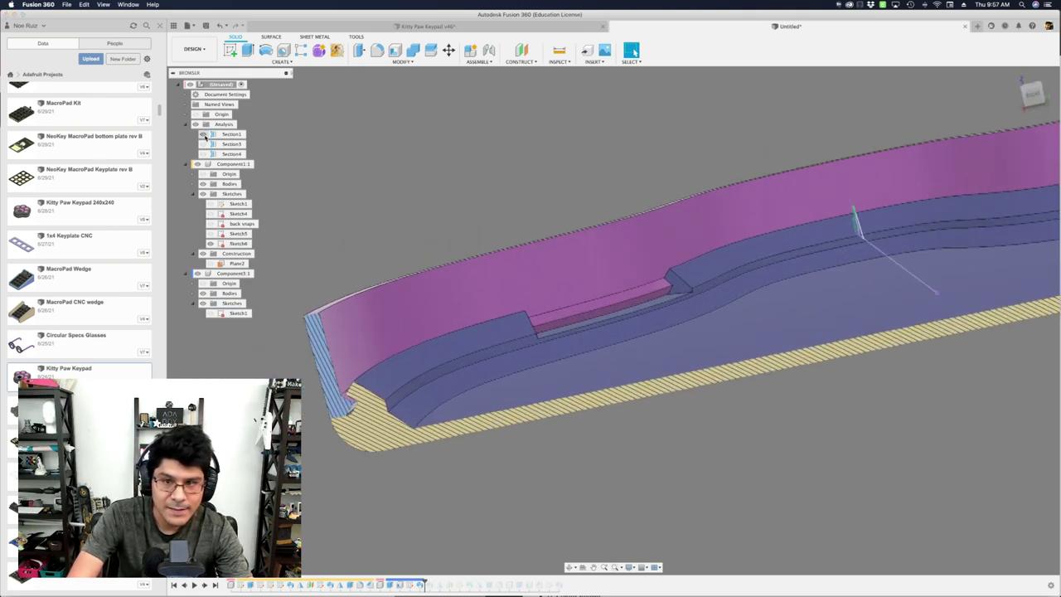
pyautogui.keyDown('shift'); pyautogui.moveTo(303, 336); pyautogui.dragTo(485, 436, button='middle'); pyautogui.keyUp('shift')
pyautogui.scroll(4, 523, 401)
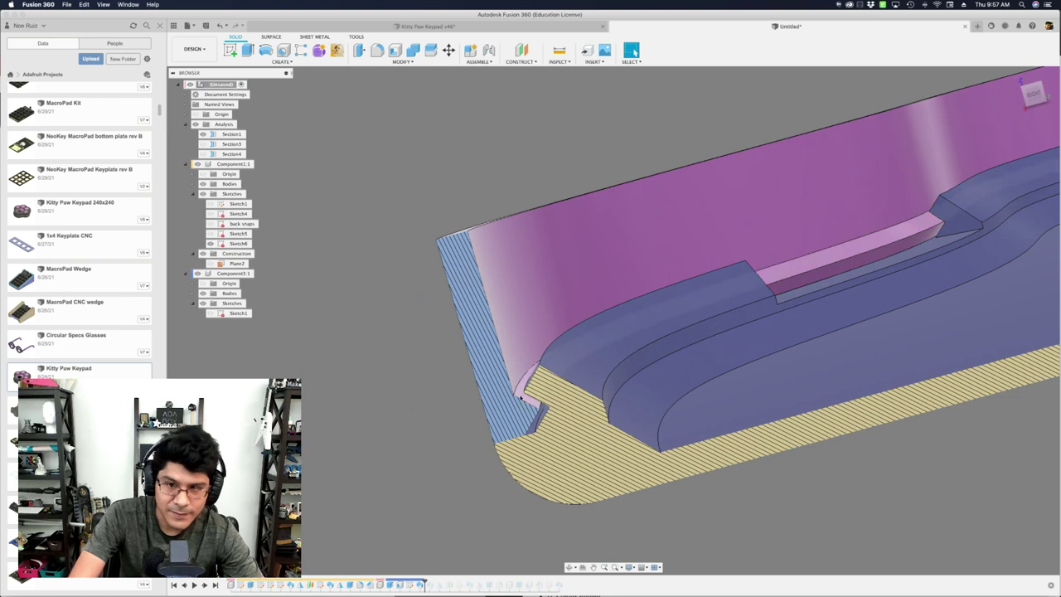
pyautogui.click(521, 397)
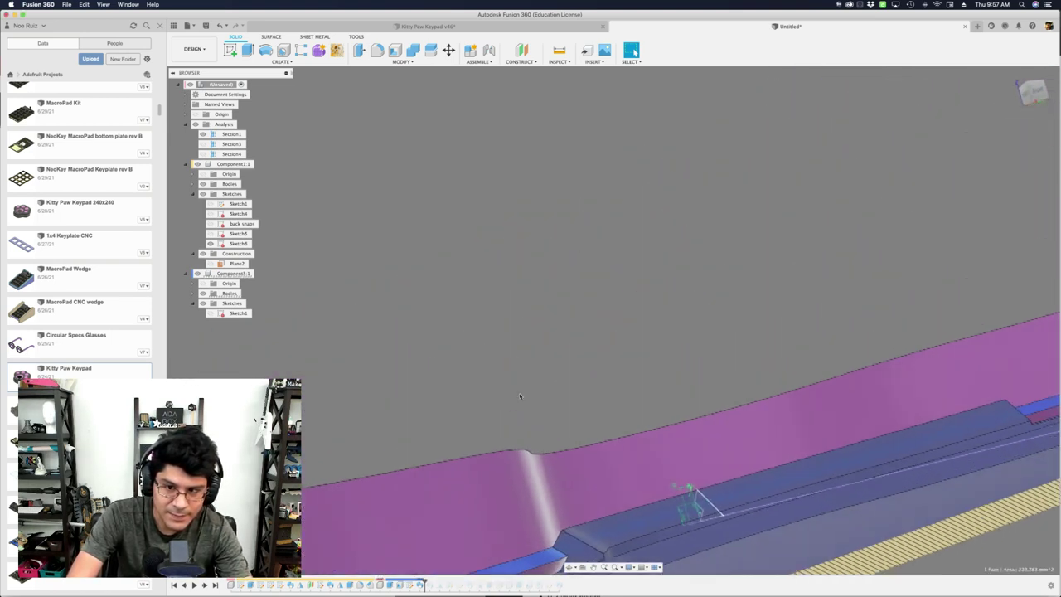
pyautogui.scroll(5, 521, 396)
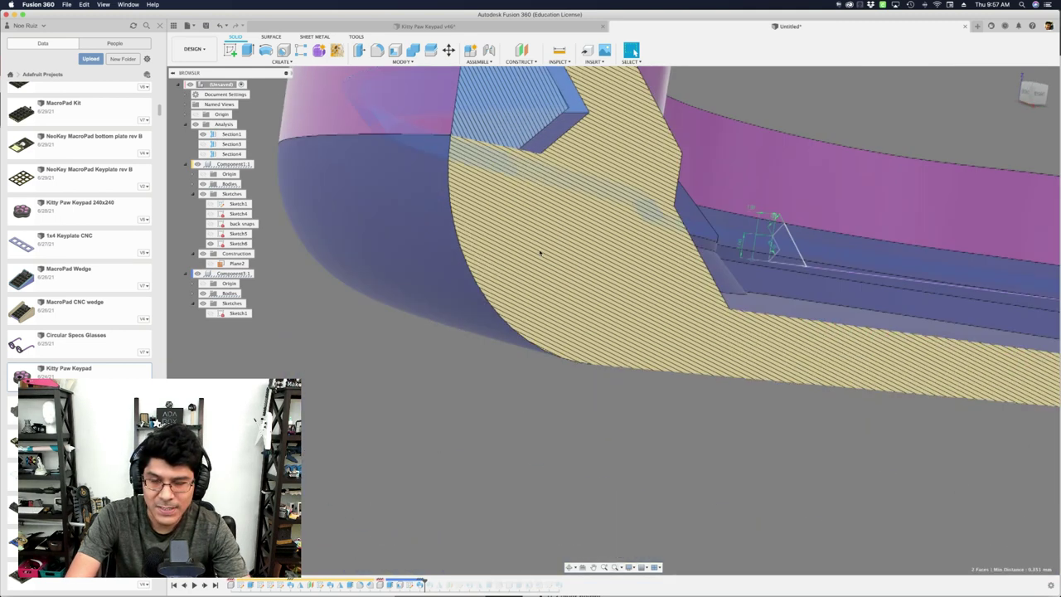
pyautogui.scroll(-5, 538, 251)
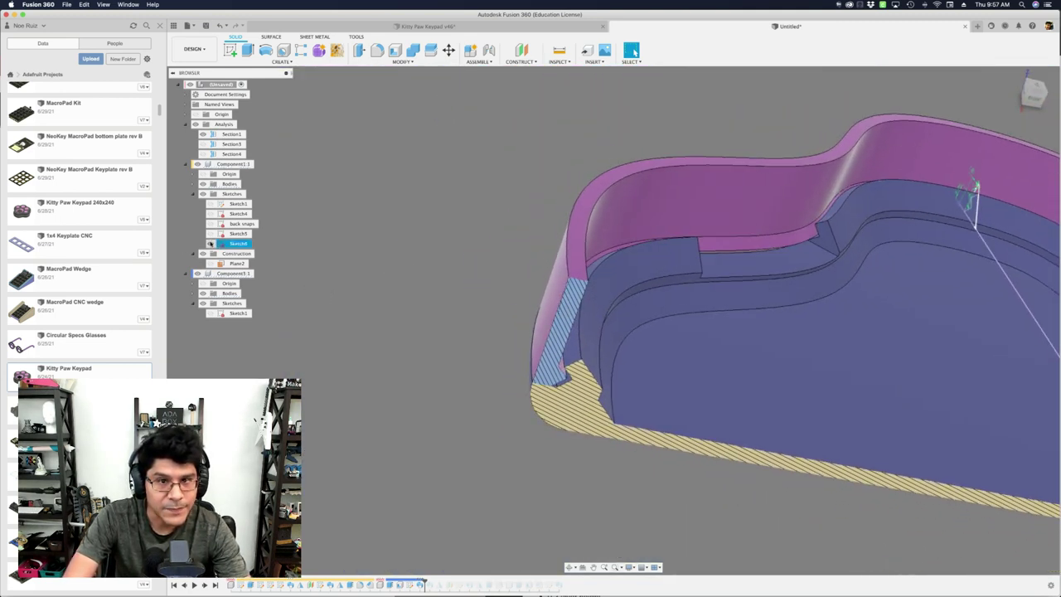
# Hide Sketch6, show Sketch5 with its dimensions, and set its horizontal offset from the outer wall face to 1.8 mm.
pyautogui.click(212, 225)
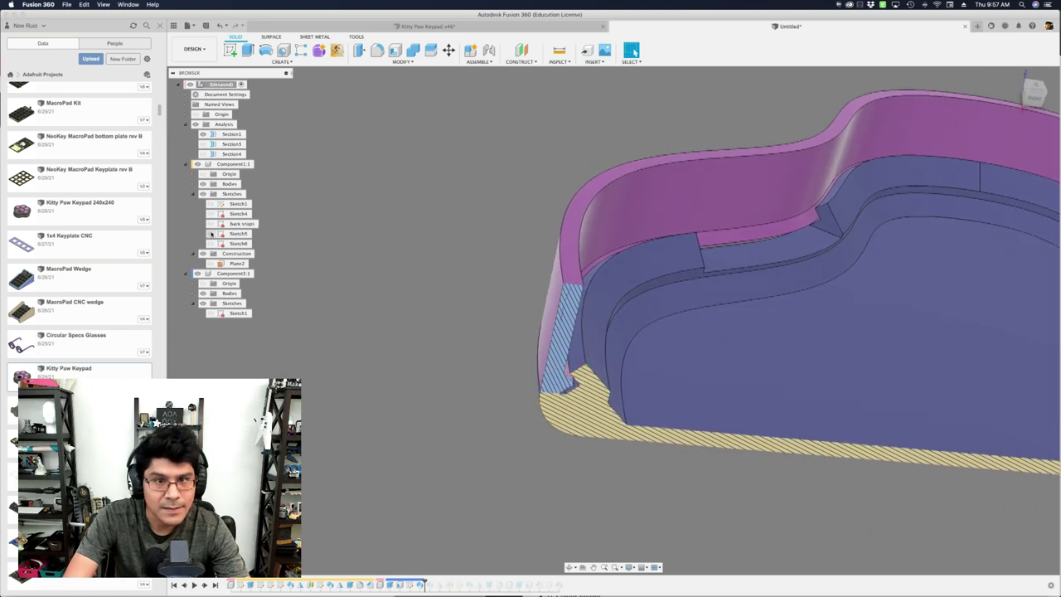
pyautogui.click(210, 235)
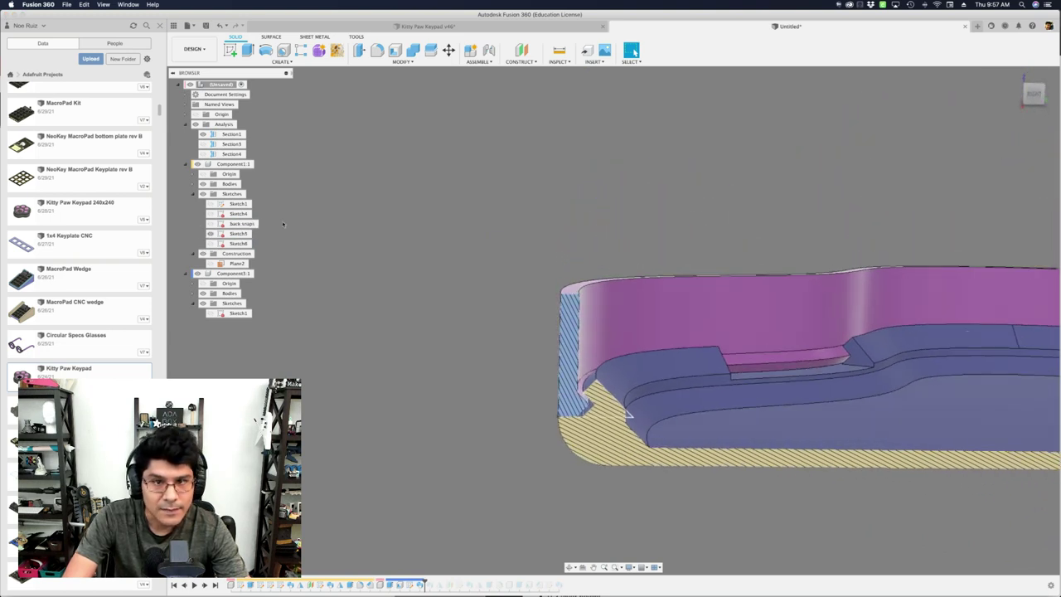
pyautogui.rightClick(237, 234)
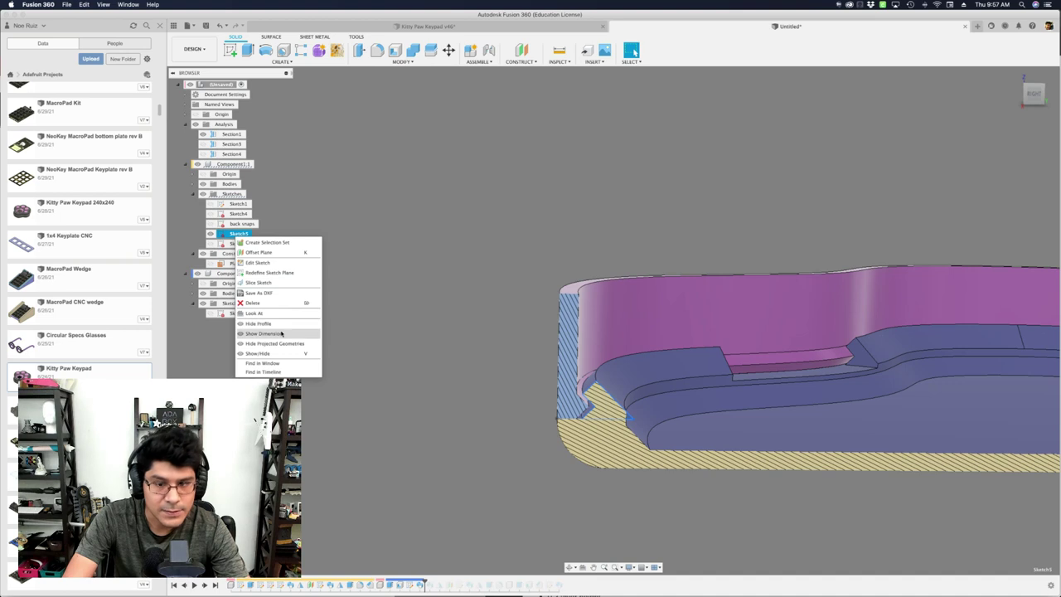
pyautogui.scroll(5, 521, 353)
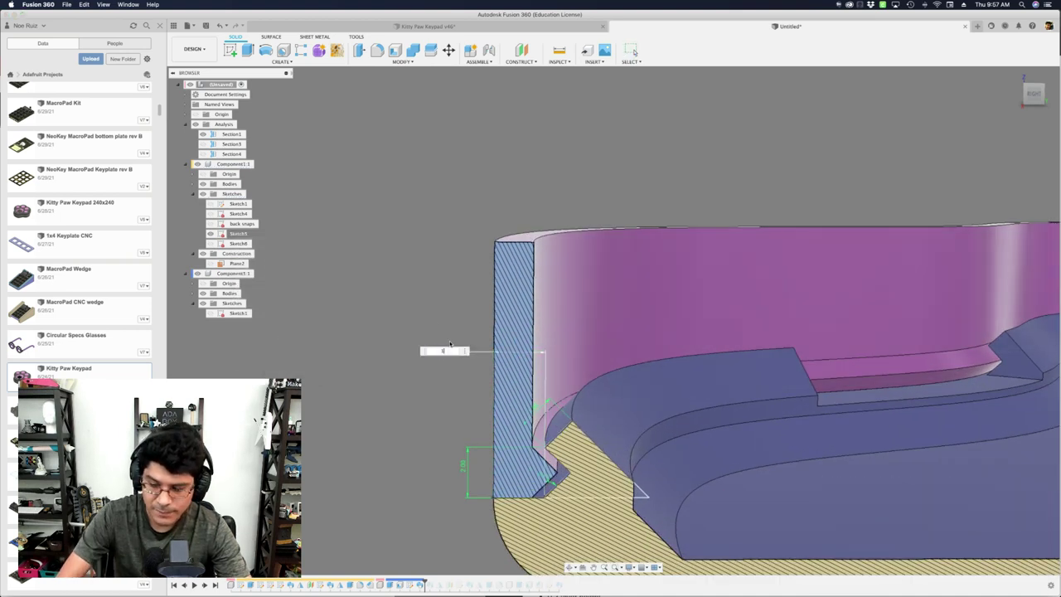
# Measure the minimum distance between the snap ridge and the groove face in Section1 after the offset change.
pyautogui.keyDown('shift'); pyautogui.moveTo(475, 430); pyautogui.dragTo(542, 421, button='middle'); pyautogui.keyUp('shift')
pyautogui.scroll(5, 553, 434)
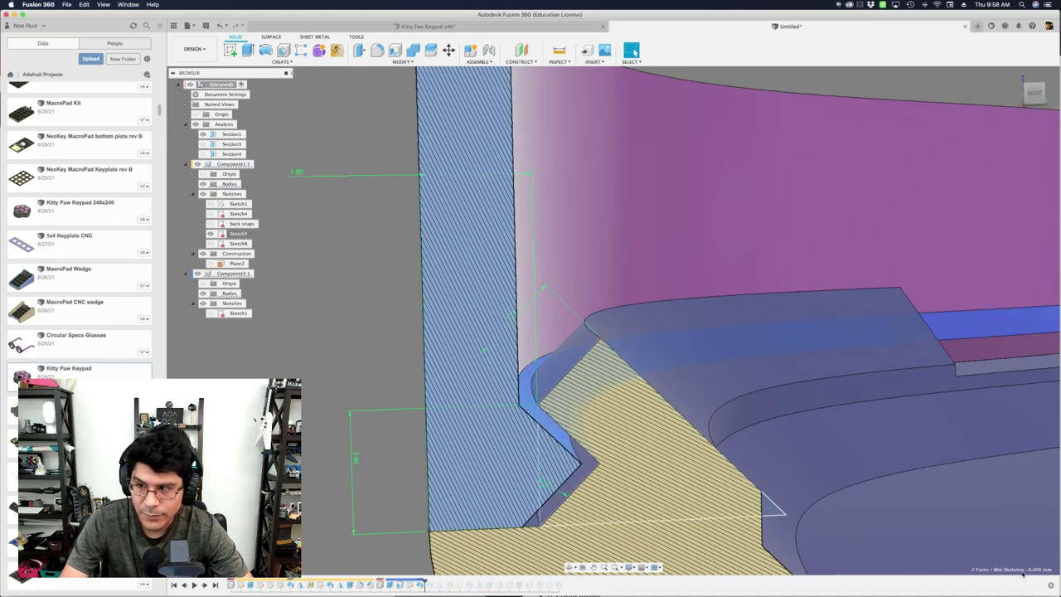
pyautogui.scroll(-5, 1022, 573)
pyautogui.click(528, 395)
pyautogui.scroll(-10, 564, 322)
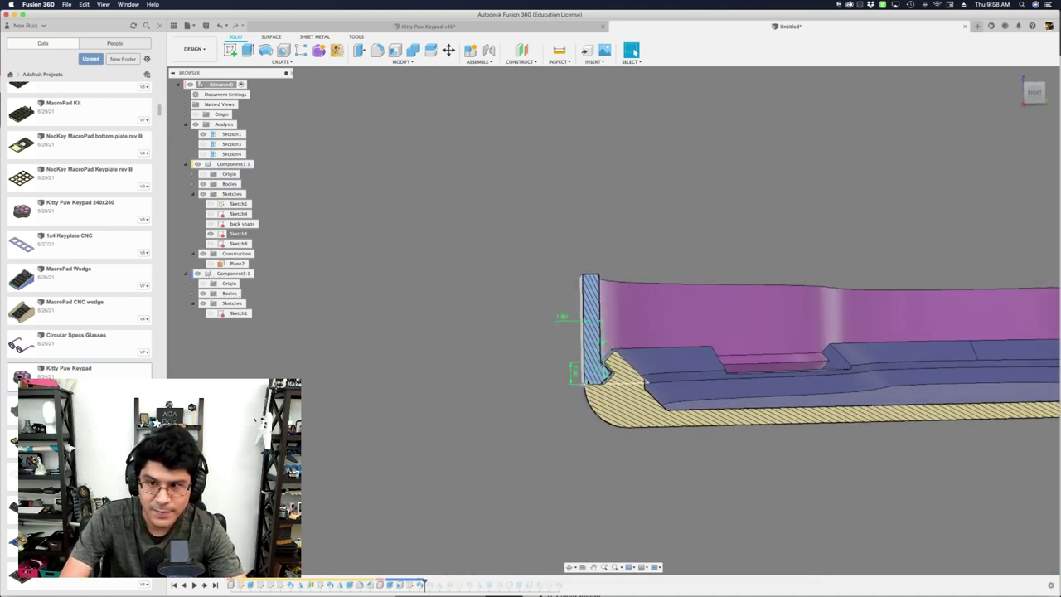
# Hide Sketch5 and turn off the section analysis so the whole case is shown uncut.
pyautogui.keyDown('shift'); pyautogui.moveTo(563, 321); pyautogui.dragTo(553, 356, button='middle'); pyautogui.keyUp('shift')
pyautogui.scroll(-6, 418, 321)
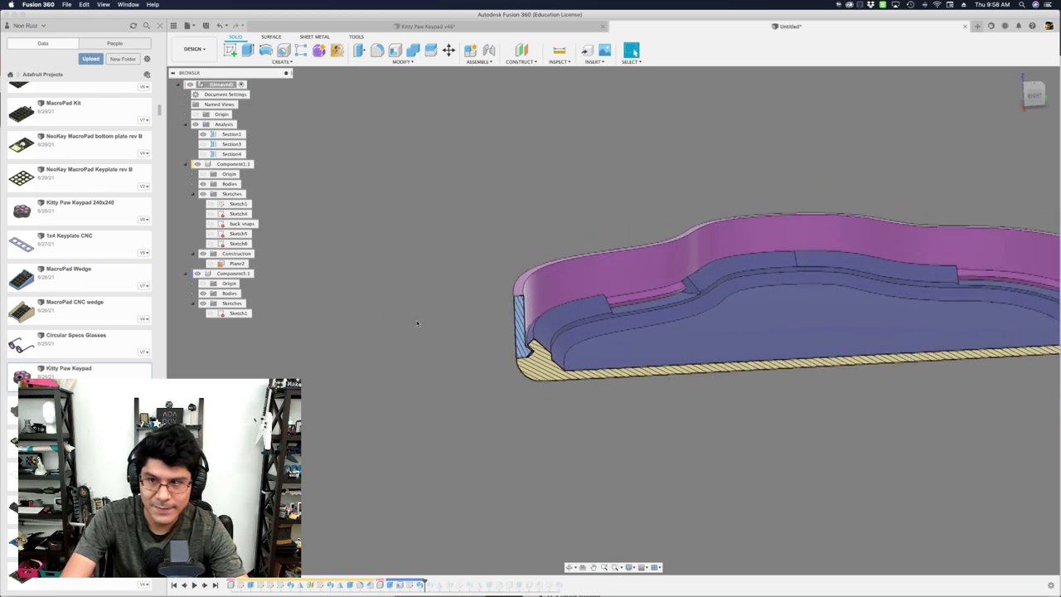
pyautogui.keyDown('shift'); pyautogui.moveTo(418, 320); pyautogui.dragTo(325, 232, button='middle'); pyautogui.keyUp('shift')
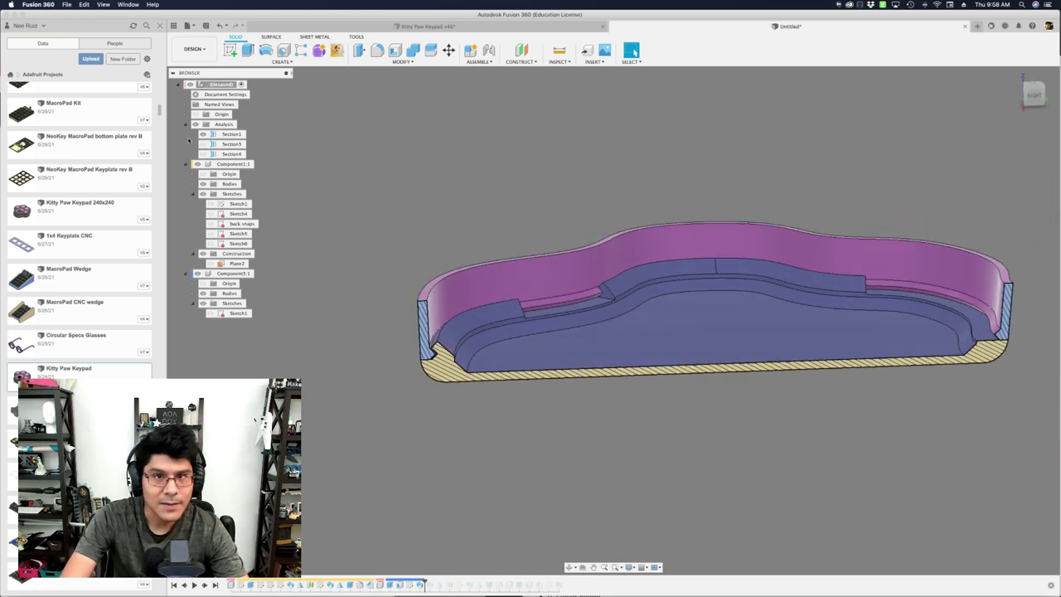
pyautogui.click(196, 126)
# Examine how the case wall and its snap ridges sit on the bottom cover around the whole paw outline.
pyautogui.keyDown('shift'); pyautogui.moveTo(746, 194); pyautogui.dragTo(929, 327, button='middle'); pyautogui.keyUp('shift')
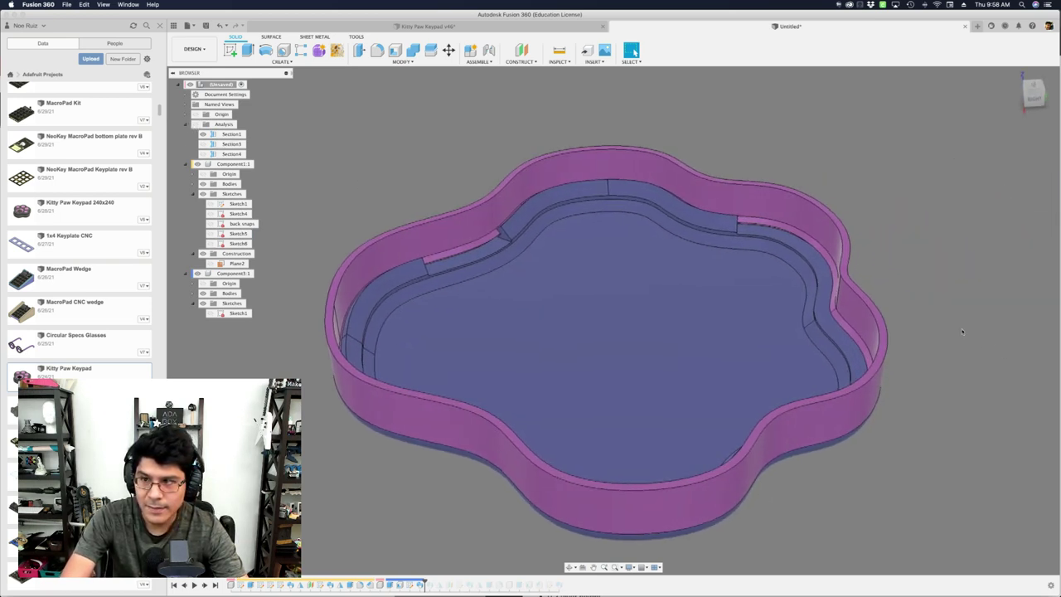
pyautogui.scroll(5, 812, 312)
pyautogui.keyDown('shift'); pyautogui.moveTo(794, 312); pyautogui.dragTo(821, 283, button='middle'); pyautogui.keyUp('shift')
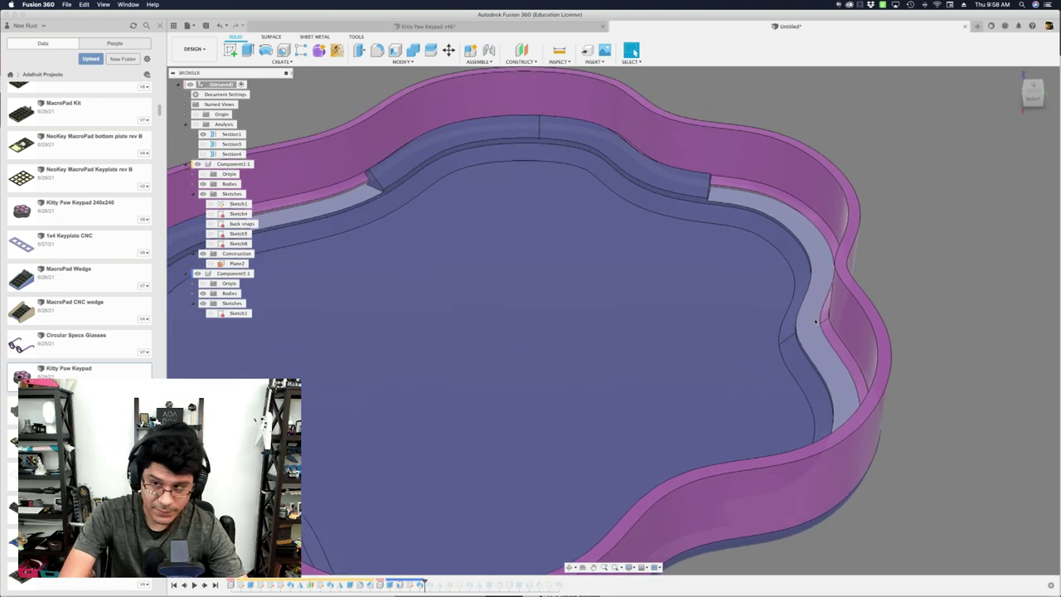
pyautogui.scroll(-4, 815, 322)
pyautogui.keyDown('shift'); pyautogui.moveTo(816, 322); pyautogui.dragTo(330, 330, button='middle'); pyautogui.keyUp('shift')
pyautogui.keyDown('shift'); pyautogui.moveTo(306, 398); pyautogui.dragTo(550, 421, button='middle'); pyautogui.keyUp('shift')
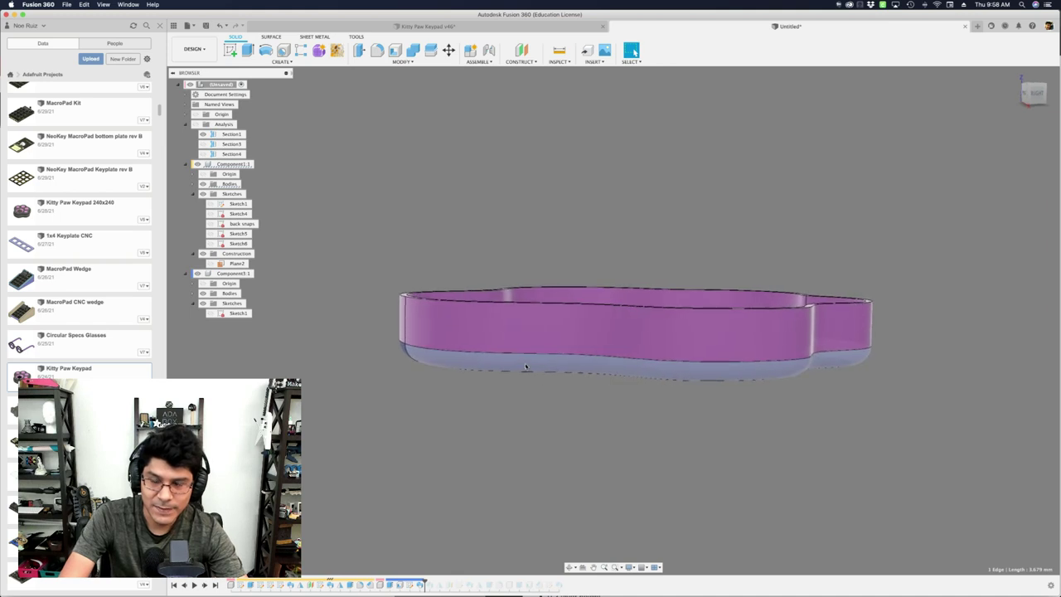
pyautogui.keyDown('shift'); pyautogui.moveTo(526, 367); pyautogui.dragTo(540, 370, button='middle'); pyautogui.keyUp('shift')
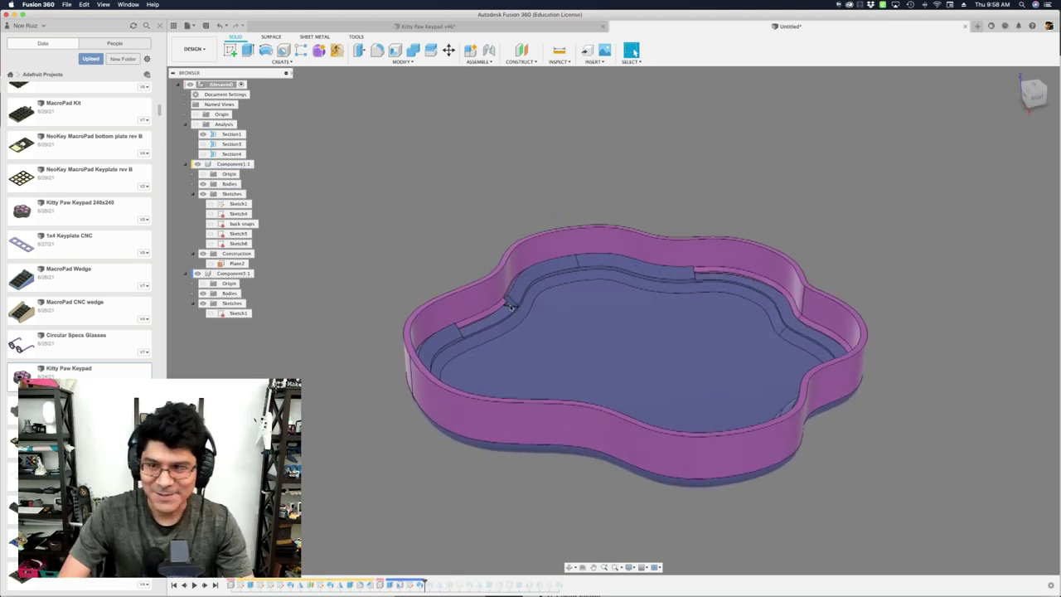
pyautogui.keyDown('shift'); pyautogui.moveTo(511, 307); pyautogui.dragTo(322, 188, button='middle'); pyautogui.keyUp('shift')
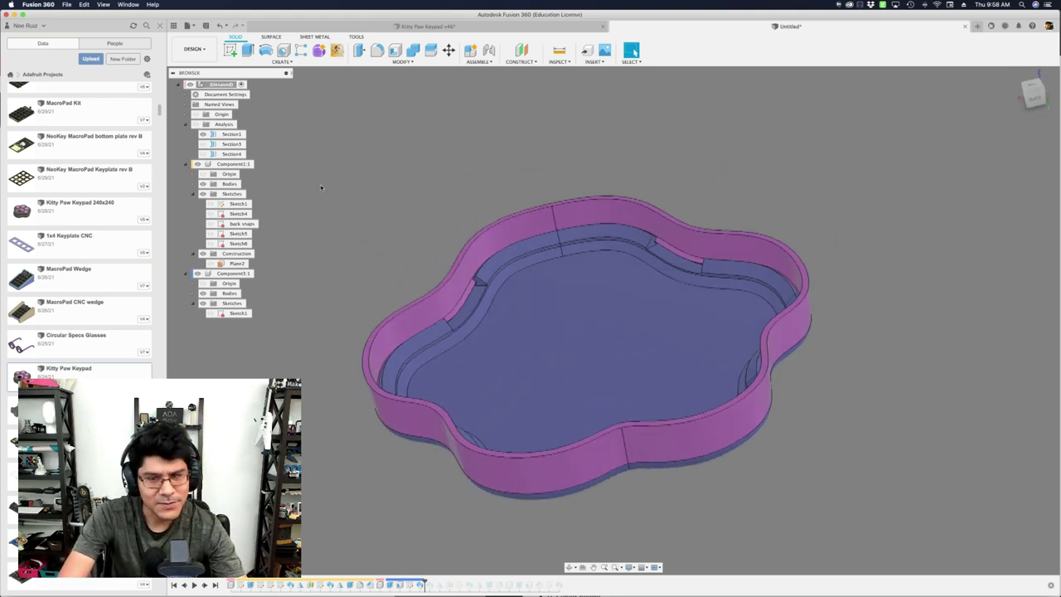
# In the Kitty Paw Keypad document, show the Top component and examine its snap joint with the frame in the Section1 view.
pyautogui.click(373, 31)
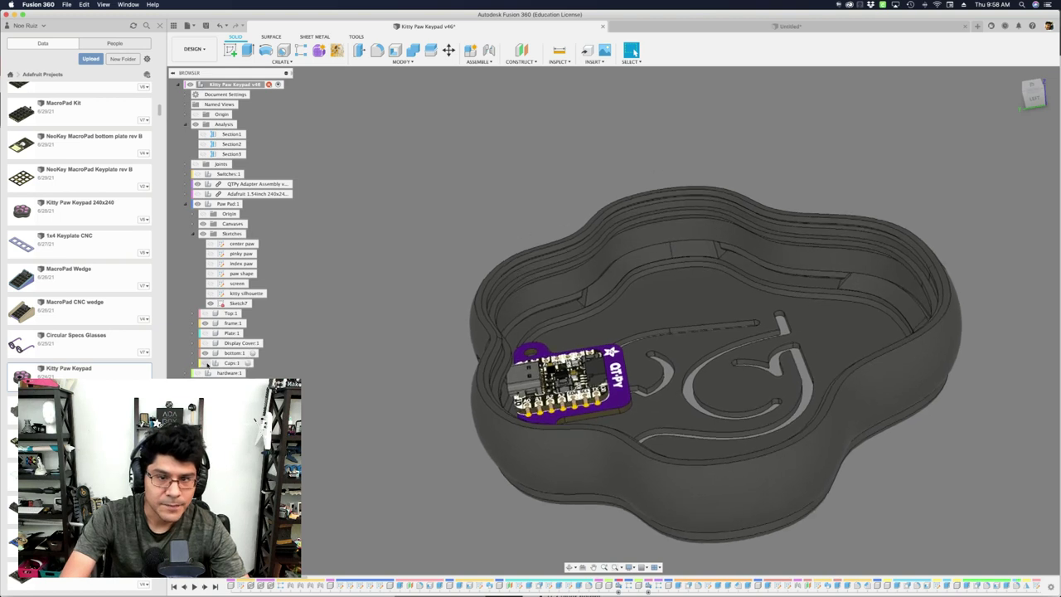
pyautogui.click(205, 313)
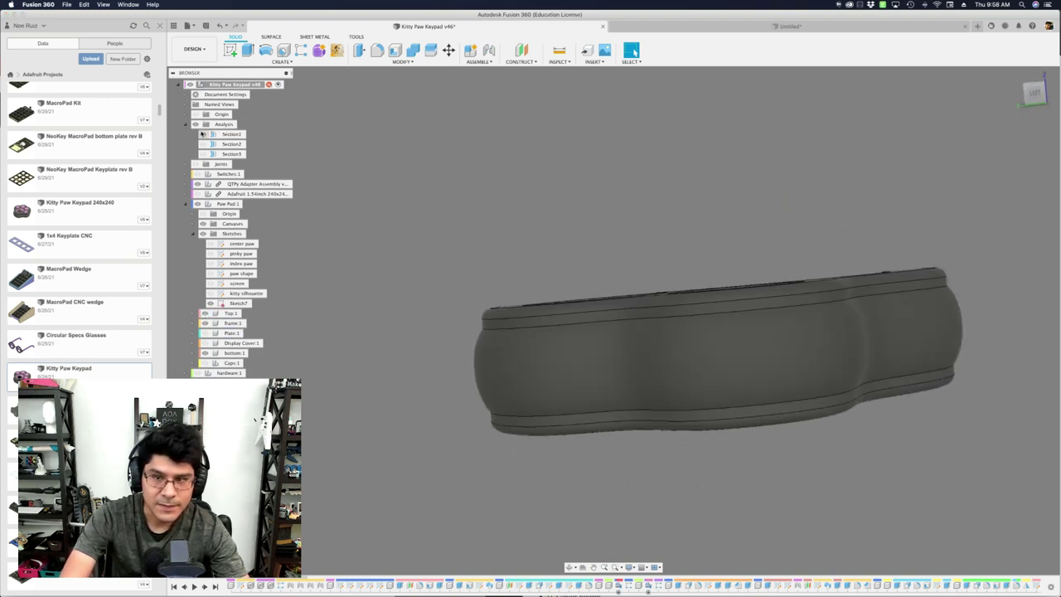
pyautogui.click(202, 133)
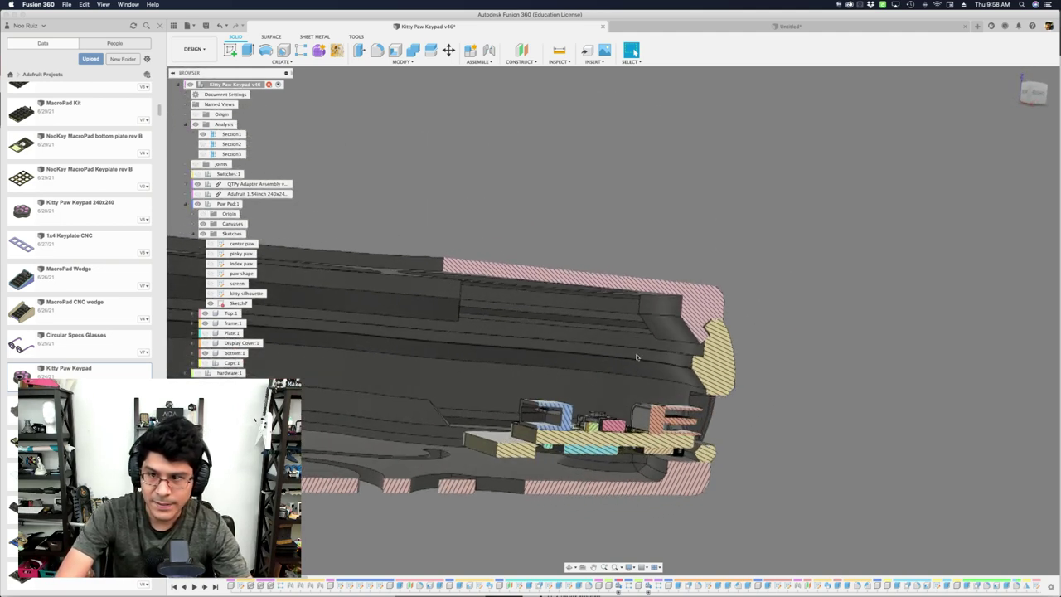
pyautogui.scroll(5, 735, 311)
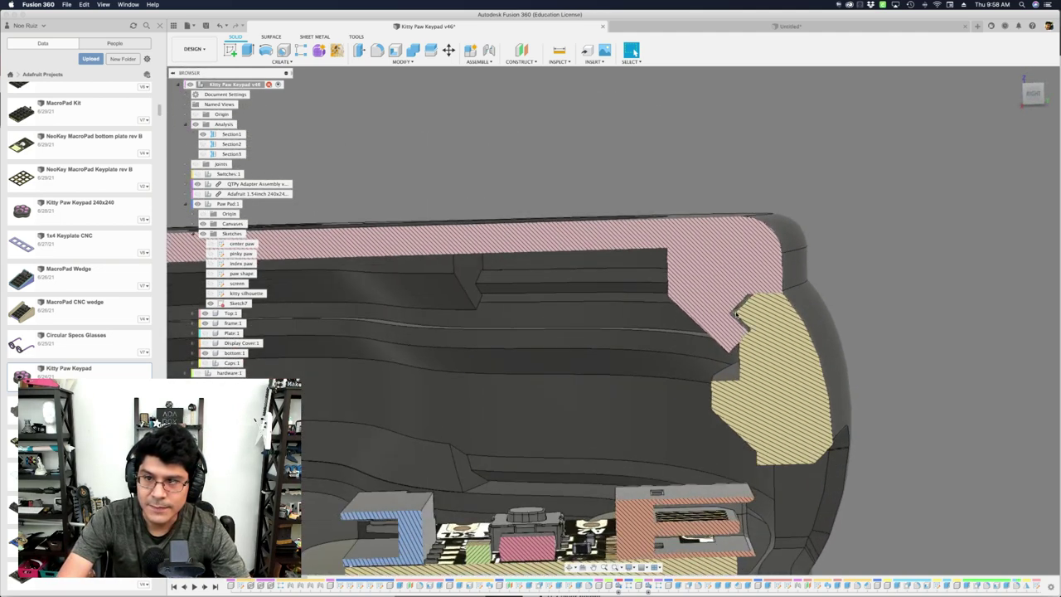
pyautogui.scroll(-5, 735, 311)
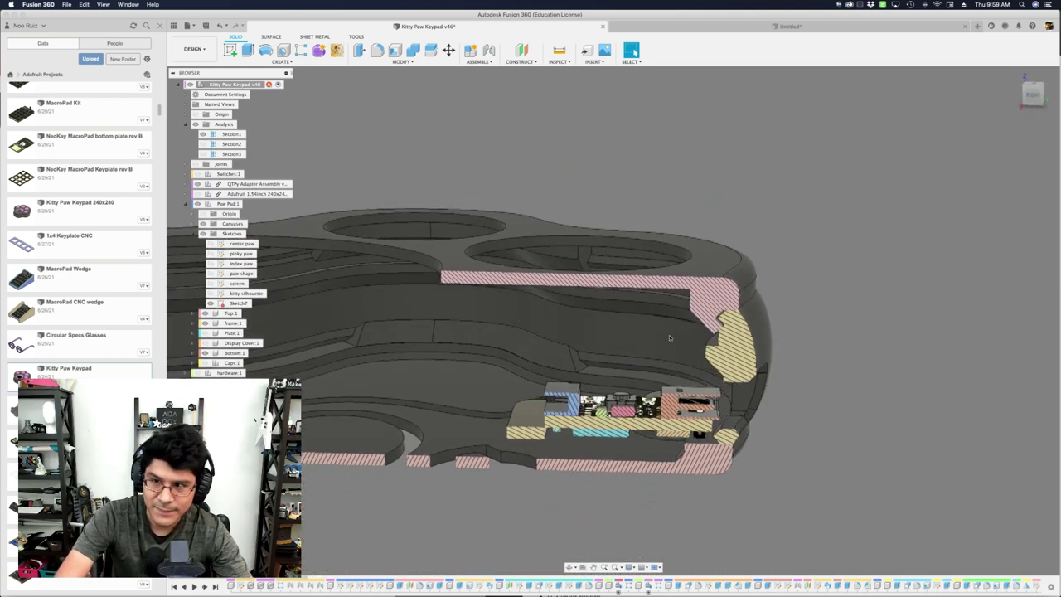
pyautogui.keyDown('shift'); pyautogui.moveTo(687, 333); pyautogui.dragTo(533, 259, button='middle'); pyautogui.keyUp('shift')
pyautogui.press('super+shift+Tab')
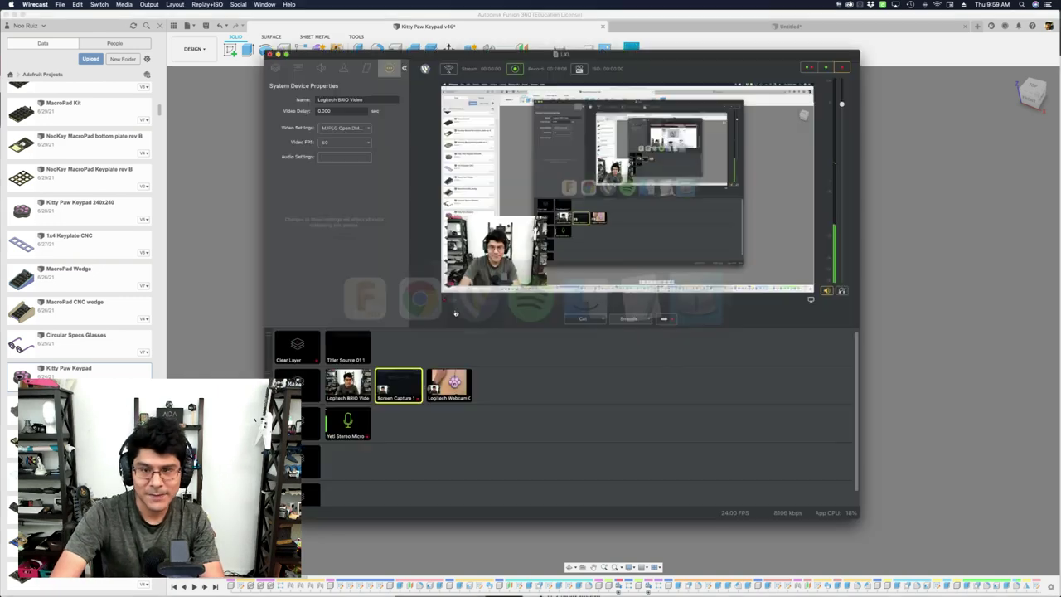